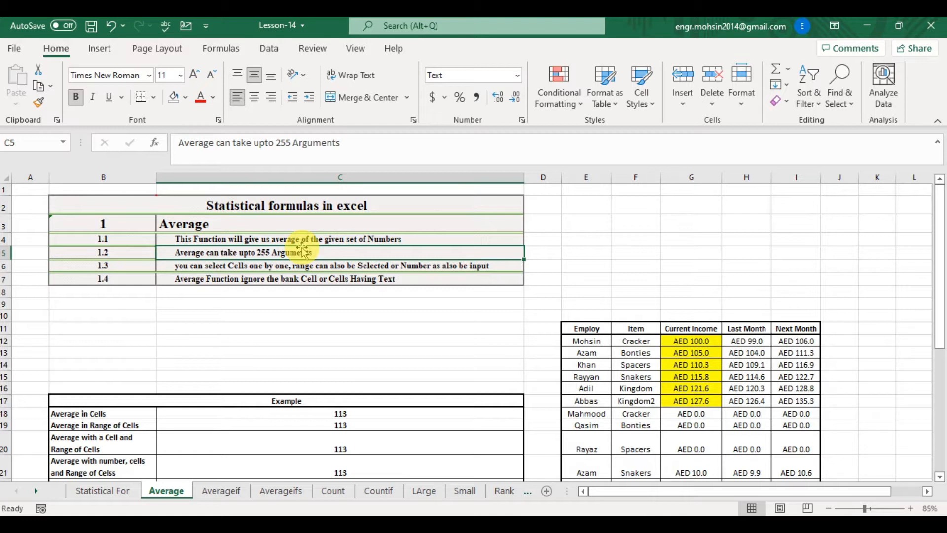
- Review the Average function notes in rows 4 to 7 and move to the Example table
key(Down)
key(Down)
key(Down)
key(Up)
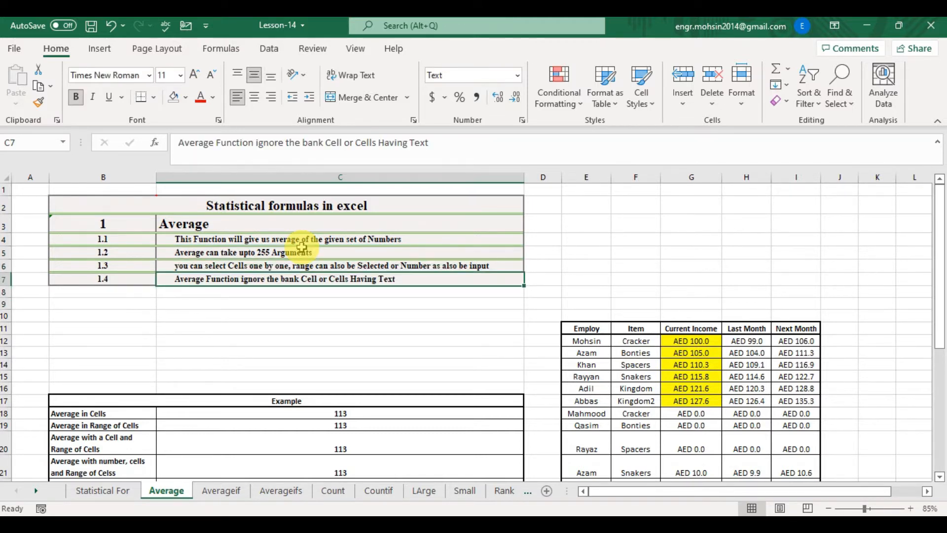
key(Down)
key(Down)
key(Down)
key(ctrl+Down)
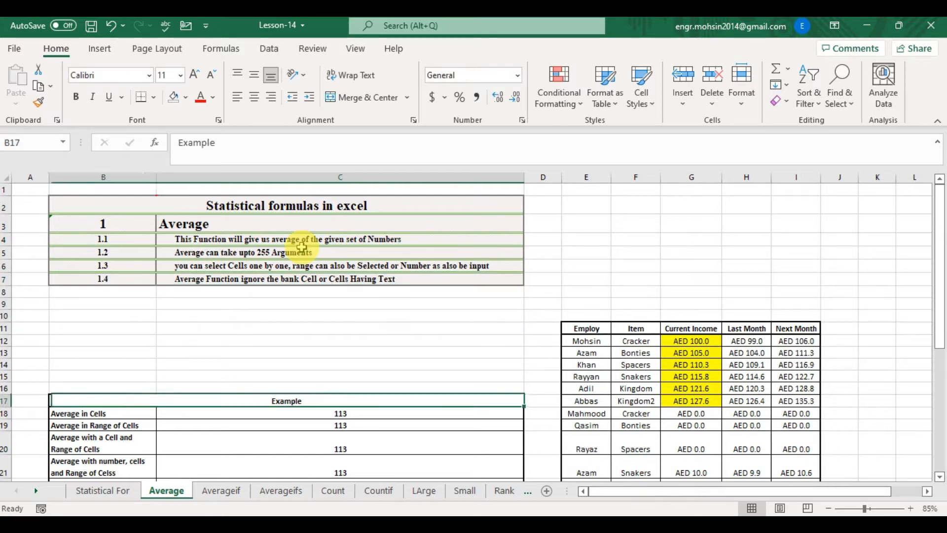
key(Down)
key(Left)
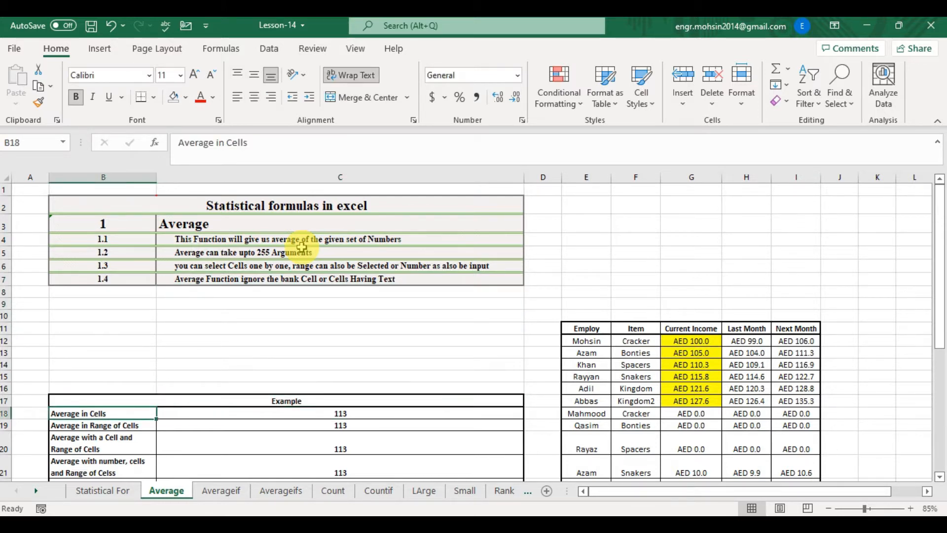
- In C18, enter an AVERAGE formula that lists the Current Income cells from G12 to G17 one by one
key(Right)
text(=aver)
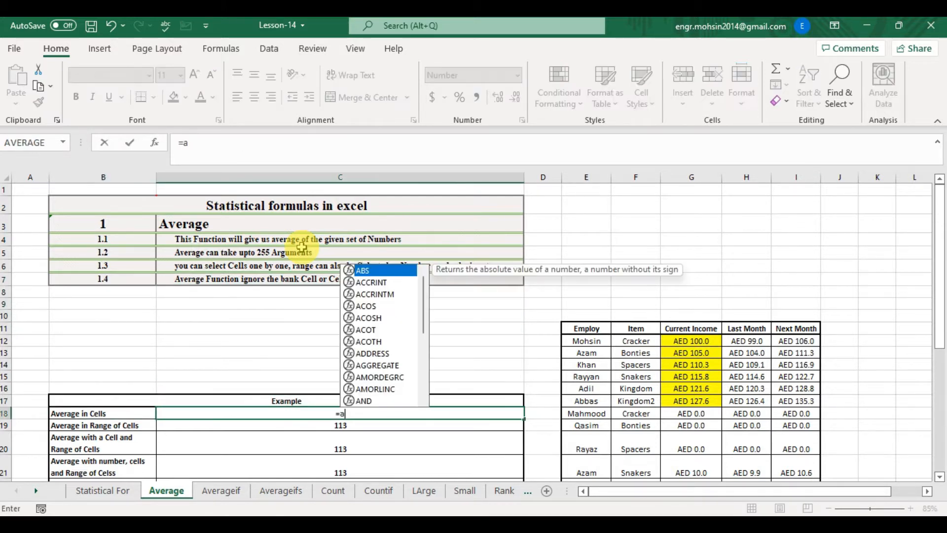
key(Tab)
key(Right)
key(Right)
key(Right)
key(Up)
key(Right)
key(Up)
key(Up)
key(Up)
key(Up)
key(Up)
text(,)
key(Right)
key(Right)
key(Right)
key(Right)
key(Up)
key(Up)
key(Up)
key(Up)
key(Up)
text(,)
key(Right)
key(Right)
key(Right)
key(Right)
key(Up)
key(Up)
key(Up)
key(Up)
text(,)
key(Right)
key(Right)
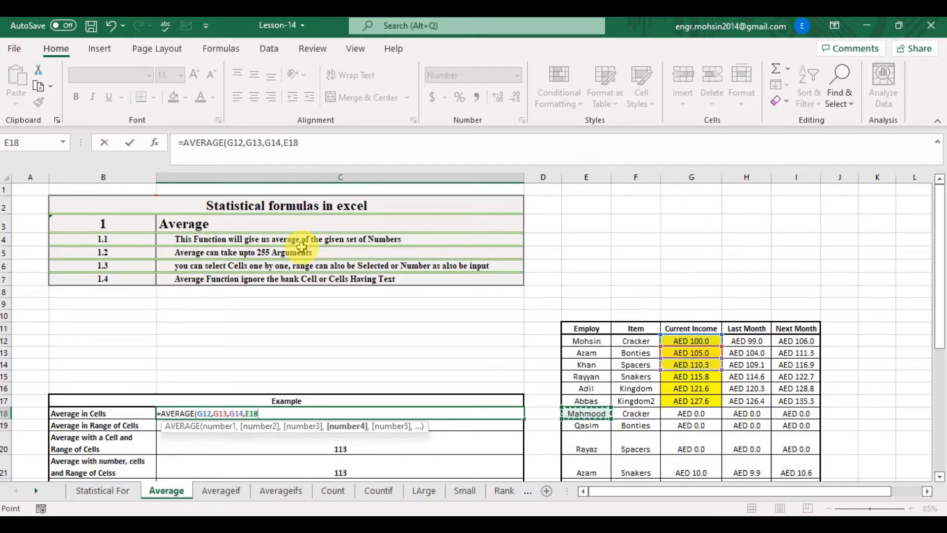
key(Right)
key(Right)
key(Up)
key(Up)
key(Up)
text(,)
key(Right)
key(Right)
key(Right)
key(Right)
key(Up)
key(Up)
text(,)
key(Right)
key(Right)
key(Right)
key(Right)
key(Up)
key(Return)
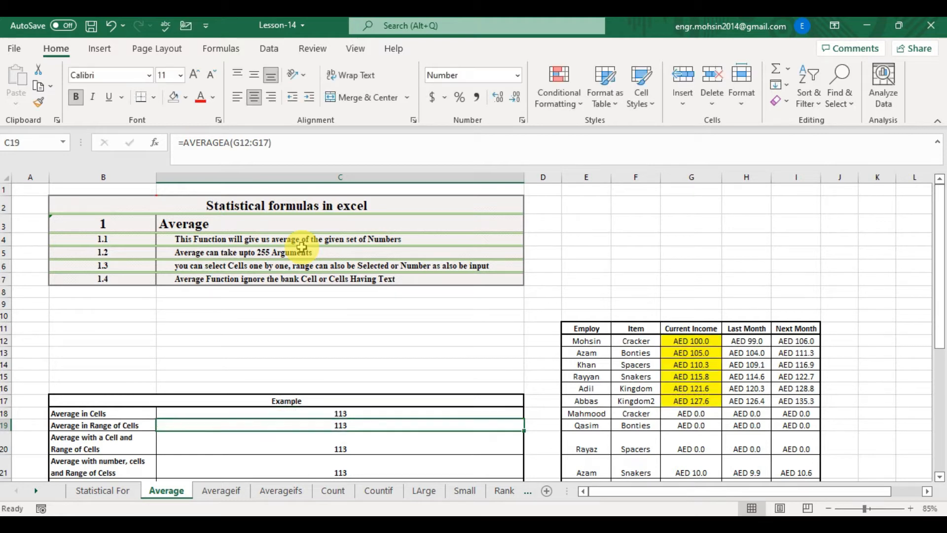
- In C19, enter an AVERAGE formula over the range G12:G17
text(=)
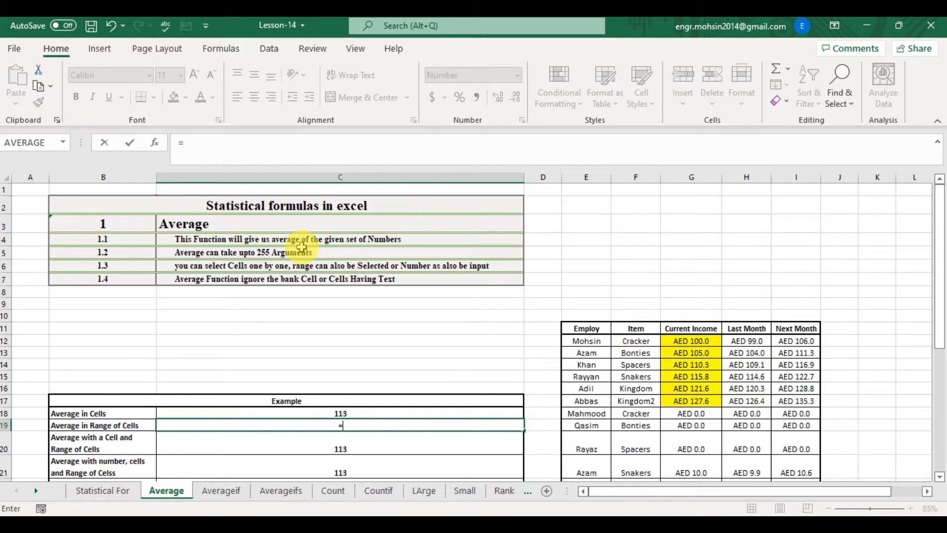
text(ave)
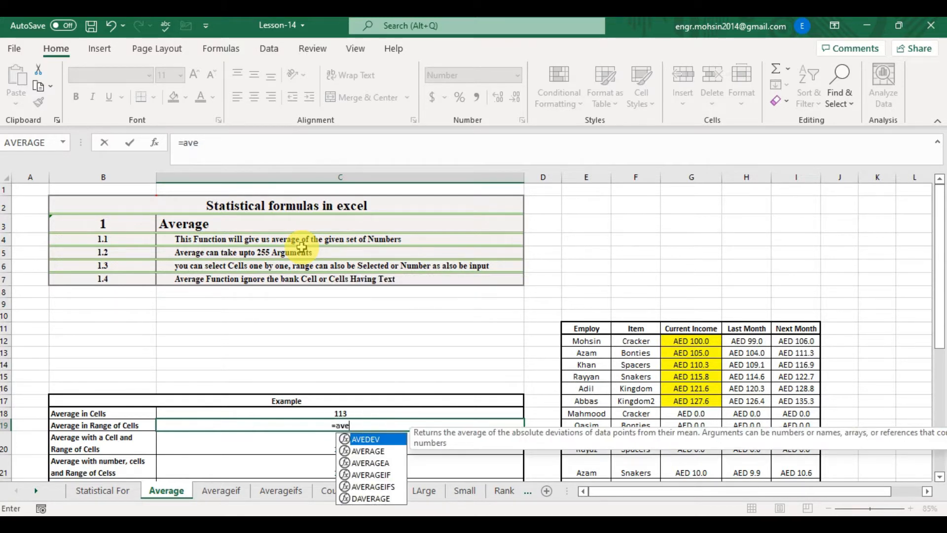
text(r)
key(Tab)
key(Right)
key(Right)
key(Right)
key(Right)
key(Up)
key(Up)
key(Up)
key(Up)
key(Up)
key(Up)
key(Up)
key(shift+Down)
key(shift+Down)
key(shift+Down)
key(shift+Down)
key(shift+Down)
text())
key(Return)
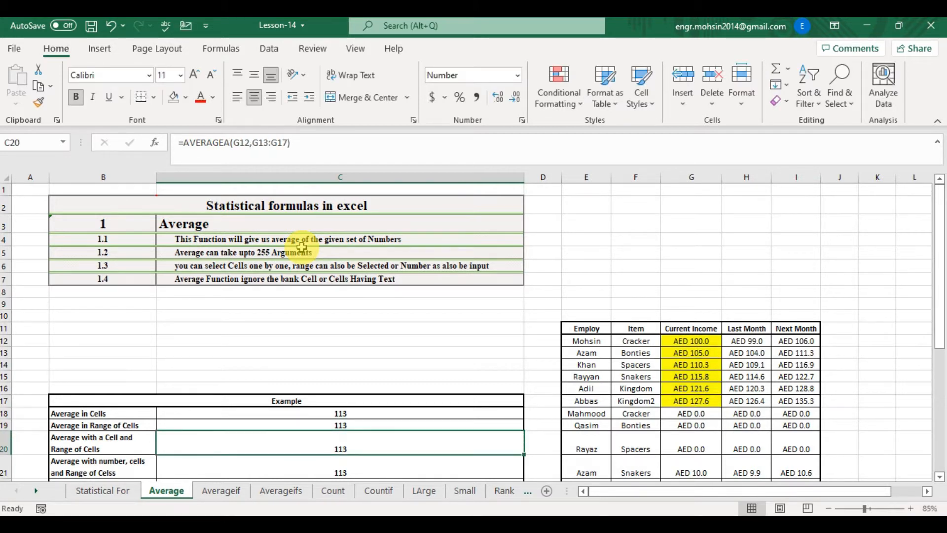
- In C20, enter an AVERAGE formula combining cell G12 with the range G13:G17
text(=)
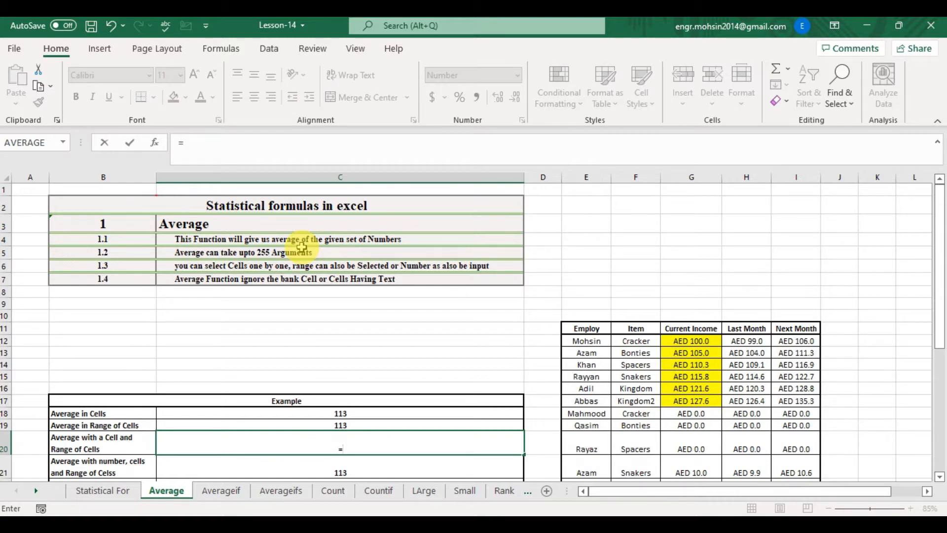
text(average)
key(Tab)
key(Right)
key(Right)
key(Right)
key(Right)
key(Up)
key(Up)
key(Up)
key(Up)
key(Up)
key(Up)
key(Up)
key(Up)
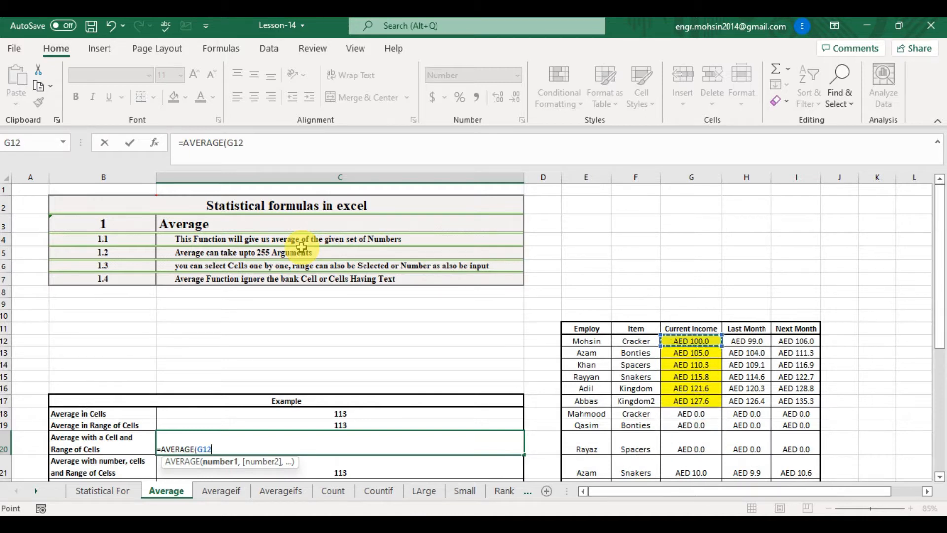
text(,)
key(Right)
key(Right)
key(Right)
key(Right)
key(Right)
key(Up)
key(Up)
key(Left)
key(Up)
key(Up)
key(Up)
key(Up)
key(Up)
key(shift+Down)
key(shift+Down)
key(shift+Down)
key(shift+Down)
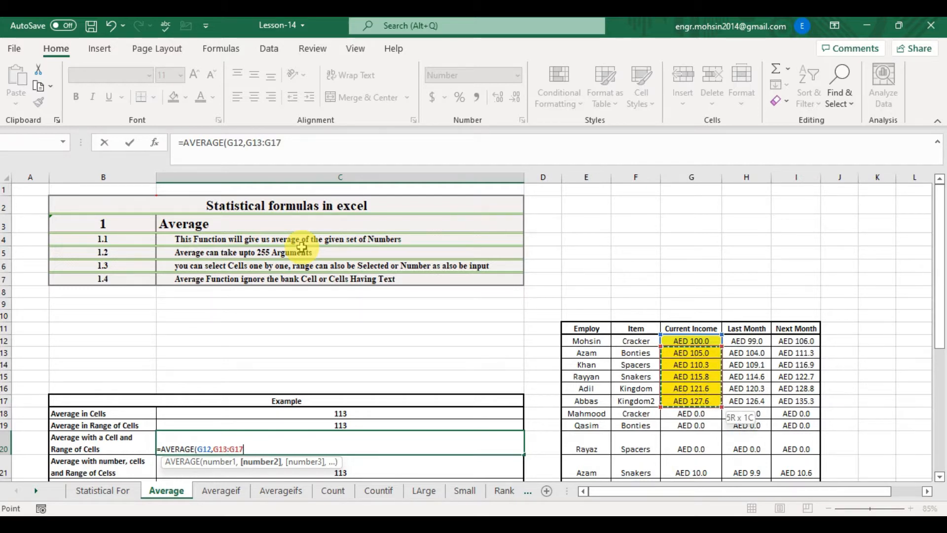
text())
key(Return)
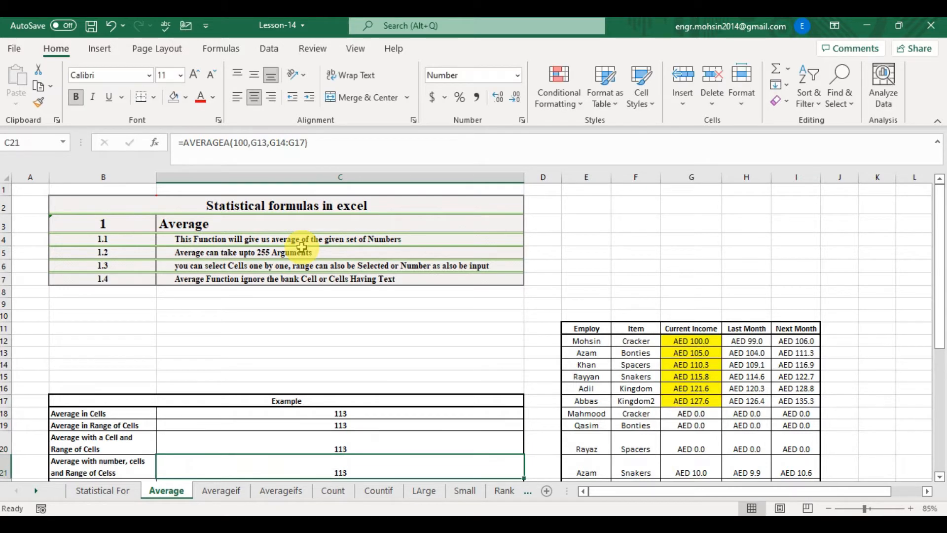
- In C21, enter an AVERAGE formula combining the number 100, cell G13 and the range G14:G17
scroll(301, 246, down, 2)
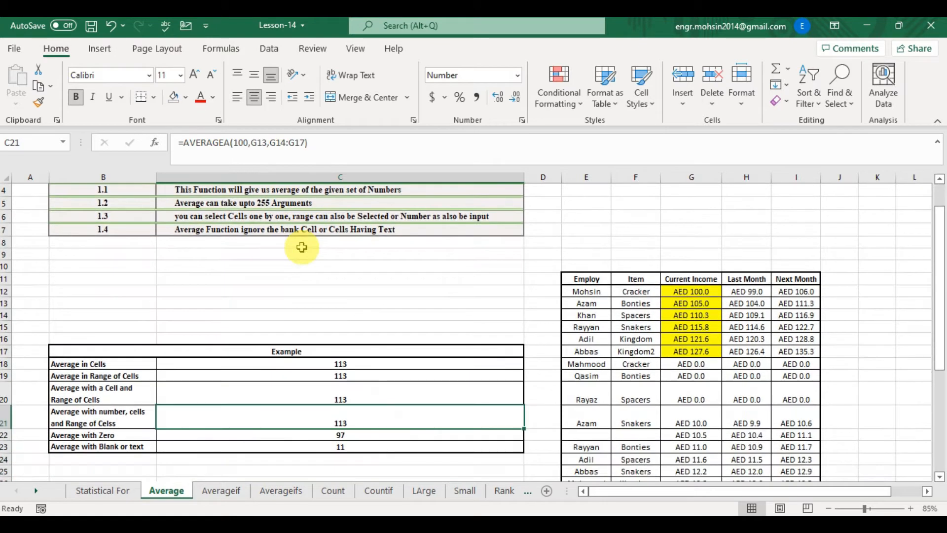
text(=aver)
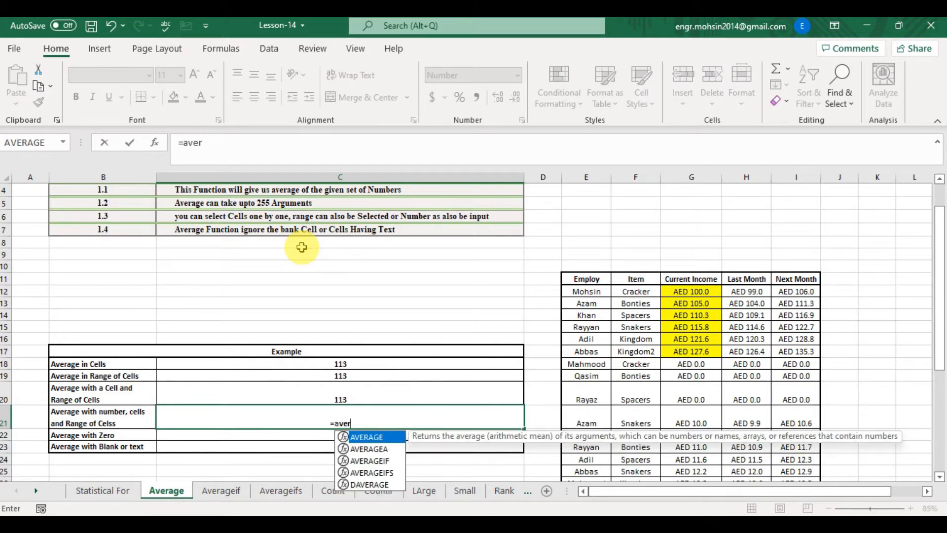
key(Tab)
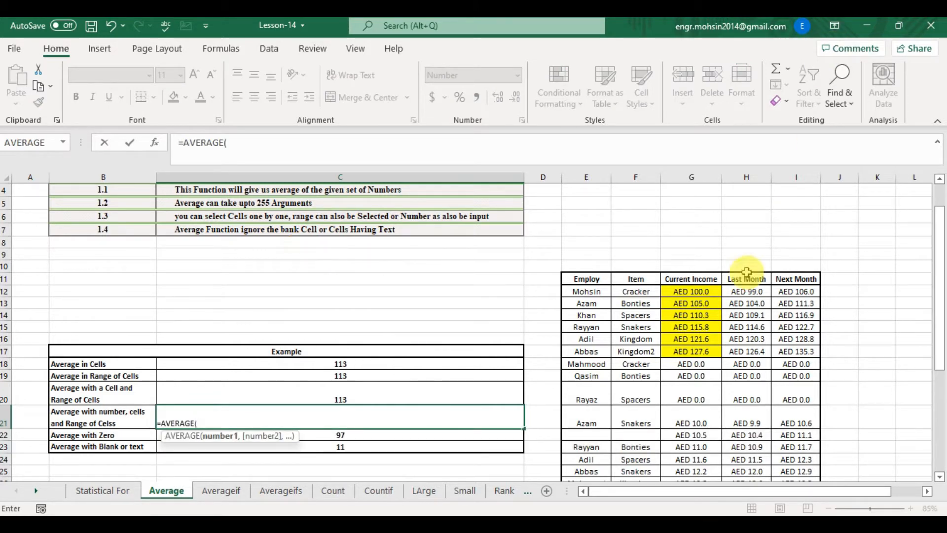
text(100,)
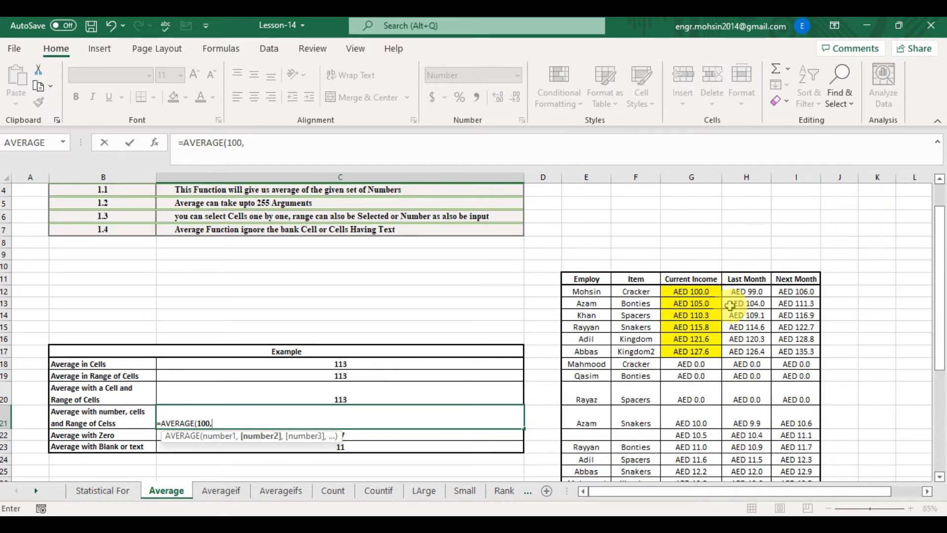
click(691, 302)
text(,)
click(683, 316)
key(shift+Down)
key(shift+Down)
key(shift+Down)
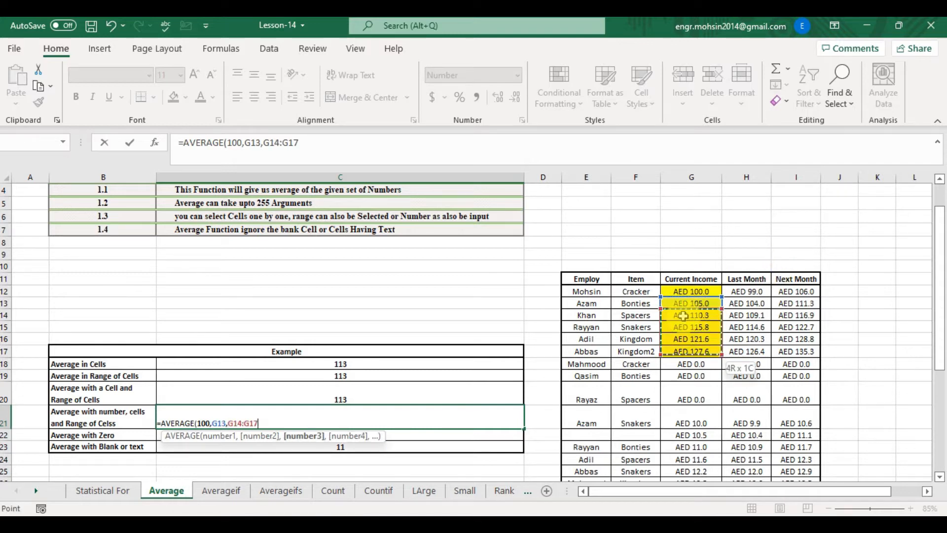
text())
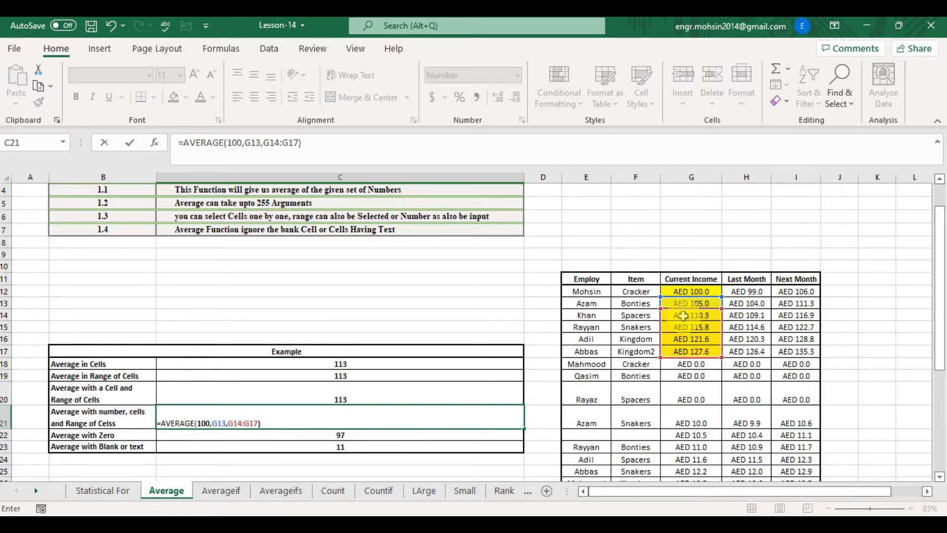
key(Return)
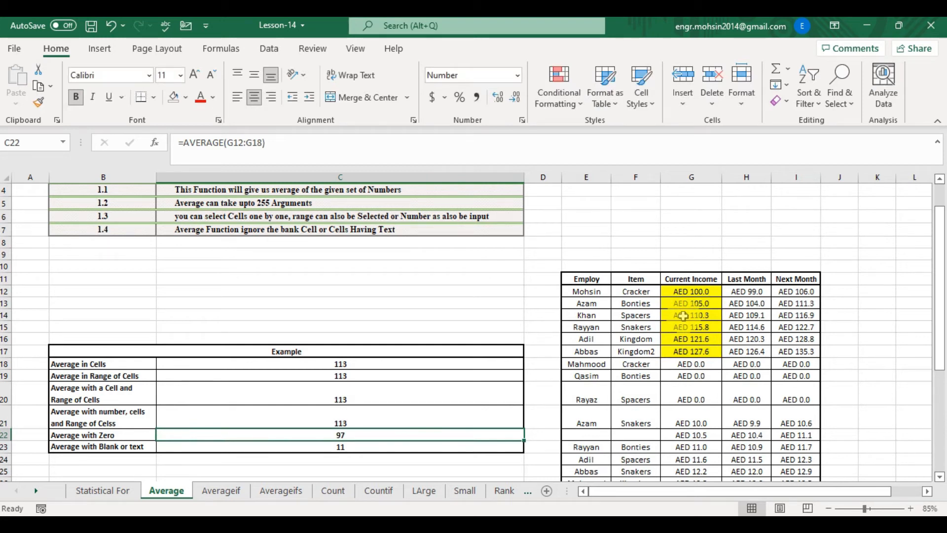
- In C22, enter an AVERAGE formula over G12:G18 to include the zero income cell
key(Left)
key(Right)
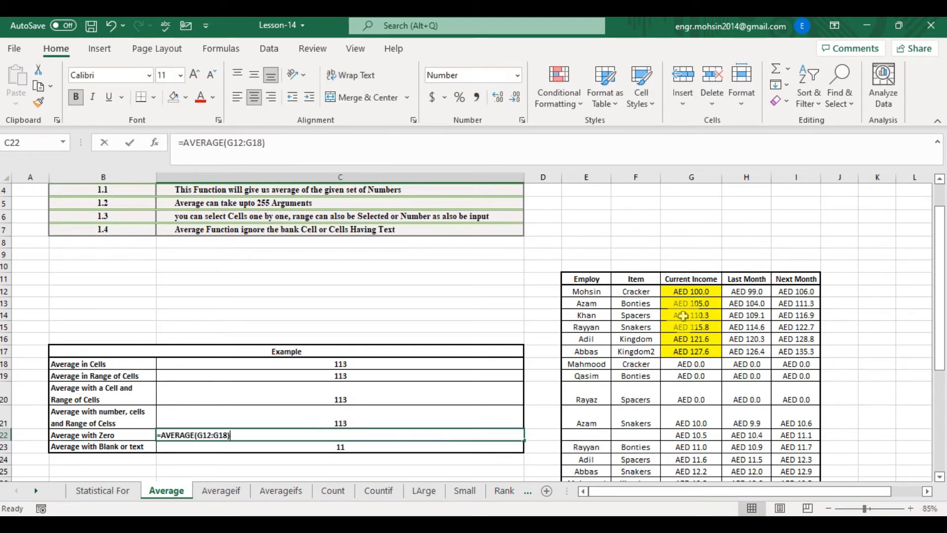
text(=)
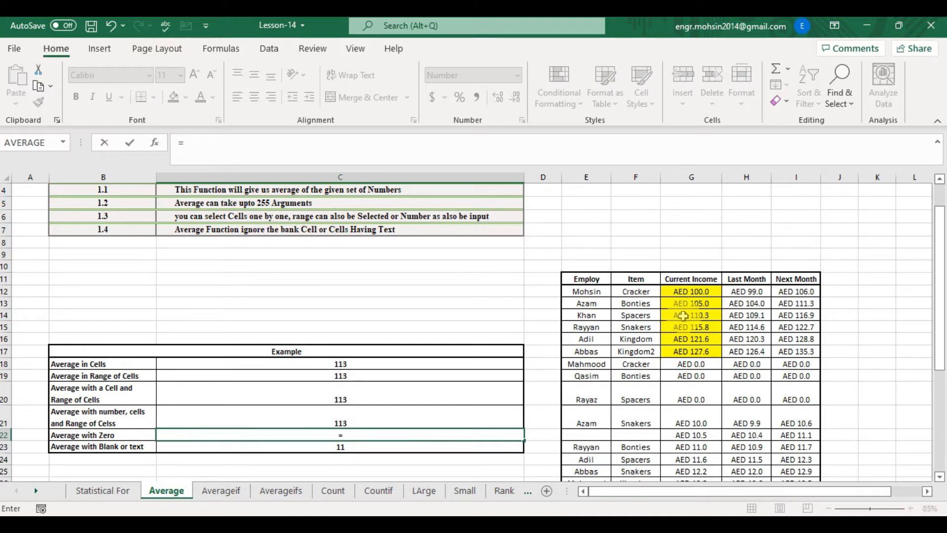
text(AVERAGE()
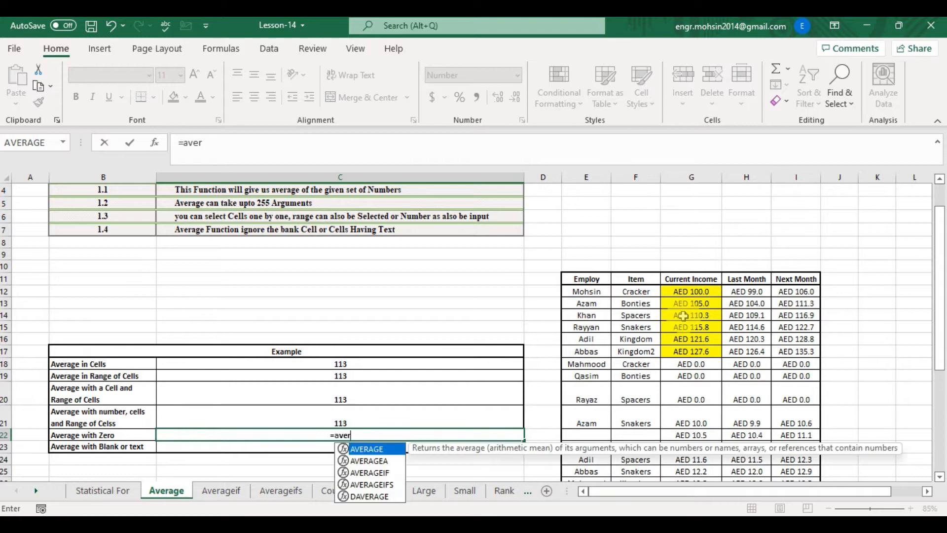
key(Right)
key(Right)
key(Right)
key(Right)
key(Up)
key(Up)
key(Up)
key(Up)
key(Up)
key(Up)
key(Up)
key(Up)
key(Up)
key(Up)
key(shift+Down)
key(shift+Down)
key(shift+Down)
key(shift+Down)
key(shift+Down)
key(shift+Down)
key(shift+Up)
key(shift+Down)
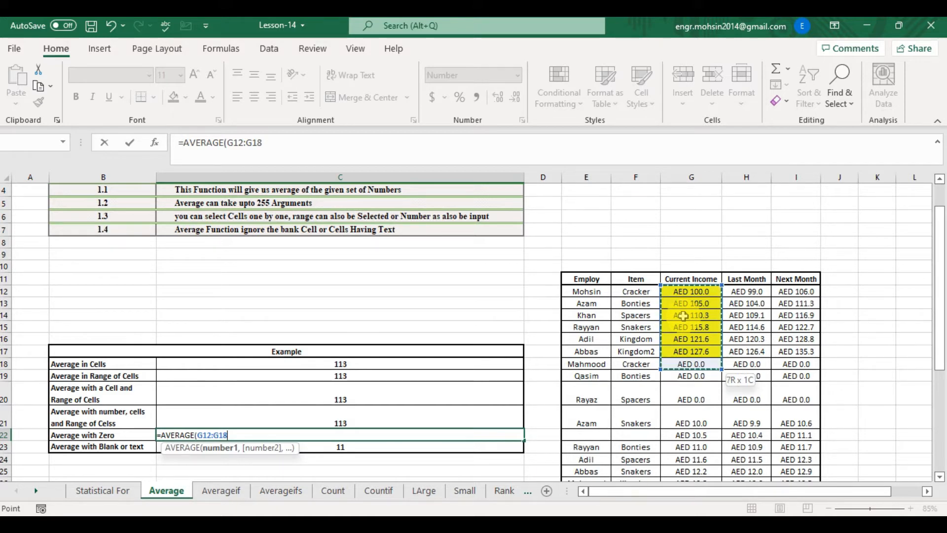
key(Return)
- Inspect the C22 formula and compare the selected income ranges G12:G17 and G12:G18 with the results
double_click(341, 436)
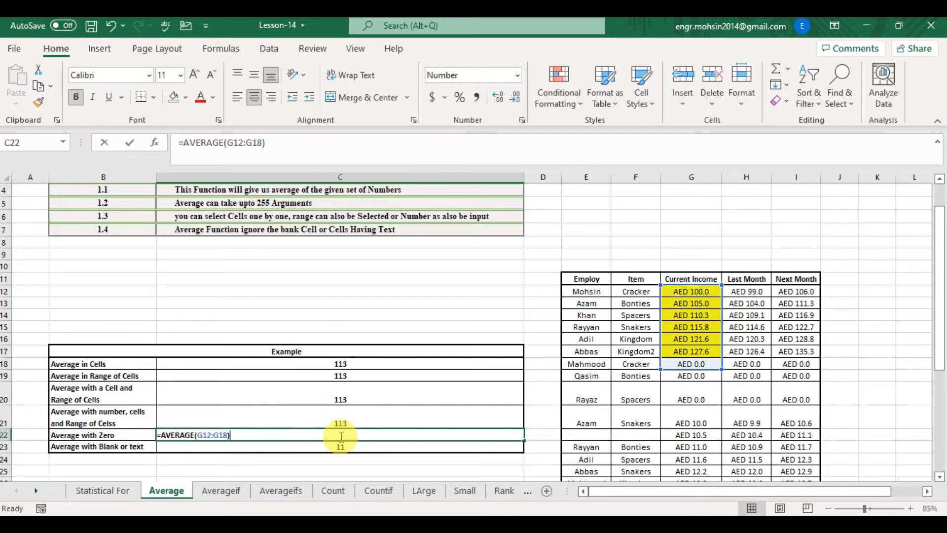
key(Escape)
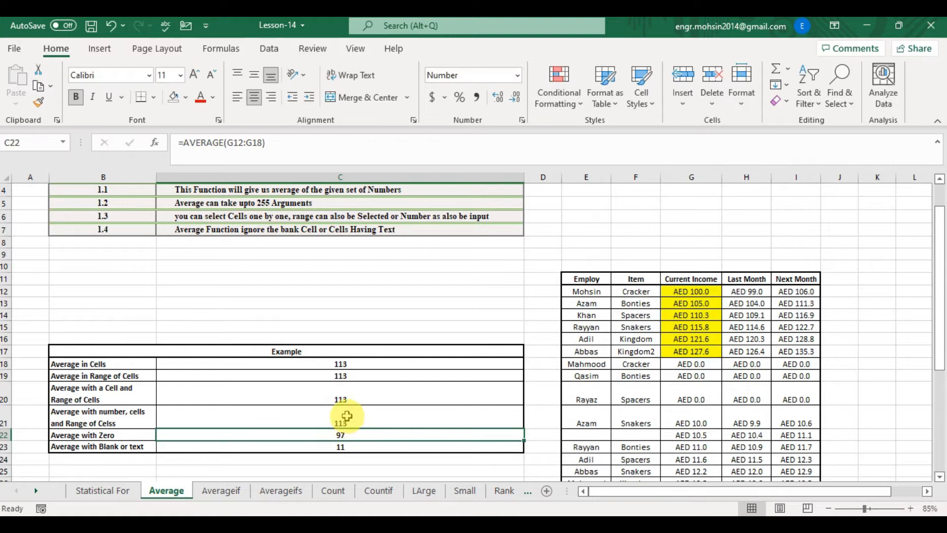
click(347, 422)
drag(681, 290, 680, 350)
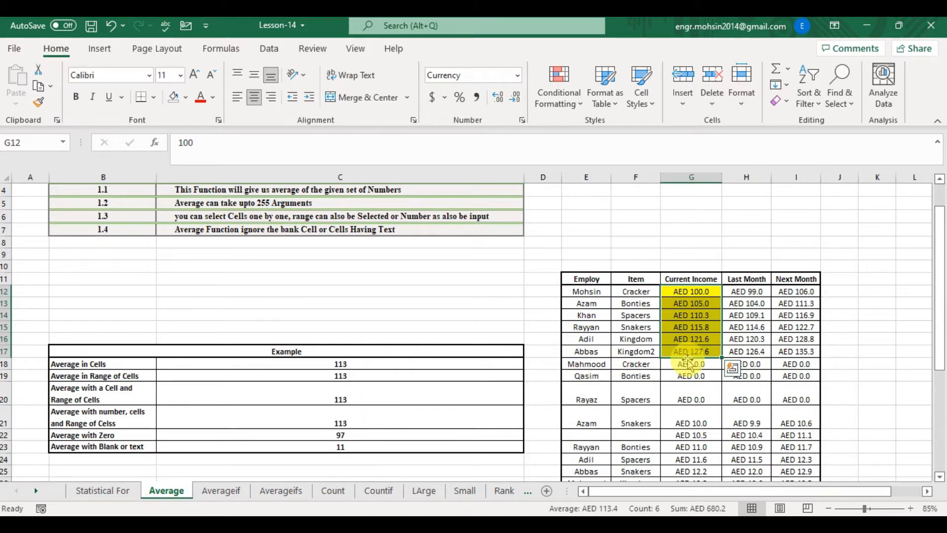
key(shift+Down)
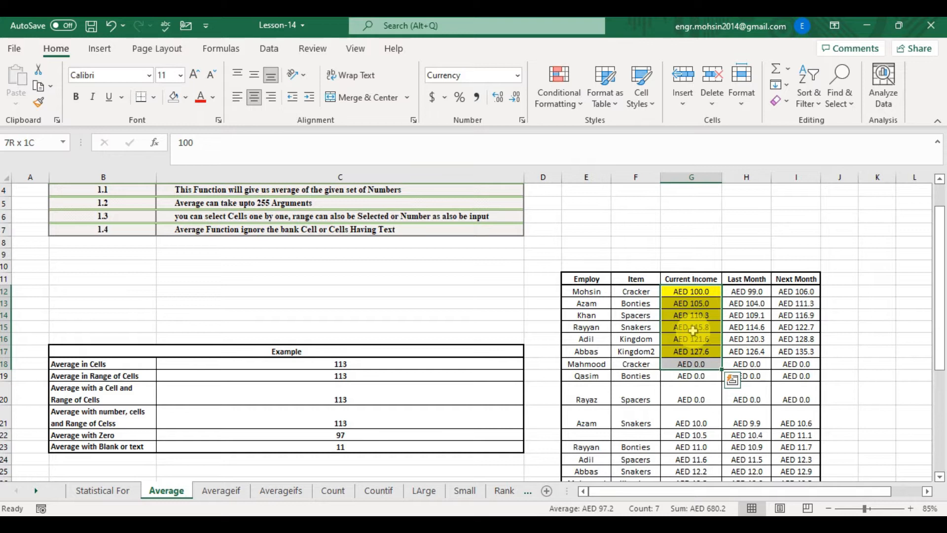
click(342, 432)
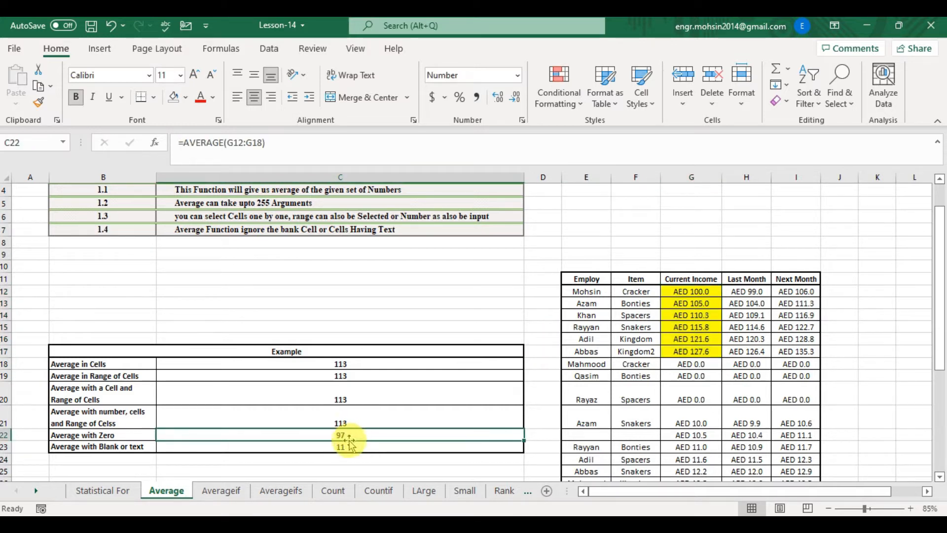
click(341, 446)
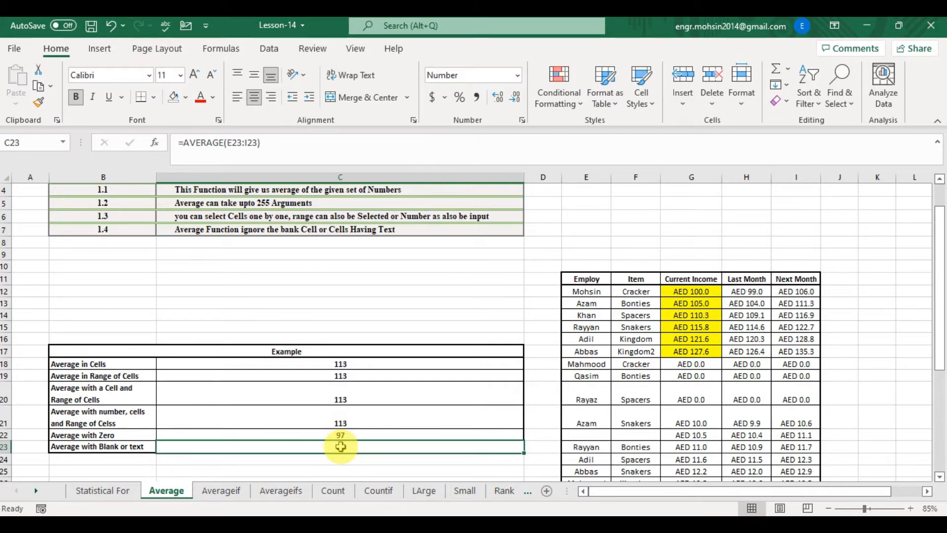
- In C23, enter an AVERAGE formula over row range E22:I22 containing a blank cell, then select its values
text(=aver)
key(Tab)
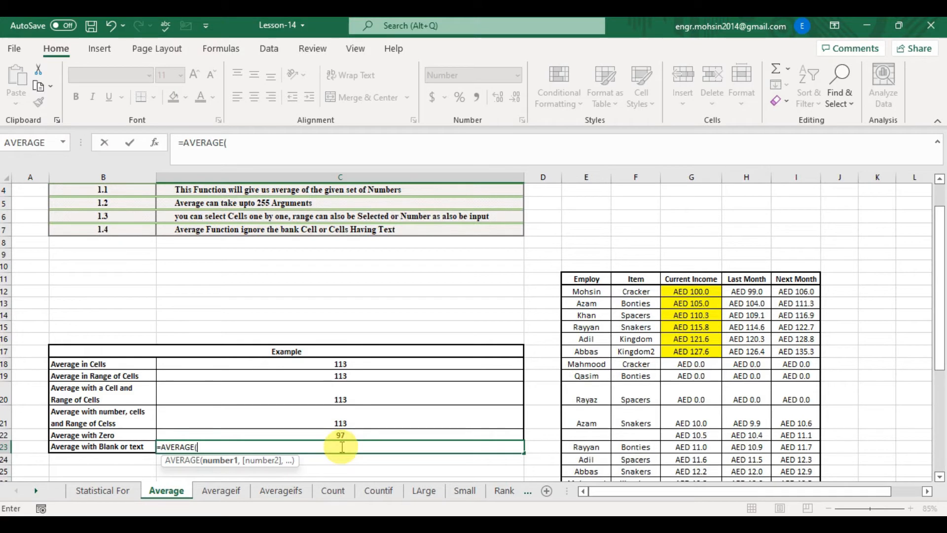
key(Right)
key(Right)
key(Up)
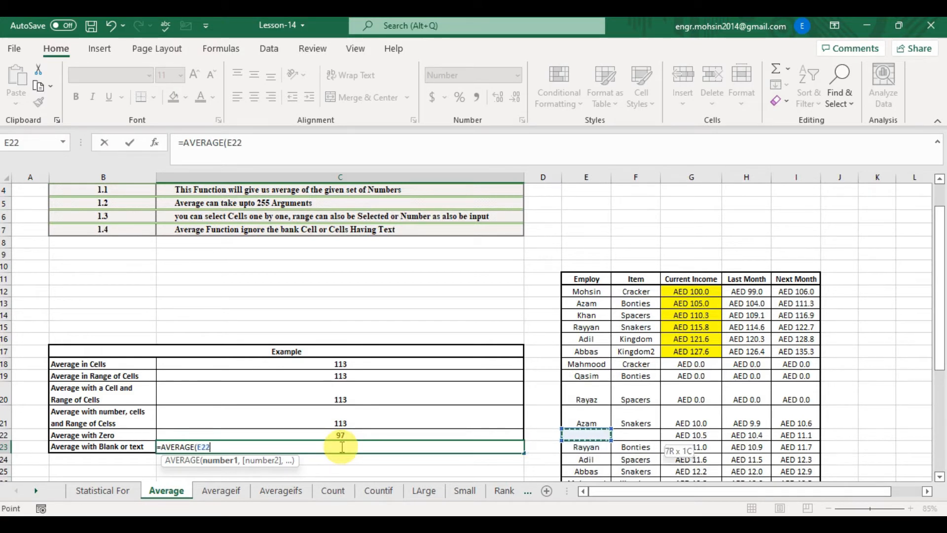
key(shift+Right)
key(shift+Right)
key(shift+Right)
key(shift+Right)
text())
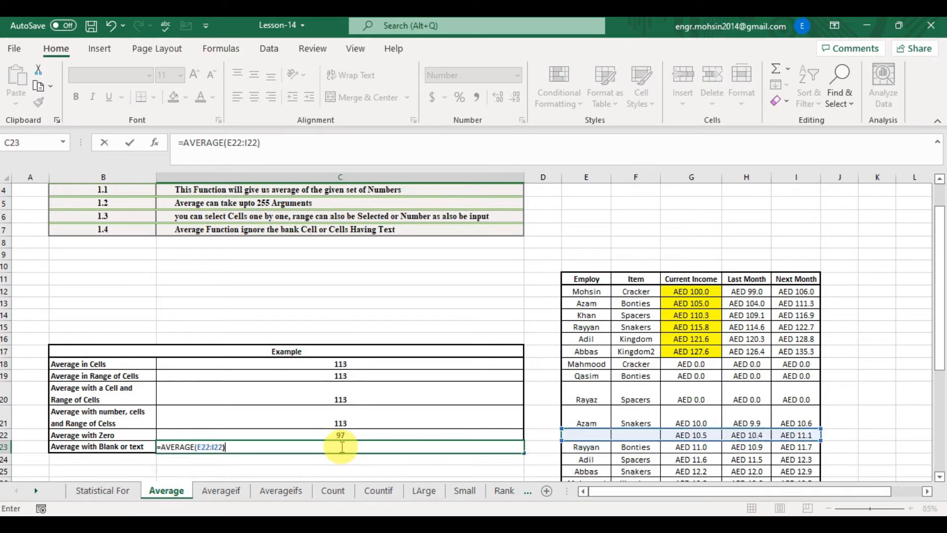
key(Return)
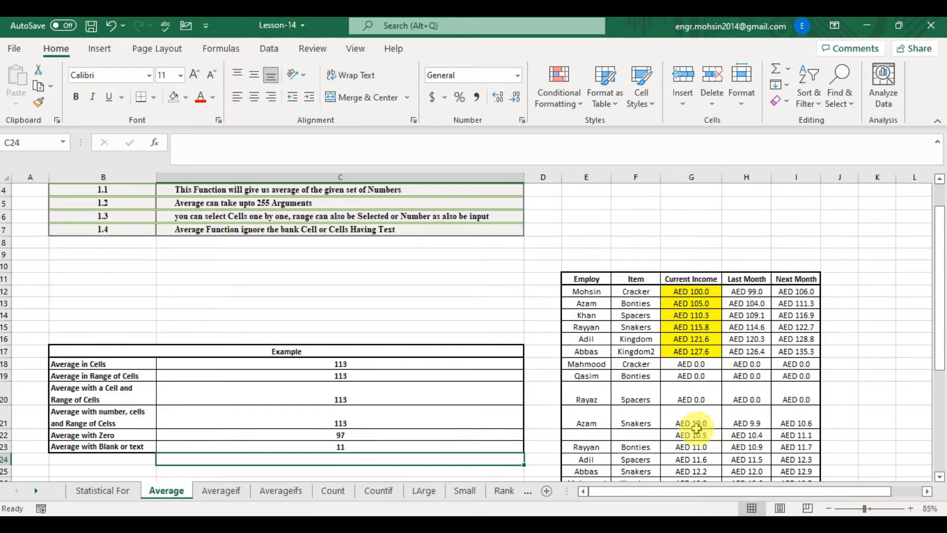
drag(696, 432, 783, 438)
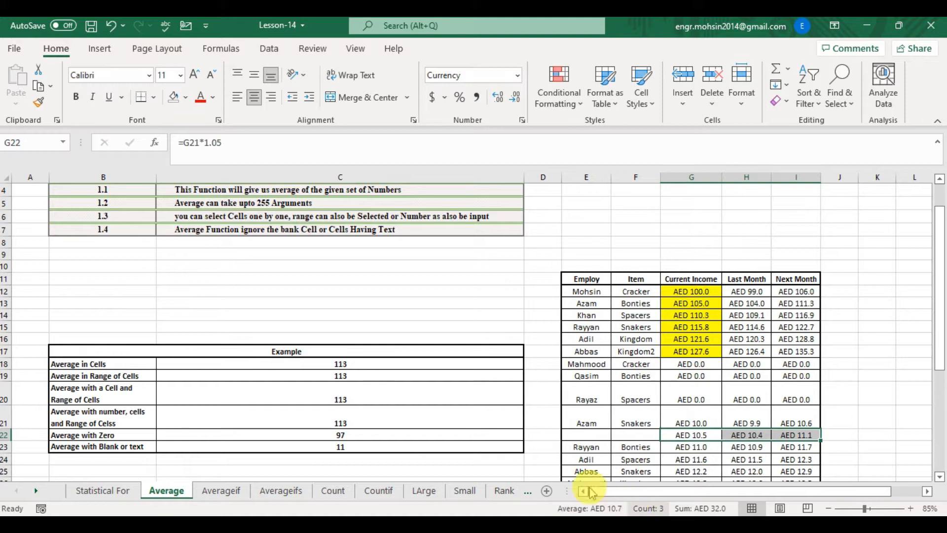
- Examine the row 22 employee, item and income cells, including the blank cell, on the Average sheet
click(597, 433)
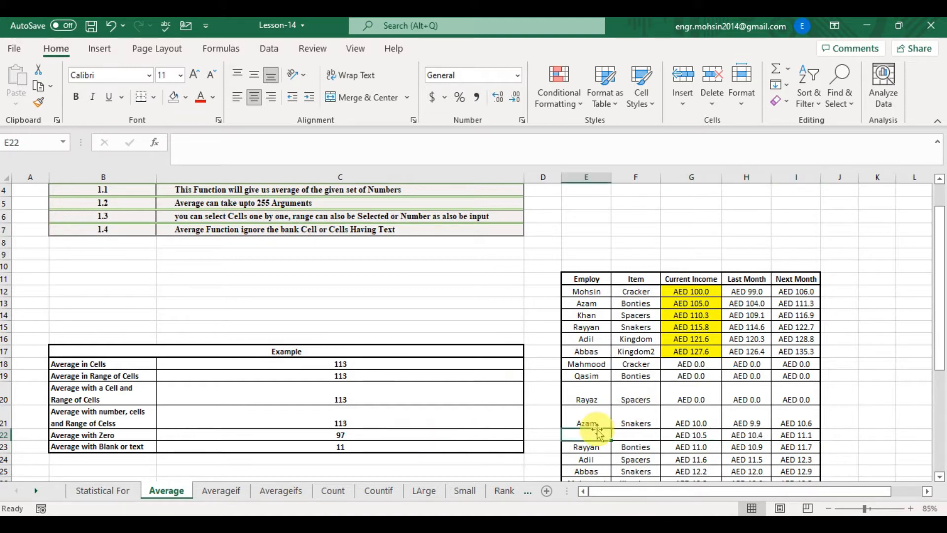
key(shift+Right)
key(shift+Right)
key(shift+Right)
key(shift+Right)
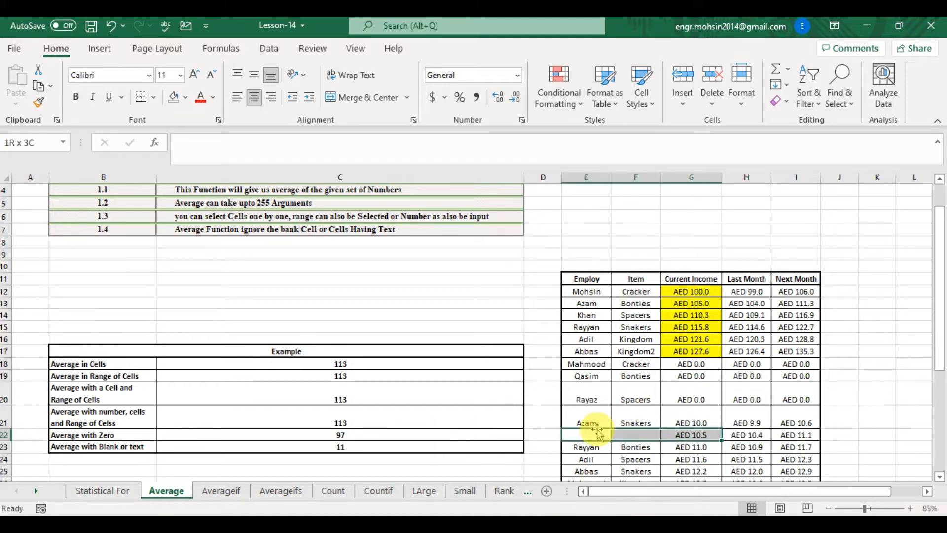
key(Down)
key(Down)
key(Down)
key(Down)
key(Down)
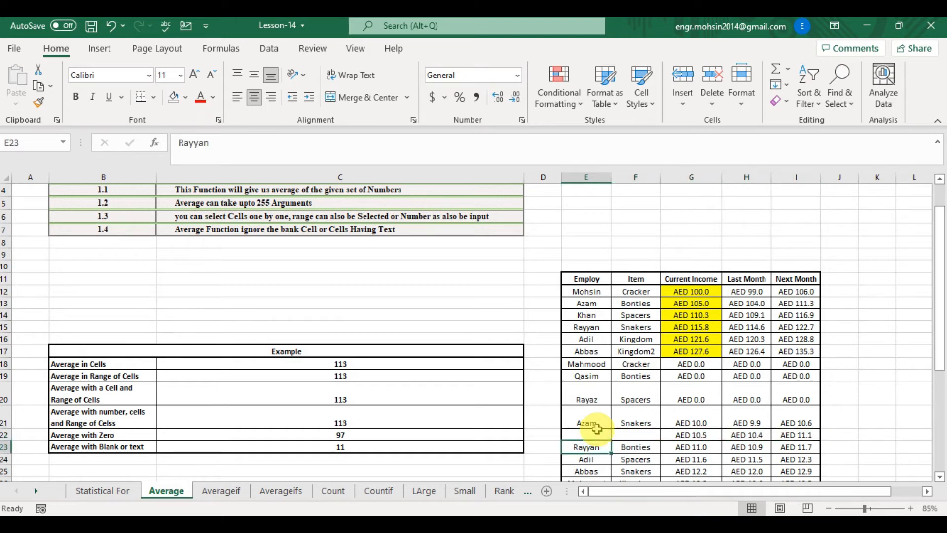
key(Up)
key(Up)
key(Up)
key(Up)
key(Up)
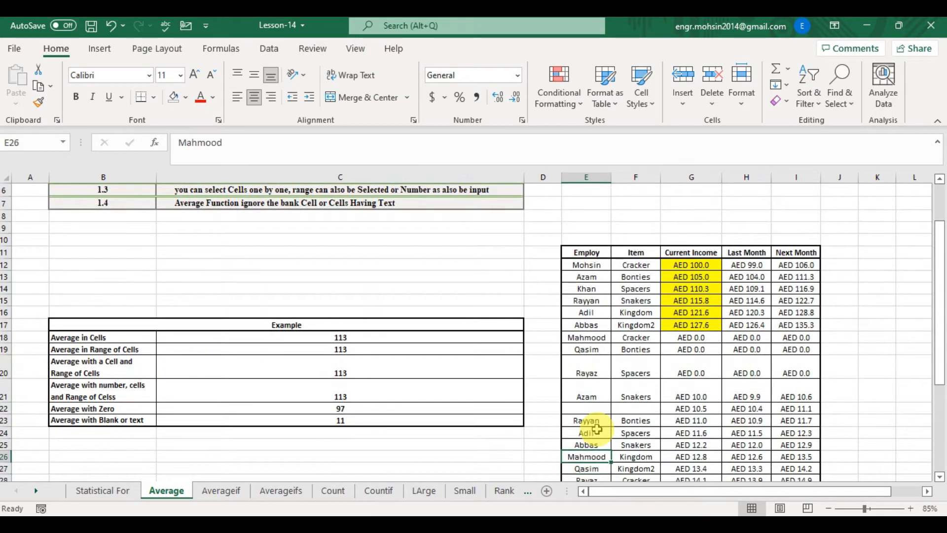
key(Right)
key(Right)
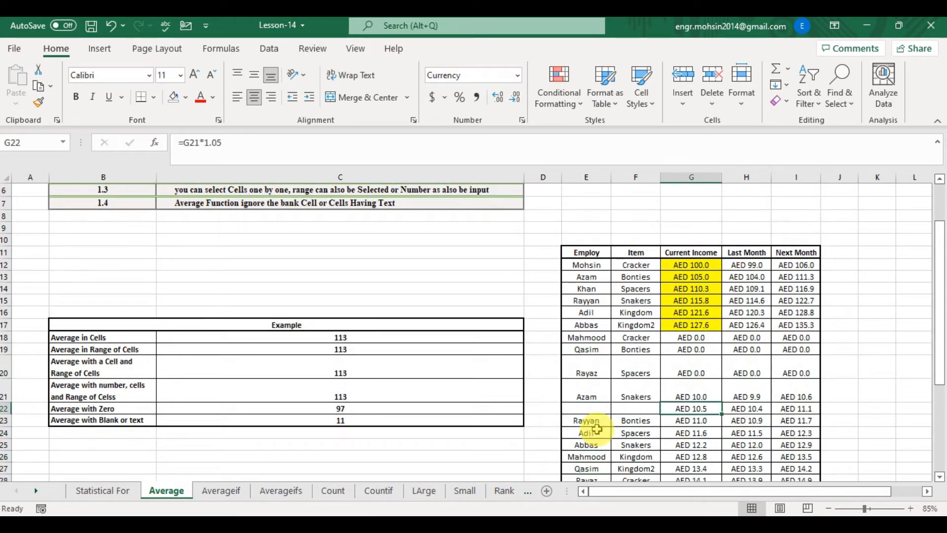
key(shift+Right)
key(shift+Right)
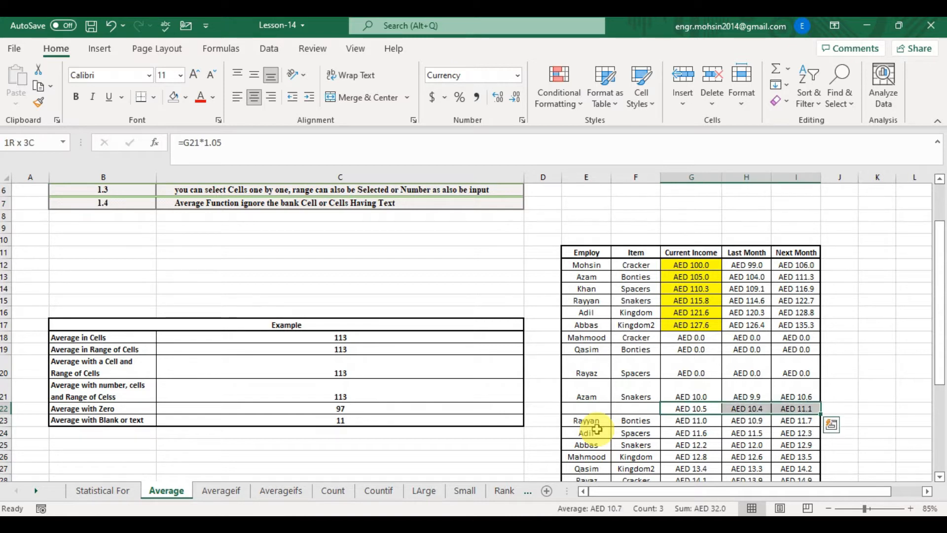
- Switch to the Averageif sheet and read its function description rows and the Example table labels
click(221, 490)
key(Up)
key(Up)
key(Up)
key(Up)
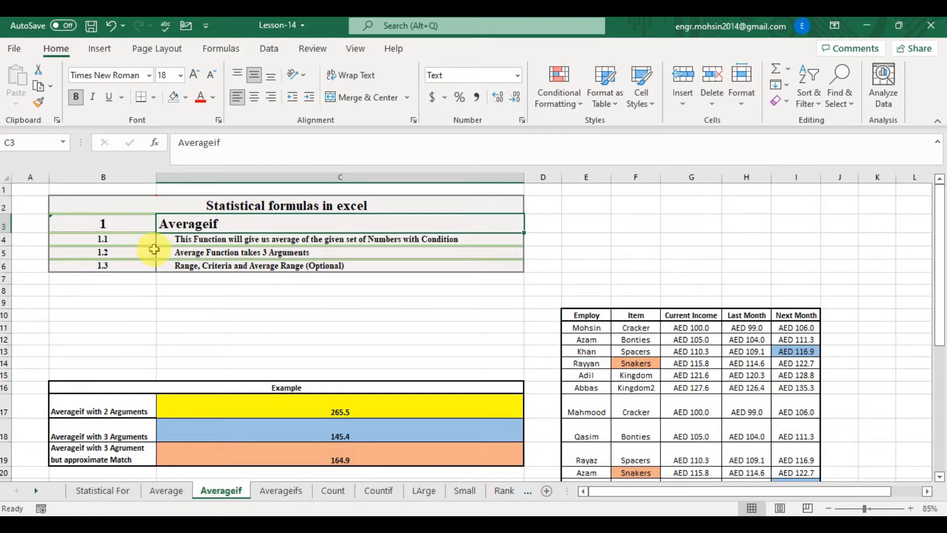
click(214, 252)
click(267, 269)
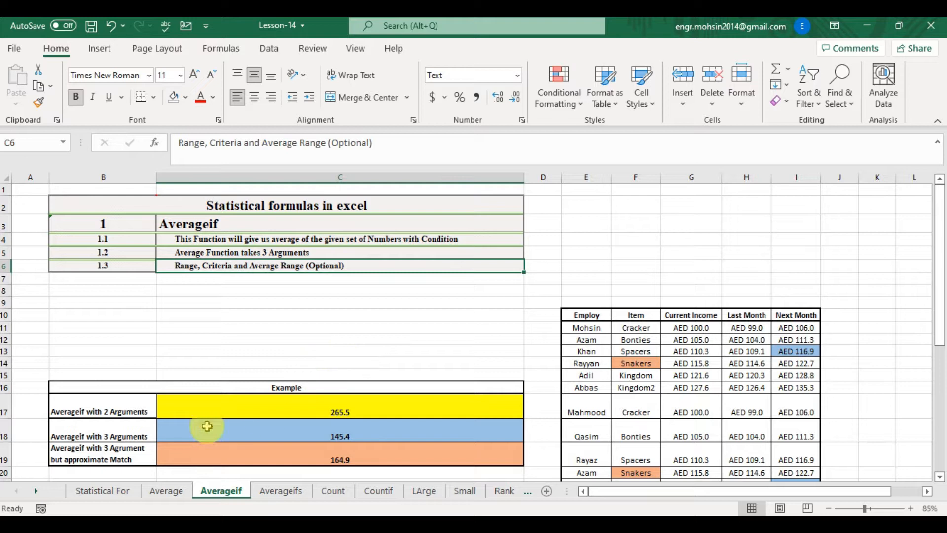
click(130, 405)
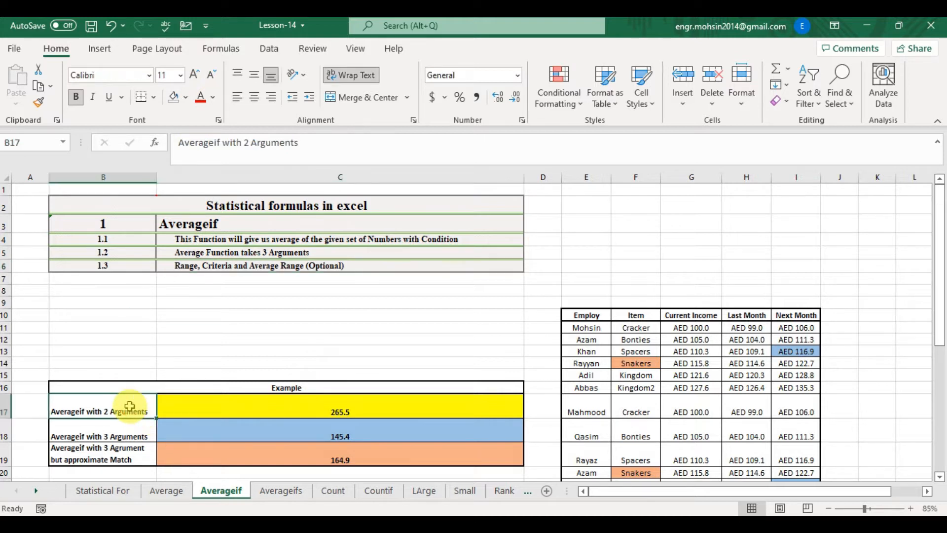
click(216, 405)
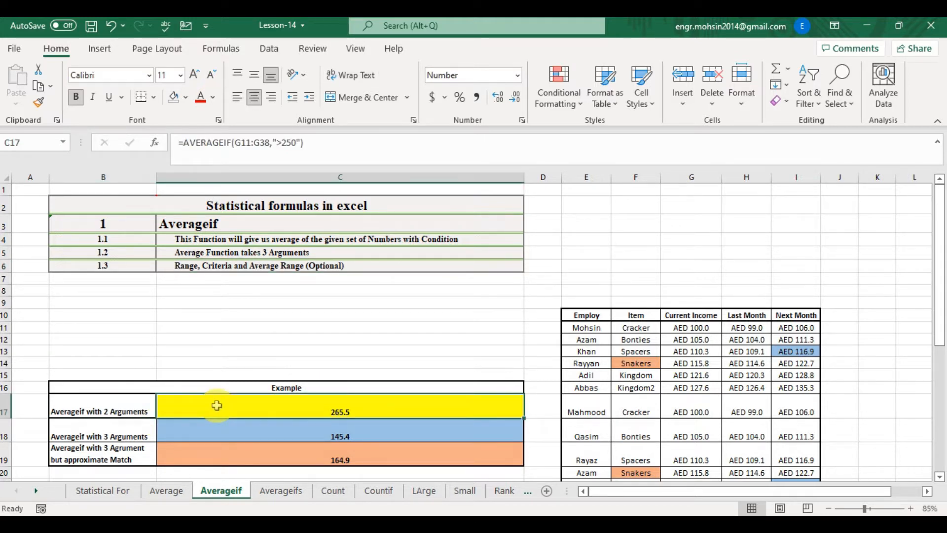
- In C17, enter an AVERAGEIF formula averaging G11:G38 with the criterion ">200"
text(=AVERAGEIF()
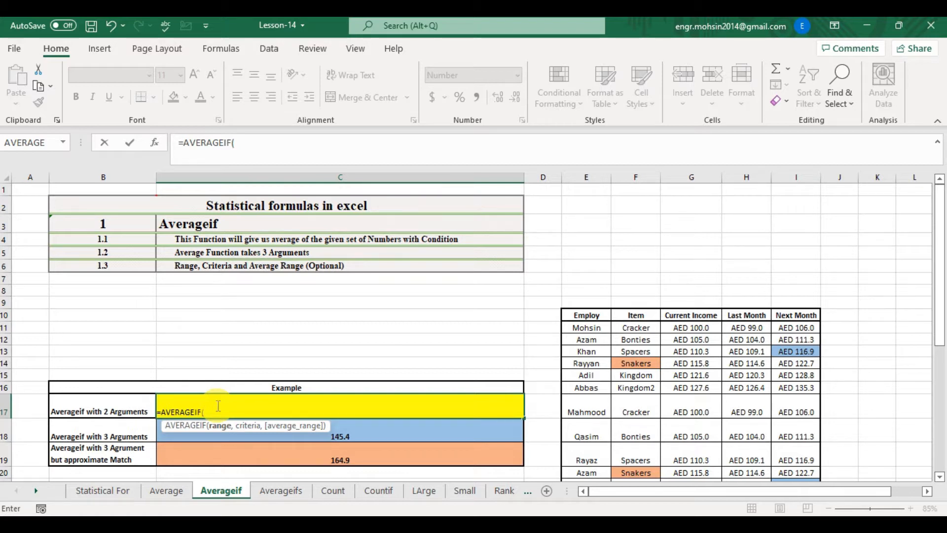
key(Right)
key(Right)
key(Right)
key(Right)
key(Up)
key(Up)
key(Up)
key(Up)
key(Up)
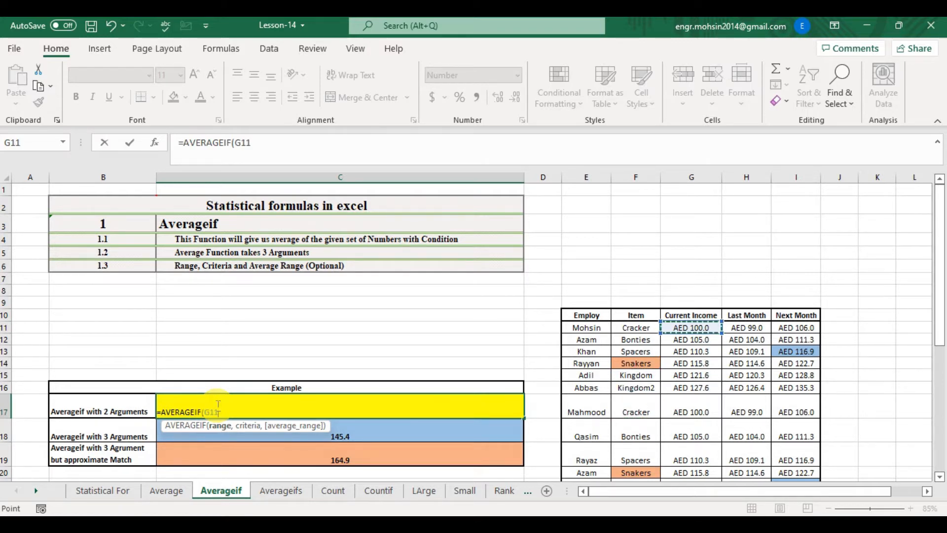
key(ctrl+shift+Down)
text(,)
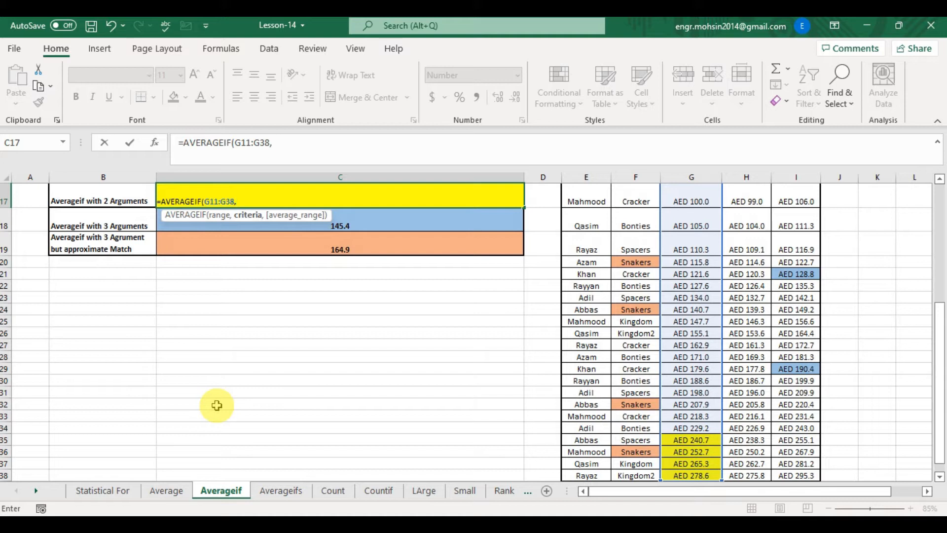
text(">200"))
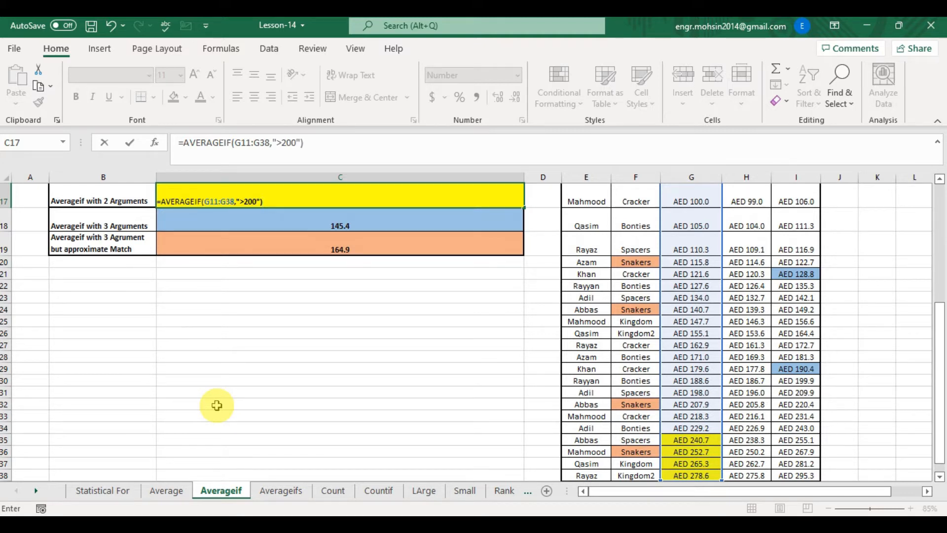
key(Return)
key(Up)
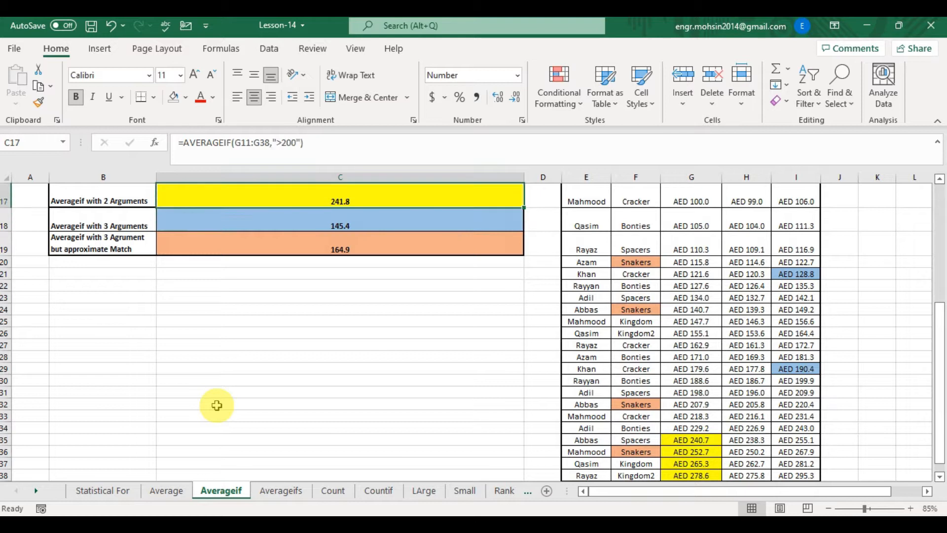
- Select the Current Income values above 200 in G32:G38 to compare with the C17 result
key(Down)
key(Down)
key(Down)
key(Down)
key(Down)
key(Right)
key(Right)
key(Right)
key(Right)
key(Down)
key(Down)
key(Down)
key(Down)
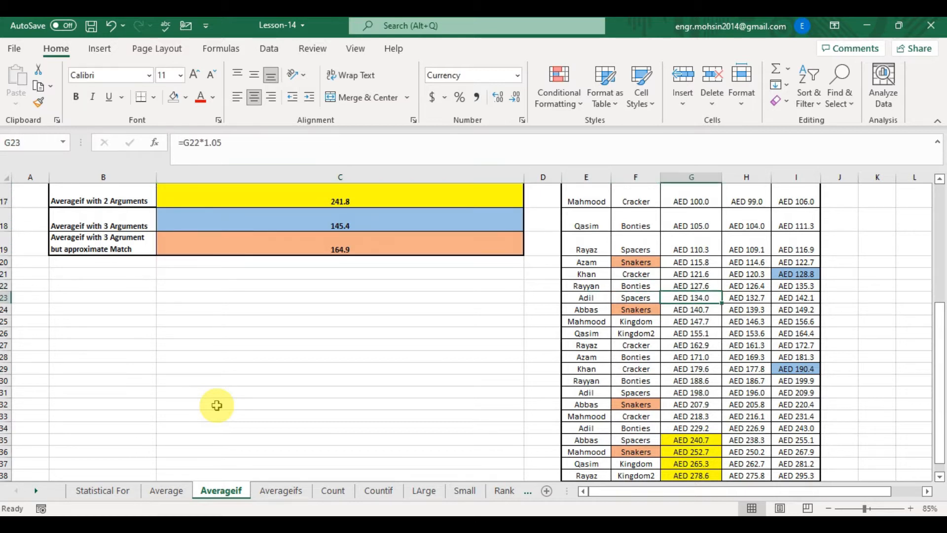
key(Down)
key(Down)
key(Down)
key(Down)
key(Down)
key(Down)
key(shift+Down)
key(shift+Down)
key(shift+Down)
key(shift+Down)
key(shift+Down)
key(shift+Down)
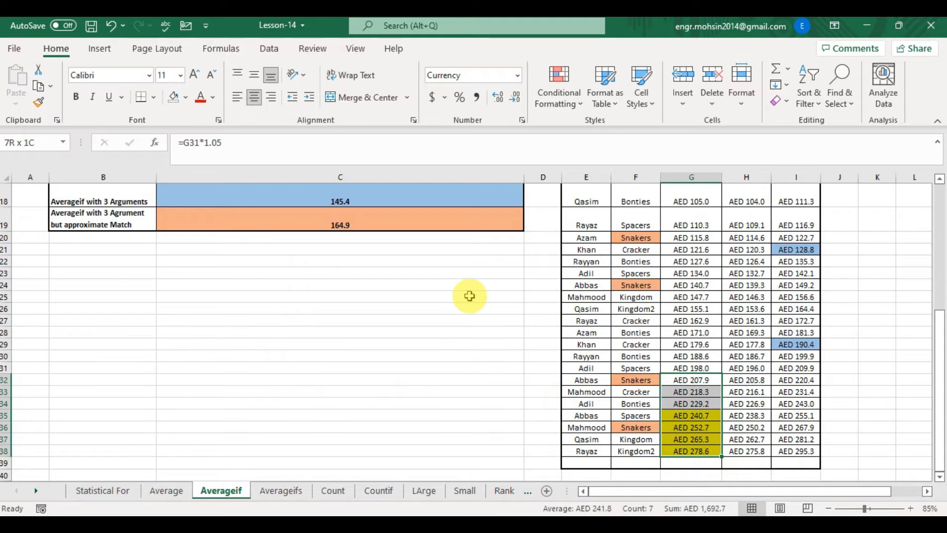
key(Up)
key(Up)
key(Up)
key(Up)
key(Up)
key(Up)
key(Up)
key(Up)
key(Up)
key(Up)
key(Up)
key(Up)
key(Up)
key(Up)
key(Up)
key(Up)
key(Up)
key(Up)
key(Up)
key(Up)
key(Down)
key(Down)
key(Down)
key(Down)
key(Down)
key(Down)
key(Down)
key(Down)
key(Left)
key(Left)
key(Left)
key(Left)
key(Left)
key(Right)
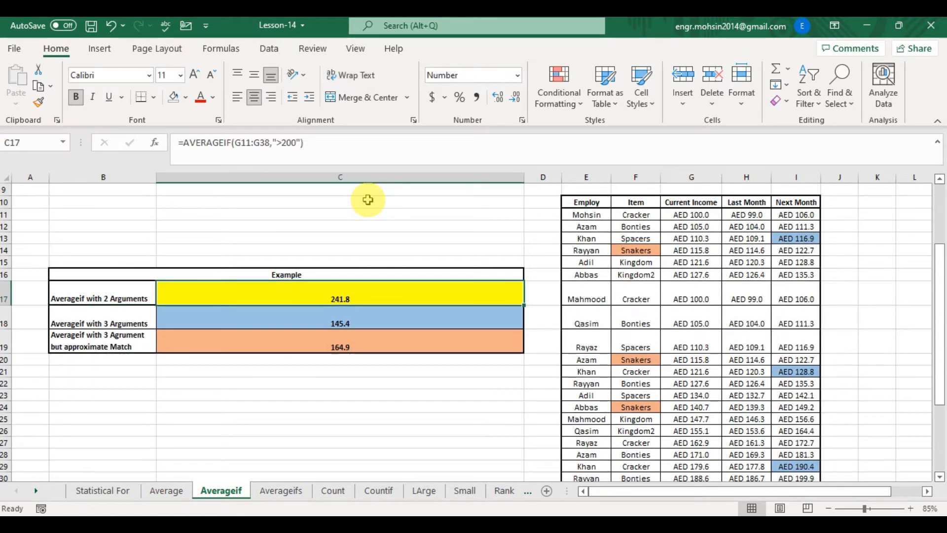
- In C18, enter an AVERAGEIF formula with range F11:F39, criterion F14 and average range G11:G39
key(Down)
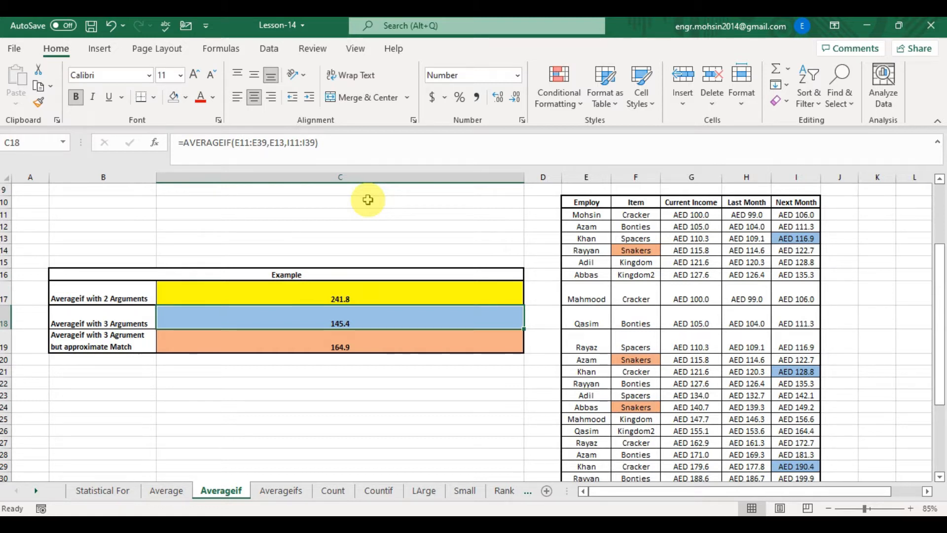
text(=AV)
key(Down)
key(Down)
key(Down)
key(Tab)
key(Right)
key(Right)
key(Right)
key(Up)
key(Left)
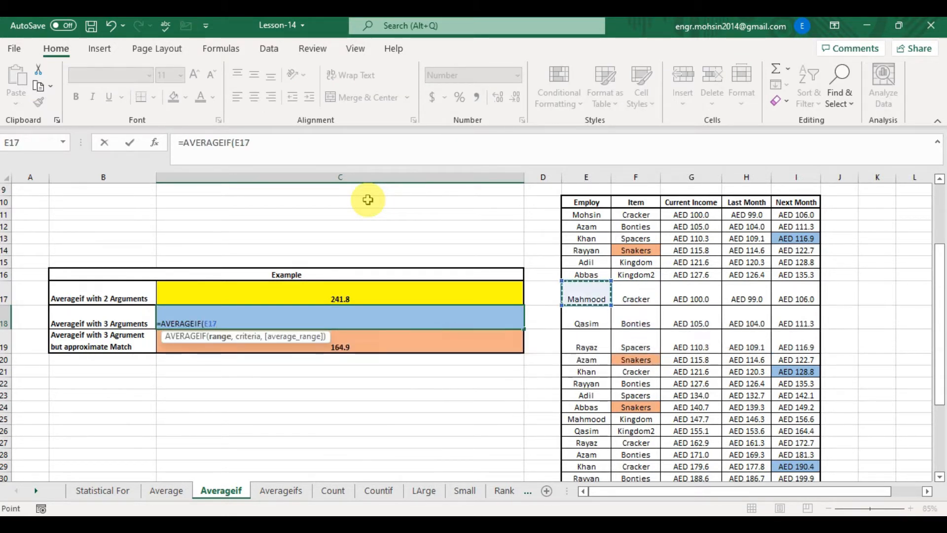
key(Up)
key(Up)
key(Right)
key(Up)
key(Up)
key(Up)
key(Up)
key(shift+Down)
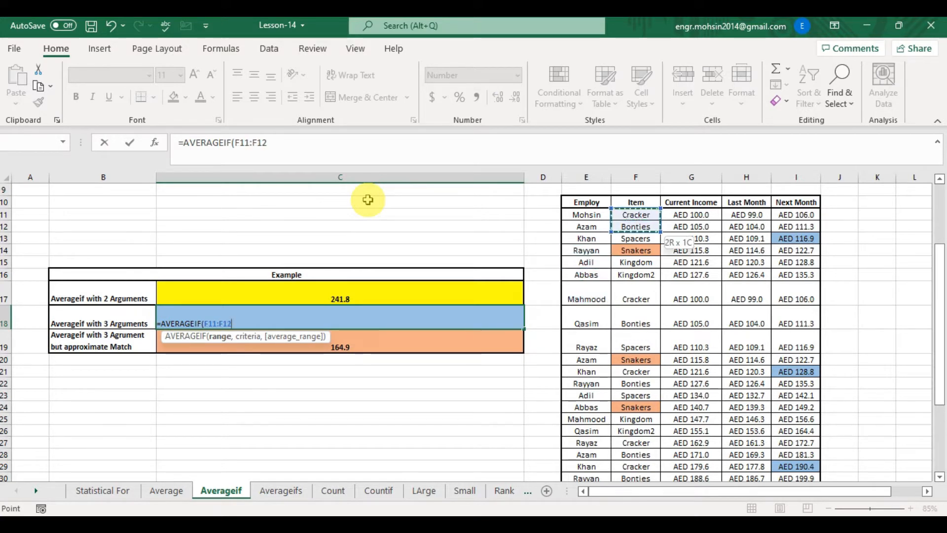
key(ctrl+shift+Down)
text(,)
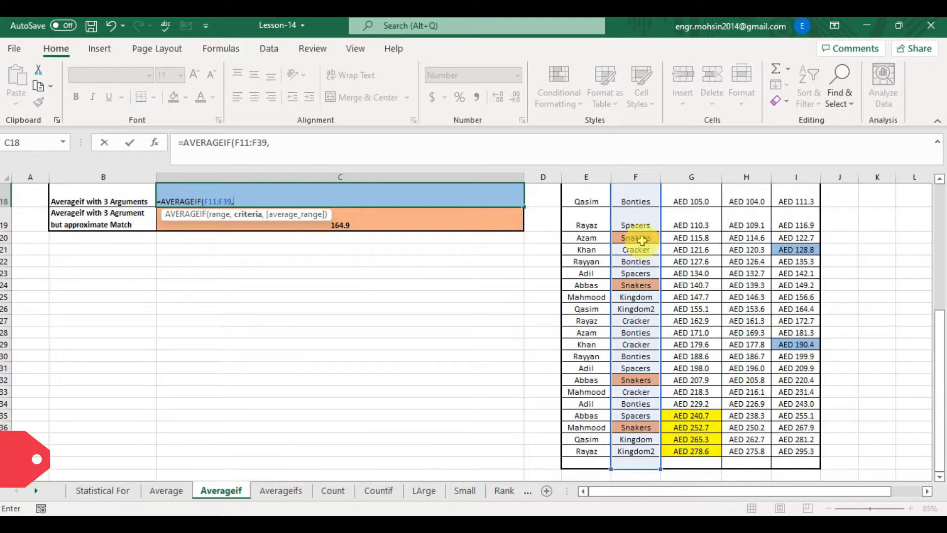
drag(939, 313, 937, 217)
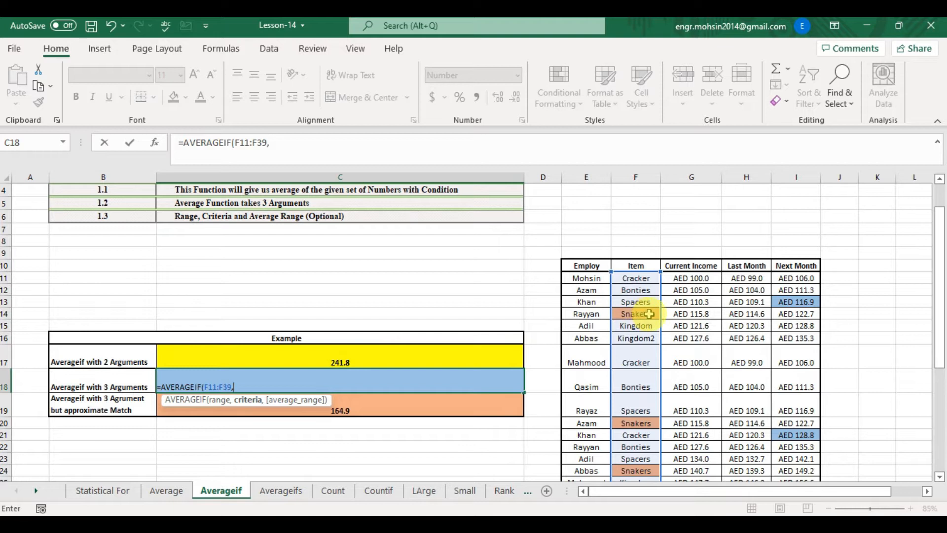
click(650, 313)
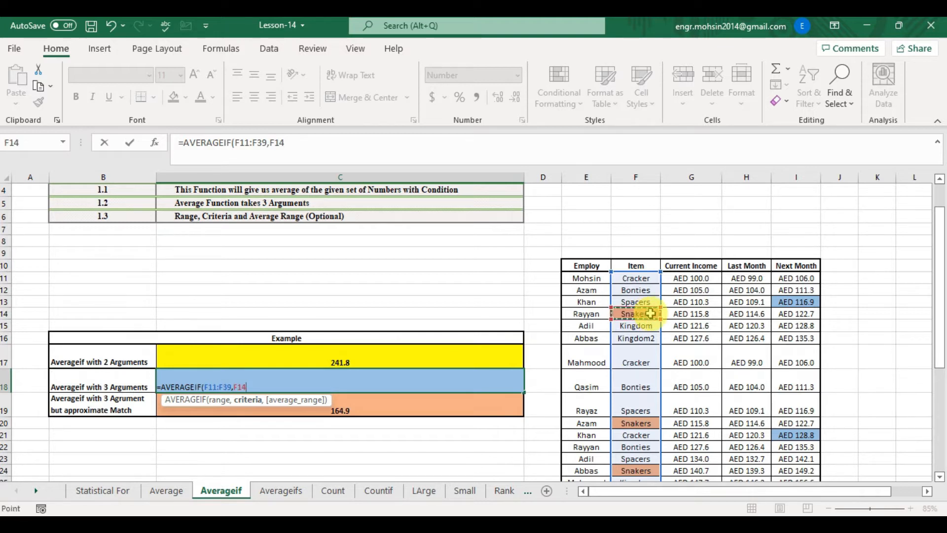
text(,)
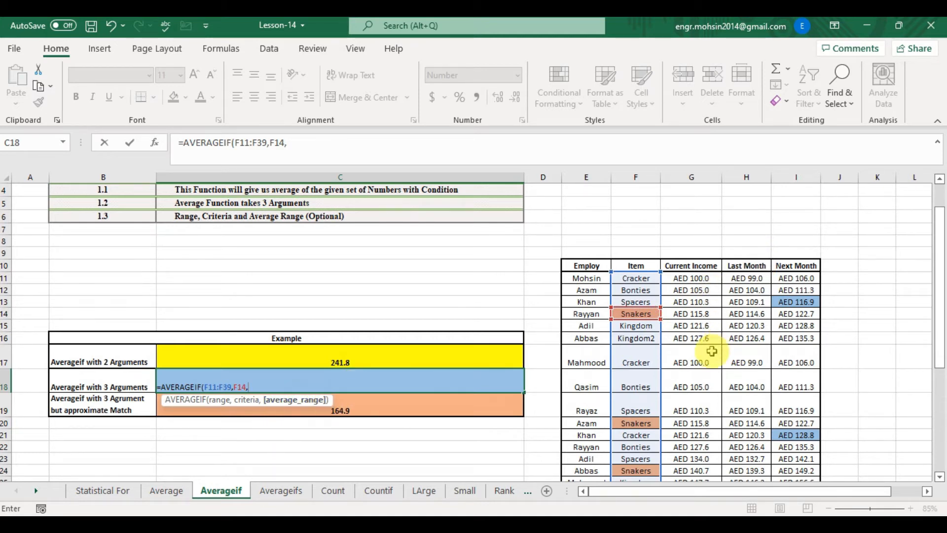
drag(698, 278, 701, 464)
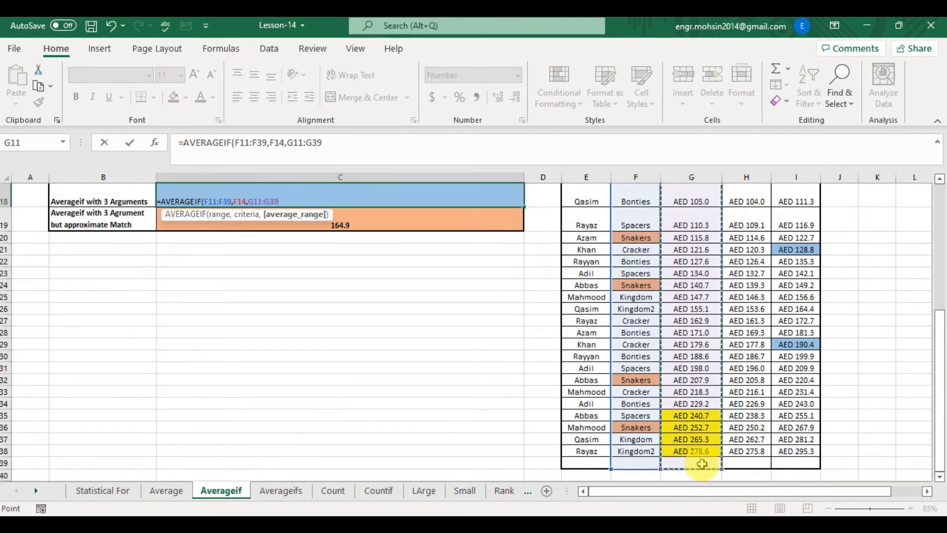
text())
key(Return)
key(Up)
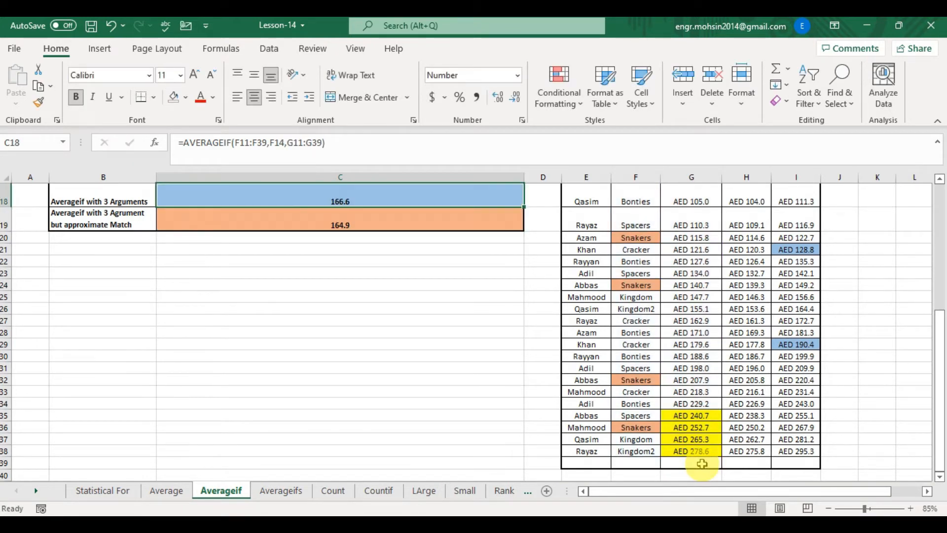
- Select the Current Income cells of all Snakers rows to check them against the C18 result
key(Right)
key(Right)
key(Right)
key(Right)
key(ctrl+Up)
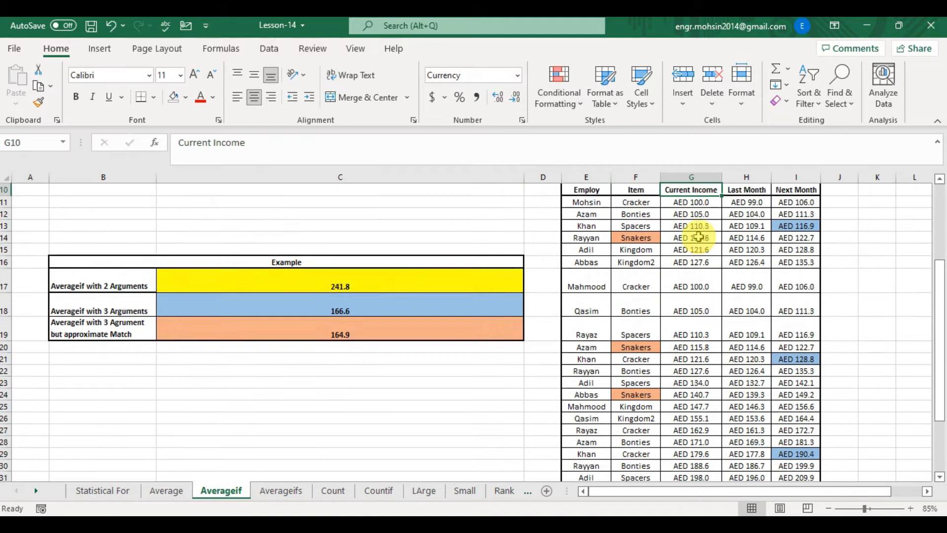
key(Down)
key(Down)
key(Down)
key(Down)
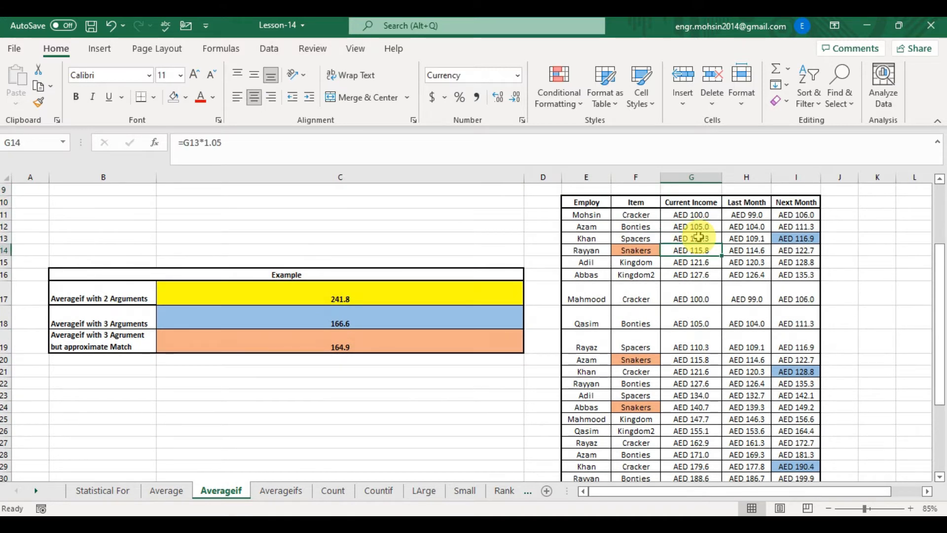
ctrl+click(698, 359)
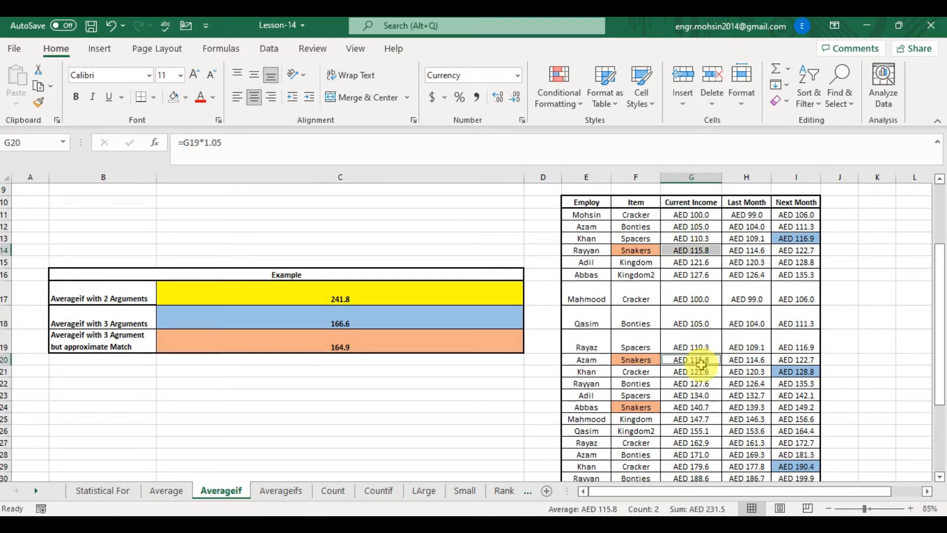
ctrl+click(690, 407)
scroll(690, 379, down, 3)
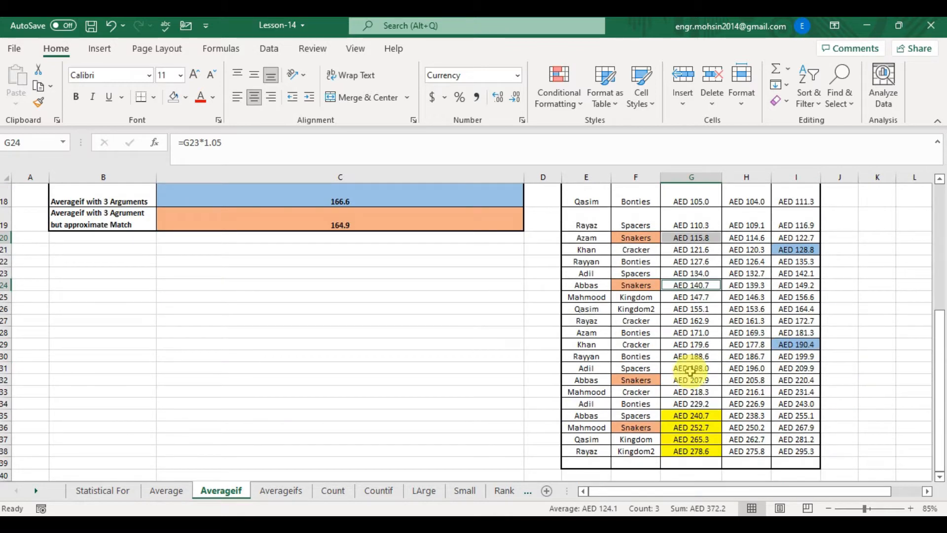
ctrl+click(690, 380)
ctrl+click(691, 427)
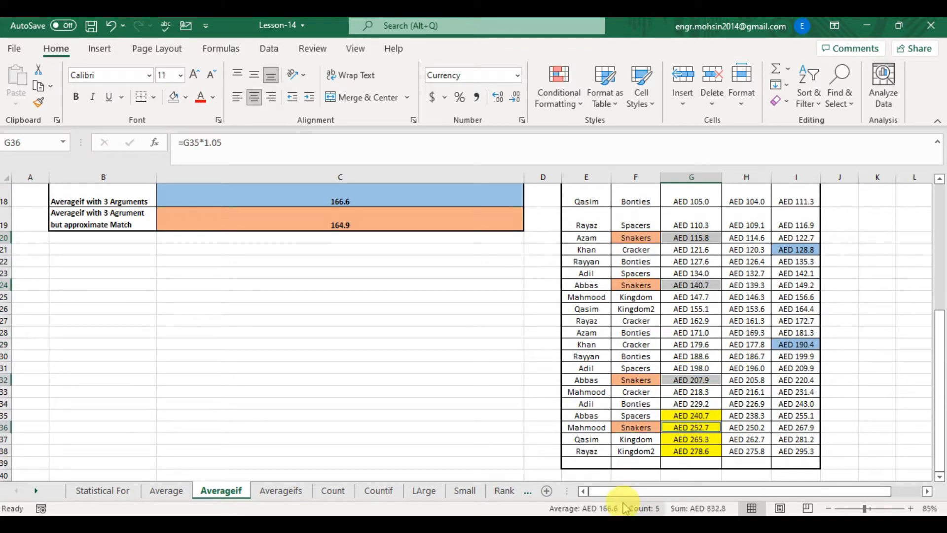
- Review the formulas in C19 and C18 of the Example table
click(334, 218)
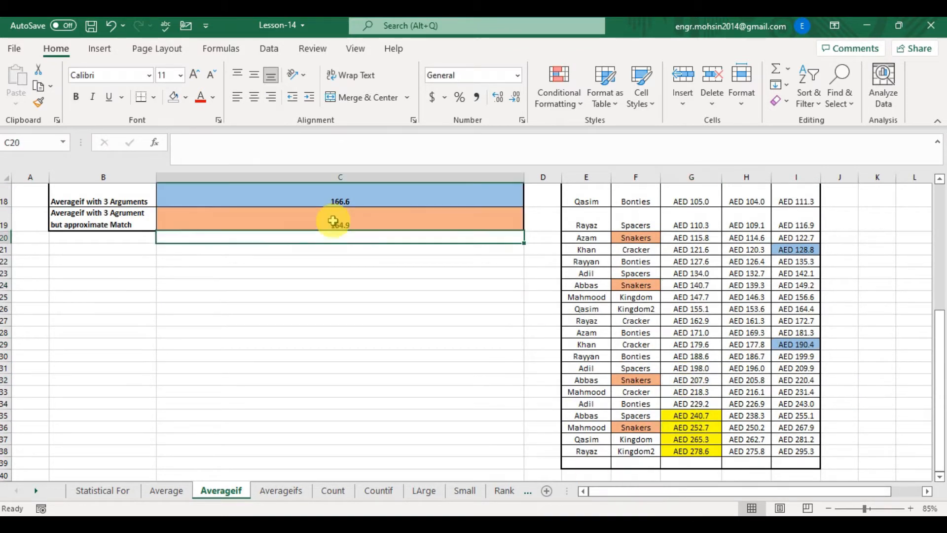
key(Up)
key(Up)
scroll(333, 220, up, 1)
key(Down)
key(Down)
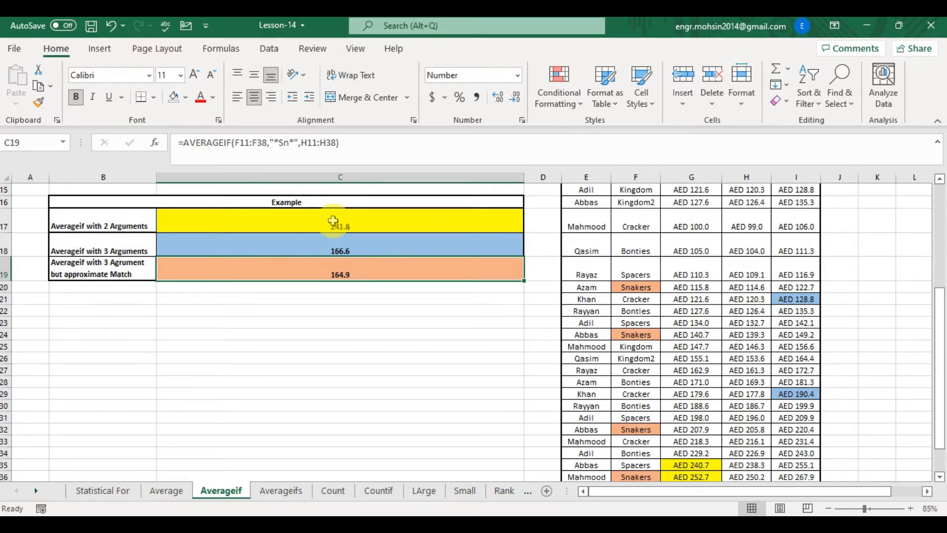
key(Up)
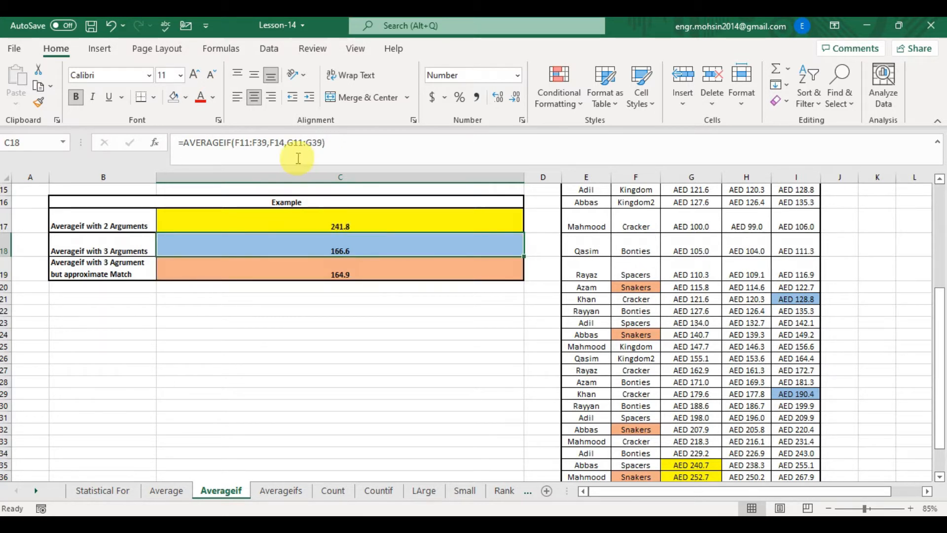
- In C19, enter an AVERAGEIF formula with range F11:F38, wildcard criterion "*SN*" and average range G11:G38, then review it
click(628, 287)
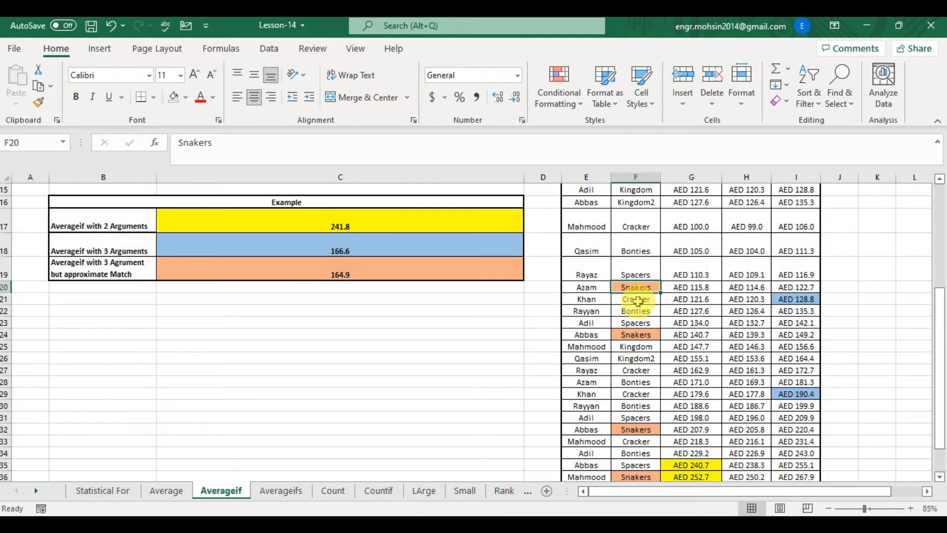
click(376, 275)
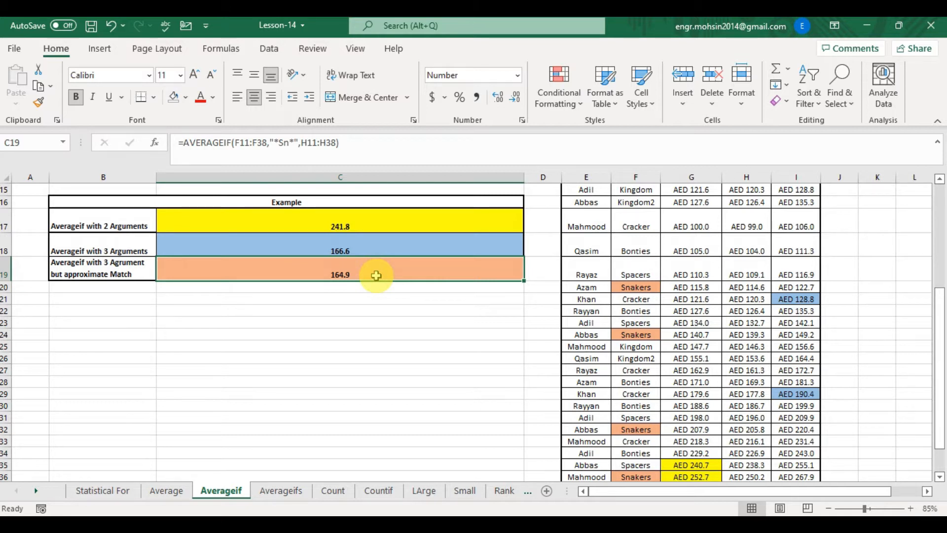
text(=)
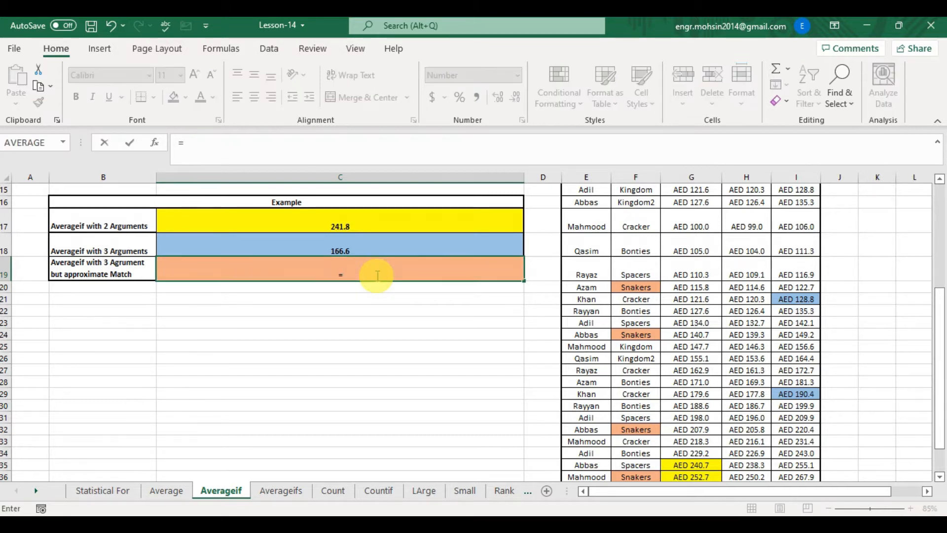
text(AVER)
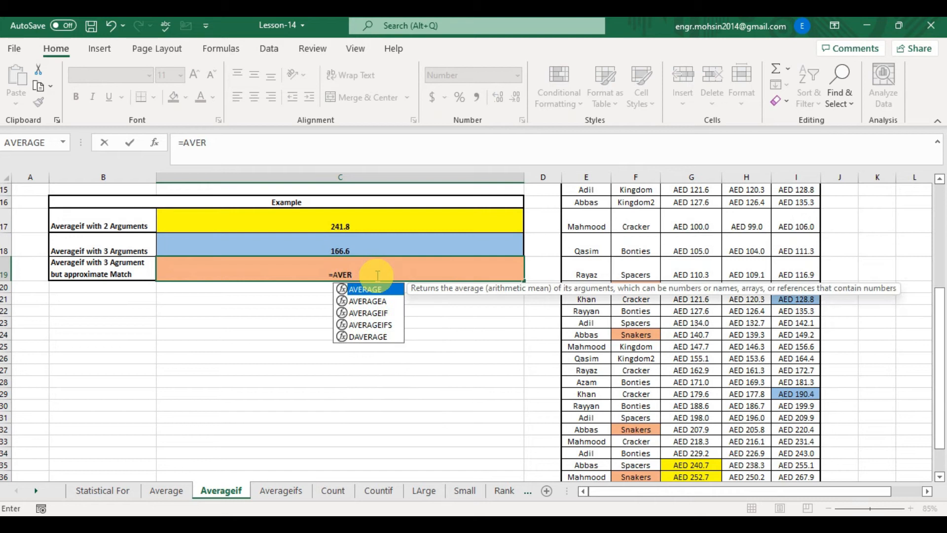
key(Down)
key(Down)
key(Tab)
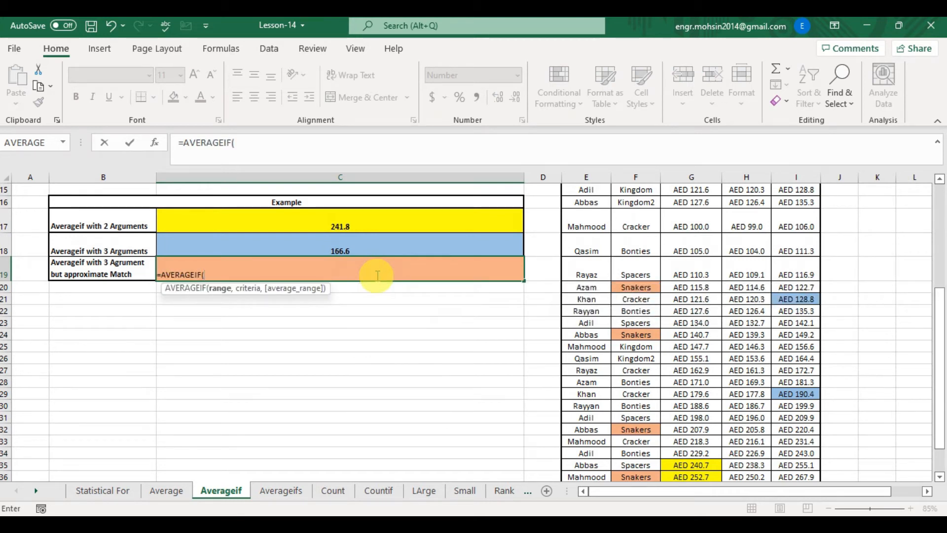
key(Right)
key(Right)
key(Right)
key(Up)
key(Up)
key(Up)
key(Up)
key(Up)
key(Up)
key(Up)
key(Up)
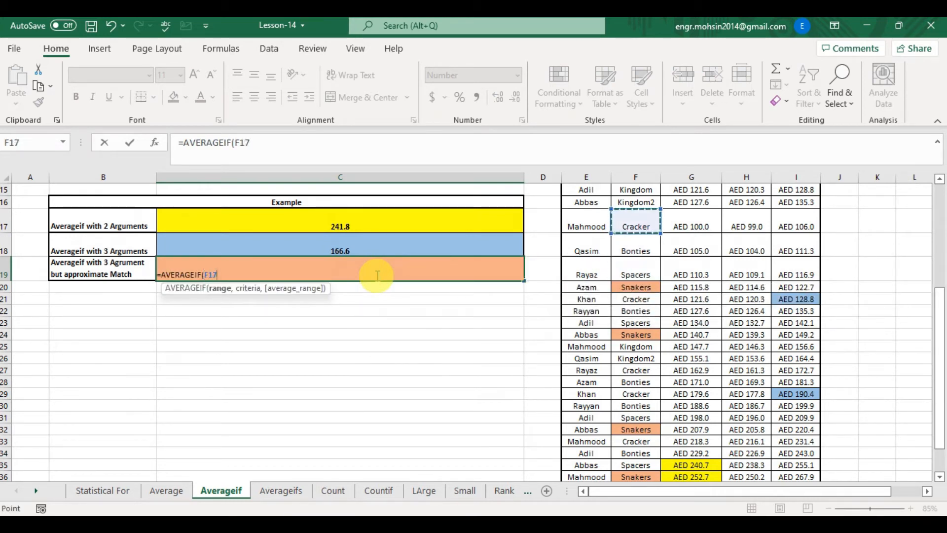
key(ctrl+shift+Down)
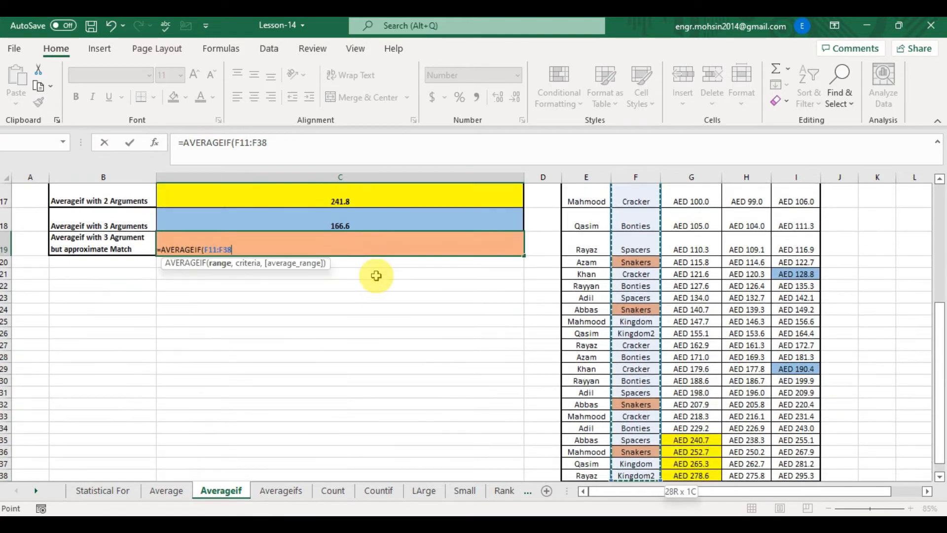
text(,)
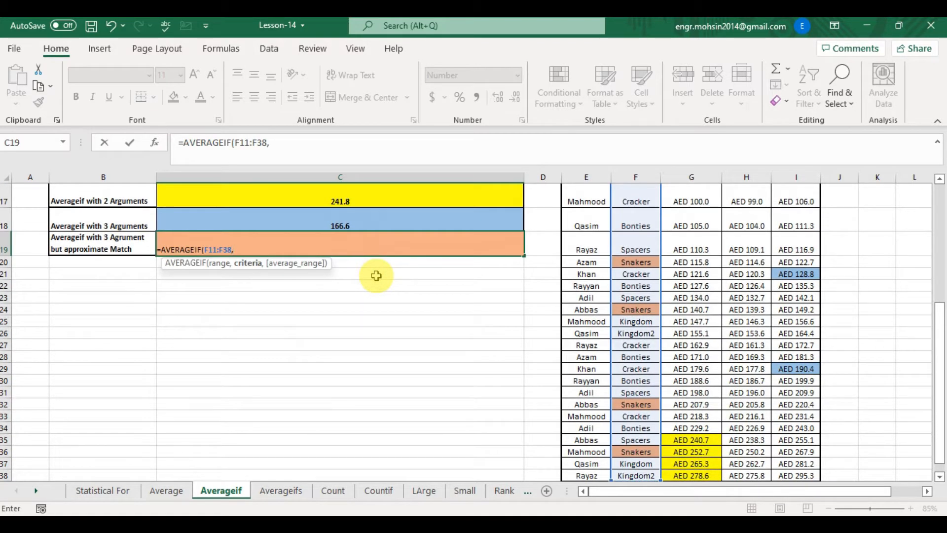
text("*)
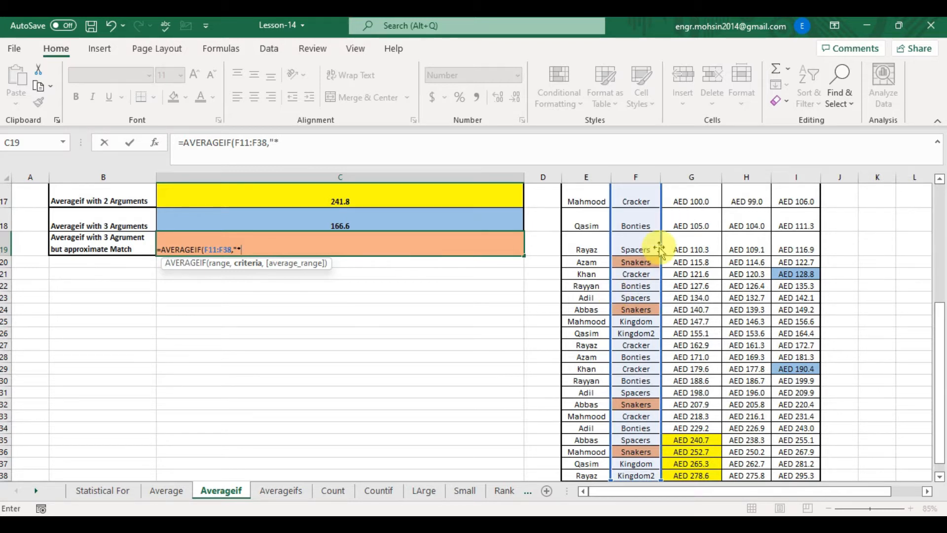
text(SN)
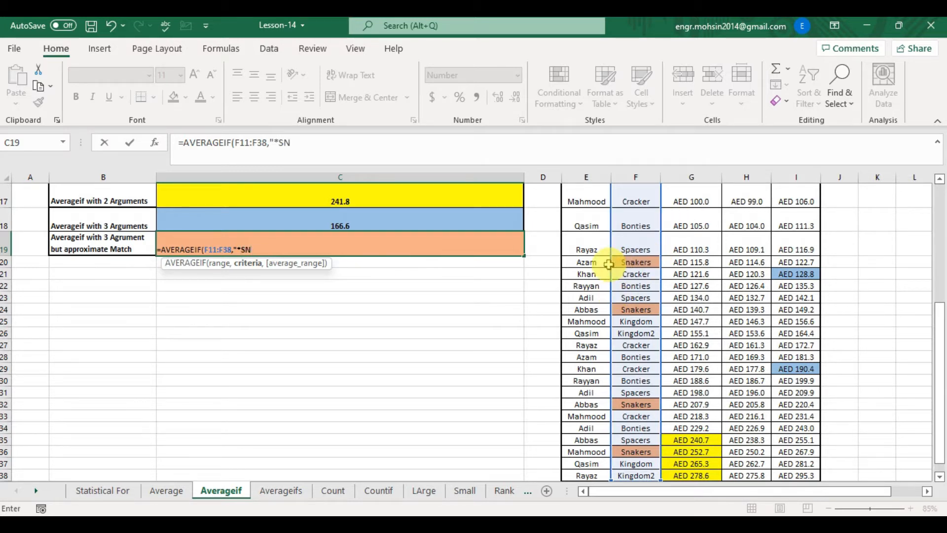
text(*",)
drag(939, 356, 939, 267)
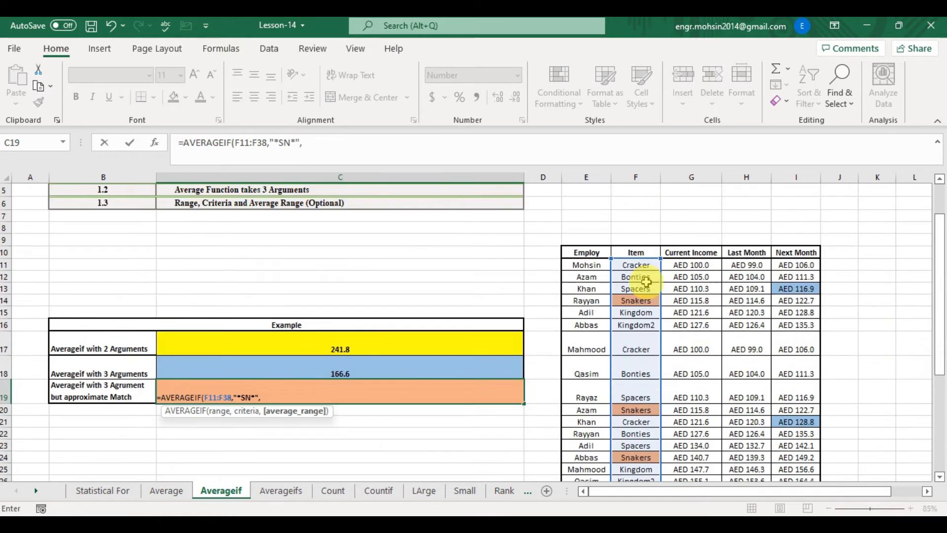
click(681, 266)
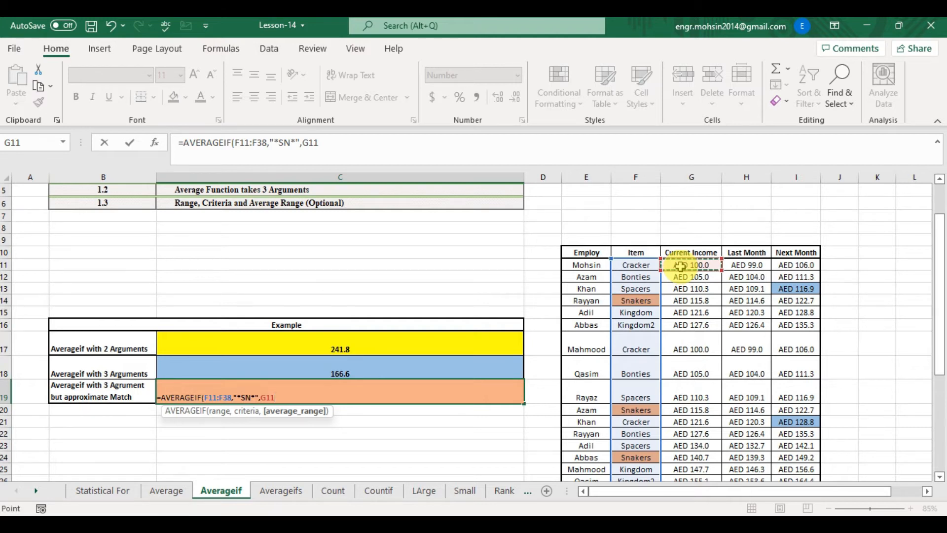
key(ctrl+shift+Down)
text())
key(Return)
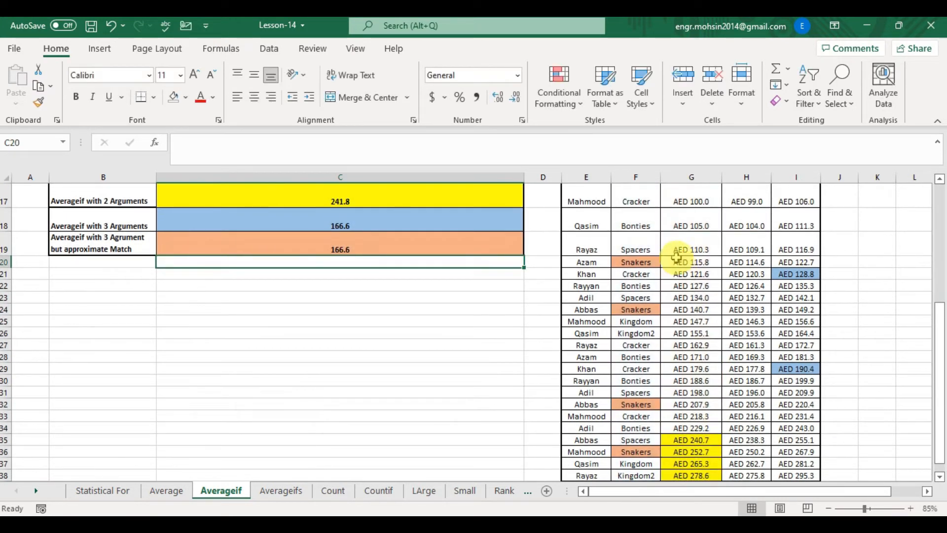
double_click(418, 248)
key(Escape)
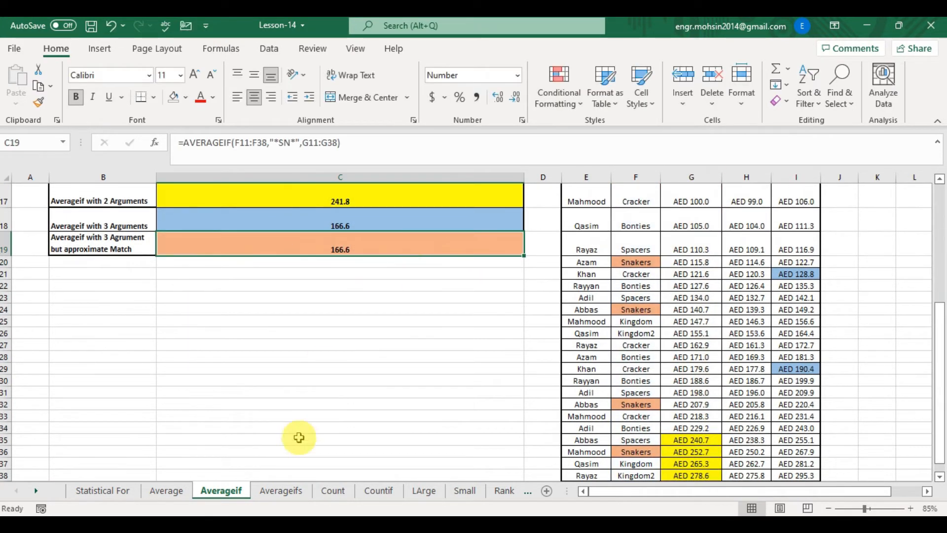
- Open the Averageifs sheet and read the description rows of the Averageifs explanation table
click(280, 490)
key(Up)
key(Up)
key(Up)
key(Up)
key(Up)
key(Up)
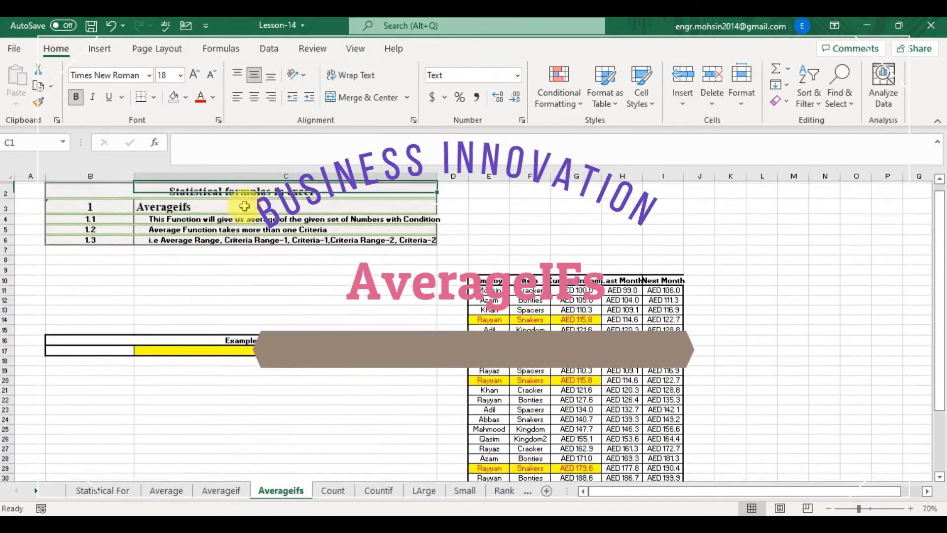
key(Down)
key(Down)
key(Down)
scroll(245, 211, up, 1)
key(Up)
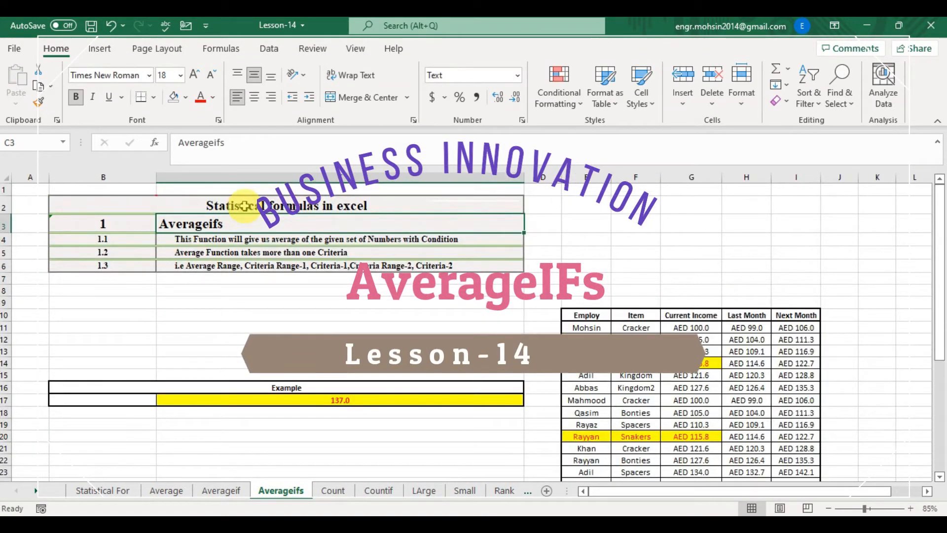
key(Down)
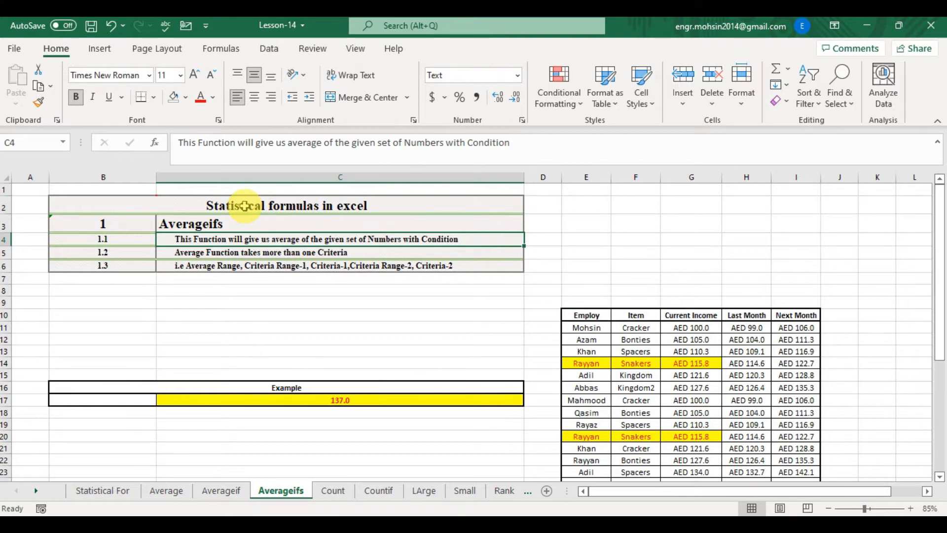
key(Down)
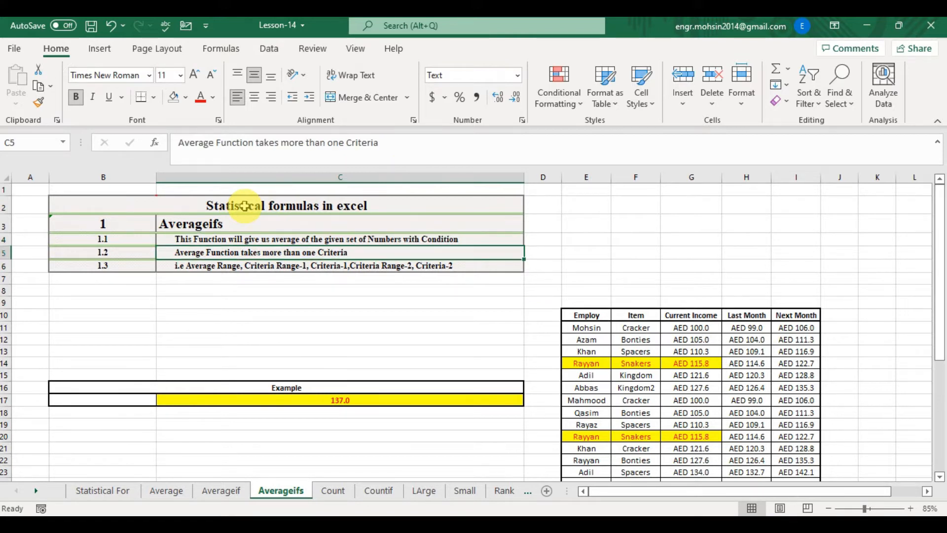
key(Up)
key(Up)
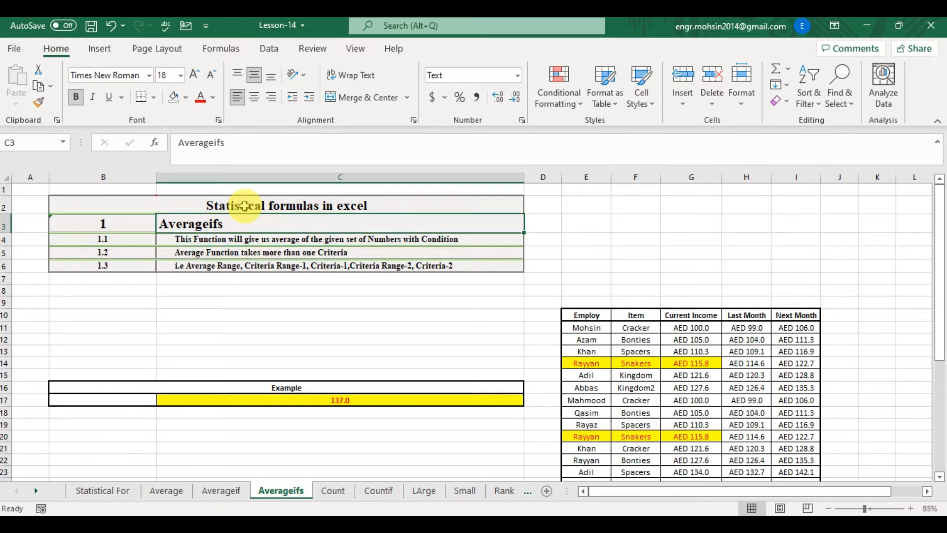
key(Down)
key(Down)
key(Up)
key(Up)
key(Down)
key(Down)
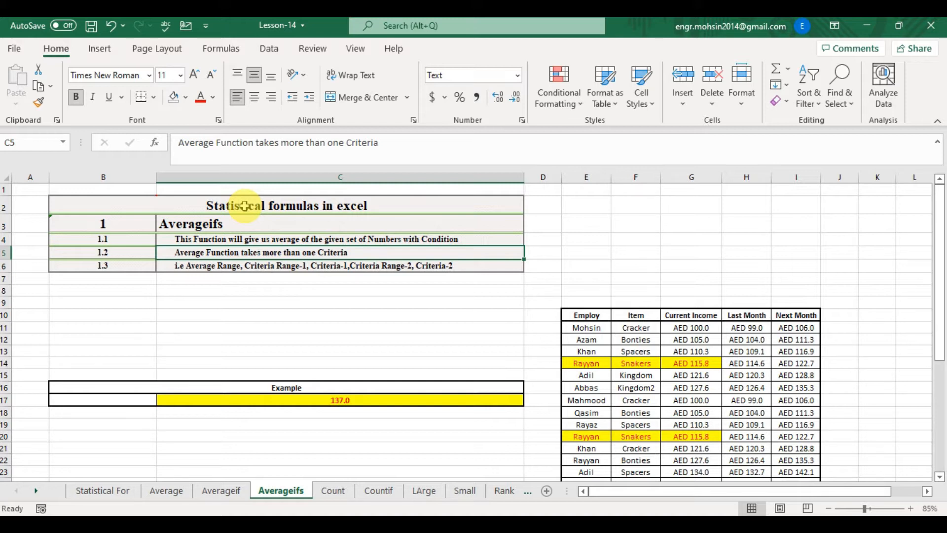
key(Down)
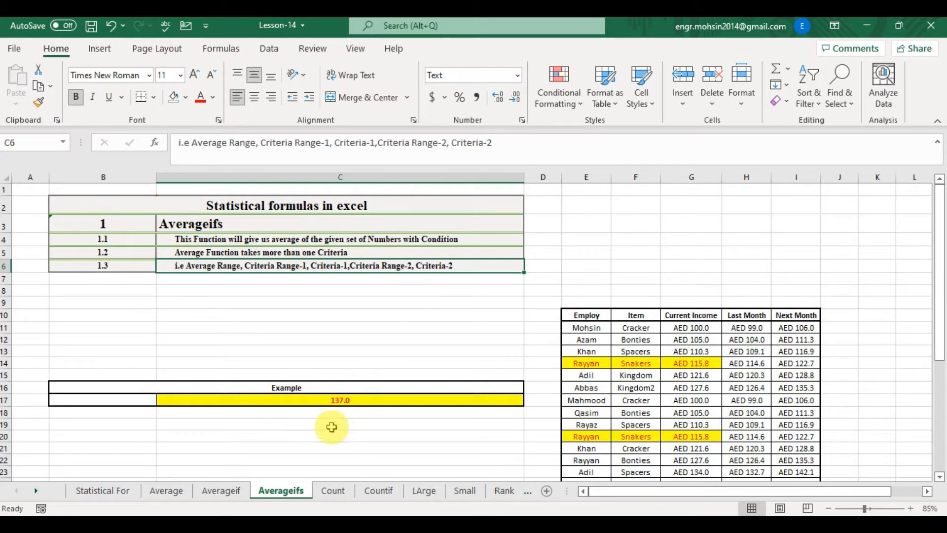
- In C17, start an AVERAGEIFS formula with average range G11:G38 and first criteria range E11:E38
click(342, 400)
key(Down)
key(Down)
key(Down)
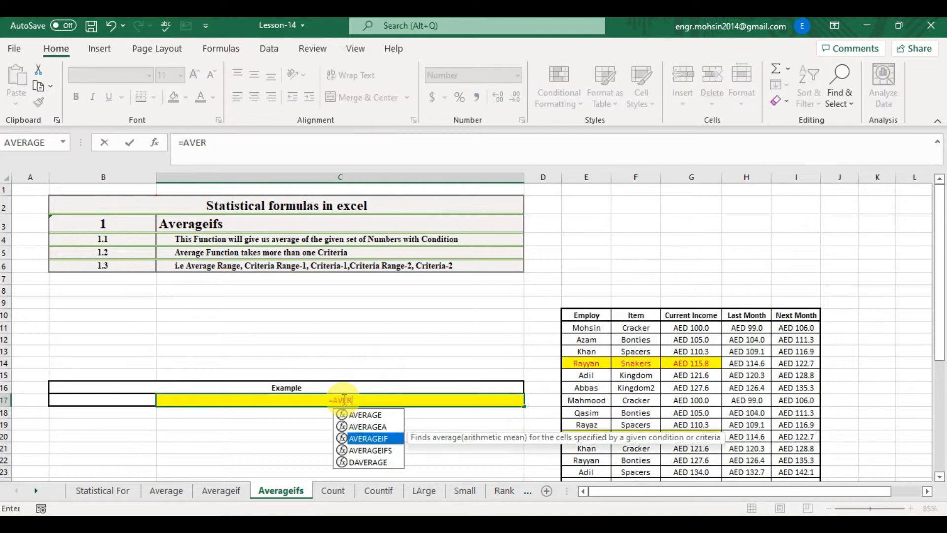
key(Tab)
key(Right)
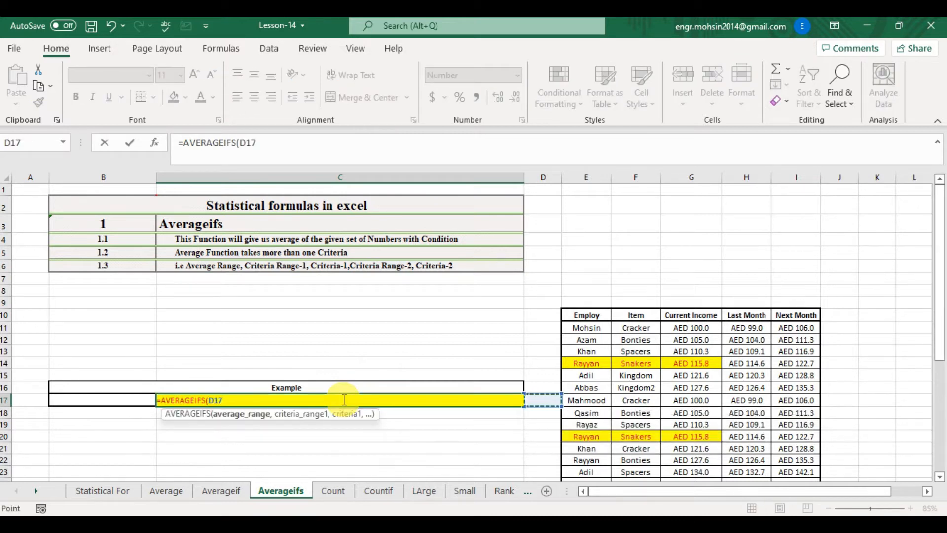
key(Right)
key(Right)
key(Right)
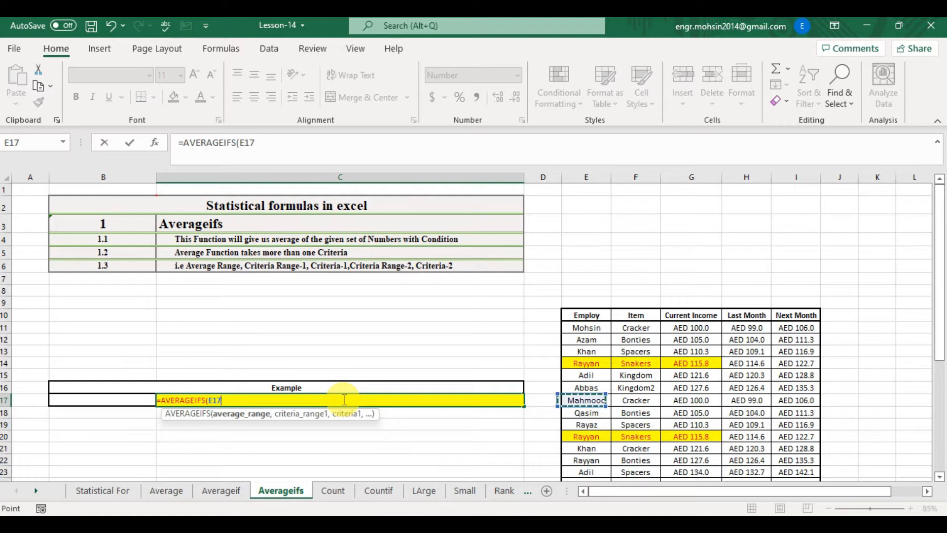
key(Up)
key(Up)
key(Up)
key(Up)
key(Up)
key(Up)
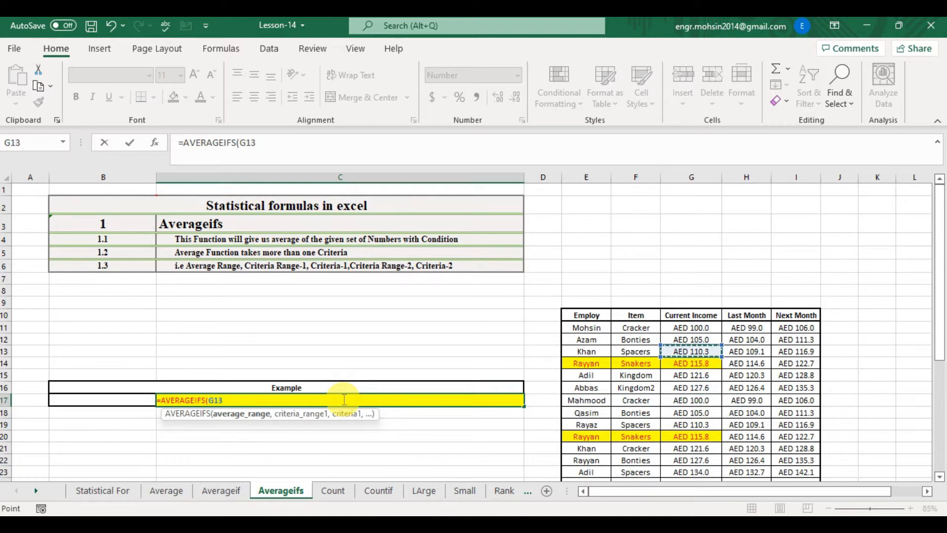
key(ctrl+shift+Down)
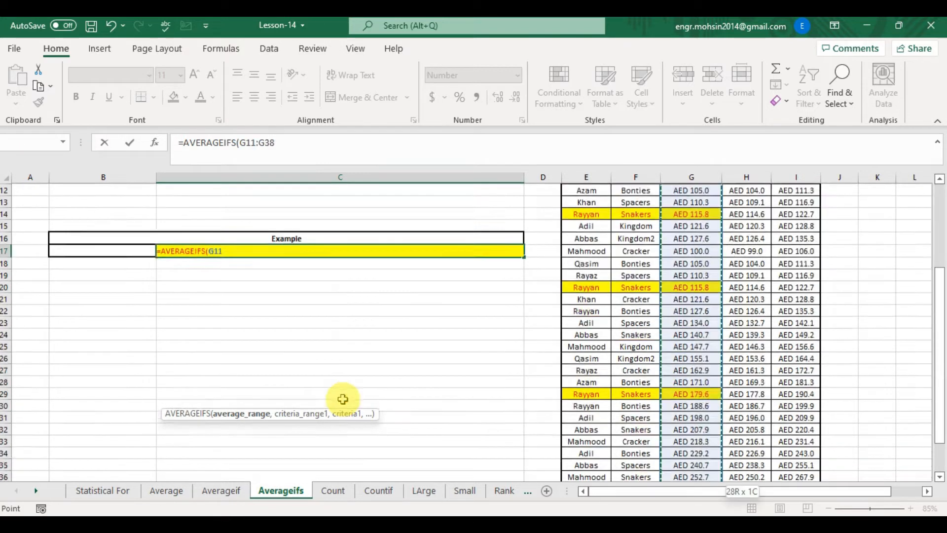
text(,)
key(Up)
key(Up)
key(Up)
key(Up)
key(Up)
key(Up)
key(Up)
key(Up)
key(Up)
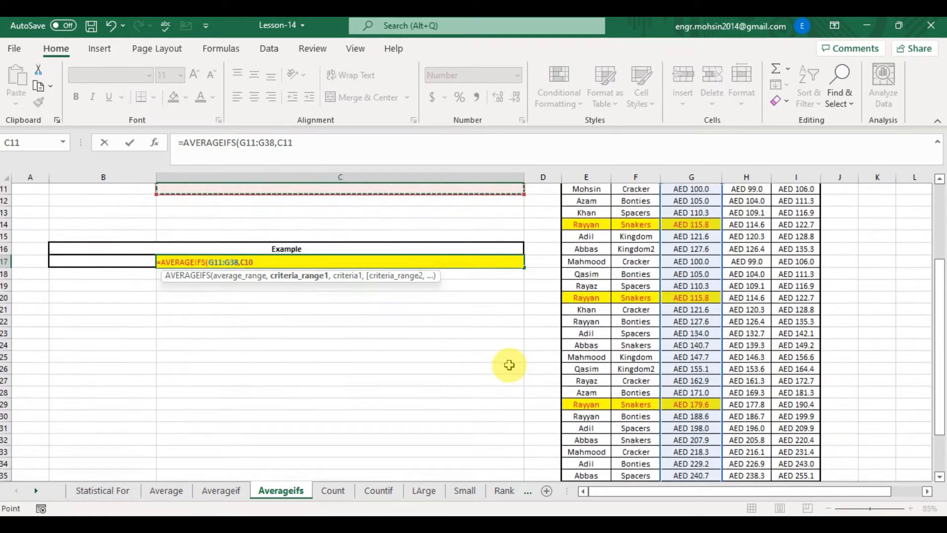
key(Right)
key(Right)
key(Down)
key(Down)
key(Down)
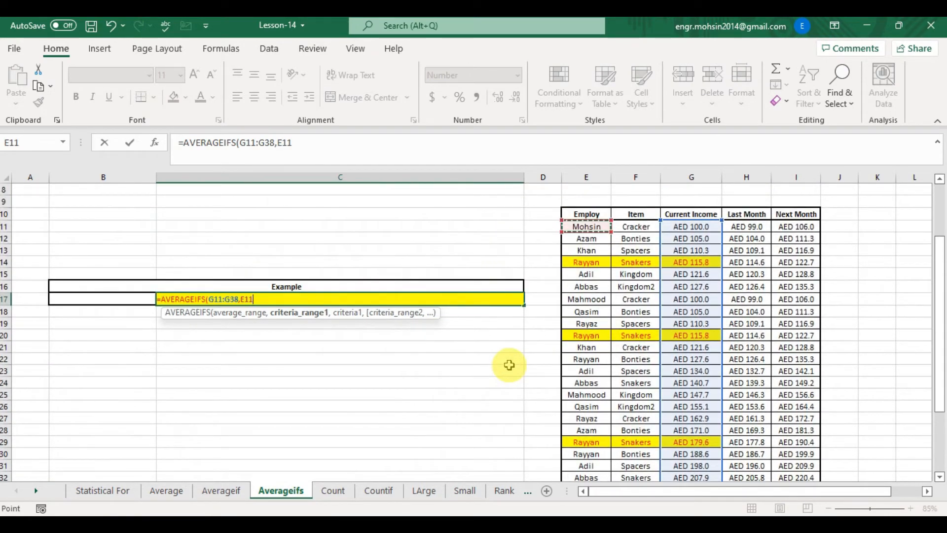
key(ctrl+shift+Down)
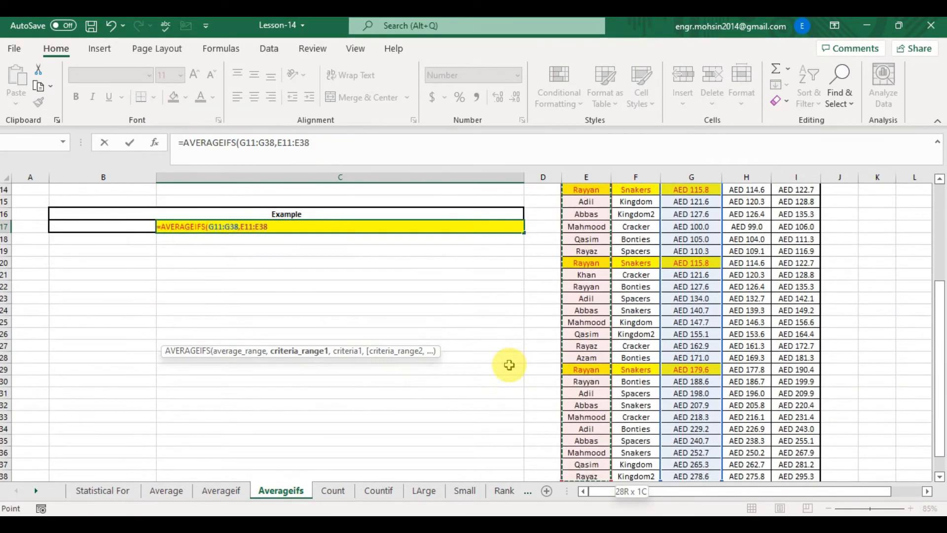
text(,)
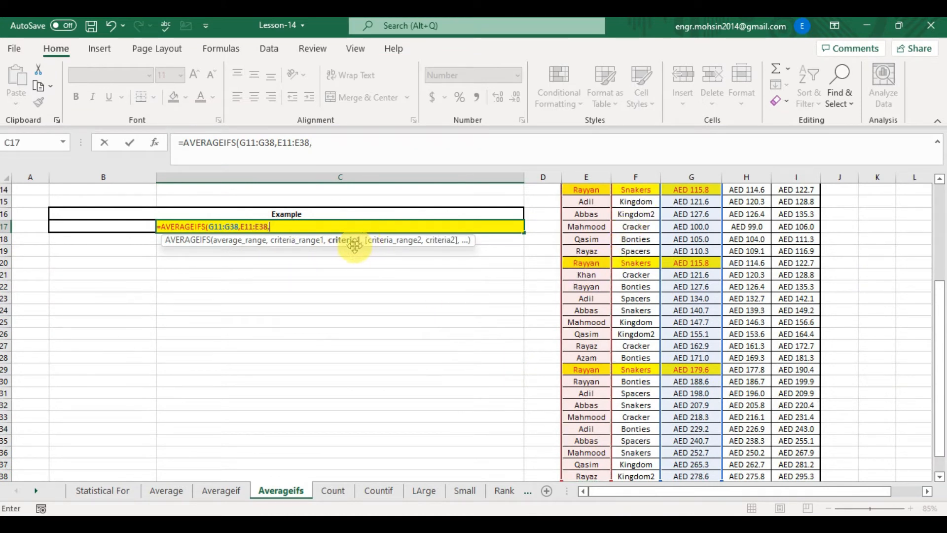
- Complete the AVERAGEIFS formula in C17 with criterion E20, second criteria range F11:F38 and criterion F20, then check it against the highlighted incomes
click(588, 263)
text(,)
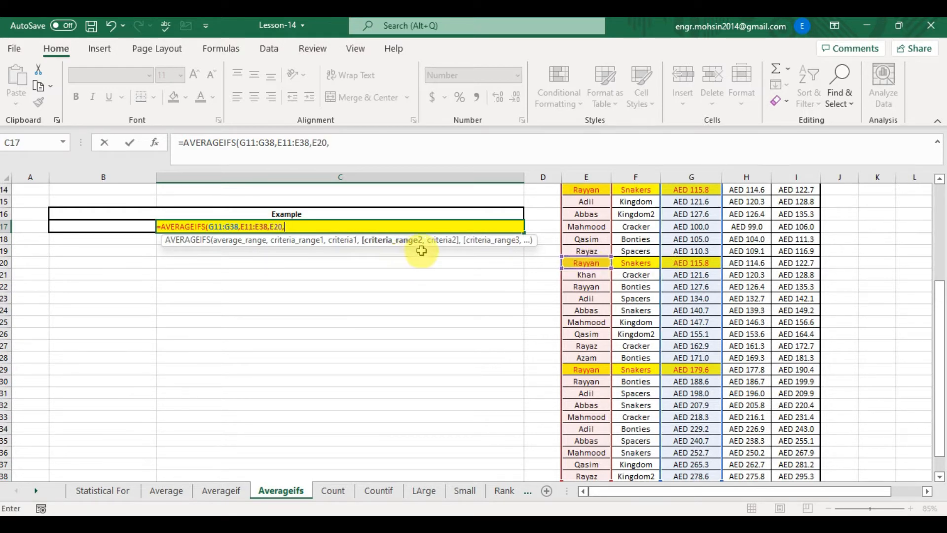
click(634, 225)
key(Up)
key(Up)
key(Up)
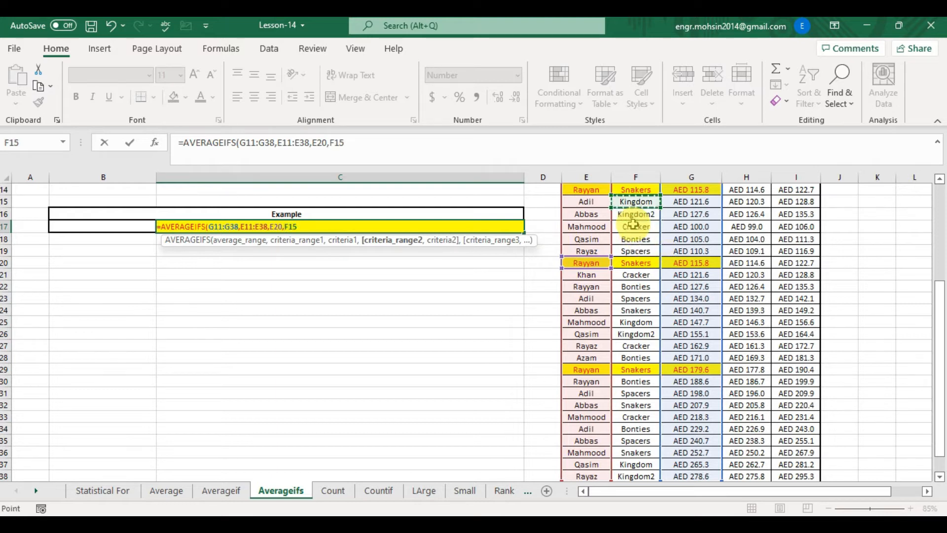
scroll(634, 225, up, 2)
click(634, 225)
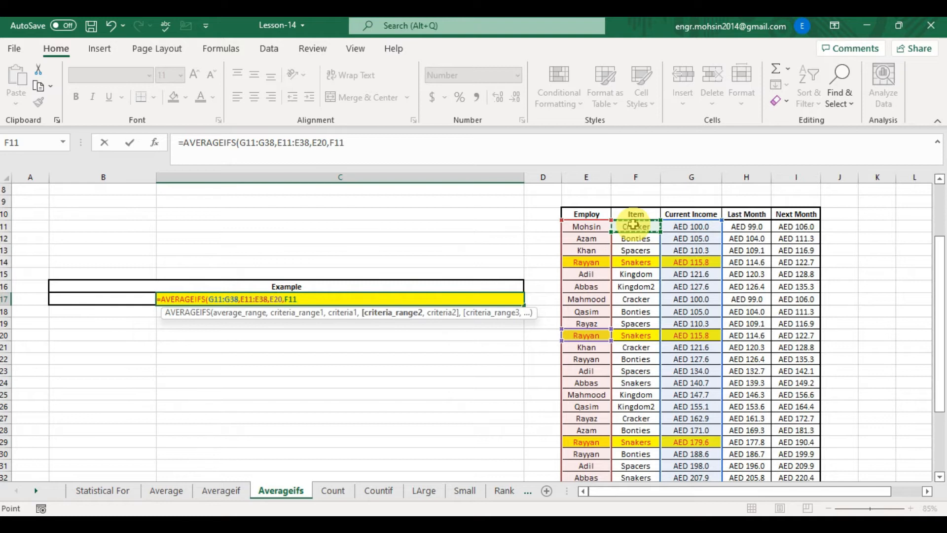
key(ctrl+shift+Down)
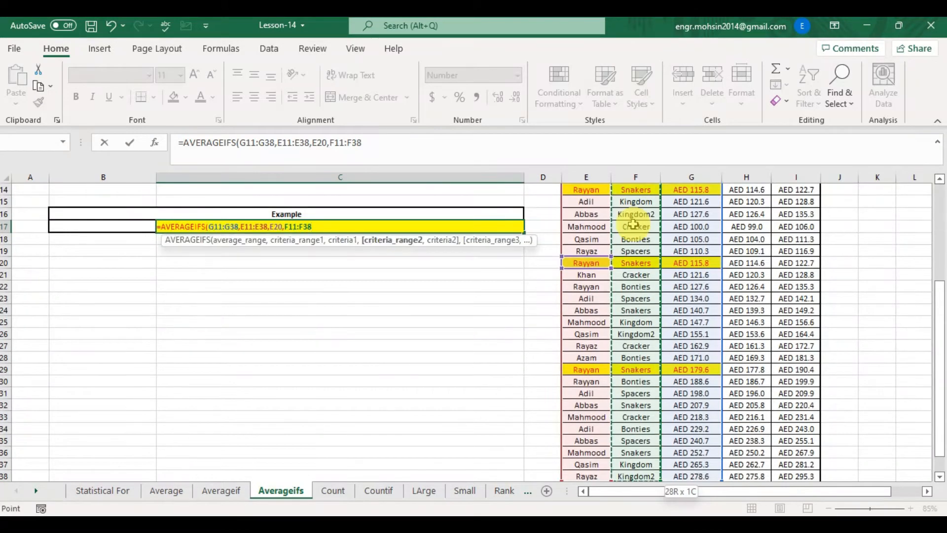
text(,)
click(643, 262)
text())
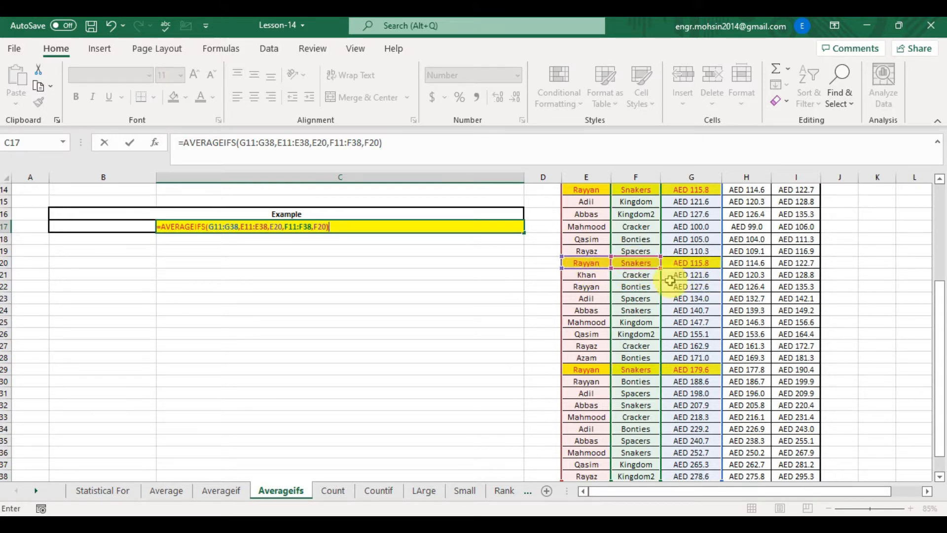
scroll(888, 311, up, 5)
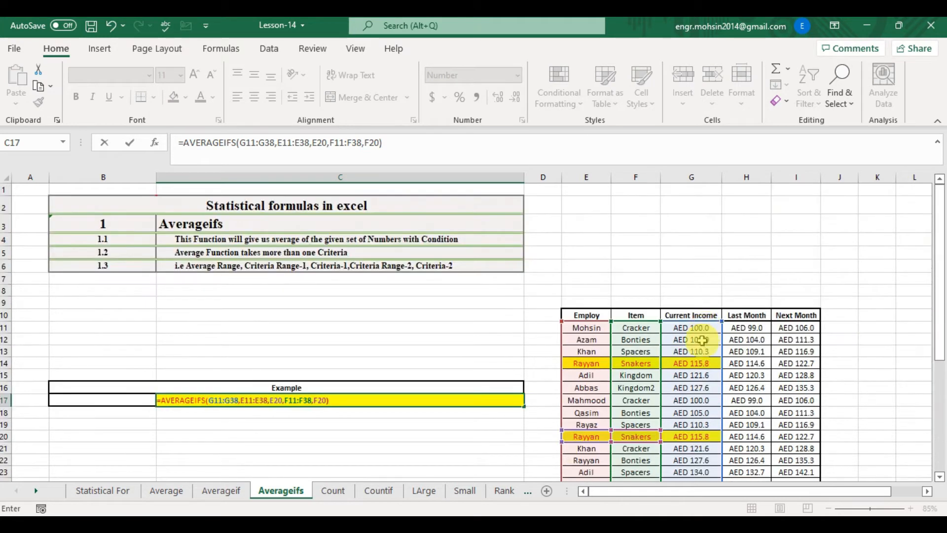
click(401, 403)
click(691, 361)
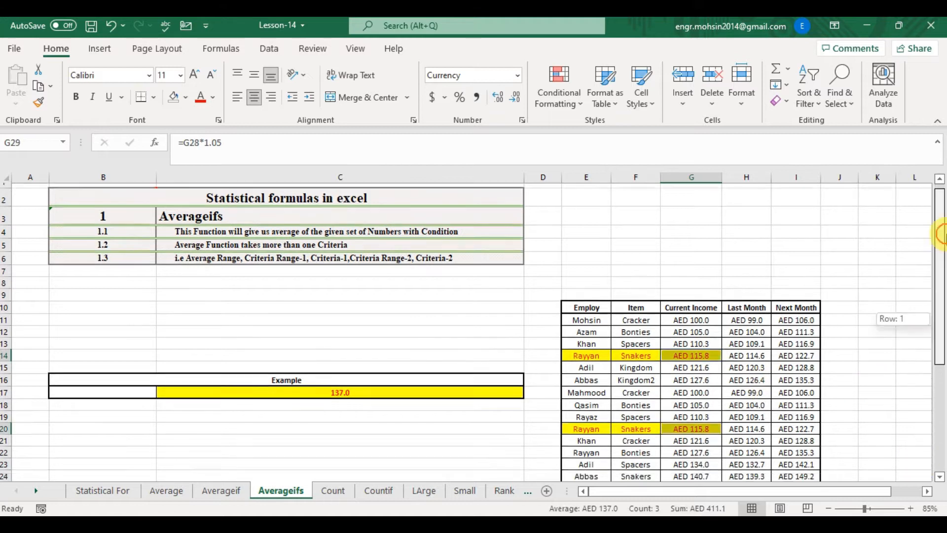
drag(940, 235, 941, 308)
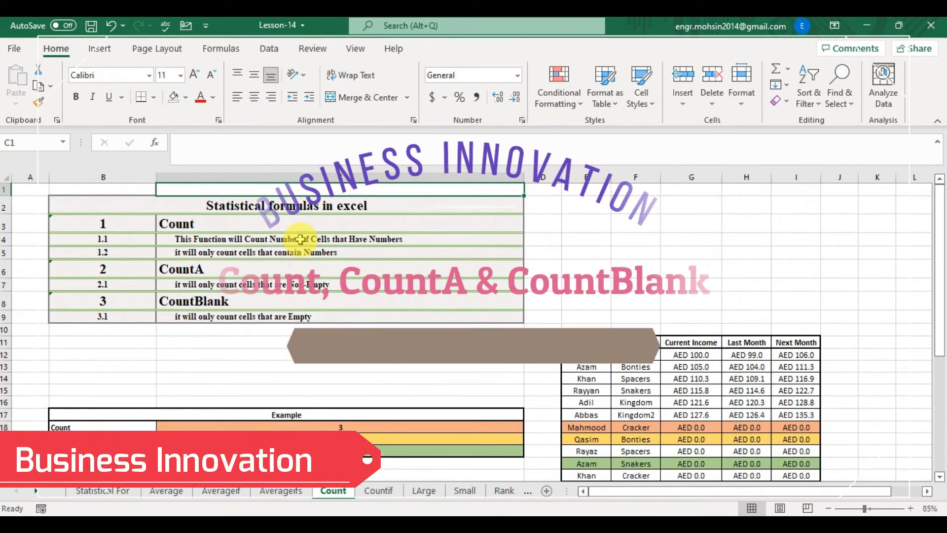
- Open the Count sheet and read the description rows of the Count, CountA and CountBlank explanation table
key(Down)
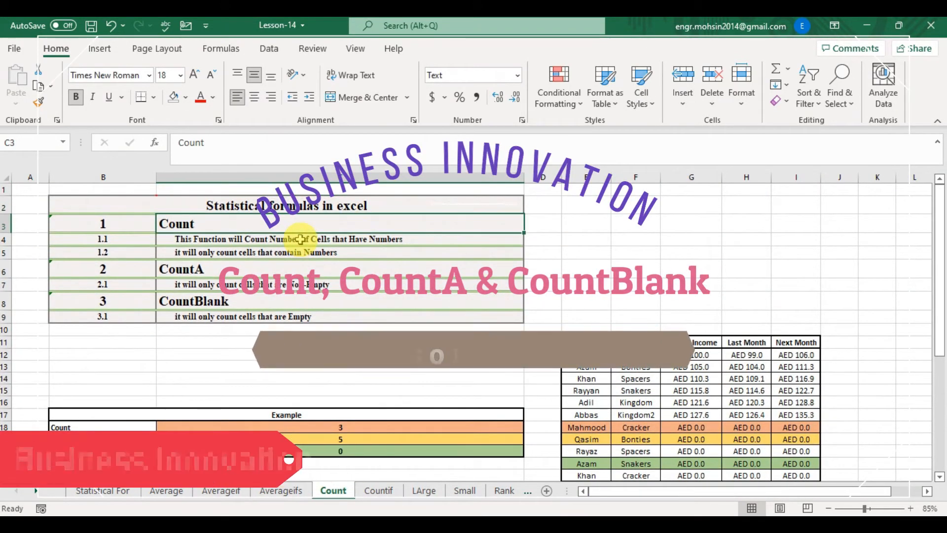
key(Down)
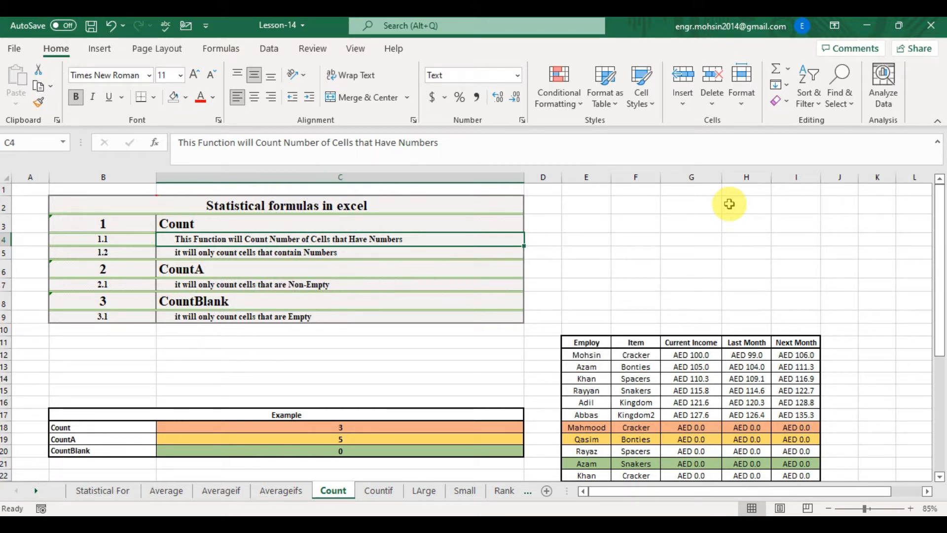
key(Down)
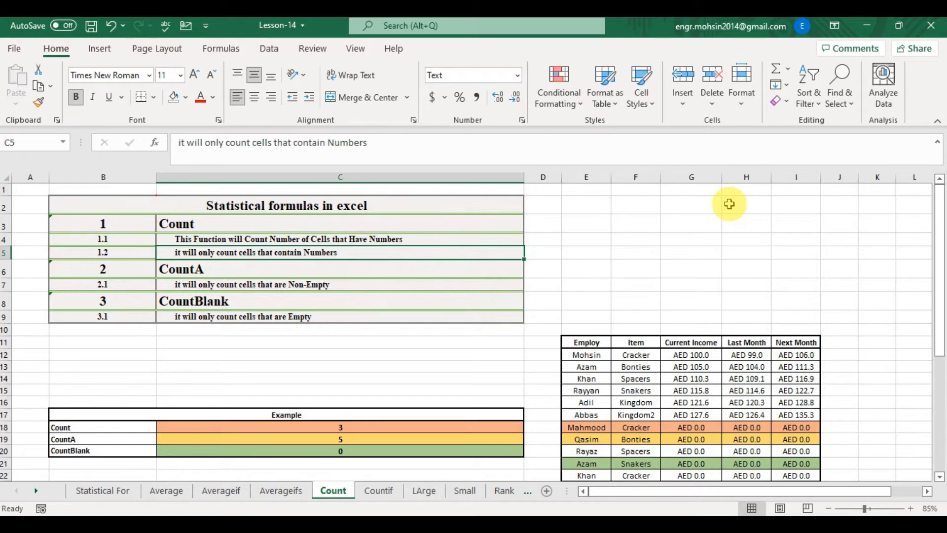
key(Down)
key(Down)
key(Up)
key(Up)
key(Up)
key(Down)
key(Down)
key(Down)
key(Down)
key(Down)
key(Down)
key(Down)
key(Down)
key(Down)
key(Down)
key(Down)
key(Down)
key(Down)
key(Down)
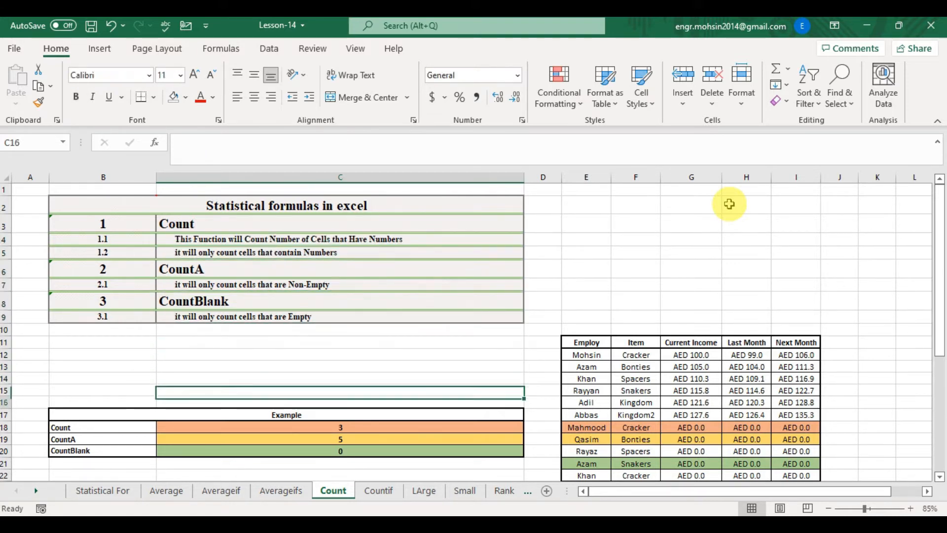
- In C18, enter a COUNT formula over the range G12:G39
text(=)
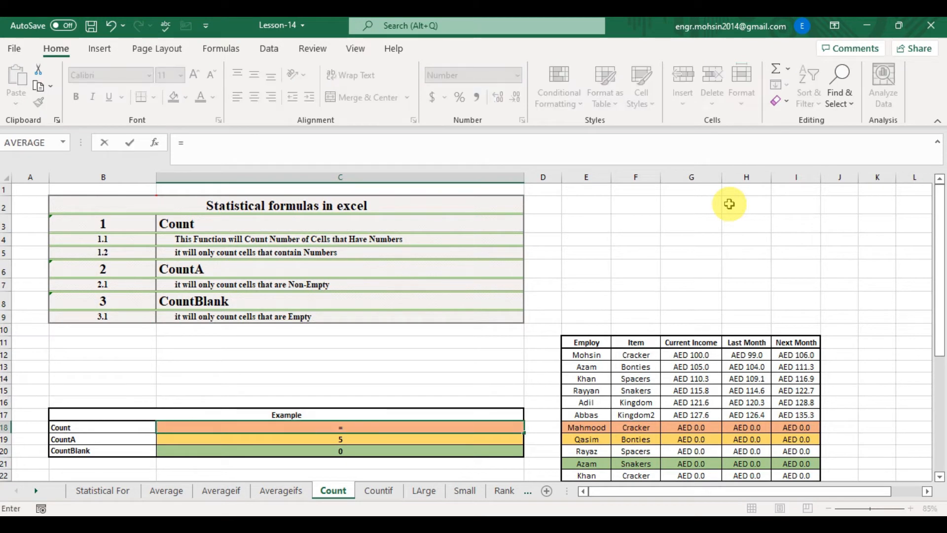
text(COUNT)
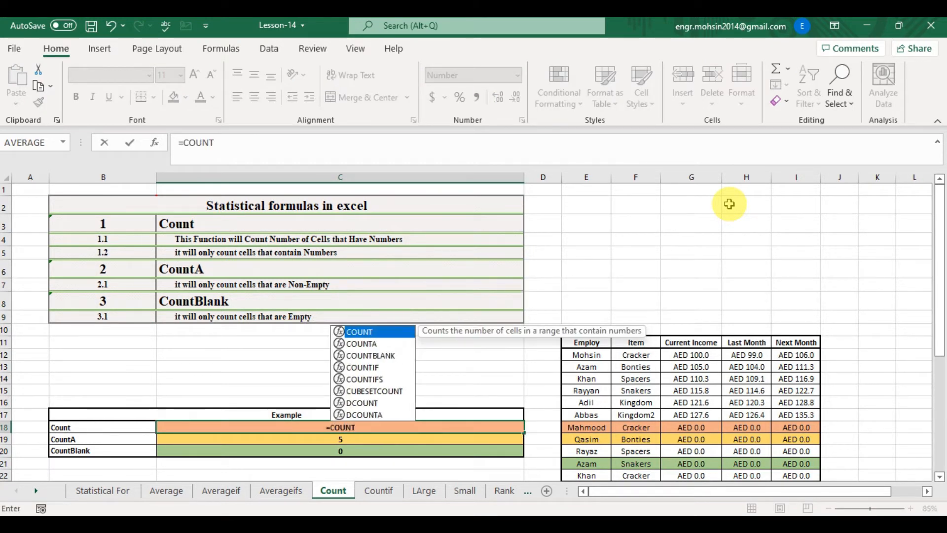
text(()
key(Right)
key(Right)
key(Up)
key(Up)
key(Up)
key(Up)
key(Up)
key(Up)
key(Right)
key(Right)
key(ctrl+shift+Down)
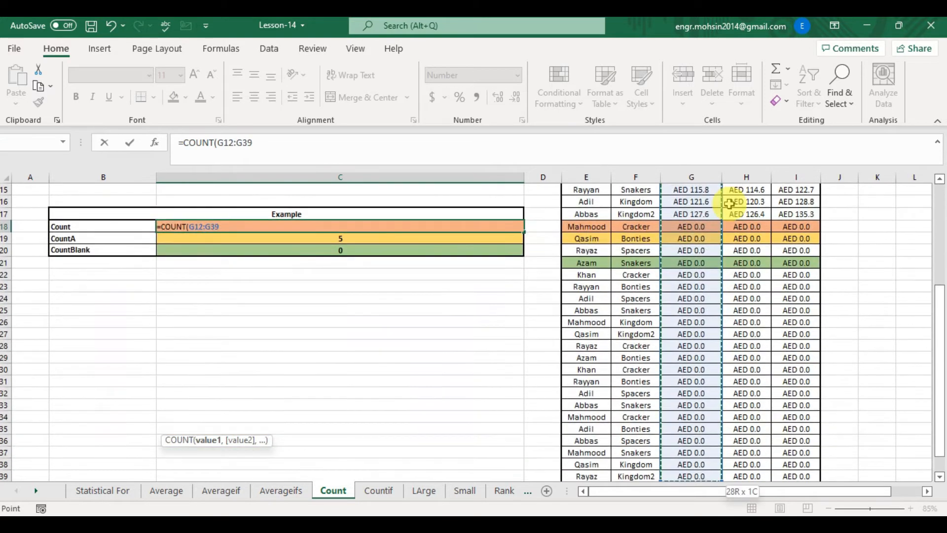
text())
key(ctrl+Return)
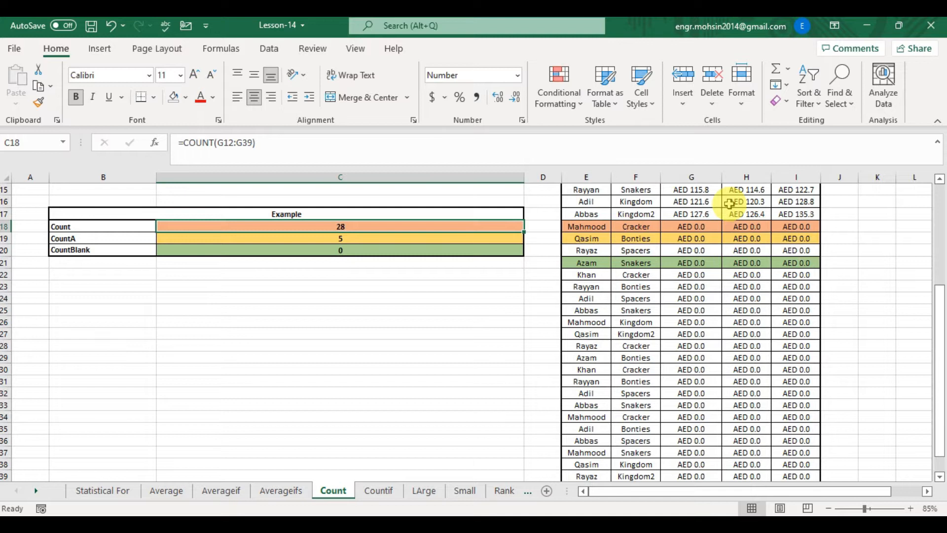
- Replace the formula in C18 with a COUNT formula over row range E18:I18
text(=COUNT)
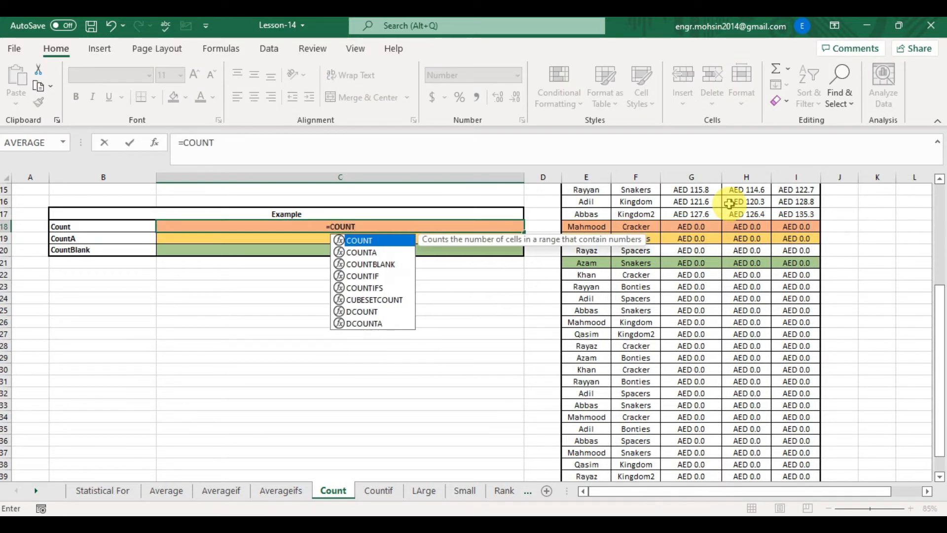
text(()
key(Right)
key(Right)
key(Right)
key(Left)
key(shift+Right)
key(shift+Right)
key(shift+Right)
key(shift+Right)
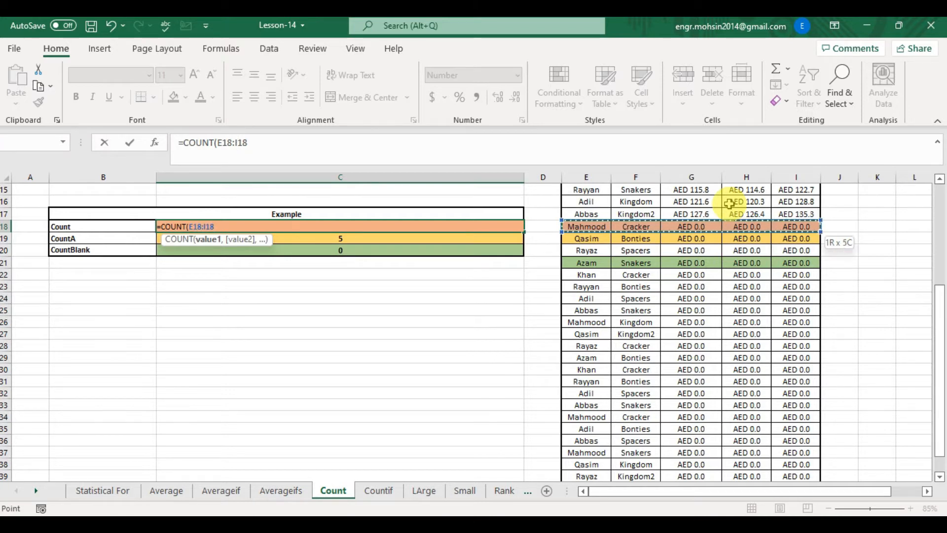
key(ctrl+Return)
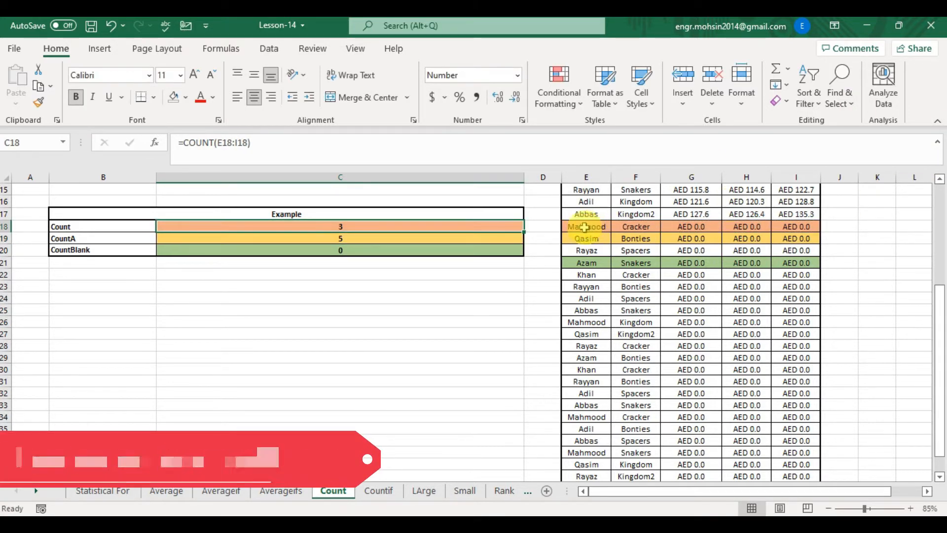
- Examine which cells in row 18 of the data table contain numbers
drag(584, 227, 746, 227)
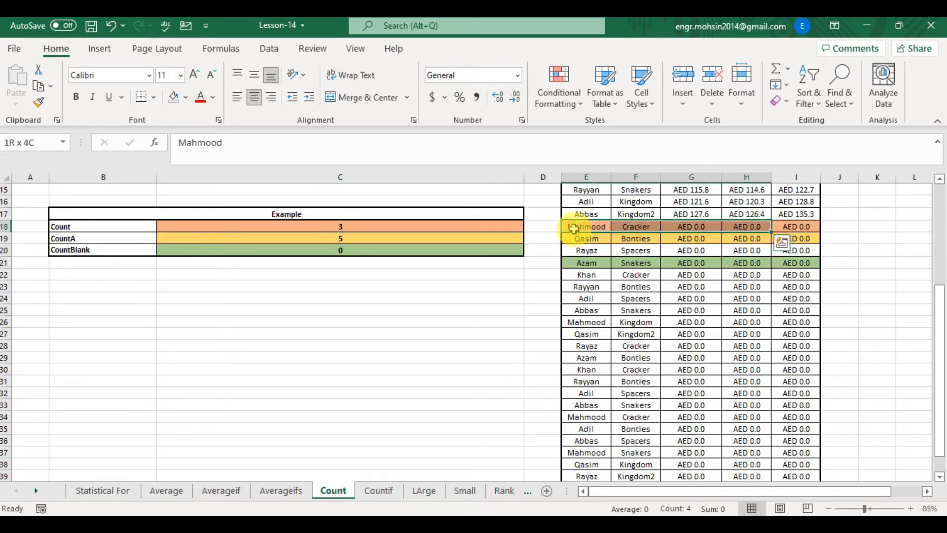
key(shift+Right)
key(Right)
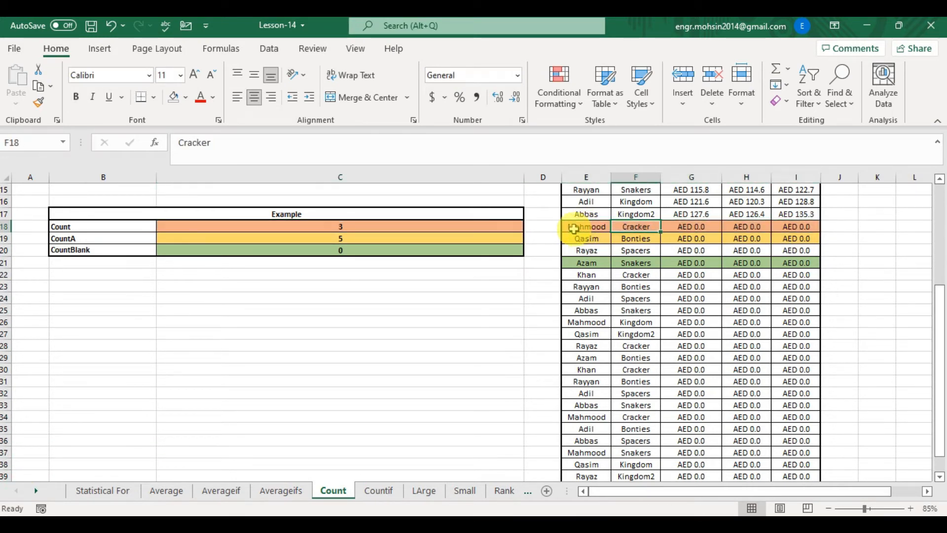
key(Right)
key(shift+Right)
key(shift+Right)
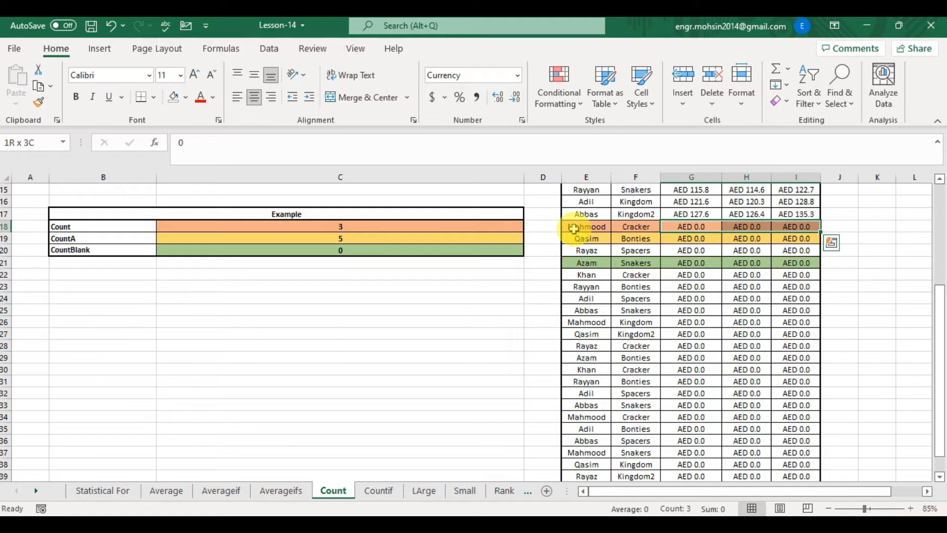
key(Left)
key(Left)
key(Left)
key(Left)
key(Left)
key(Right)
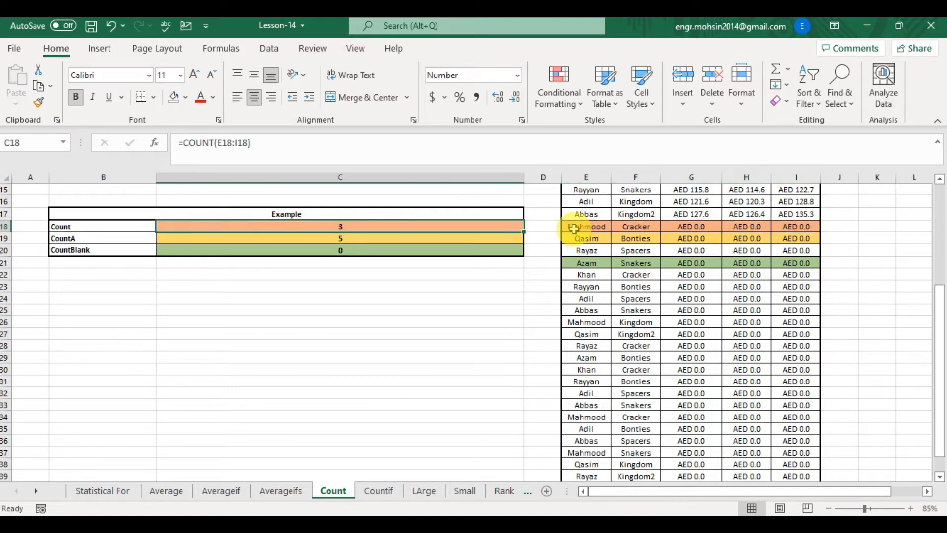
key(Right)
key(Right)
key(shift+Right)
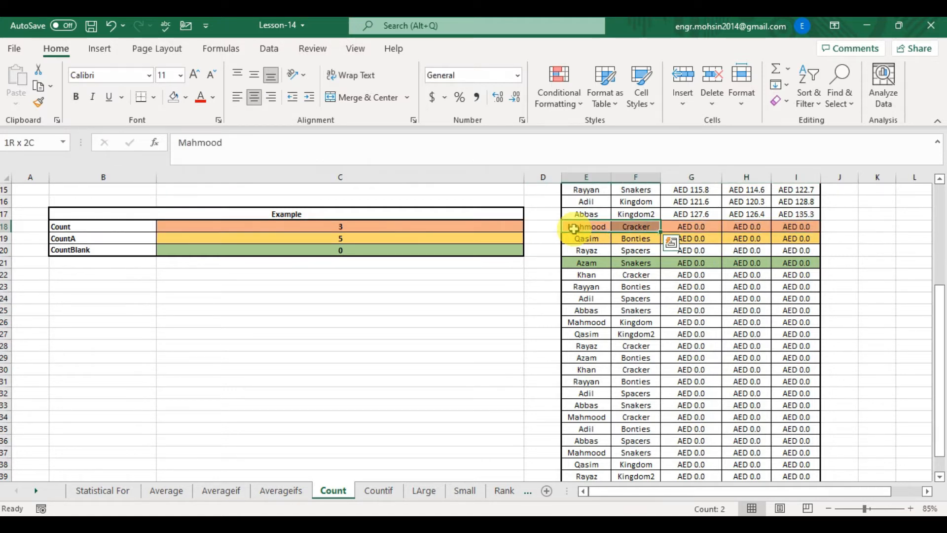
key(Right)
key(Right)
key(shift+Right)
key(shift+Right)
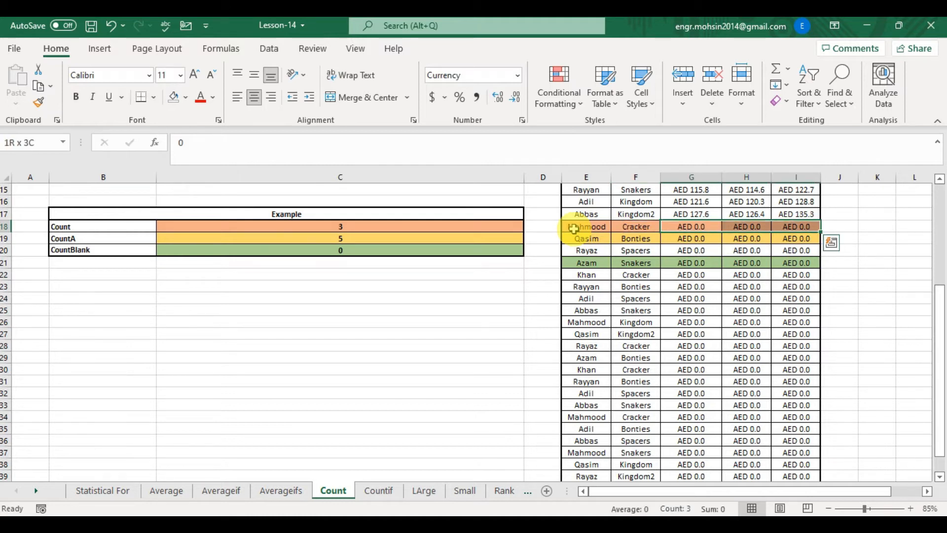
key(Left)
key(Left)
key(Left)
key(Left)
key(Left)
key(Up)
key(Up)
key(Up)
key(Up)
key(Up)
key(Up)
key(Up)
key(Up)
key(Up)
key(Up)
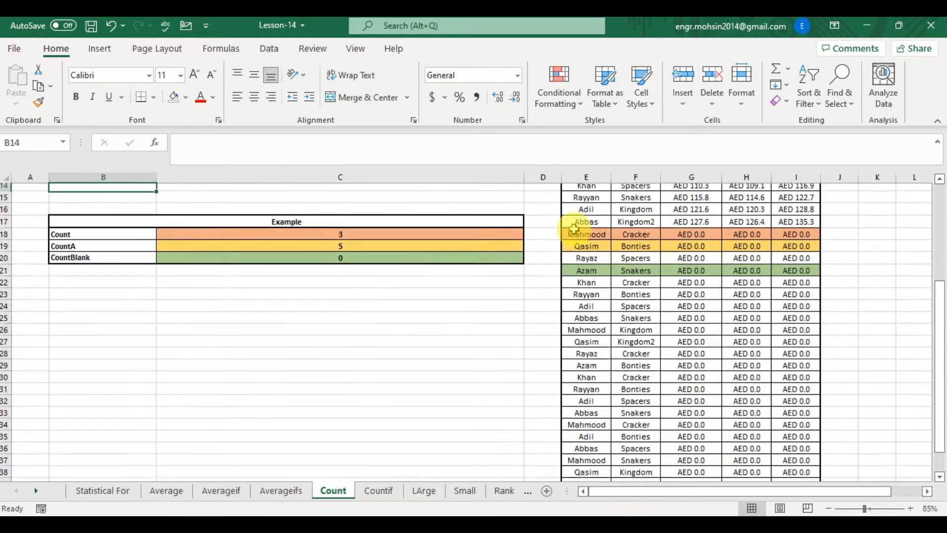
key(Up)
key(Up)
key(Up)
key(Up)
key(Up)
key(Up)
key(Up)
key(Down)
key(Down)
key(Down)
key(Down)
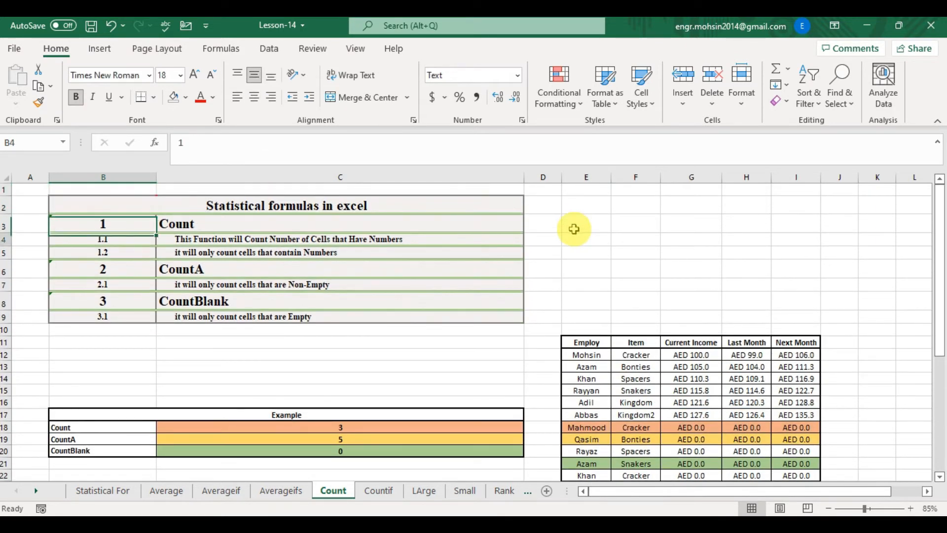
- In C19, enter a COUNTA formula over the range E19:I19
key(Right)
key(Down)
key(Down)
key(Down)
key(Down)
key(Down)
key(Down)
key(Down)
key(Down)
key(Down)
key(Down)
key(Down)
key(Down)
key(Down)
key(Down)
text(=COUNT)
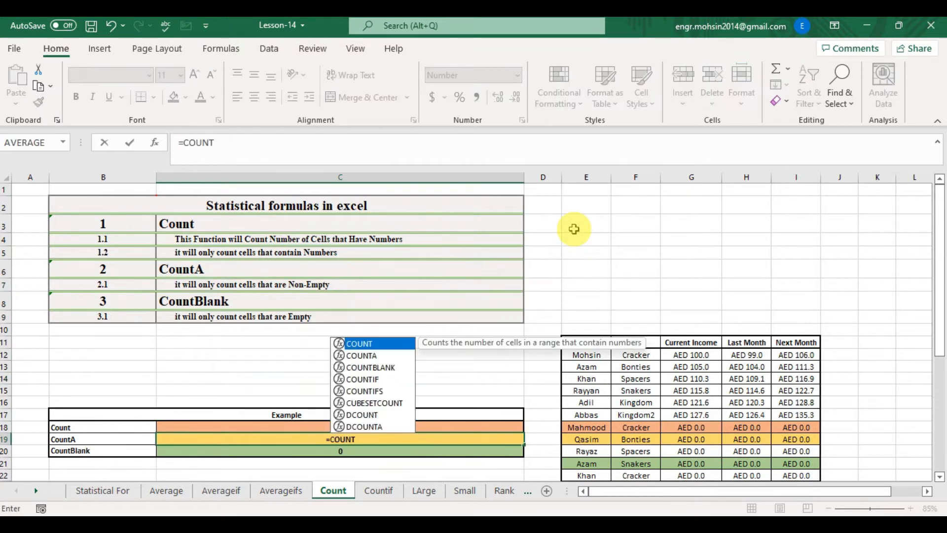
key(Down)
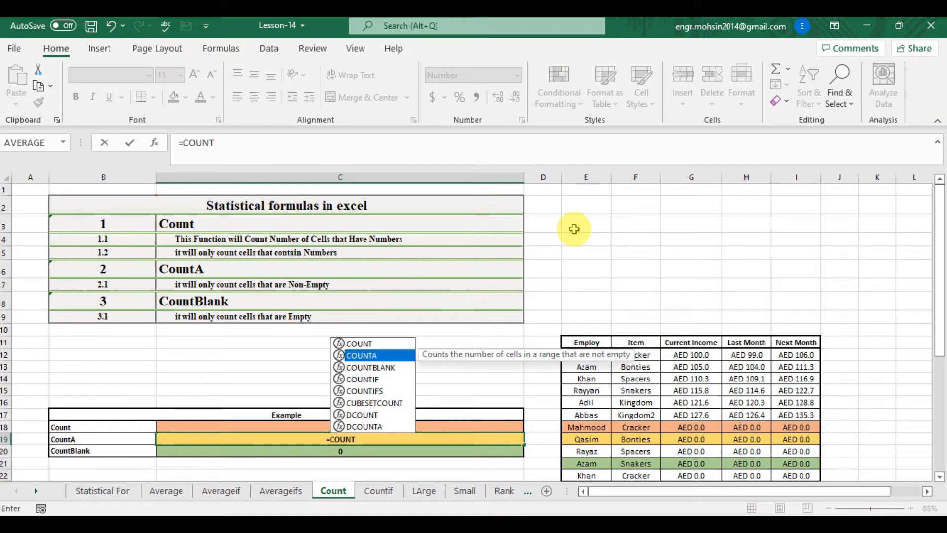
key(Down)
key(Up)
key(Tab)
key(Right)
key(Right)
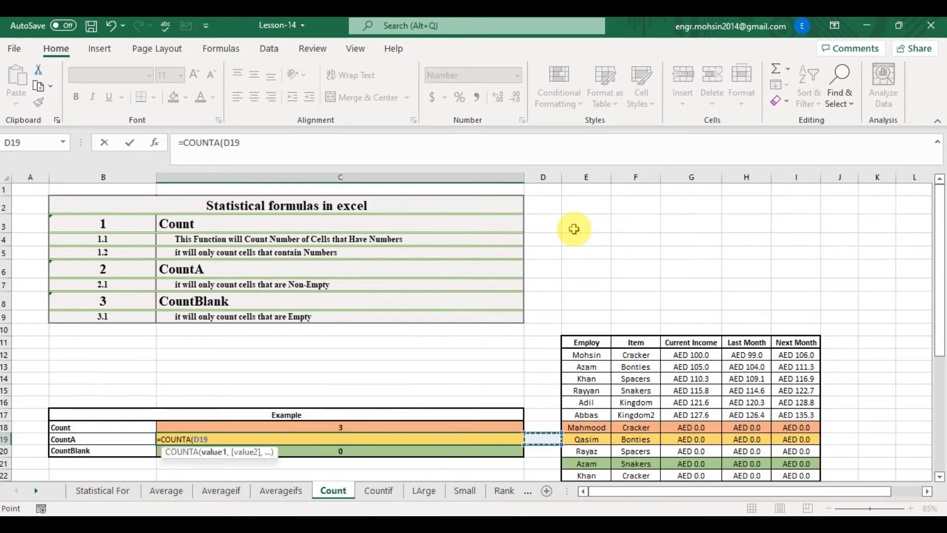
key(shift+Right)
key(shift+Right)
key(shift+Right)
key(shift+Right)
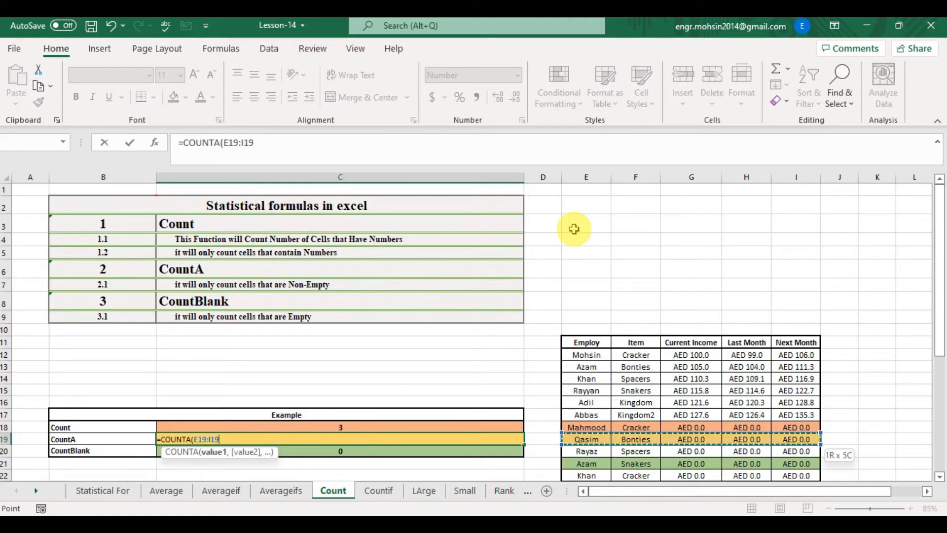
text())
key(Return)
- Examine the cells of row 19 in the data table and the CountBlank description
key(Up)
key(Right)
key(Right)
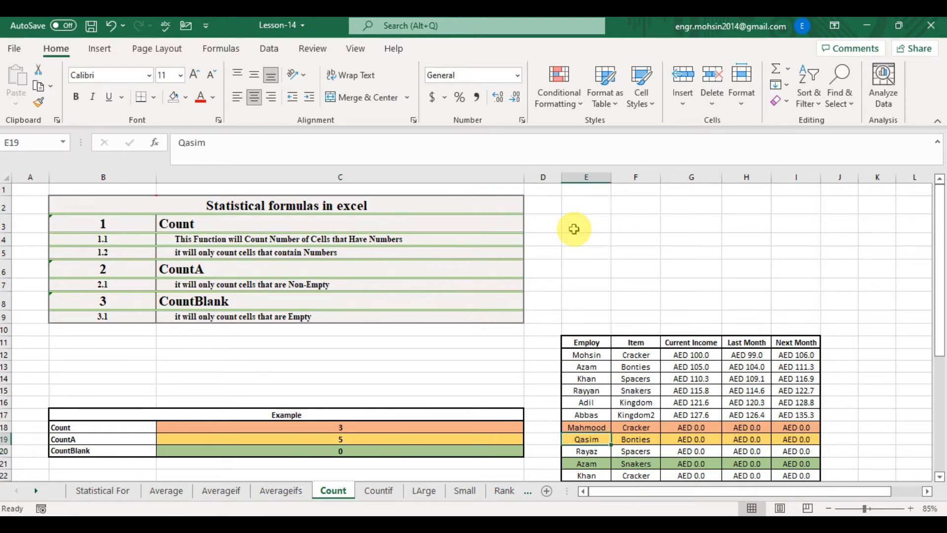
key(shift+Right)
key(shift+Right)
key(shift+Right)
key(shift+Right)
key(Left)
key(Left)
key(Down)
key(Up)
key(Up)
key(Up)
key(Up)
key(Up)
key(Up)
key(Up)
key(Up)
key(Up)
key(Up)
key(Up)
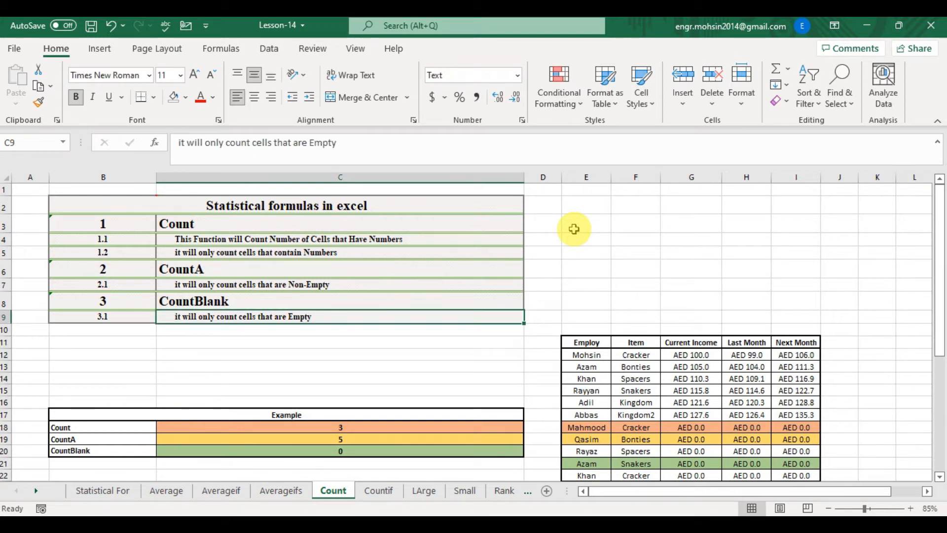
- In C20, enter a COUNTBLANK formula over the range E21:J21
key(Down)
key(Down)
key(Down)
key(Down)
key(Down)
key(Down)
key(Down)
key(Down)
key(Down)
key(Down)
key(Down)
text(=CONUT)
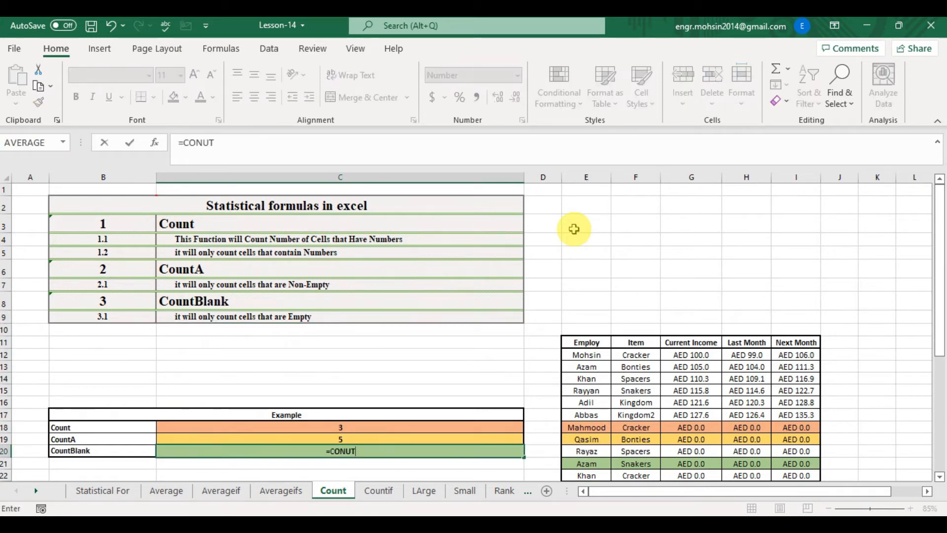
text(B)
key(BackSpace)
key(BackSpace)
key(BackSpace)
key(BackSpace)
key(Down)
key(Down)
key(Down)
key(Down)
key(Down)
key(Down)
key(Down)
key(Down)
key(Down)
key(Up)
key(Up)
key(Up)
text(UN)
key(Down)
key(Down)
key(Tab)
key(Right)
key(Down)
key(Right)
key(Right)
key(Left)
key(shift+Right)
key(shift+Right)
key(shift+Right)
key(shift+Right)
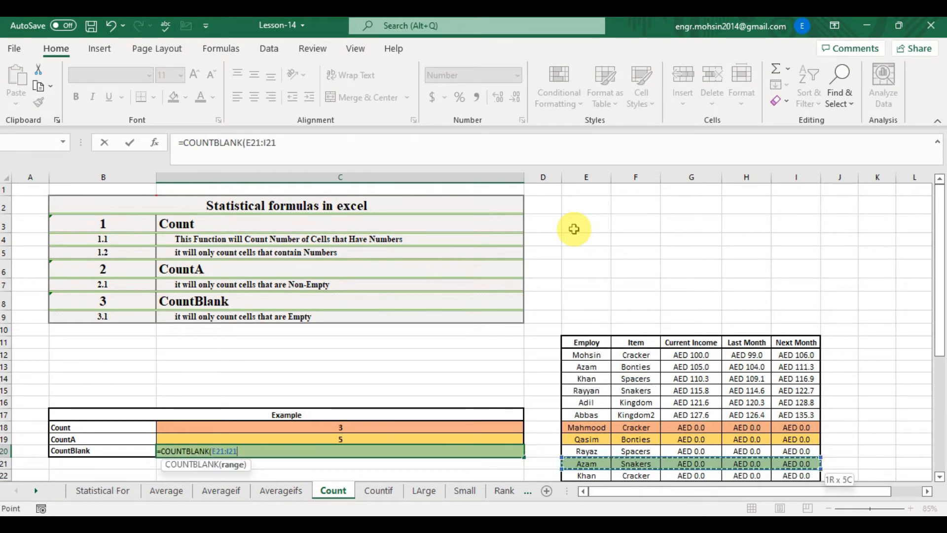
key(shift+Right)
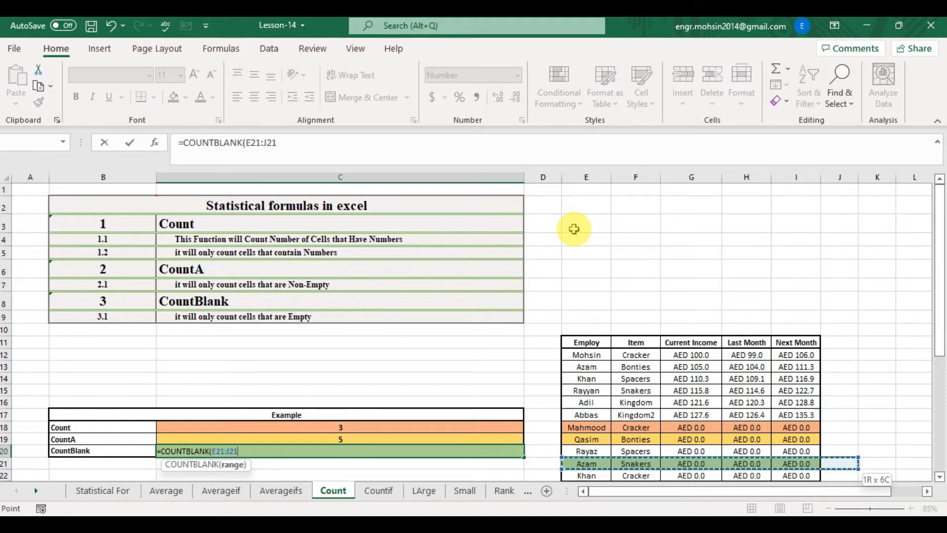
text())
key(Return)
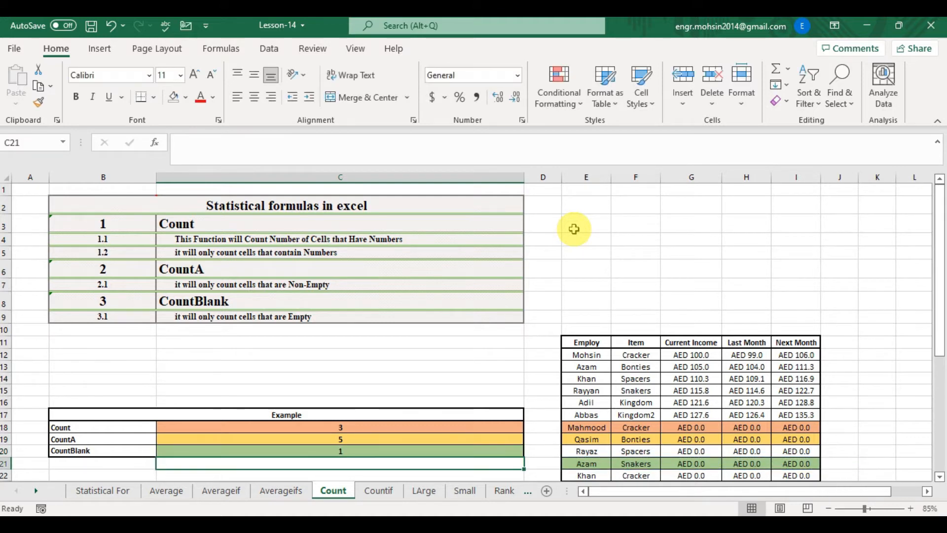
- Open the COUNTBLANK formula in C20 to review its range reference
key(Up)
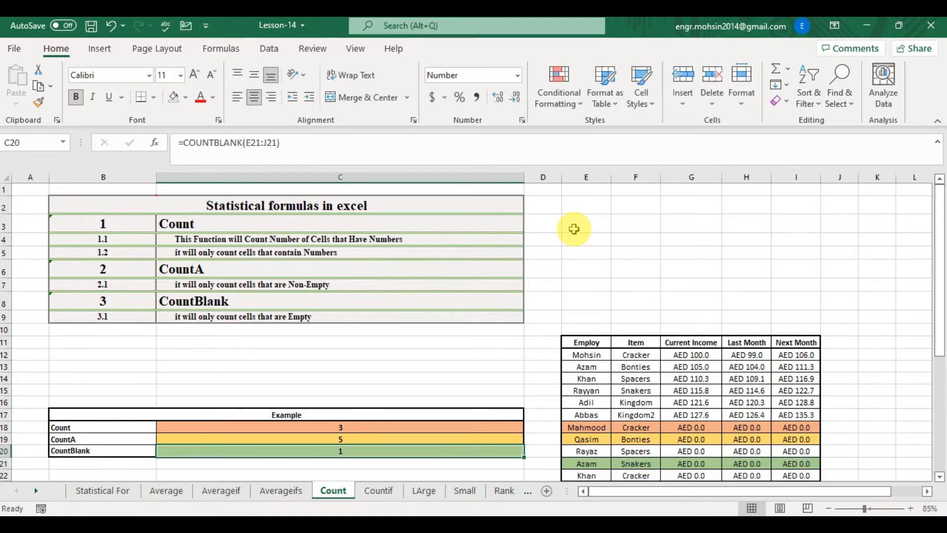
double_click(397, 452)
key(Escape)
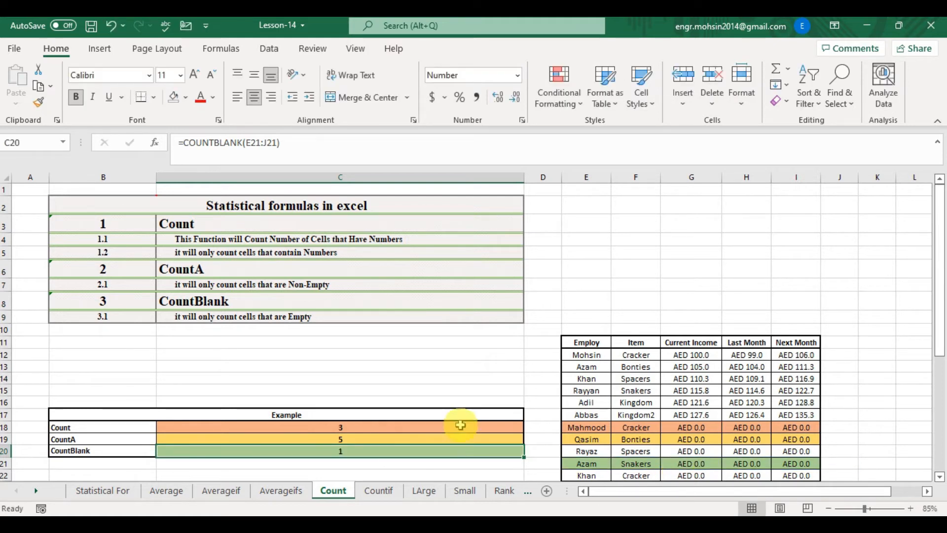
double_click(383, 451)
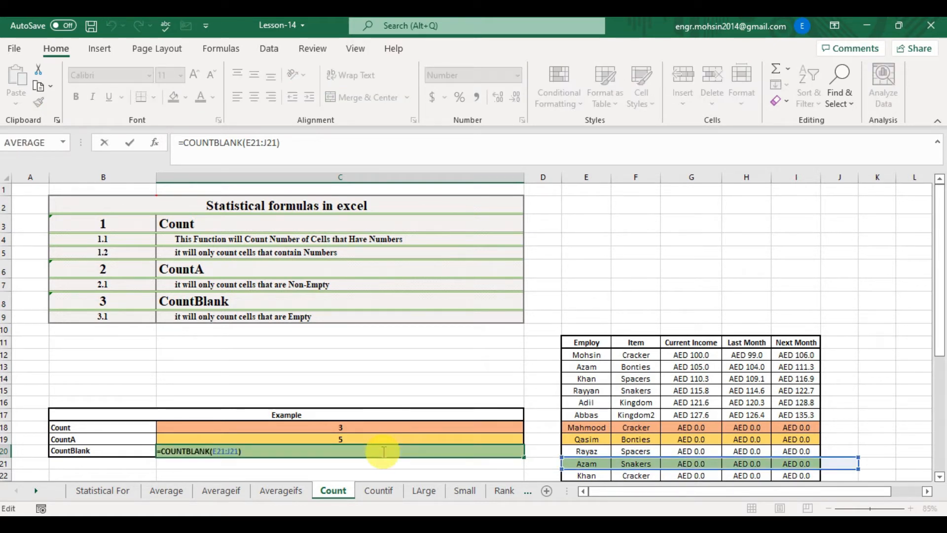
key(Escape)
- Switch to the Countif sheet and read the Countif and Countifs descriptions
click(377, 490)
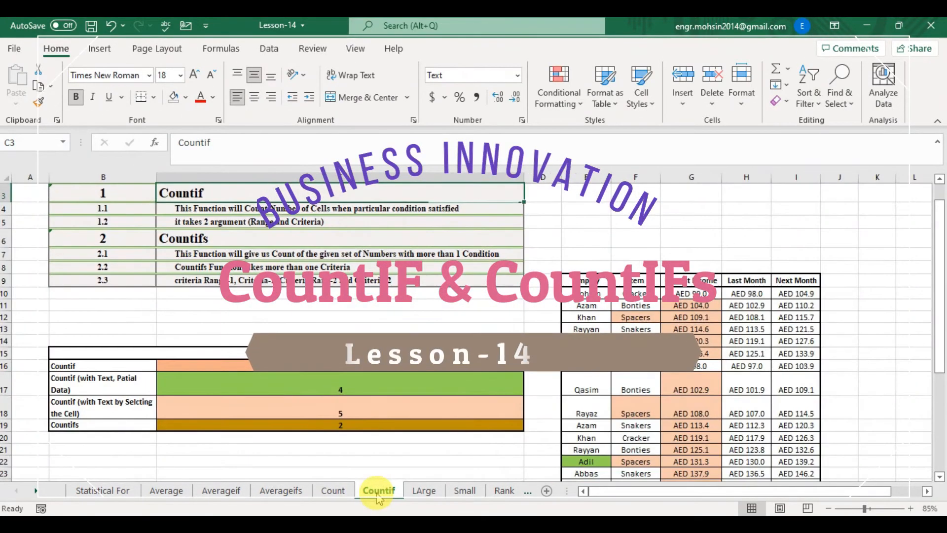
scroll(377, 498, up, 1)
key(Down)
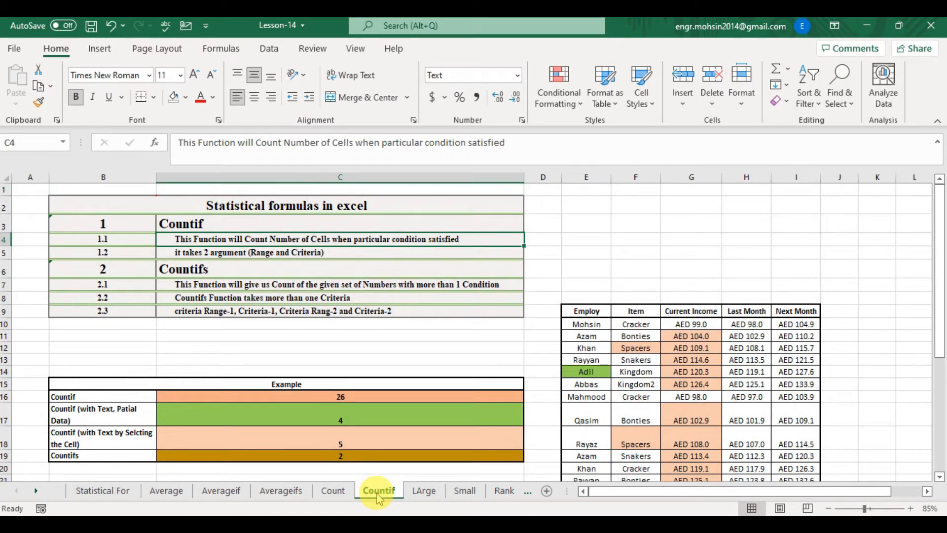
key(Down)
key(Down)
key(Up)
key(Up)
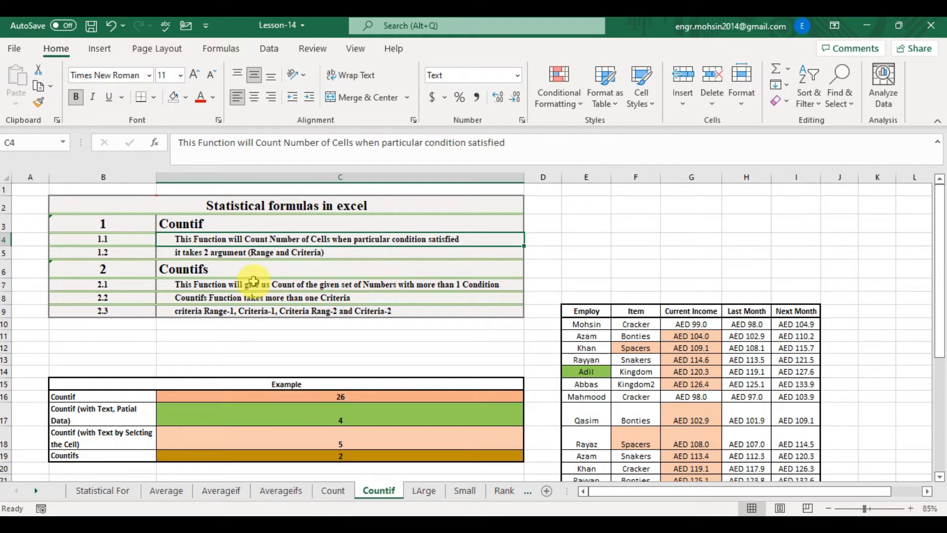
click(256, 251)
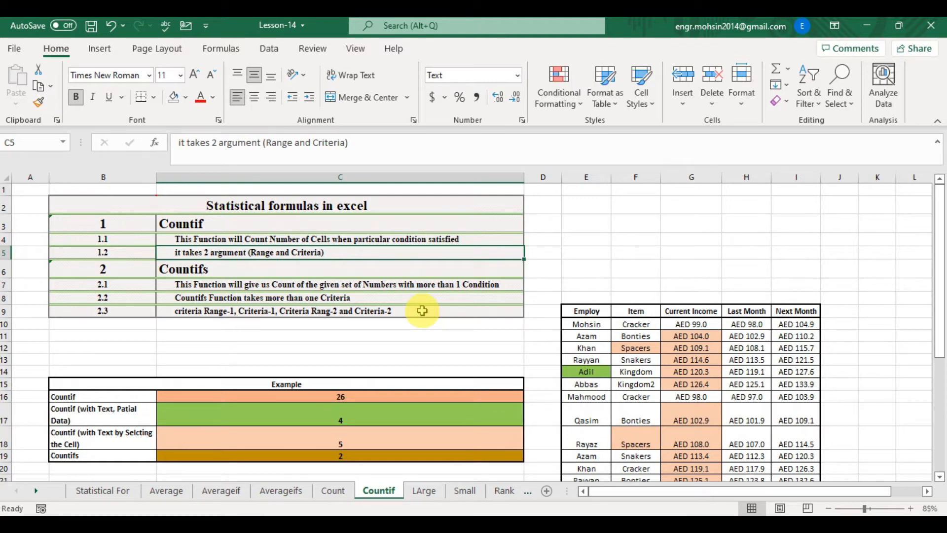
key(Down)
key(Down)
key(Down)
key(Down)
key(Down)
key(Down)
key(Down)
key(Down)
key(Down)
key(Down)
key(Down)
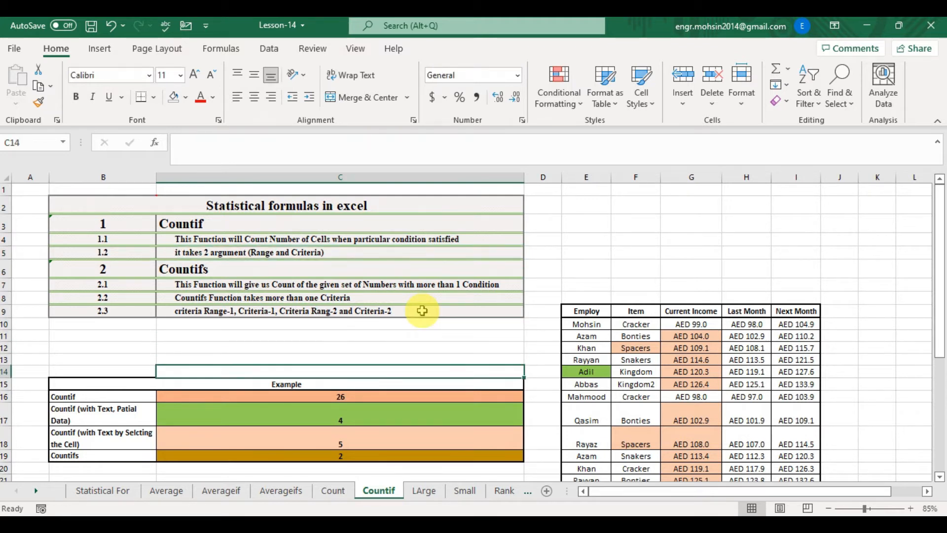
- In C16, enter a COUNTIF formula counting Current Income cells in G10:G37 greater than 200
text(=COUNT)
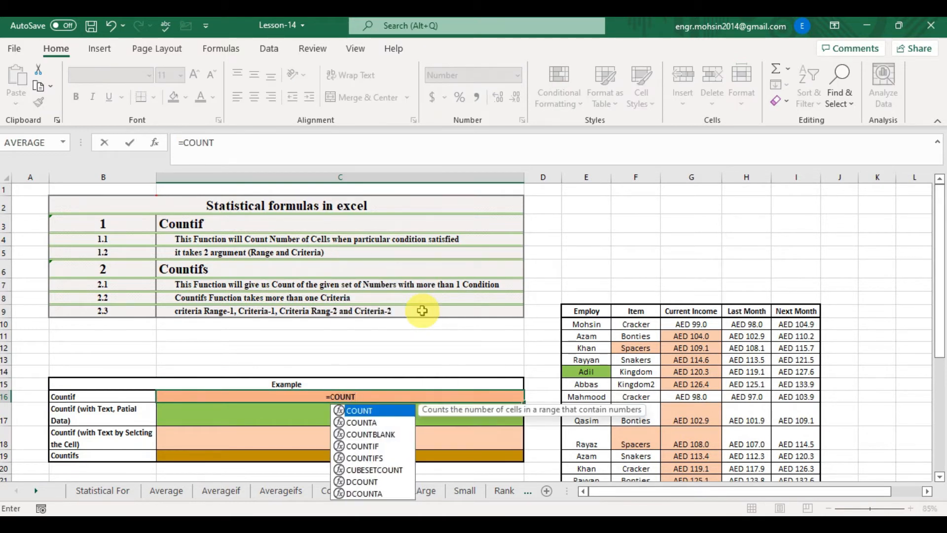
text(IF()
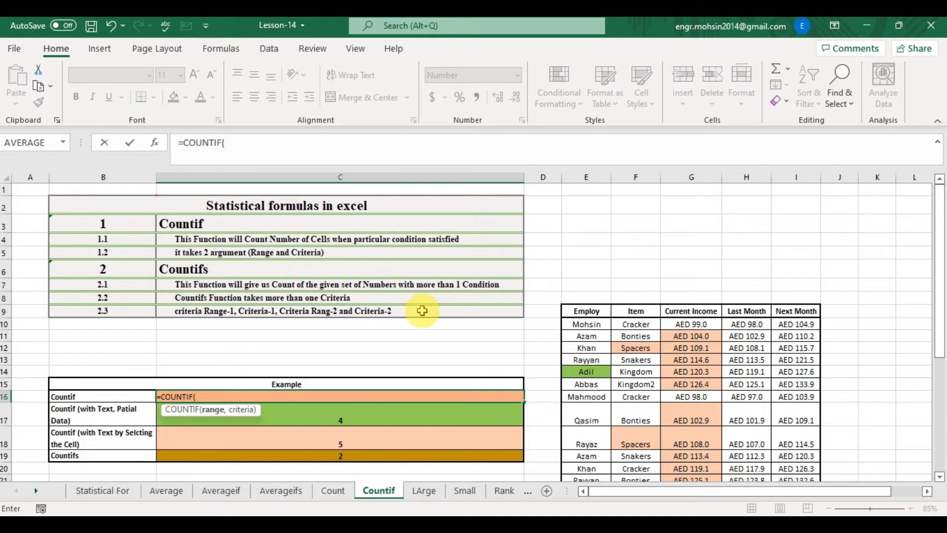
key(Right)
key(Right)
key(Right)
key(Right)
key(Right)
key(Up)
key(Up)
key(Up)
key(Up)
key(Up)
key(Up)
key(Left)
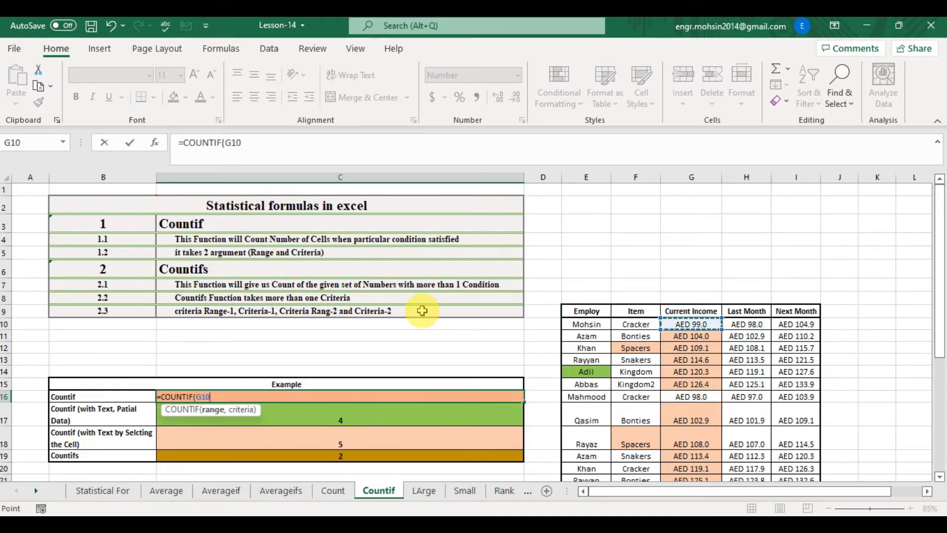
key(ctrl+shift+Down)
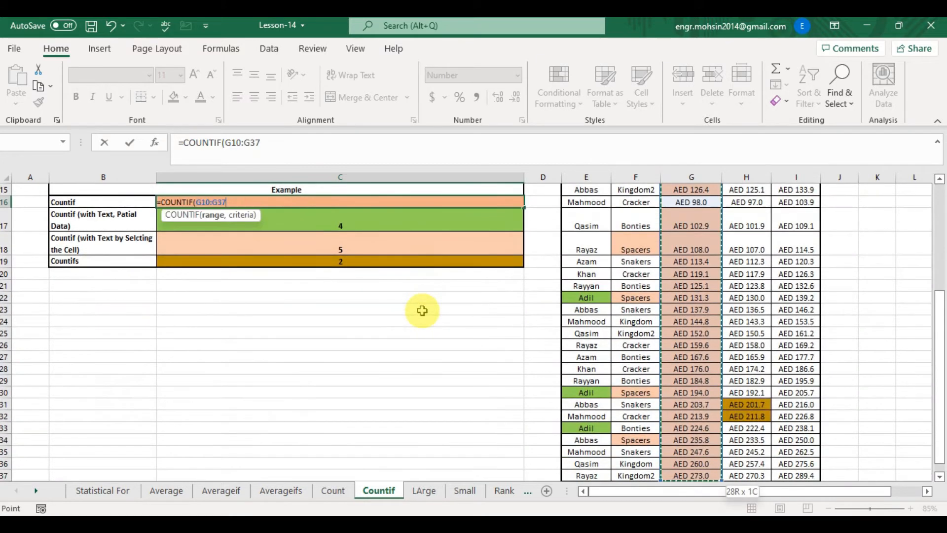
text(,)
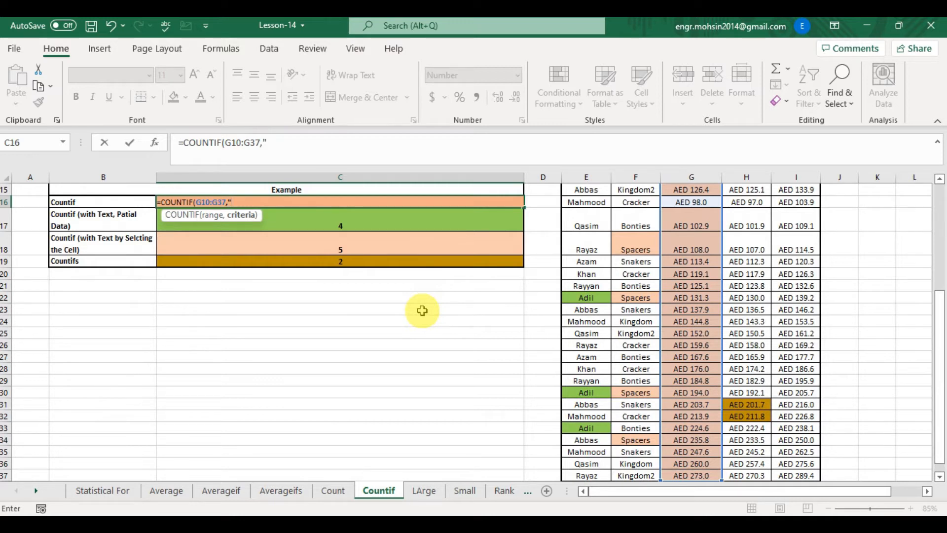
text(">200"))
key(Return)
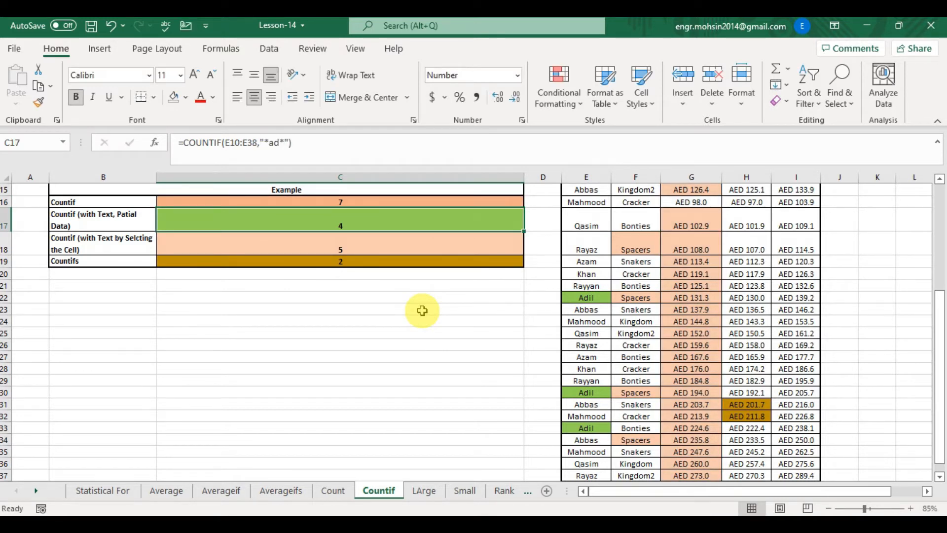
- Examine the Current Income values in column G that exceed 200
key(Right)
key(Right)
key(Right)
key(Right)
key(Down)
key(Down)
key(Down)
key(Down)
key(Down)
key(Down)
key(Down)
key(Down)
key(Down)
key(Down)
key(Down)
key(Down)
key(Down)
key(Down)
key(shift+Down)
key(shift+Down)
key(shift+Down)
key(shift+Down)
key(shift+Down)
key(shift+Down)
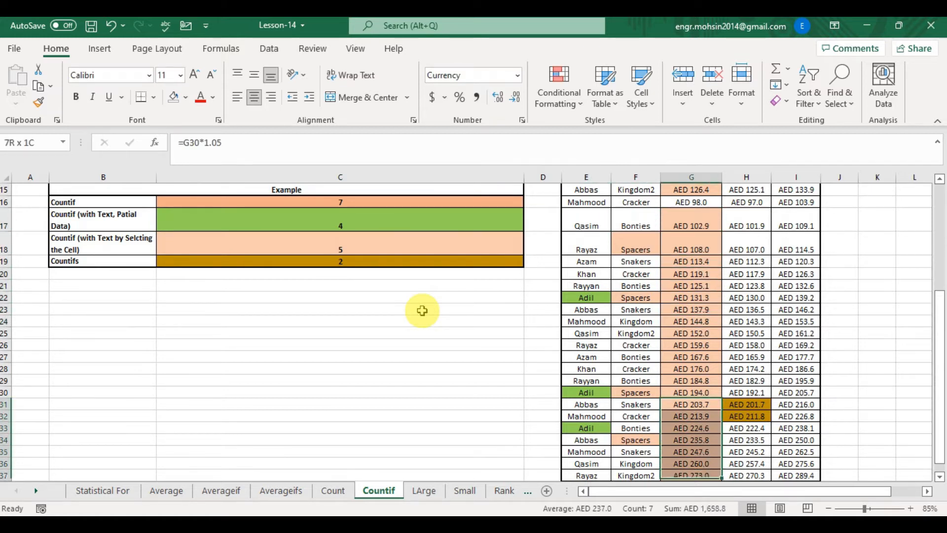
key(Up)
key(Up)
key(Up)
key(Up)
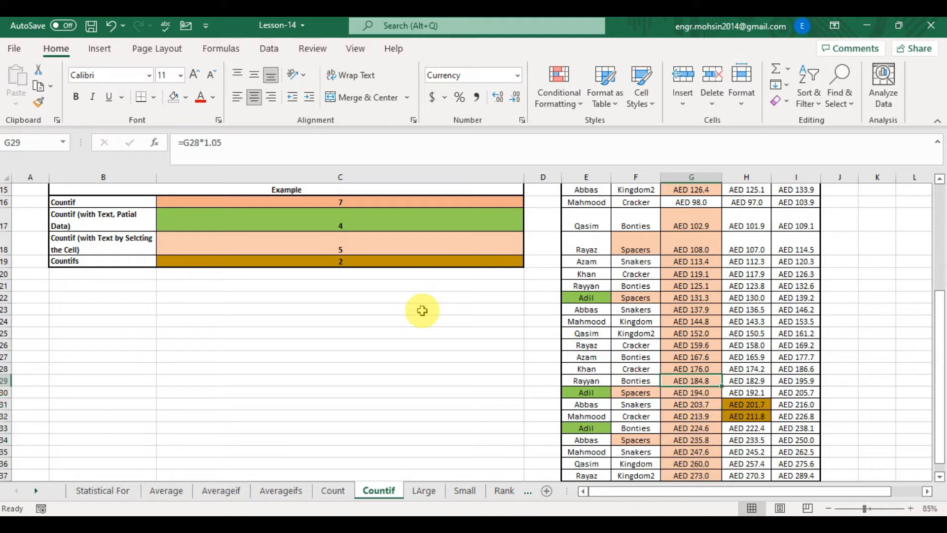
key(Up)
key(Up)
key(Up)
key(Up)
key(Up)
key(Up)
key(Up)
key(Up)
key(Up)
key(Left)
key(Left)
key(Left)
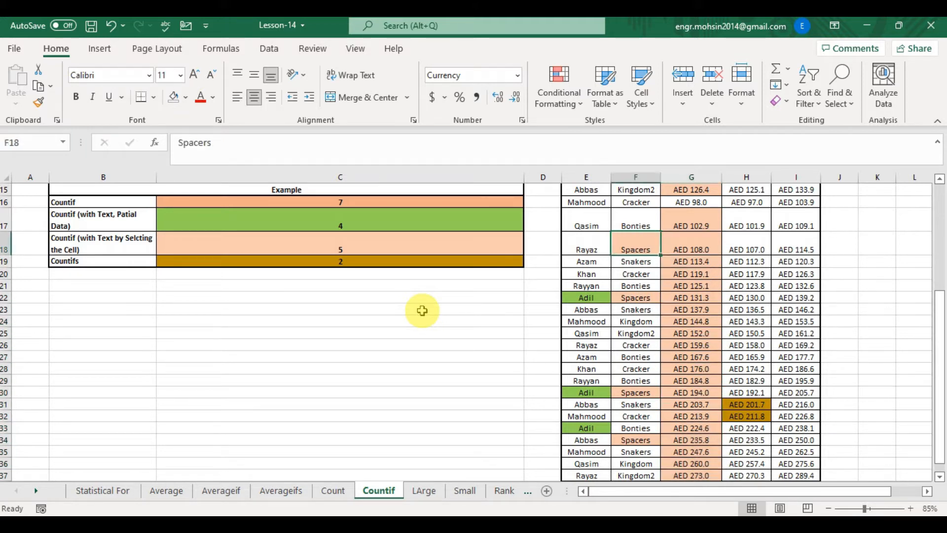
key(Up)
key(Left)
key(Left)
key(Left)
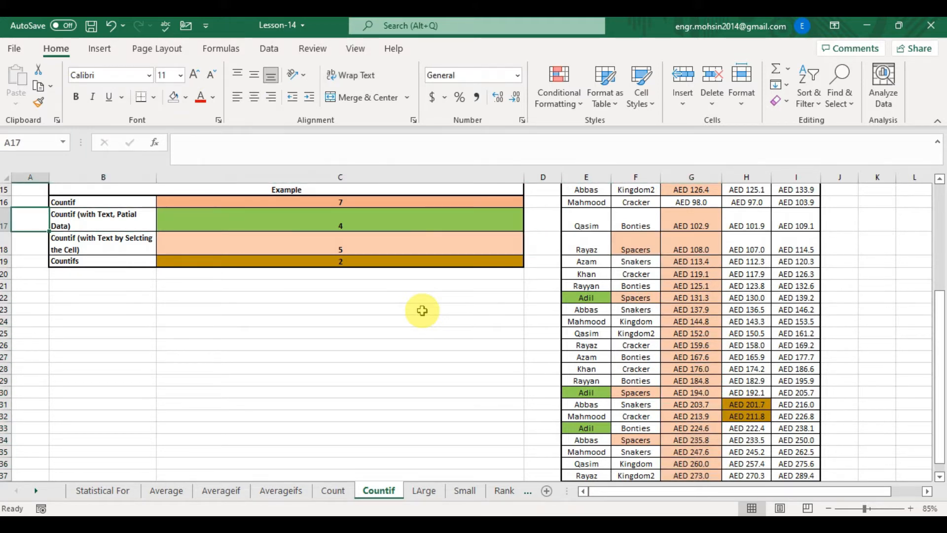
key(Right)
key(Right)
key(Right)
key(Left)
key(Up)
key(Up)
key(Up)
key(Up)
key(Up)
key(Up)
key(Up)
key(Up)
key(Up)
key(Up)
key(Up)
key(Up)
key(Up)
key(Up)
key(Down)
key(Down)
key(Down)
key(Down)
key(Down)
key(Down)
key(Down)
key(Down)
key(Down)
key(Down)
key(Down)
key(Down)
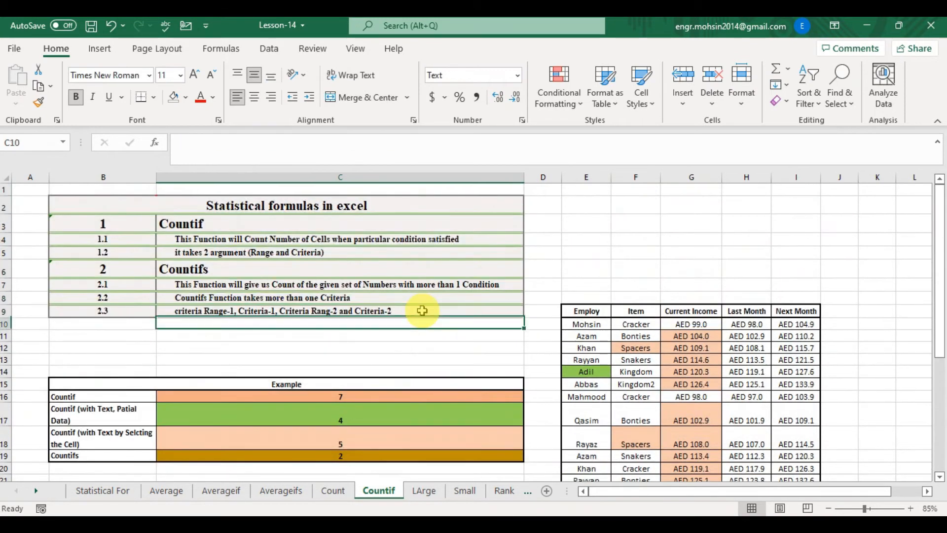
- In C17, enter a COUNTIF formula counting names in E10:E37 containing "AD" using wildcards "*AD*"
key(Down)
key(Right)
key(Down)
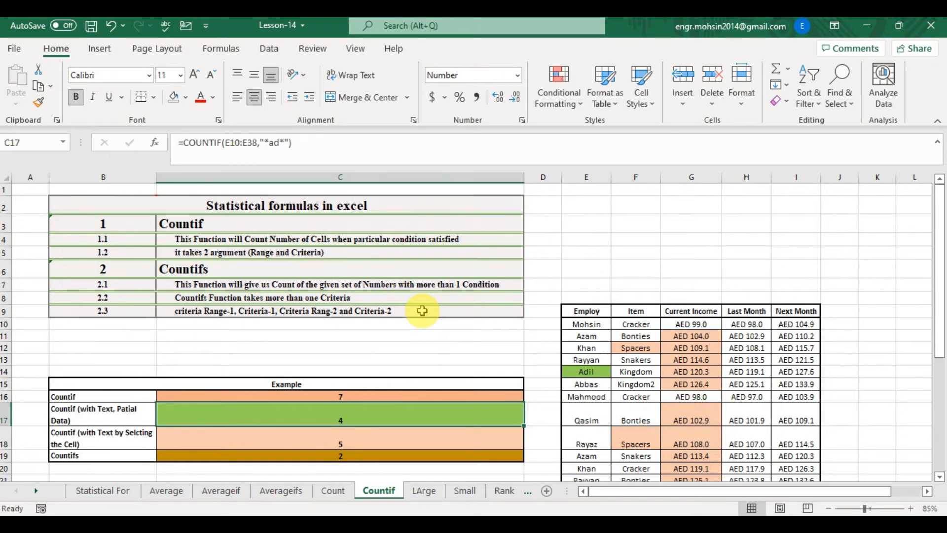
text(=COUNT)
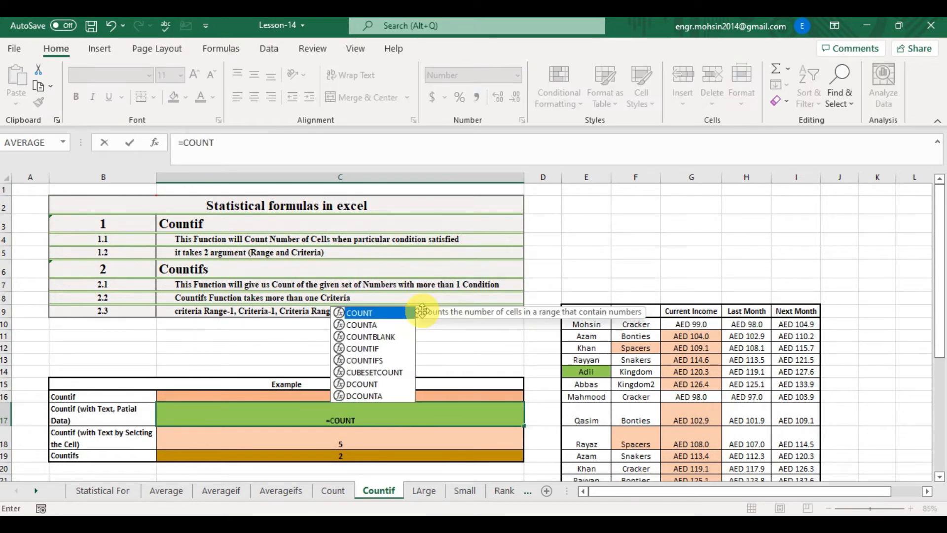
text(IF()
key(Right)
key(Right)
key(Up)
key(Up)
key(Up)
key(Up)
key(Up)
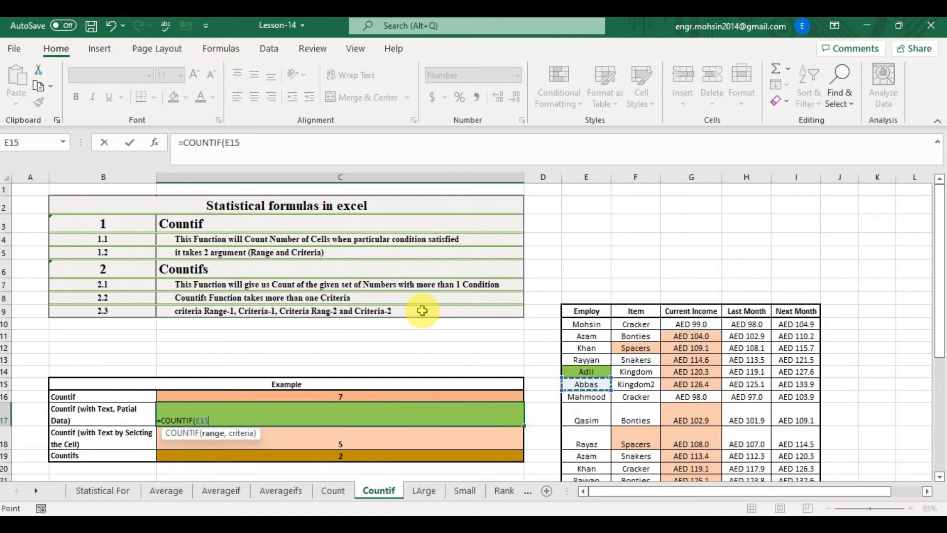
key(Up)
key(Up)
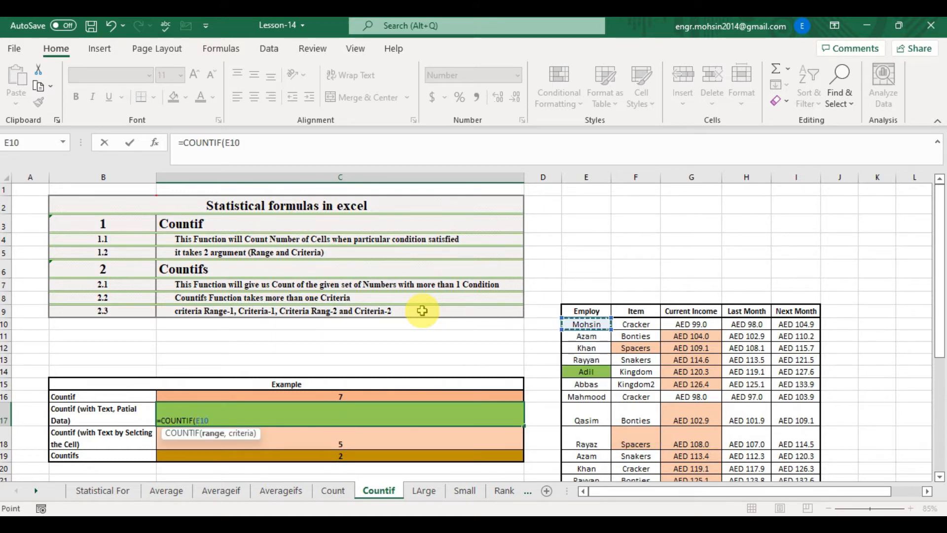
key(ctrl+shift+Down)
text(,)
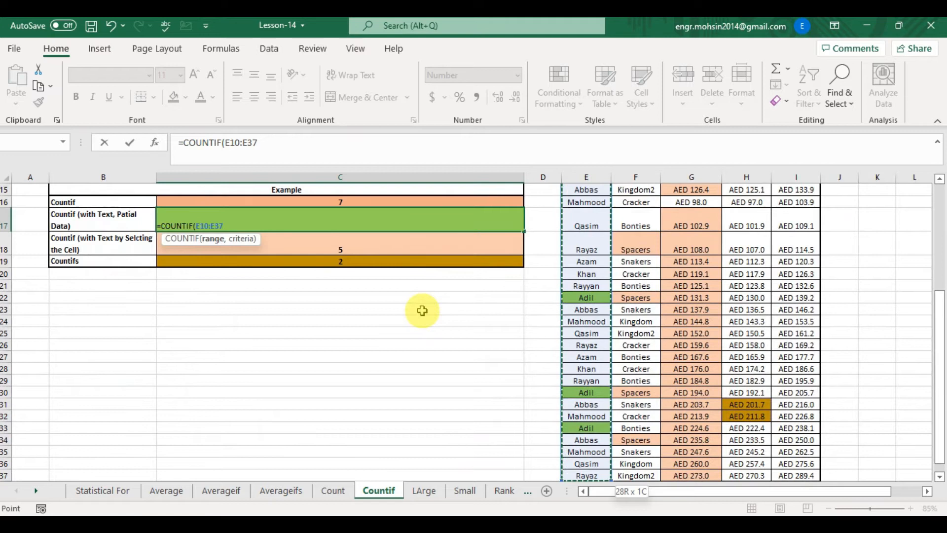
text(")
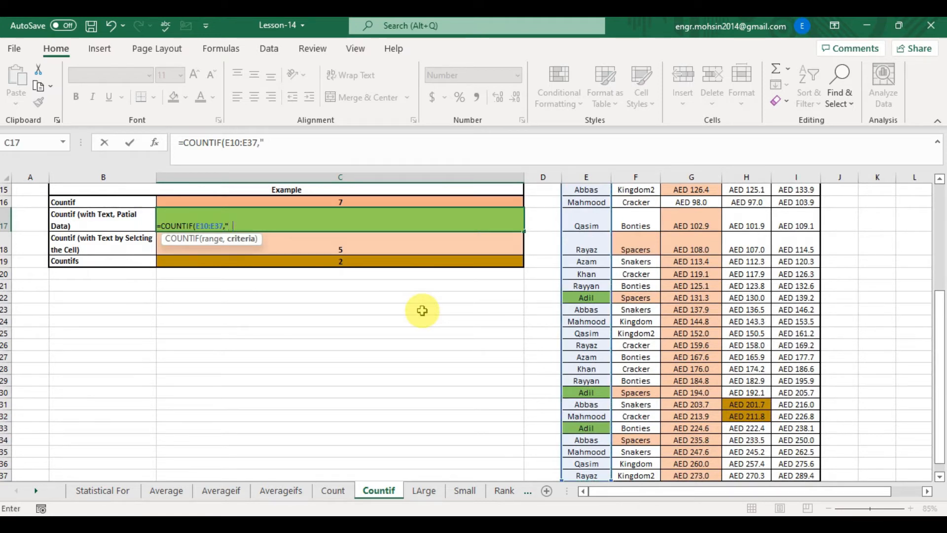
text(*AD)
text(*"))
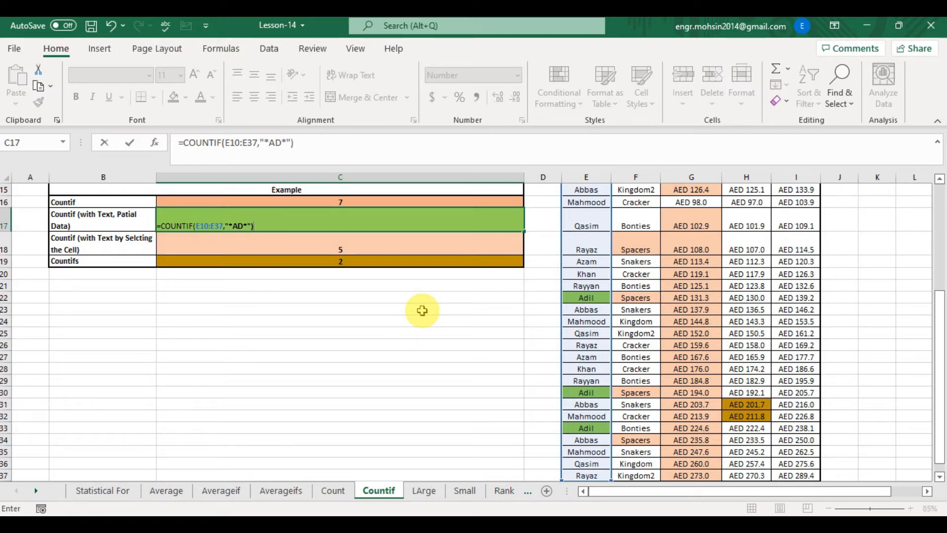
key(Return)
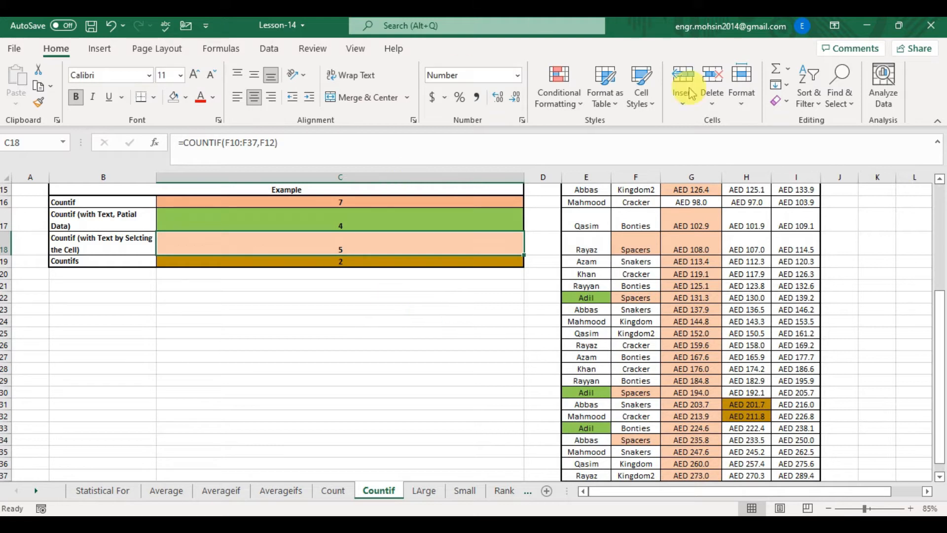
- Examine the employee names in column E for those containing "ad"
click(587, 298)
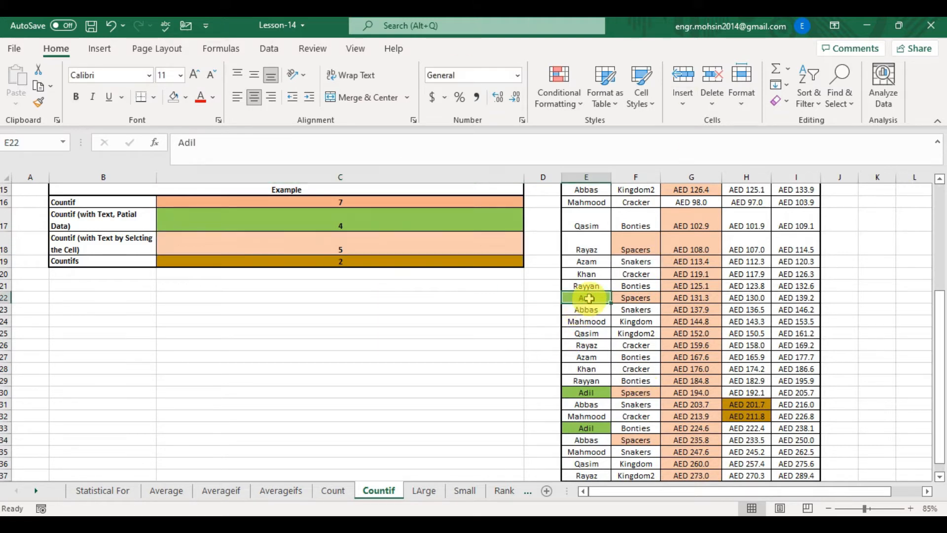
key(Up)
key(Up)
key(Up)
key(Up)
key(Up)
key(Up)
key(Up)
key(Up)
key(Up)
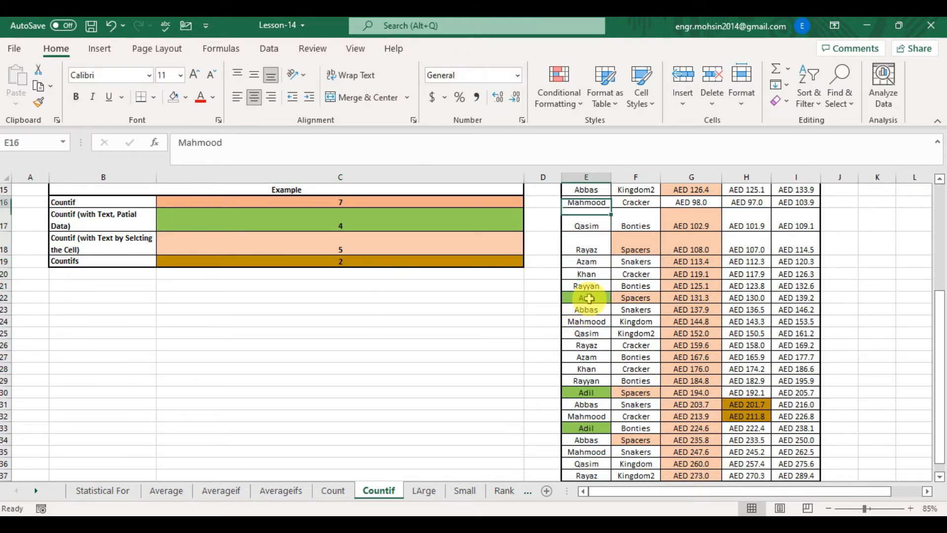
key(Up)
key(Up)
key(Up)
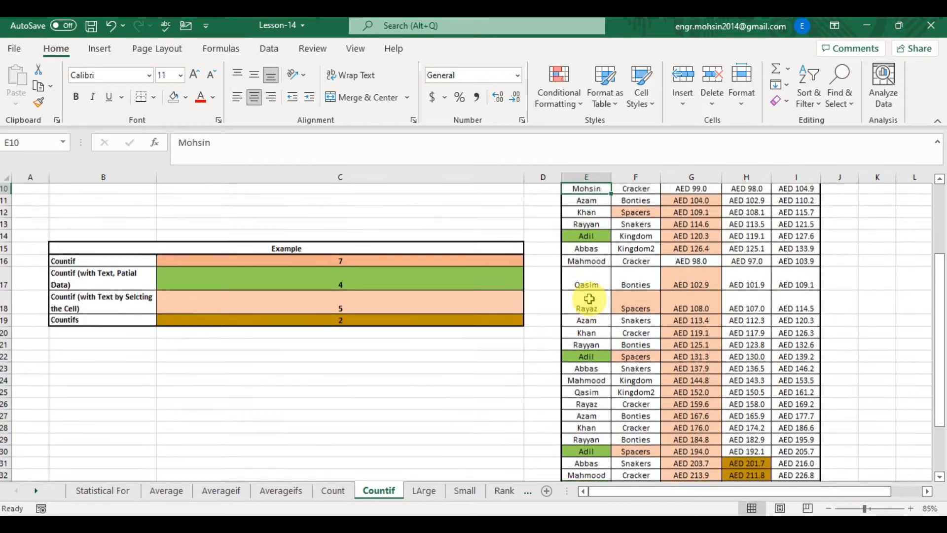
key(Down)
key(Down)
key(Down)
key(Down)
key(Down)
key(Down)
key(Down)
key(Down)
key(Down)
key(Down)
key(Down)
key(Down)
key(Down)
key(Down)
key(Down)
key(Down)
key(Down)
key(Down)
key(Down)
key(Down)
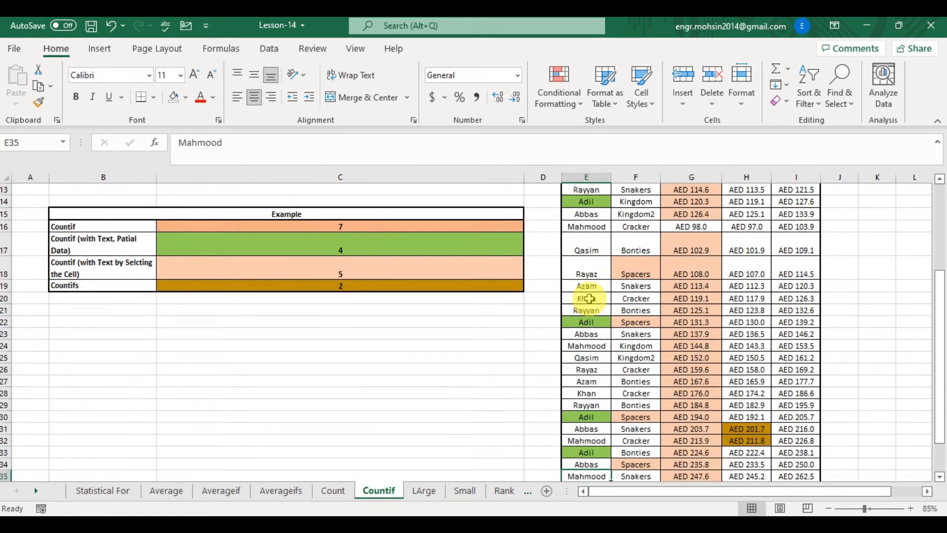
- In C18, enter a COUNTIF formula counting Item cells in F11:F37 that match the item in cell F18
click(430, 238)
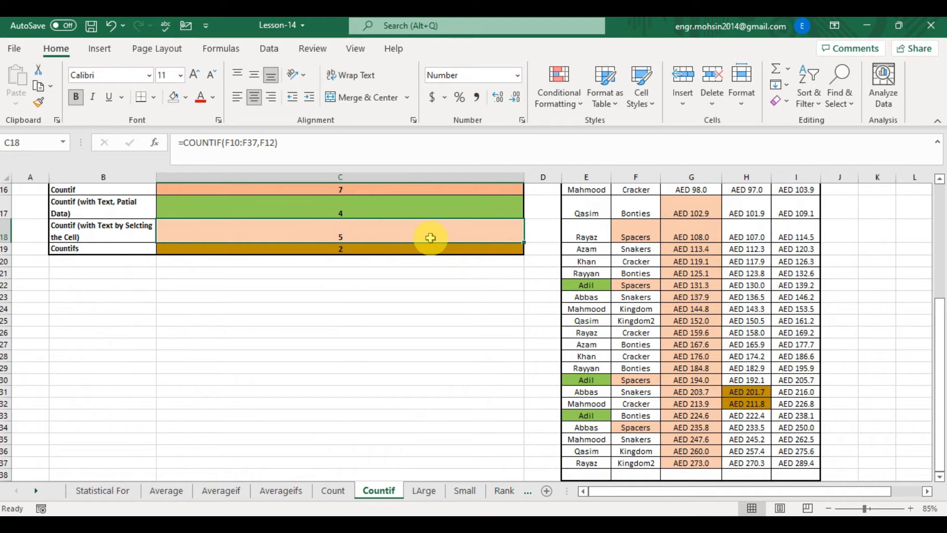
text(-)
key(BackSpace)
text(=)
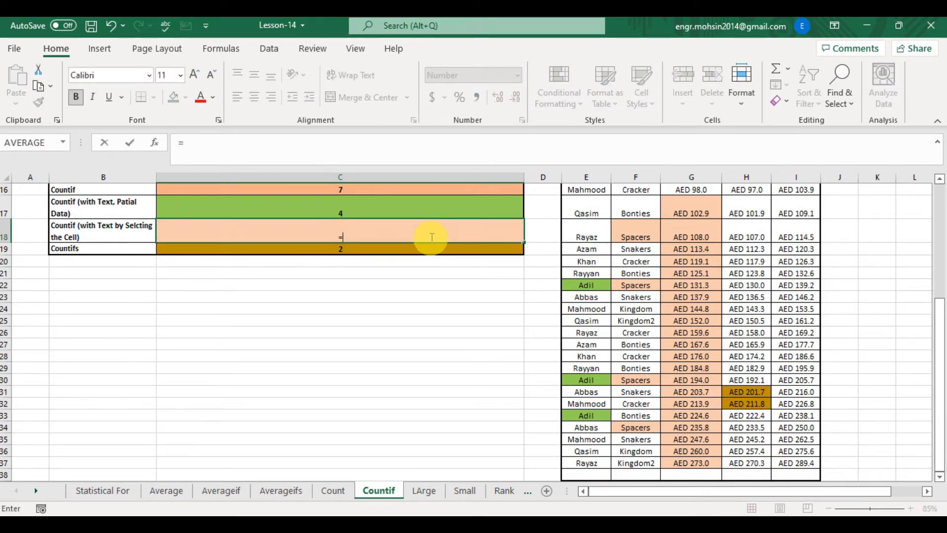
text(COUNT)
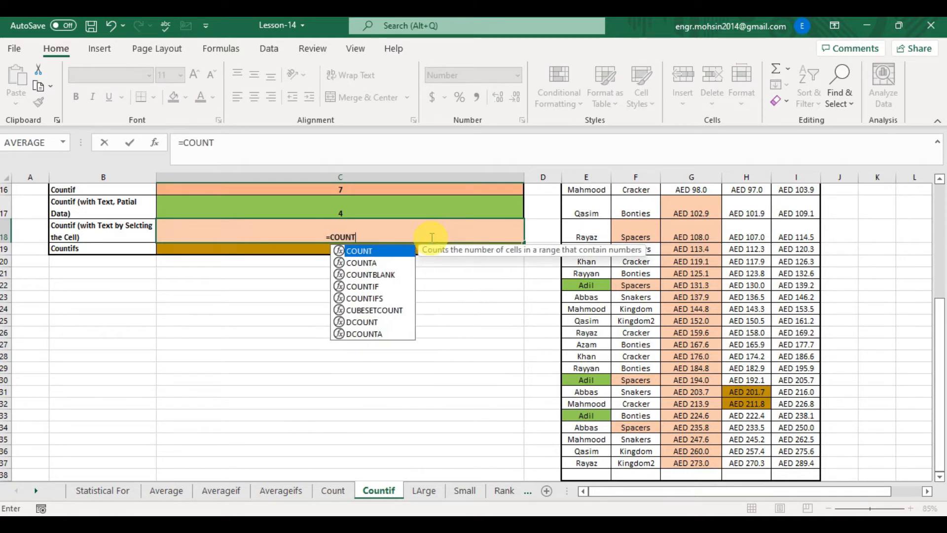
text(IF()
key(Right)
key(Right)
key(Right)
key(Up)
key(Up)
key(Up)
key(Up)
key(Up)
key(Up)
key(Up)
key(Up)
key(Up)
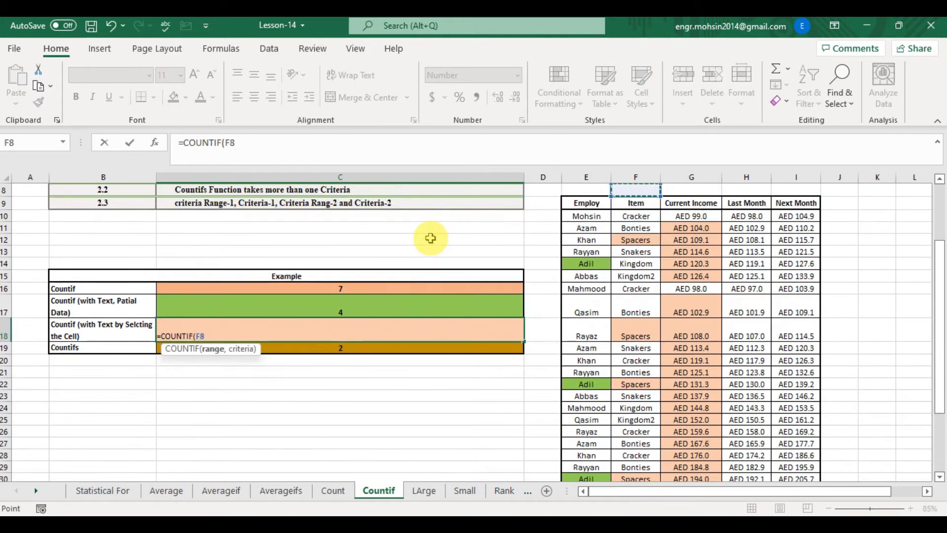
key(Down)
key(Down)
key(ctrl+shift+Down)
text(,)
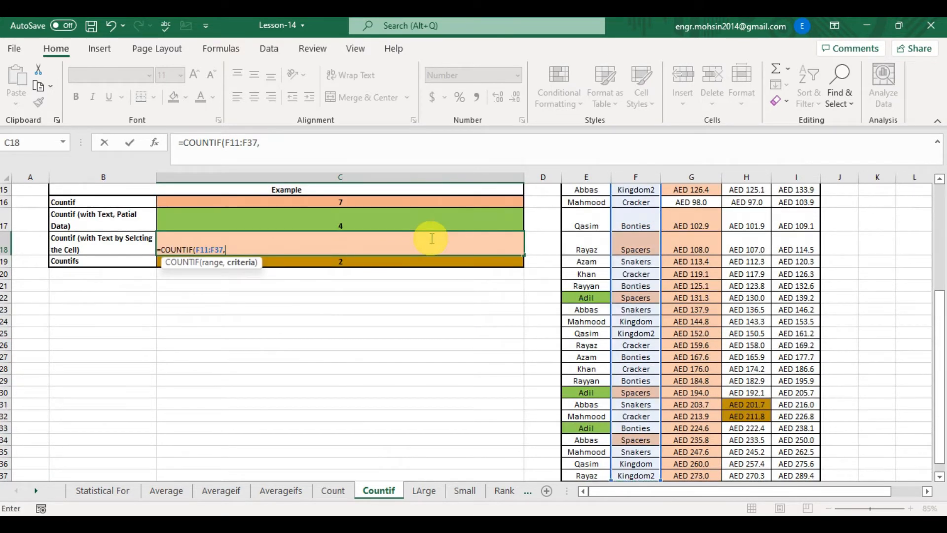
click(640, 243)
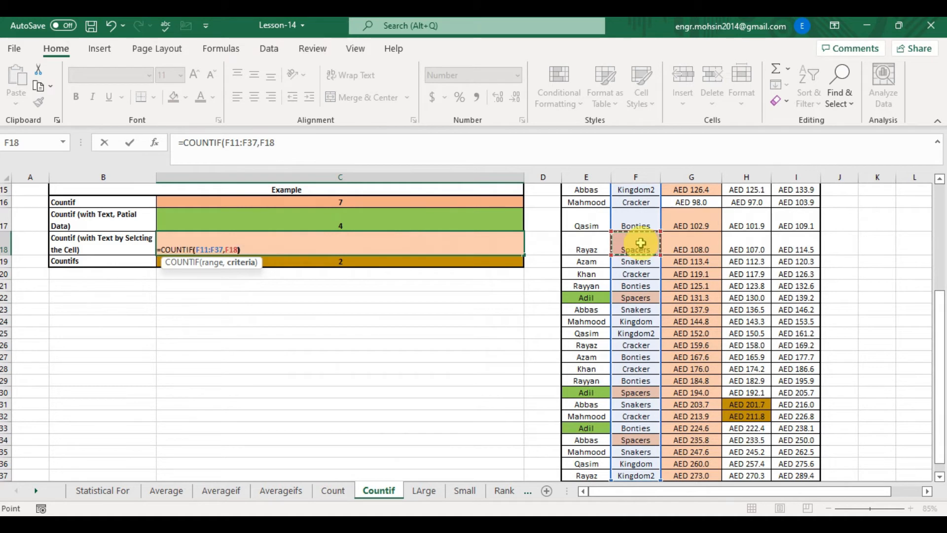
text())
key(Return)
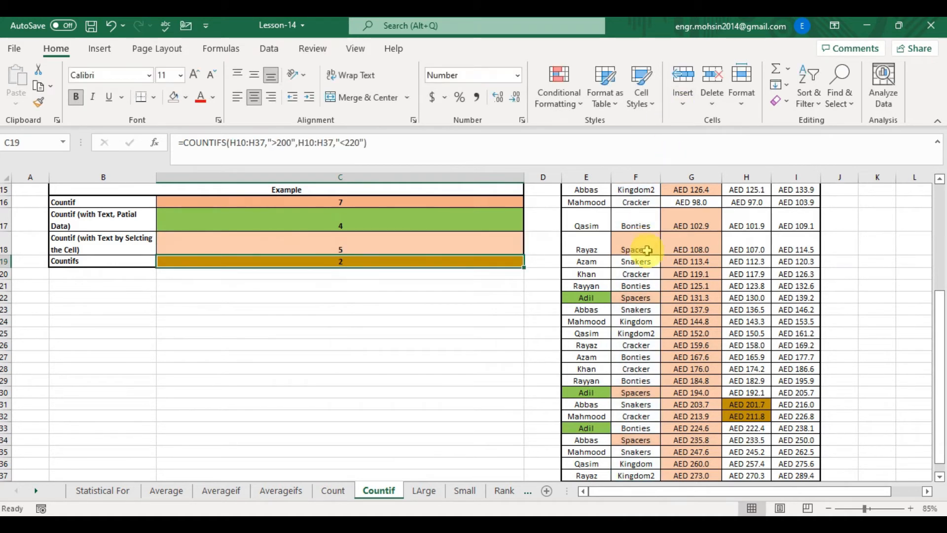
- Examine the Item entries in column F that match the selected item
click(623, 238)
key(Down)
key(Up)
key(Up)
key(Up)
key(Up)
key(Up)
key(Up)
key(Up)
key(Up)
key(Up)
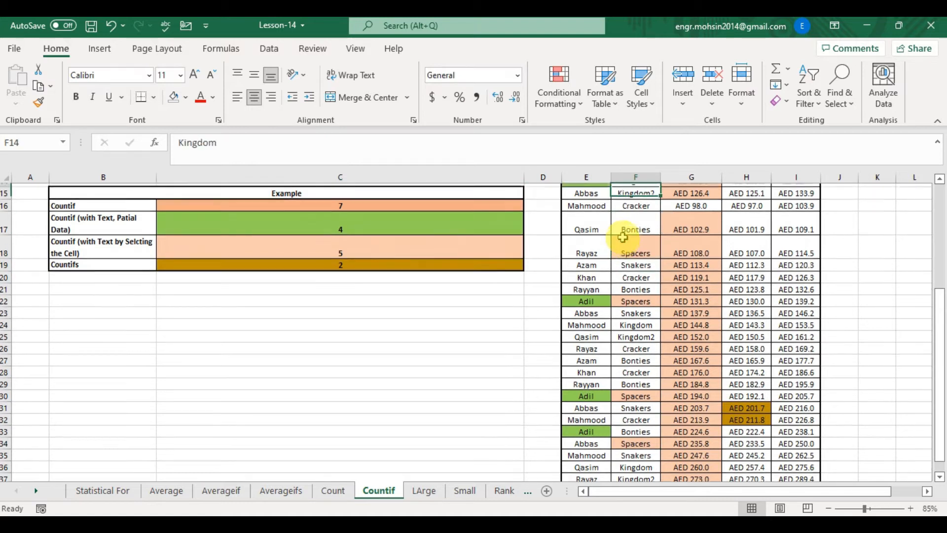
key(Down)
key(Down)
key(Down)
key(Down)
key(Down)
key(Down)
key(Down)
key(Down)
key(Down)
key(Down)
key(Down)
key(Down)
key(Down)
key(Down)
key(Down)
key(Down)
key(Down)
key(Down)
key(Down)
key(Down)
key(Down)
key(Down)
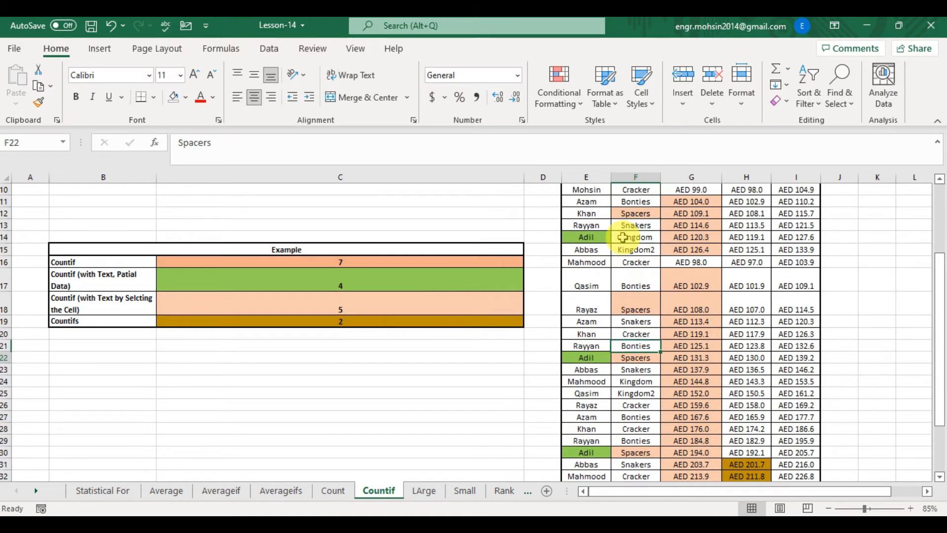
key(Up)
key(Up)
key(Up)
key(Up)
key(Up)
key(Up)
key(Up)
key(Up)
key(Up)
key(Up)
key(Up)
key(Up)
key(Up)
key(Up)
key(Up)
key(Up)
key(Up)
key(Up)
key(Up)
key(Up)
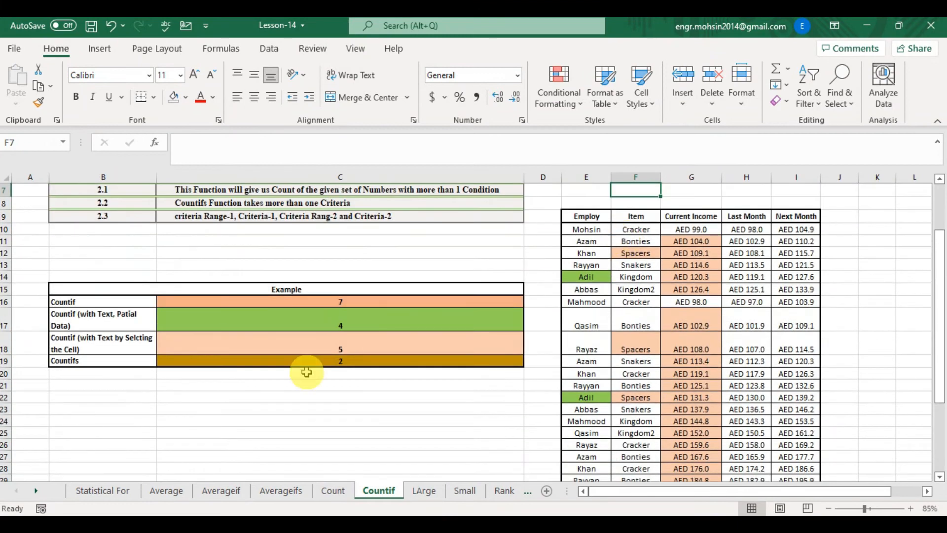
- Read the Countif and Countifs description rows at the top of the sheet
click(249, 361)
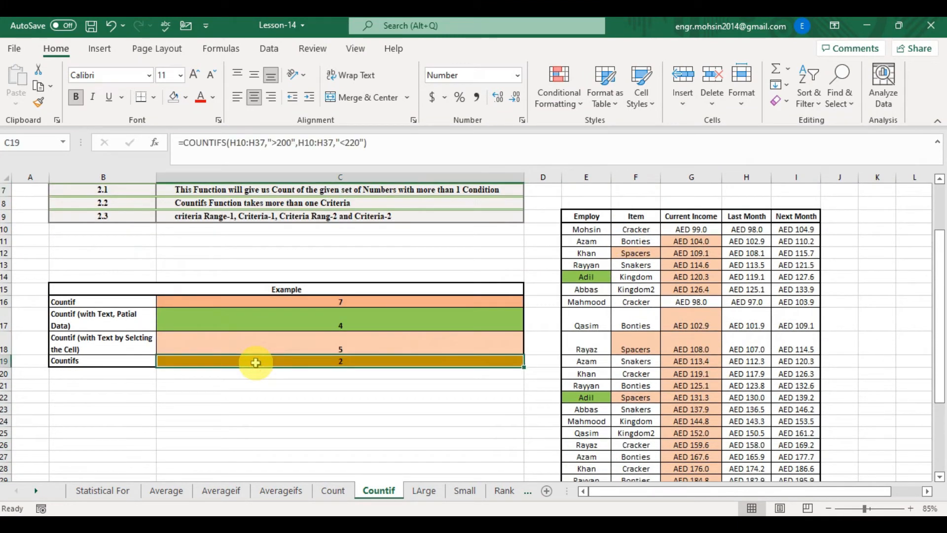
key(Up)
key(Up)
key(Up)
key(Up)
key(Up)
key(Up)
key(Up)
key(Up)
key(Up)
key(Up)
key(Up)
key(Up)
key(Up)
key(Up)
key(Up)
key(Up)
key(Up)
key(Up)
key(Down)
key(Down)
key(Down)
key(Down)
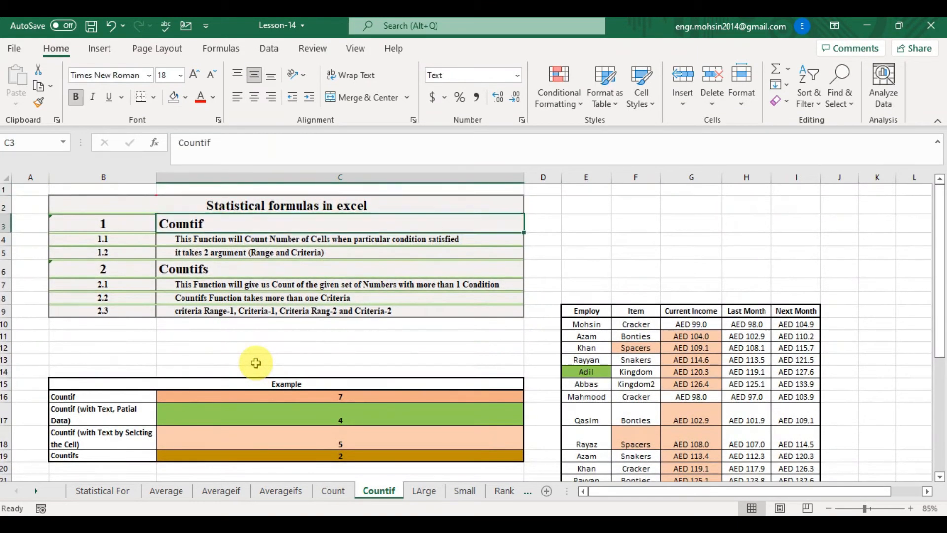
key(Up)
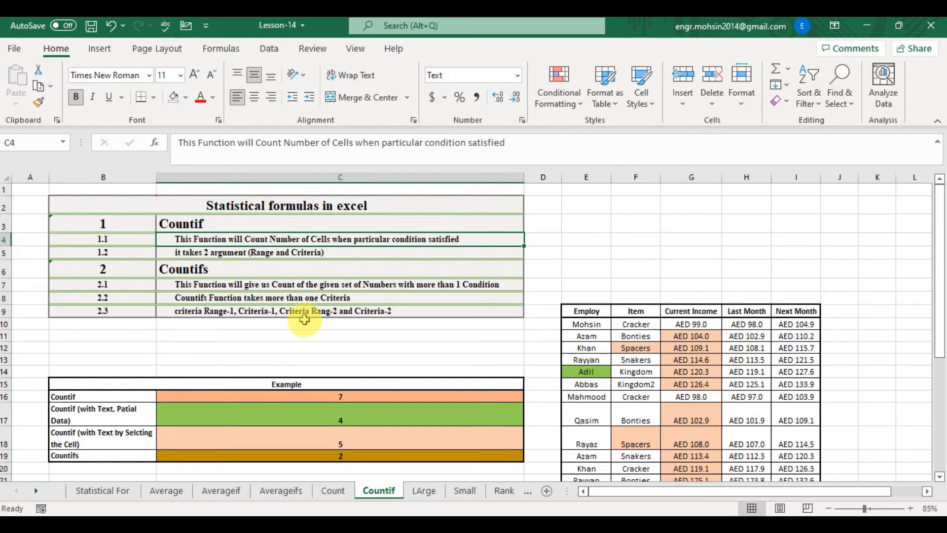
click(292, 286)
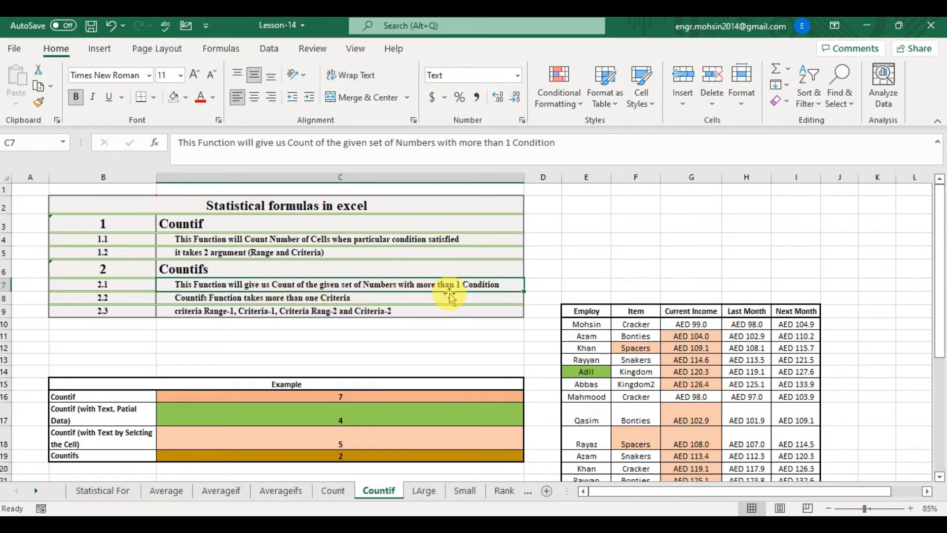
click(248, 300)
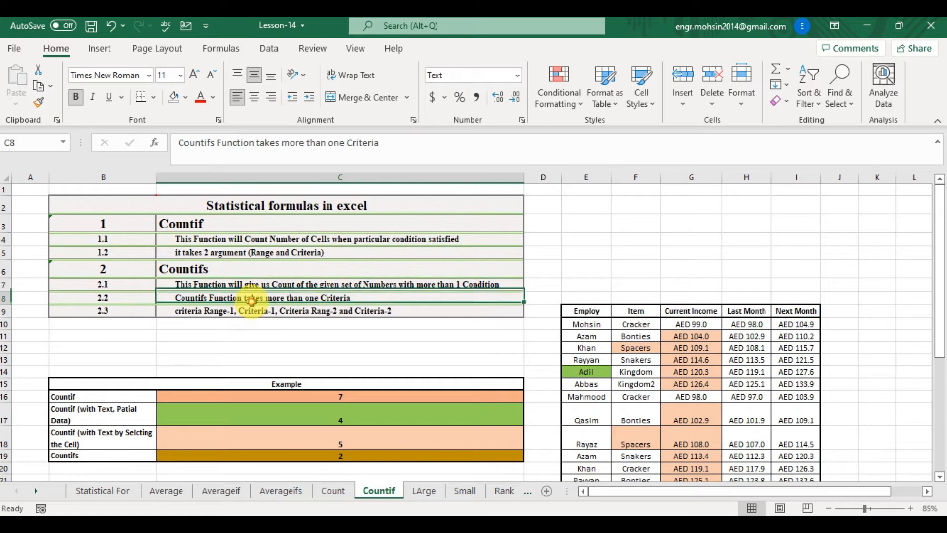
click(404, 313)
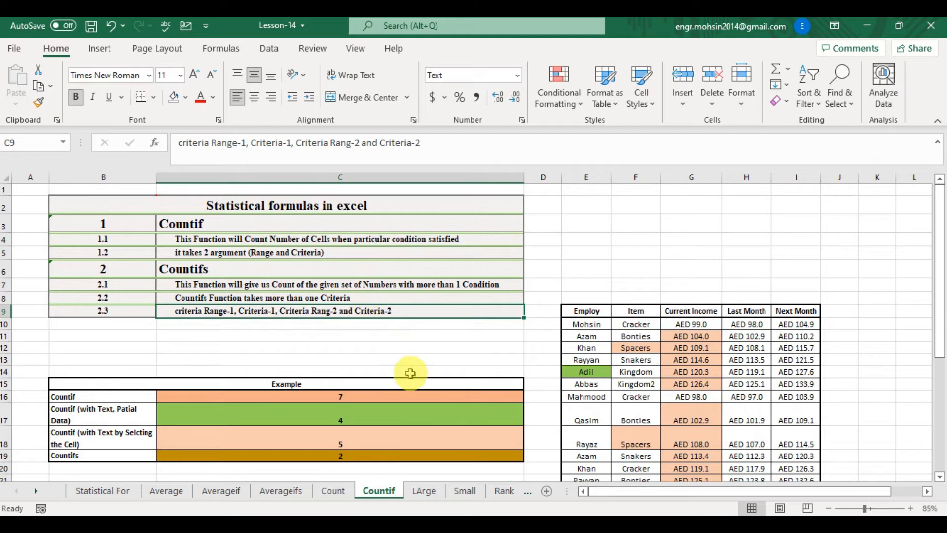
- In C19, enter a COUNTIFS formula counting G10:G37 values greater than 200 and less than 220
click(337, 456)
text(=)
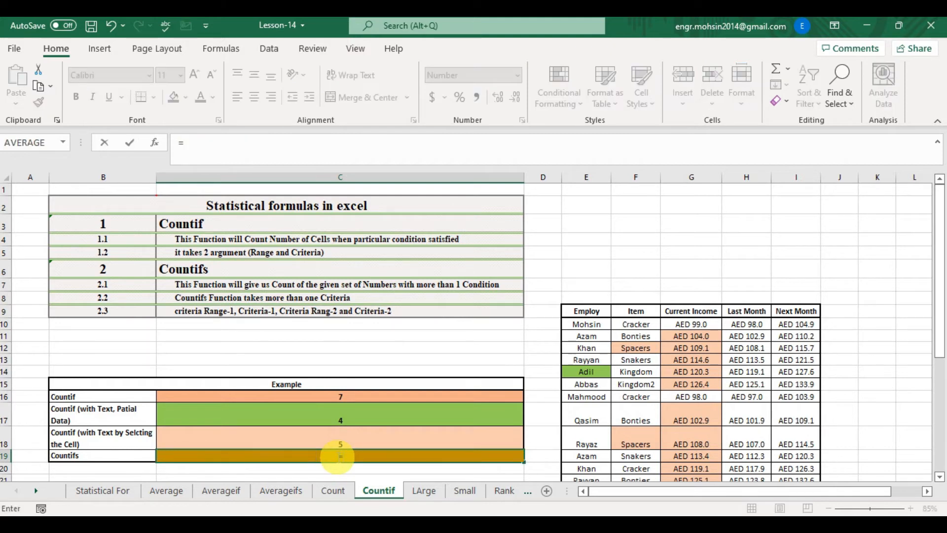
text(COUNTIFS()
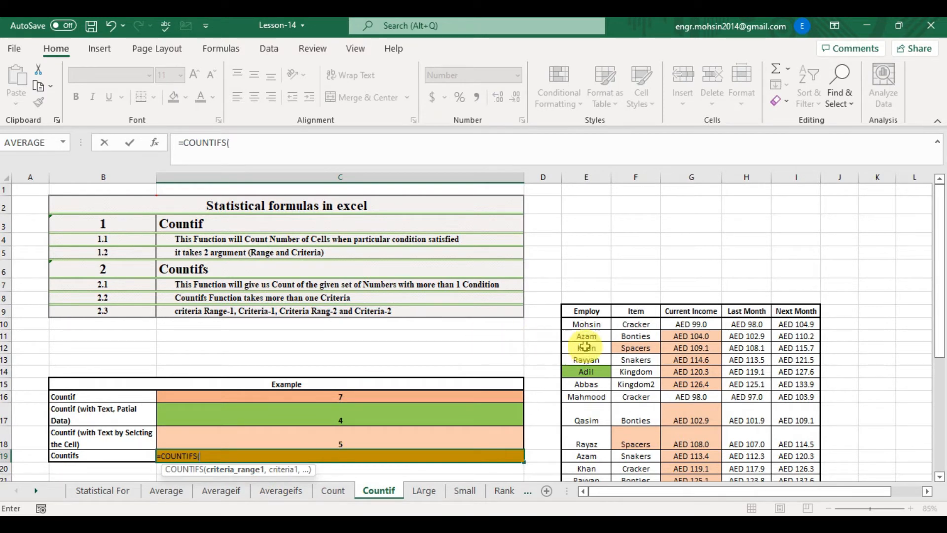
click(702, 324)
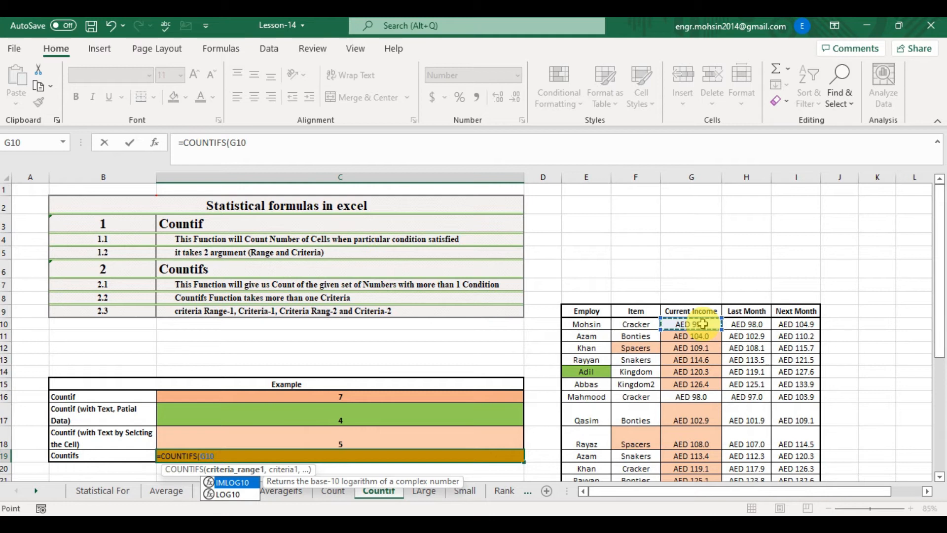
key(ctrl+shift+Down)
text(,)
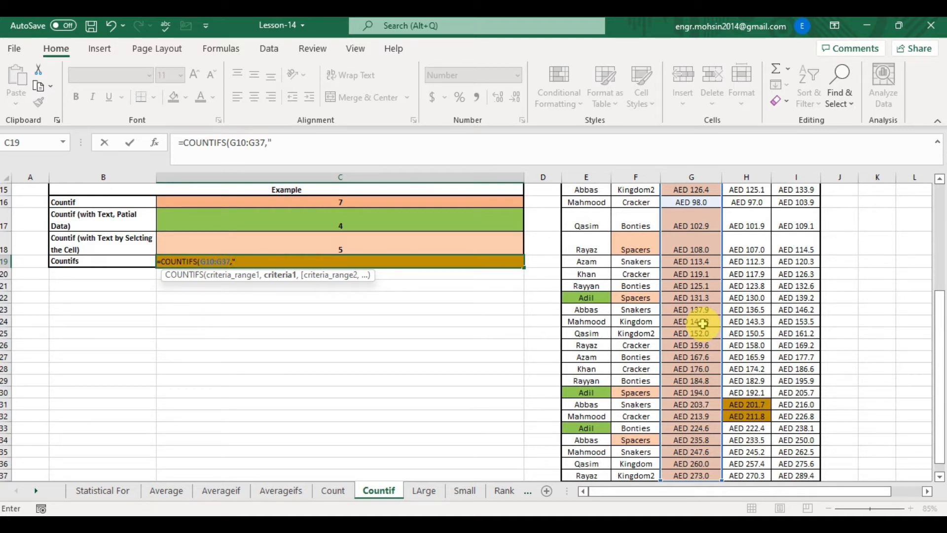
text(">200",)
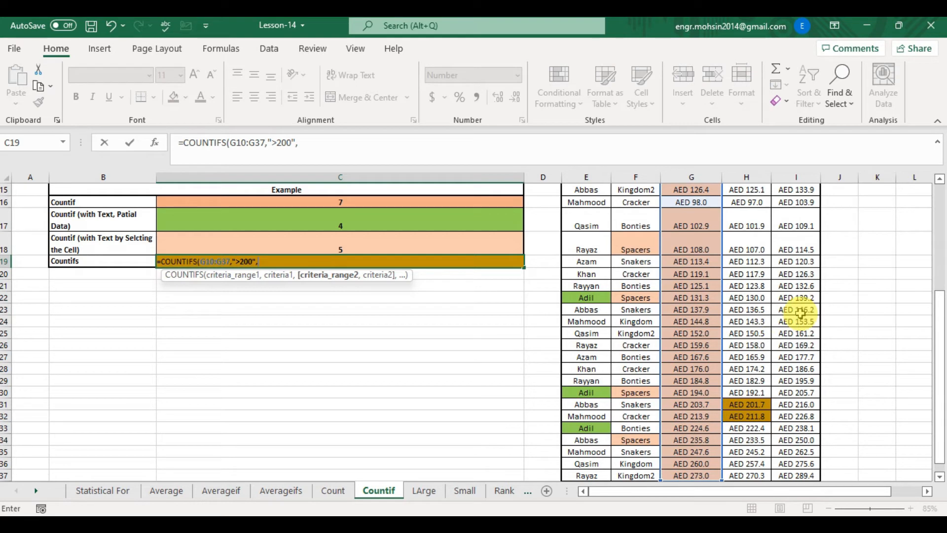
click(687, 246)
click(689, 227)
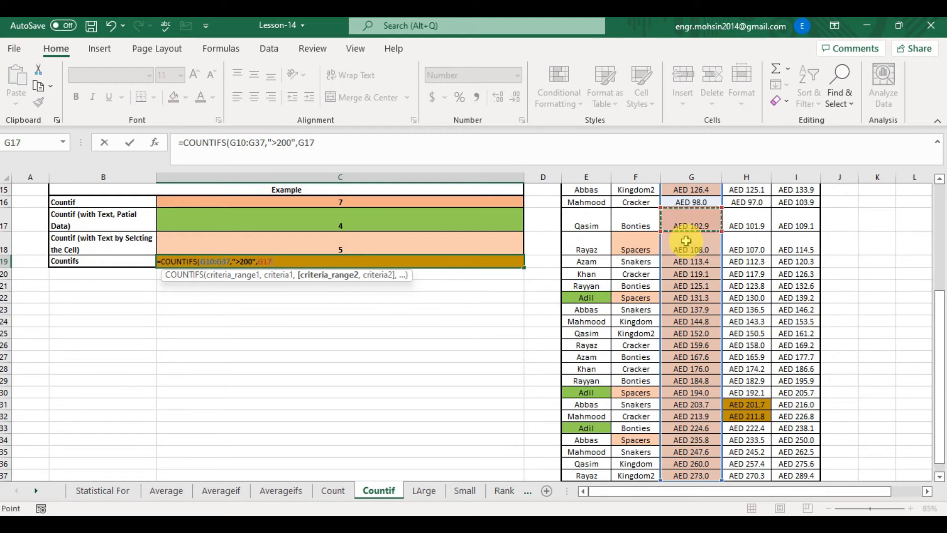
scroll(686, 241, up, 5)
drag(690, 212, 686, 241)
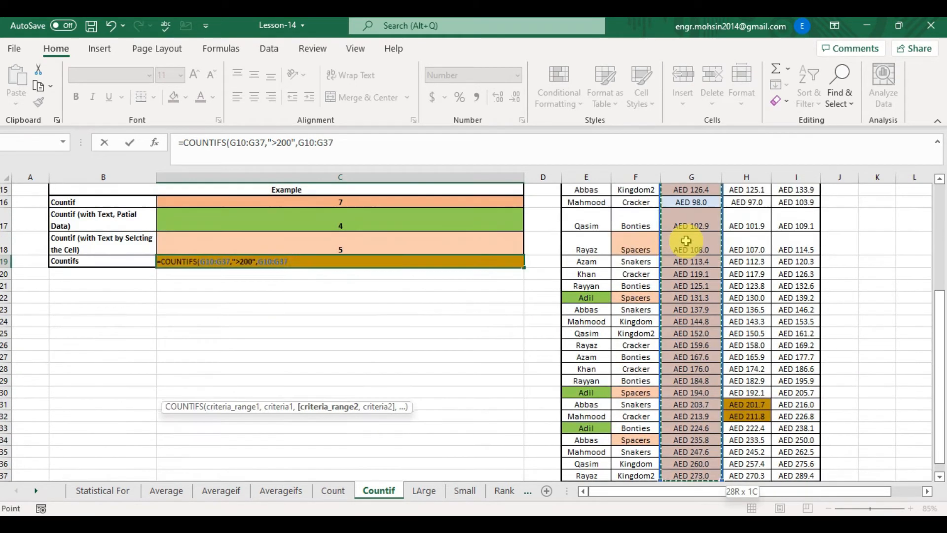
text(,)
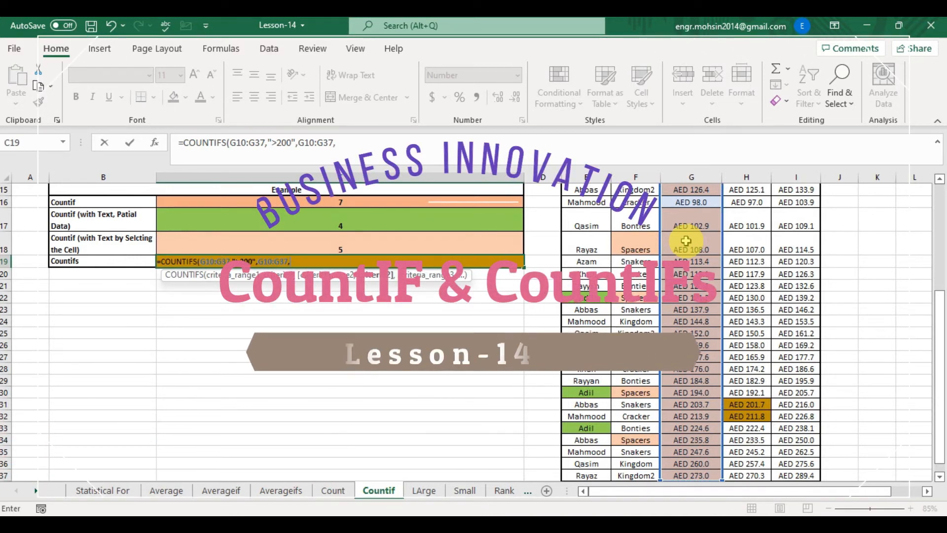
text(")
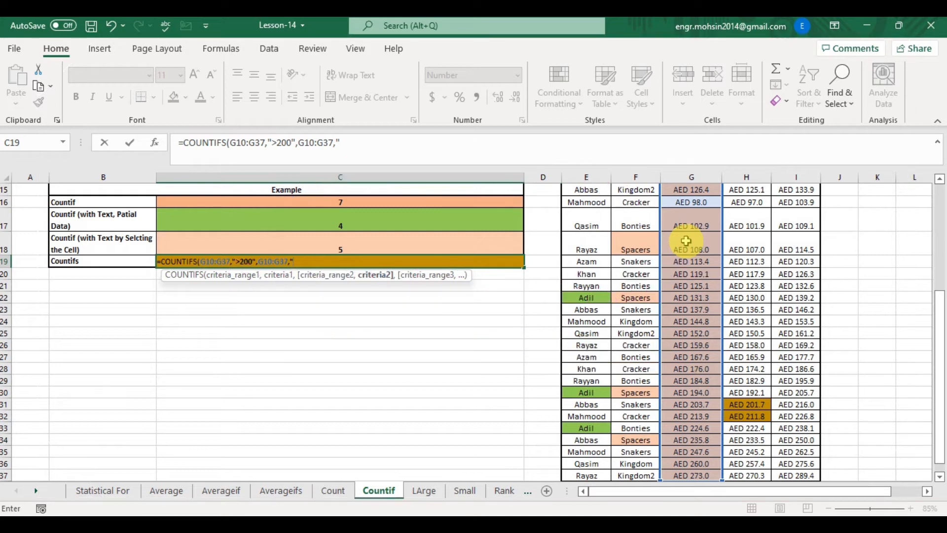
text(<220"))
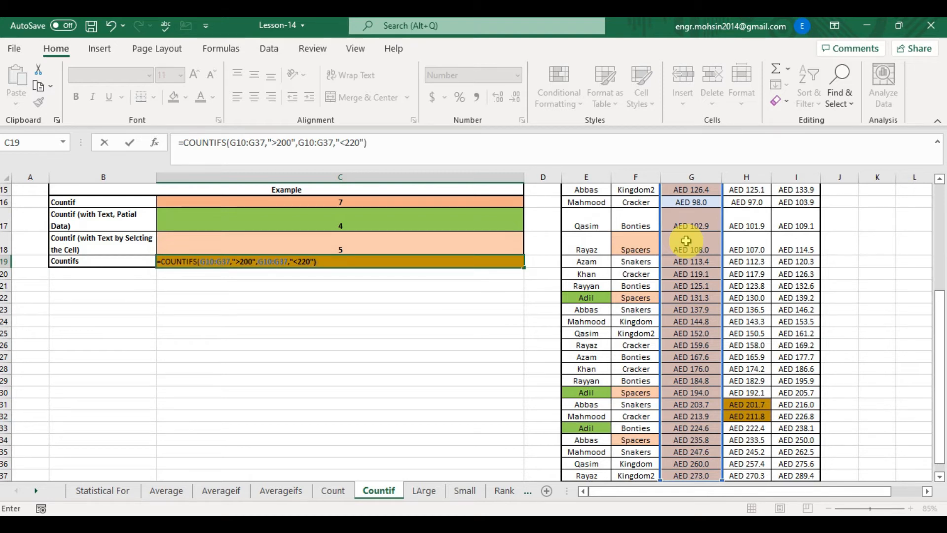
key(Return)
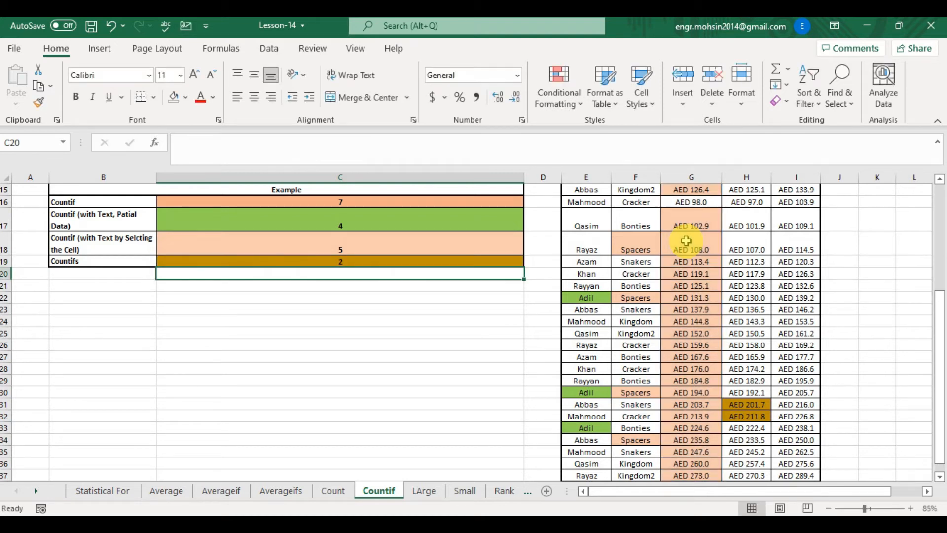
- Review the COUNTIFS formula in C19 and the Current Income values between 200 and 220
double_click(456, 262)
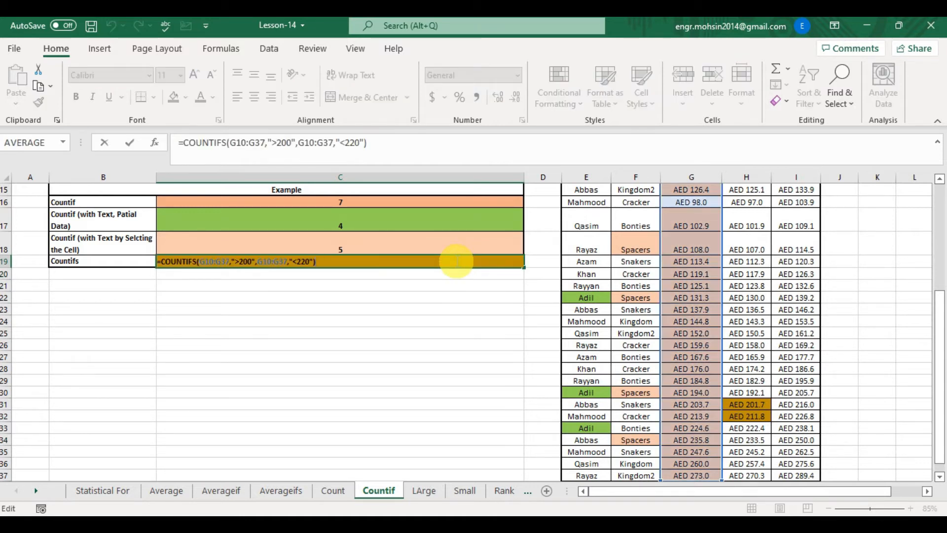
key(ctrl+Return)
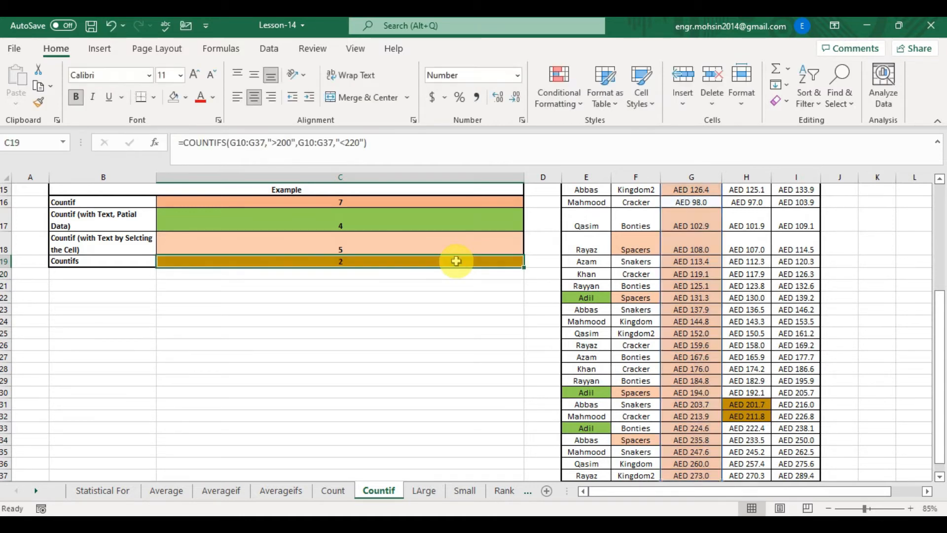
click(695, 428)
key(Up)
key(Up)
key(Up)
key(Down)
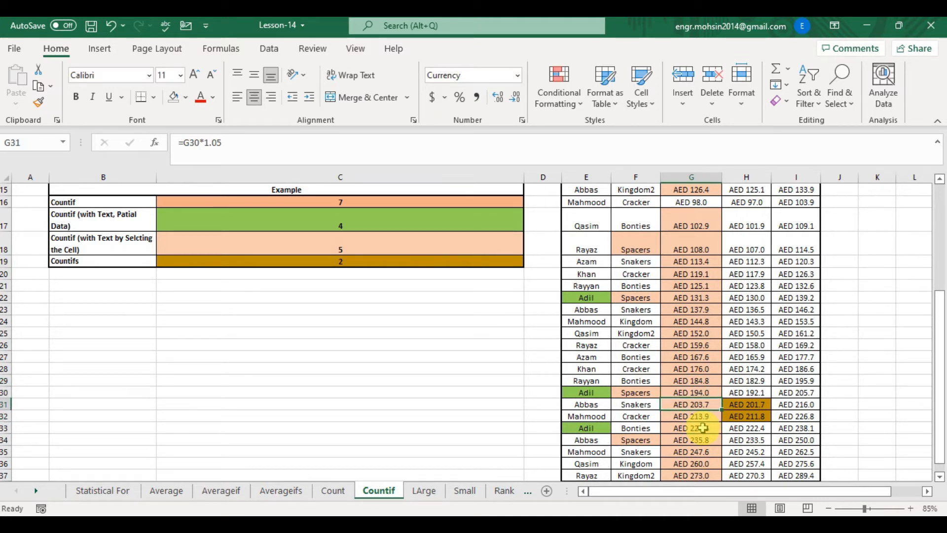
key(shift+Down)
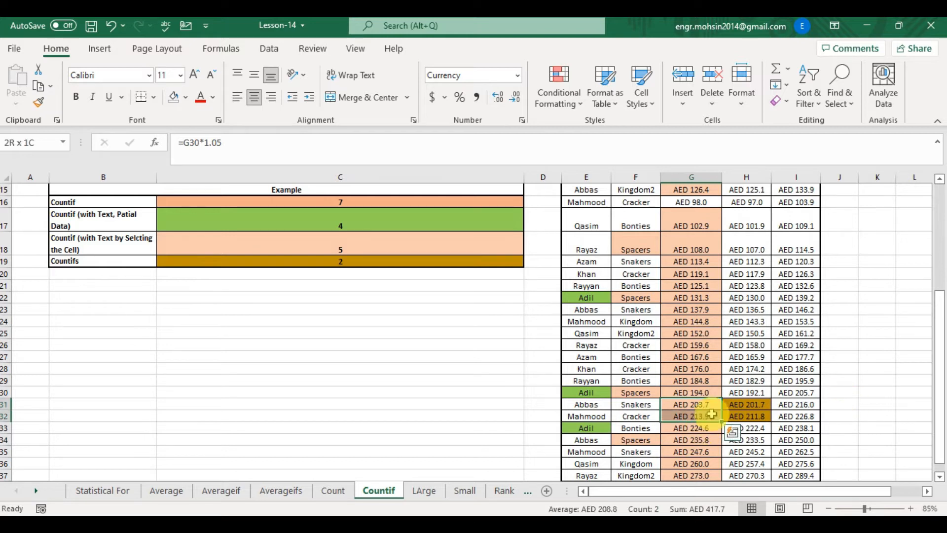
- Open the LArge sheet and review its description and the Large 1st Large formula in C11
click(424, 490)
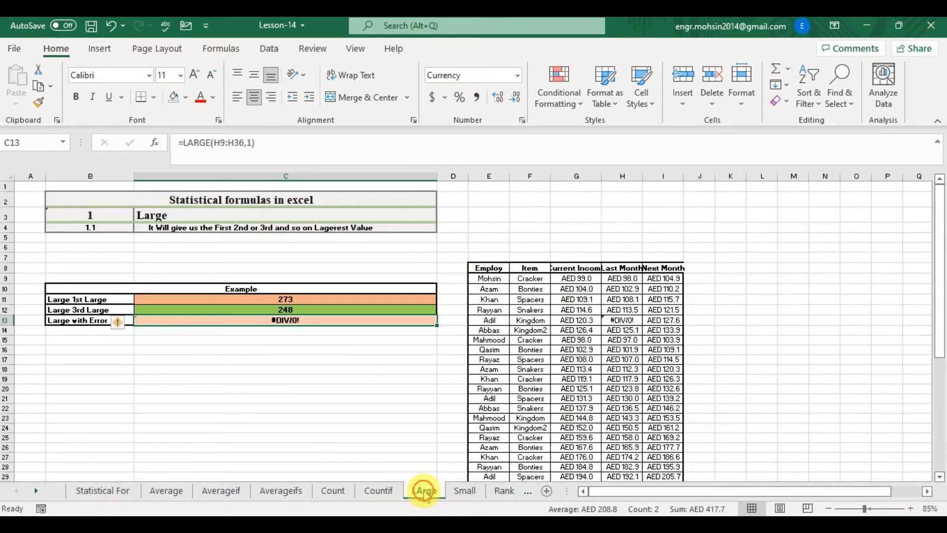
click(255, 227)
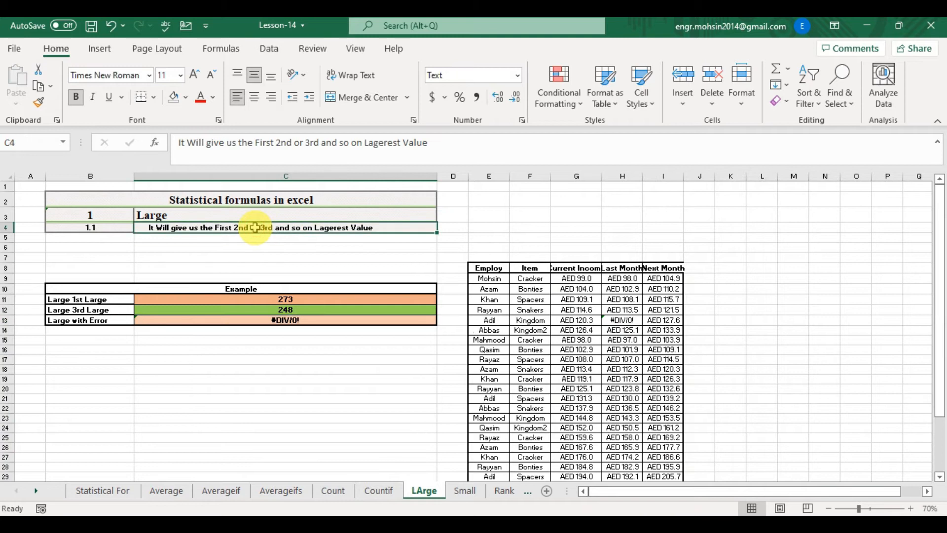
scroll(255, 228, up, 1)
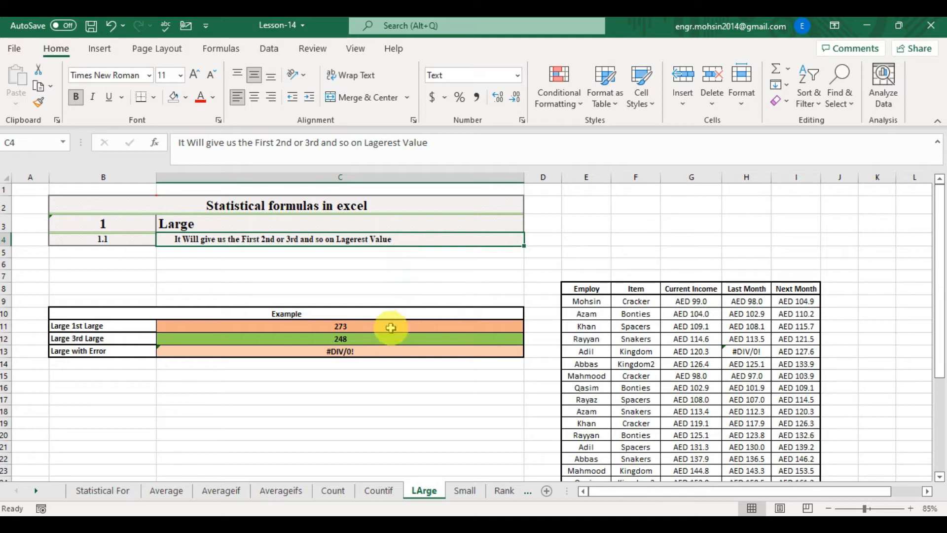
click(375, 325)
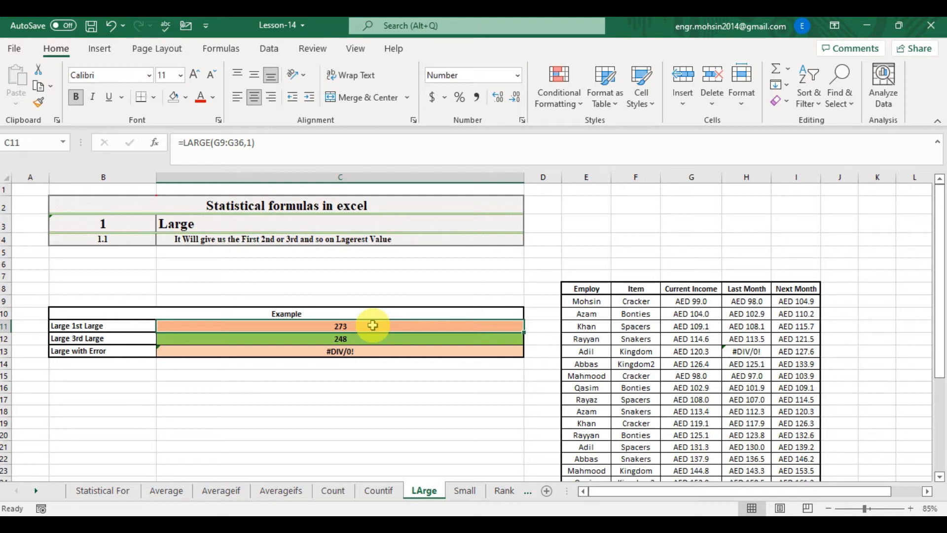
- In C11, enter a LARGE formula returning the 1st largest value of G9:G36
text(=)
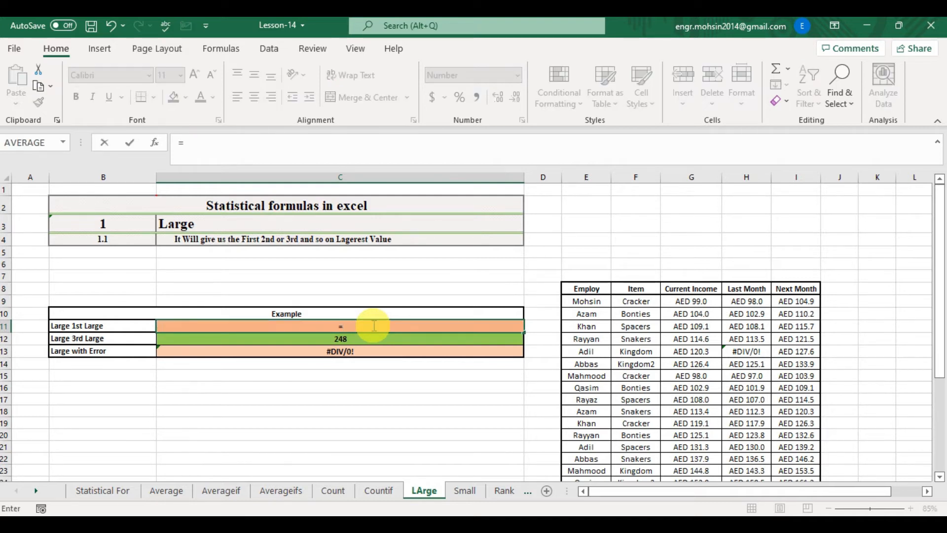
text(LAR)
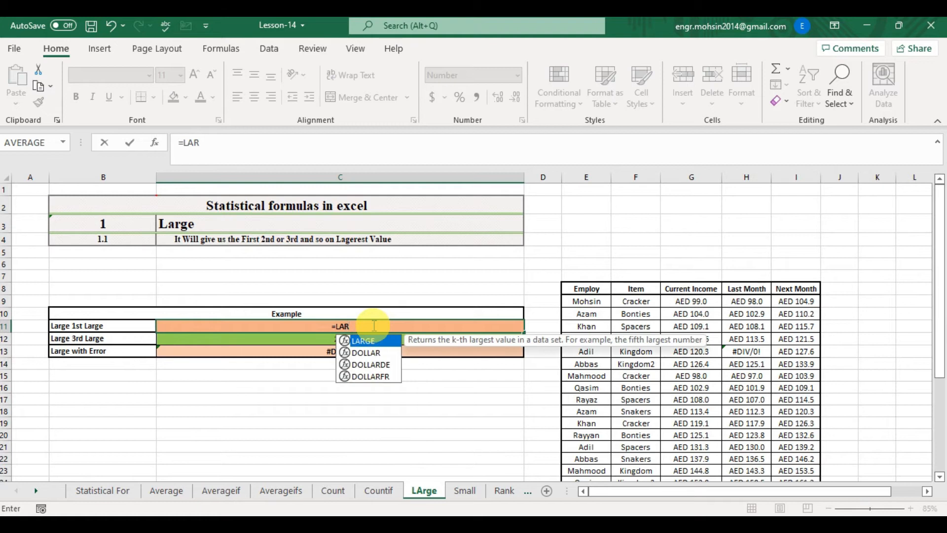
key(Tab)
key(Right)
key(Right)
key(Right)
key(Right)
key(Right)
key(Left)
key(Up)
key(Up)
key(ctrl+shift+Down)
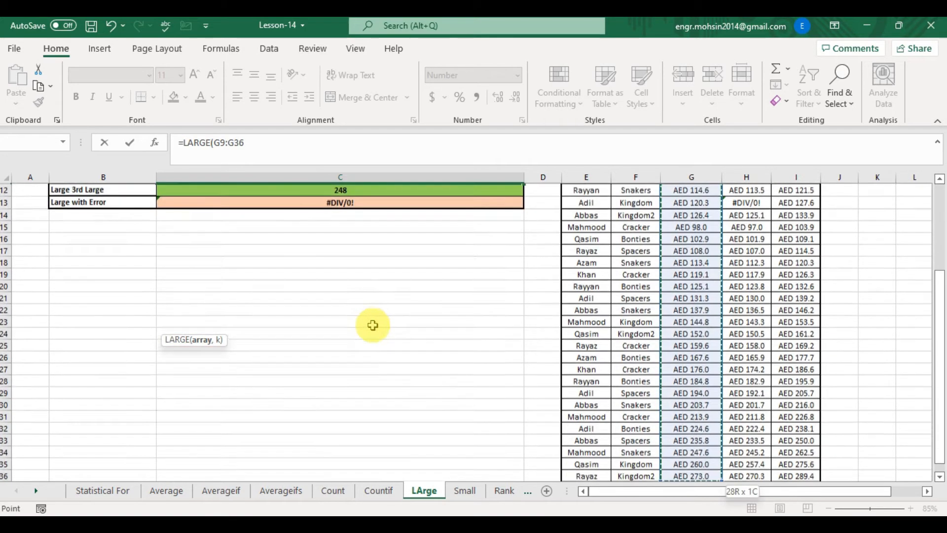
text(,)
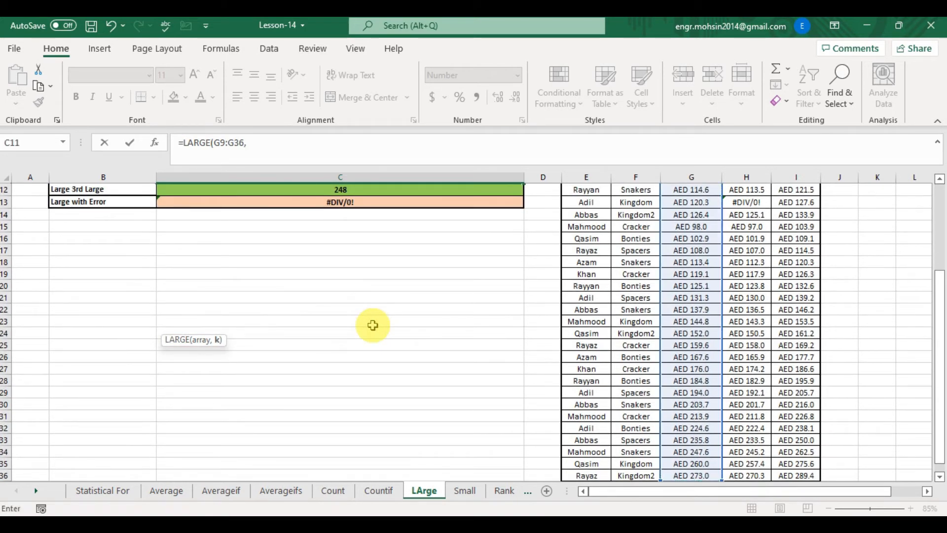
drag(936, 311, 934, 220)
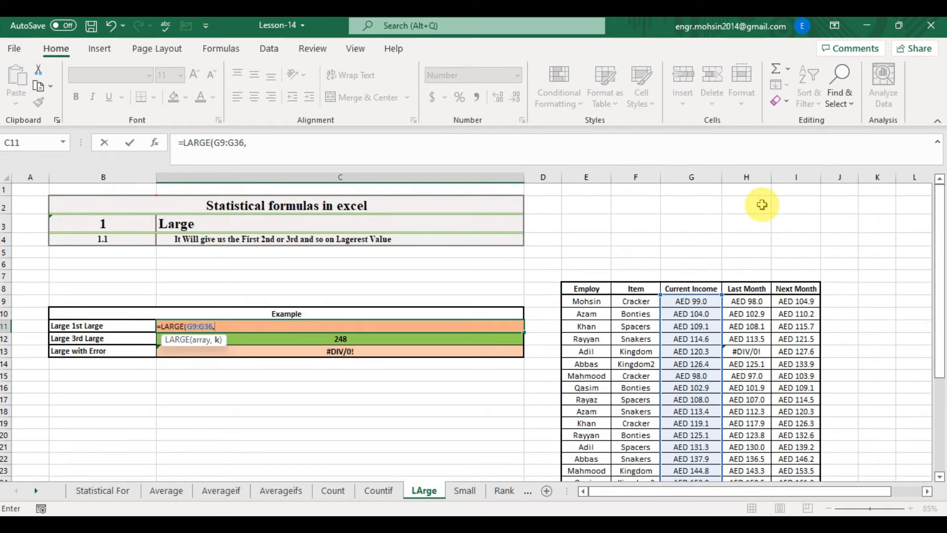
text(1))
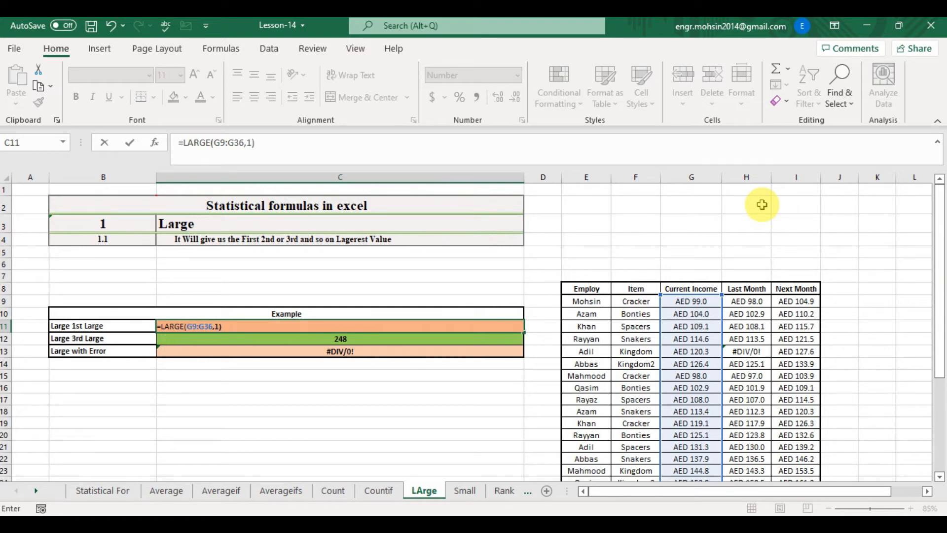
key(Return)
- Inspect the Current Income column's cell formulas from top to bottom of the table
key(Up)
key(Right)
key(Right)
key(Right)
key(Right)
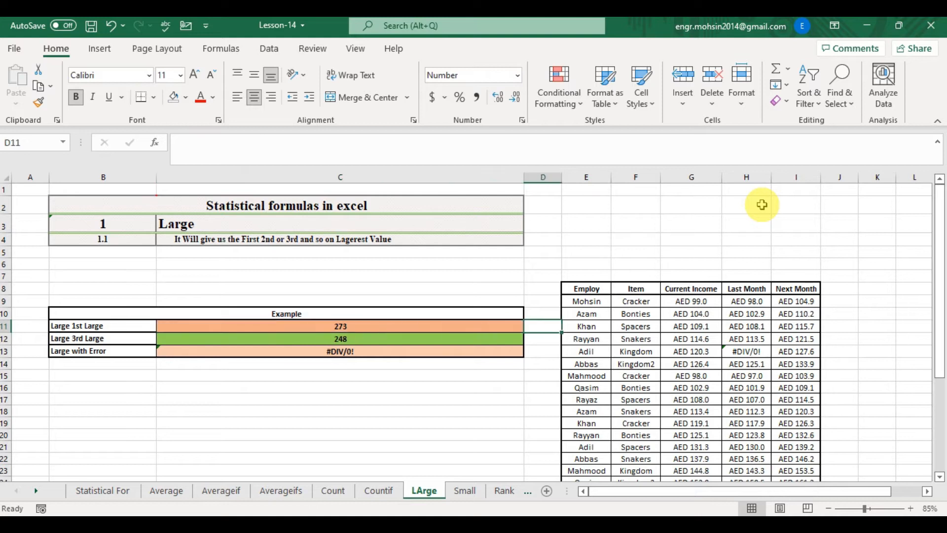
key(Down)
key(Down)
key(Down)
key(Down)
key(Down)
key(Down)
key(Down)
key(Down)
key(Down)
key(Down)
key(Down)
key(Down)
key(Down)
key(Down)
key(Down)
key(Down)
key(Down)
key(Down)
key(Down)
key(Down)
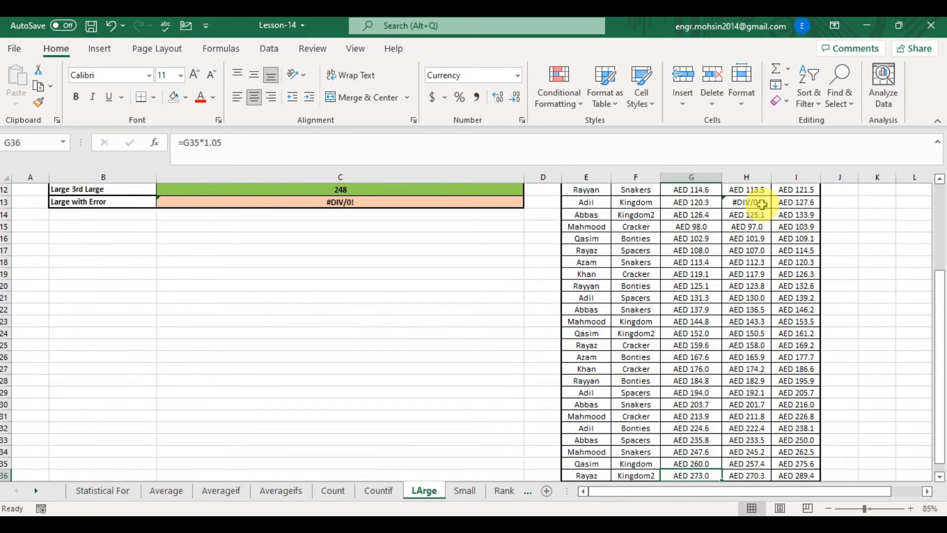
key(Up)
key(ctrl+Up)
key(ctrl+Up)
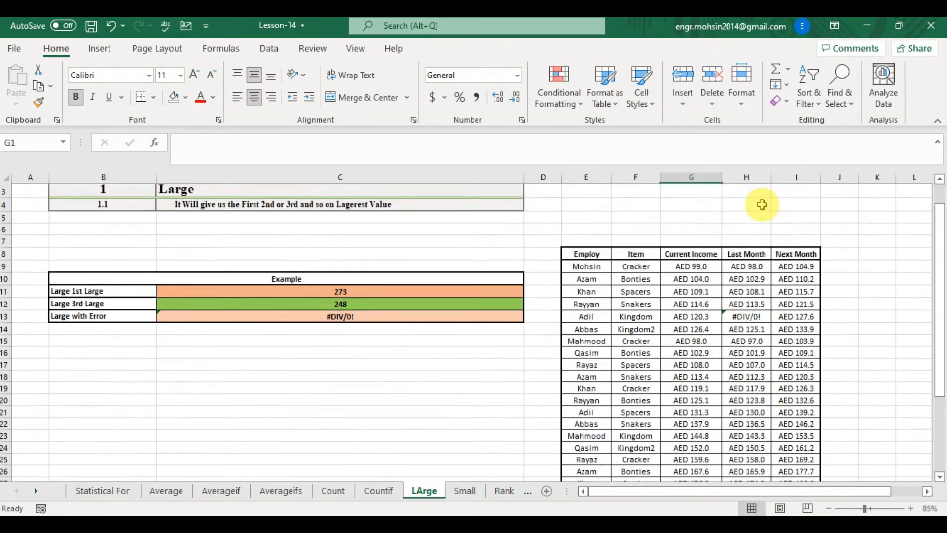
key(Down)
key(Down)
key(Down)
key(Down)
key(Left)
key(Left)
key(Left)
key(Left)
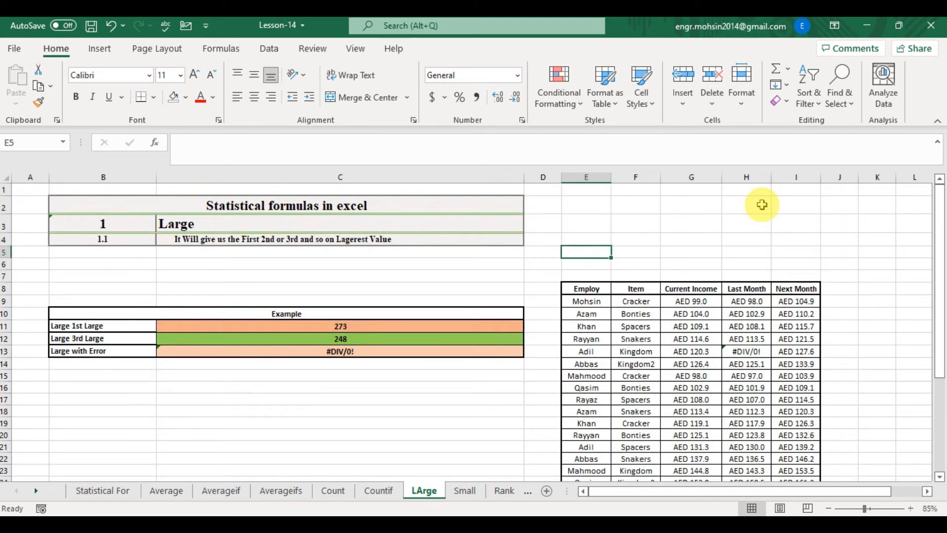
- In C12, enter a LARGE formula returning the 3rd largest value of G9:G36
key(Down)
key(Down)
key(Down)
key(Down)
key(Down)
key(Down)
key(Down)
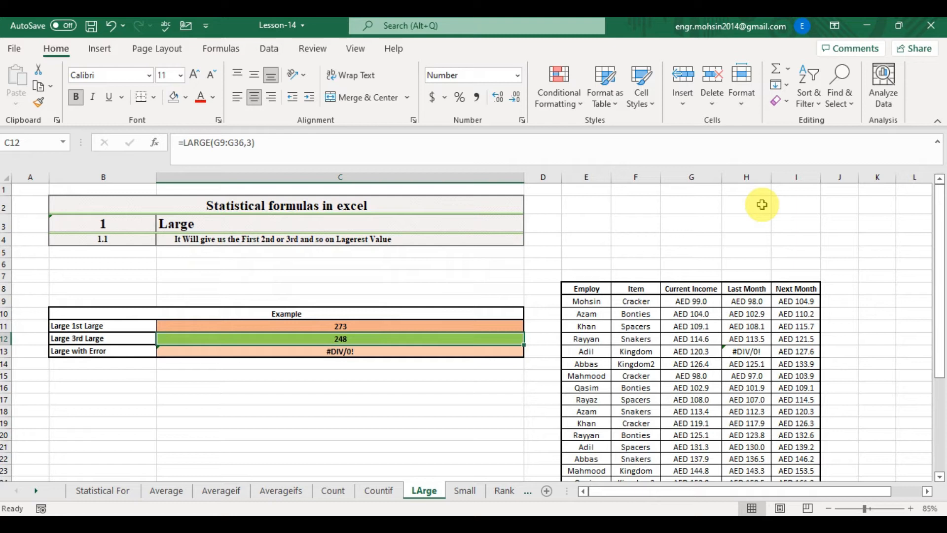
text(=LAG)
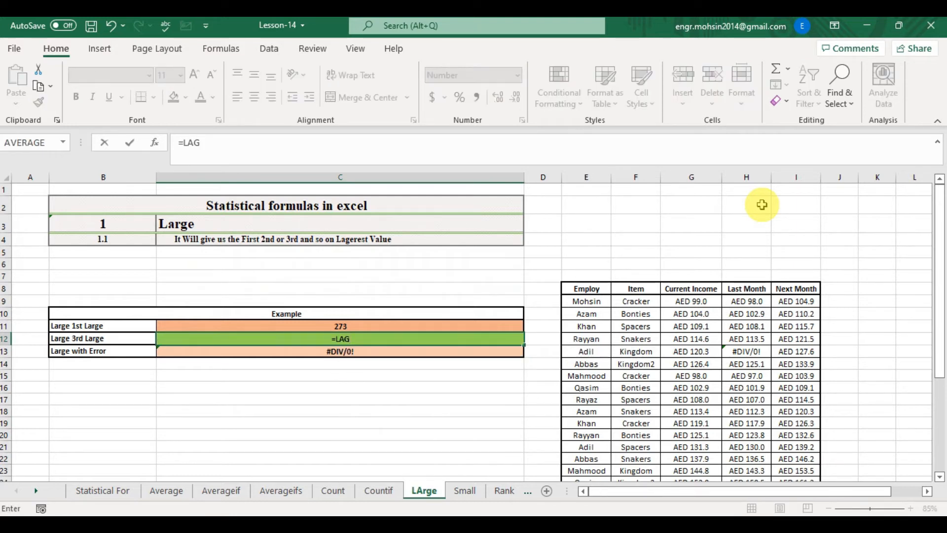
key(BackSpace)
text(R)
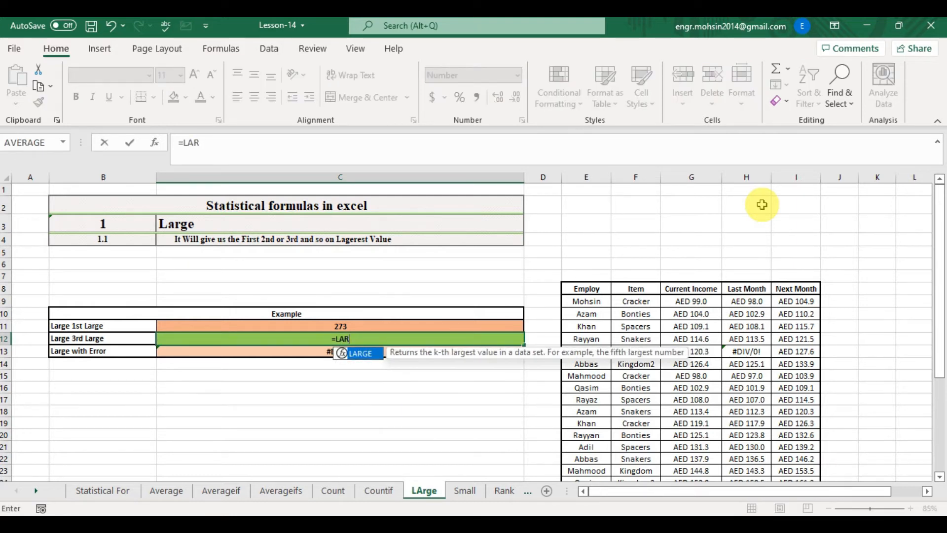
text(GE()
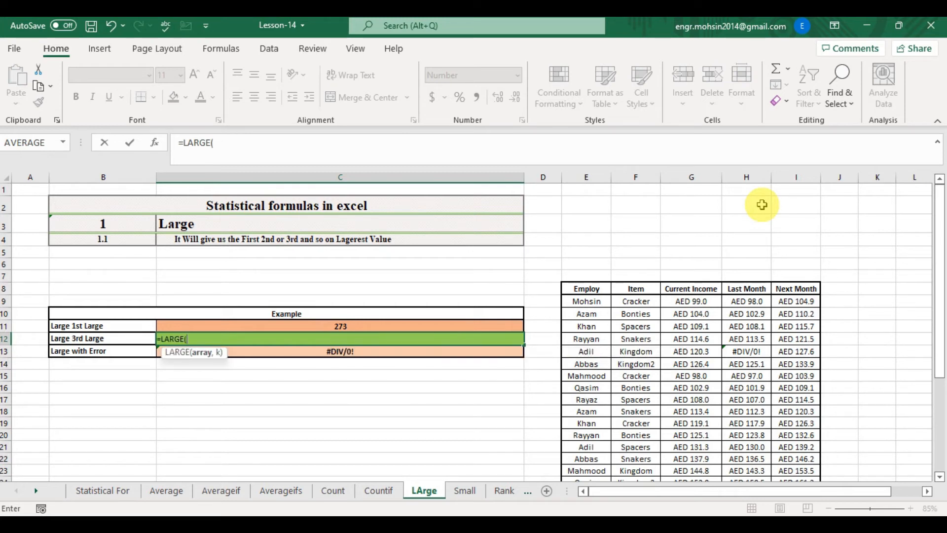
key(Right)
key(Right)
key(Right)
key(Right)
key(Up)
key(Up)
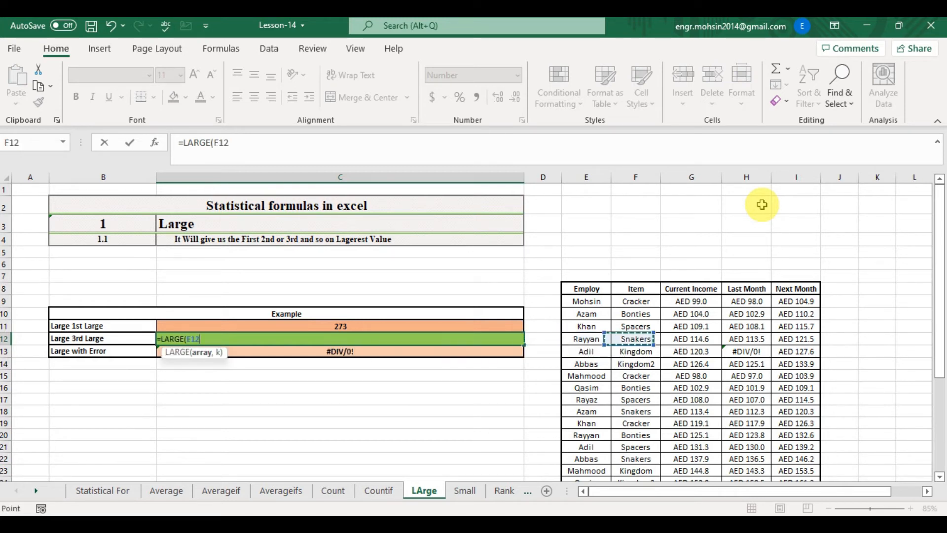
key(Up)
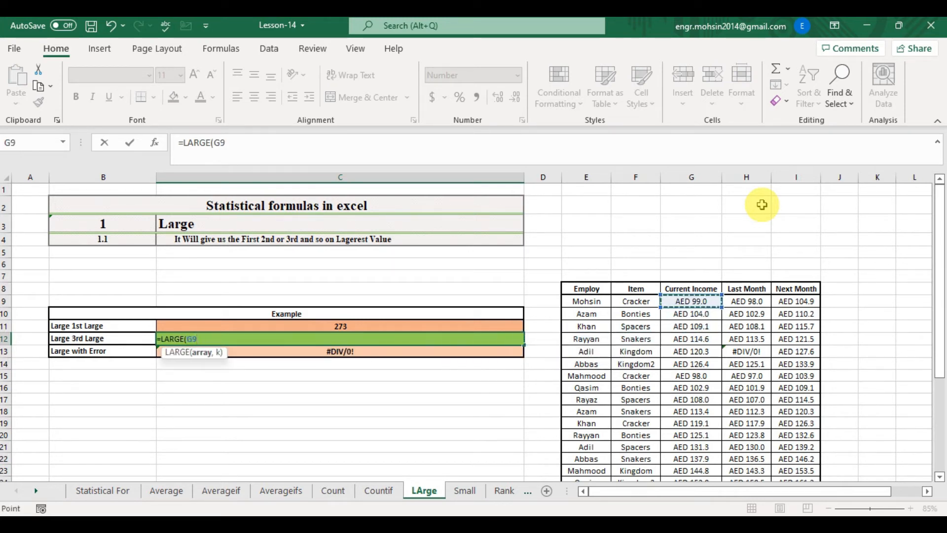
key(ctrl+shift+Down)
text(,)
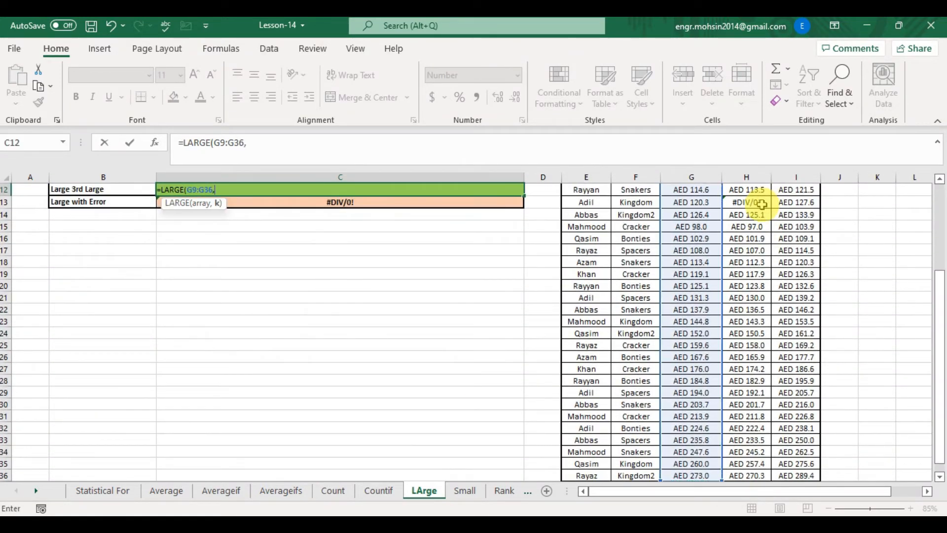
text(3))
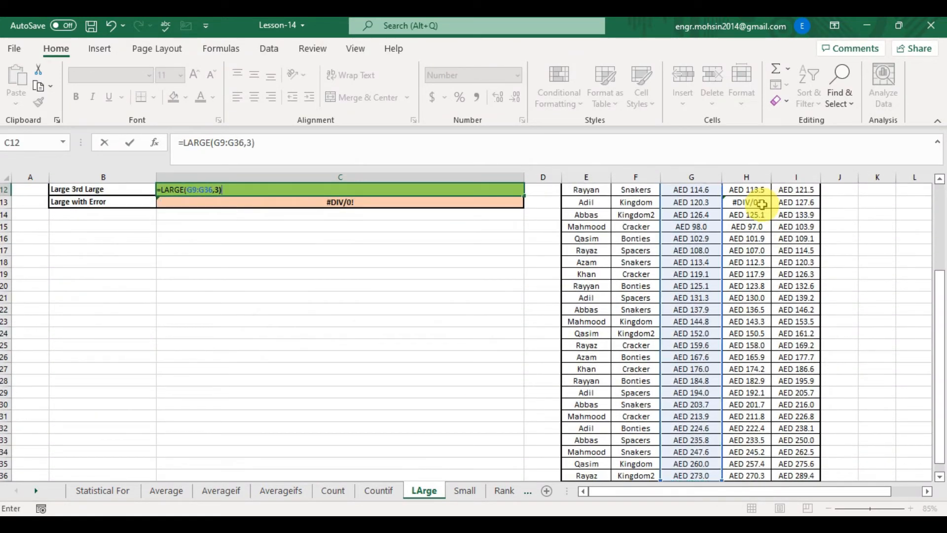
key(Return)
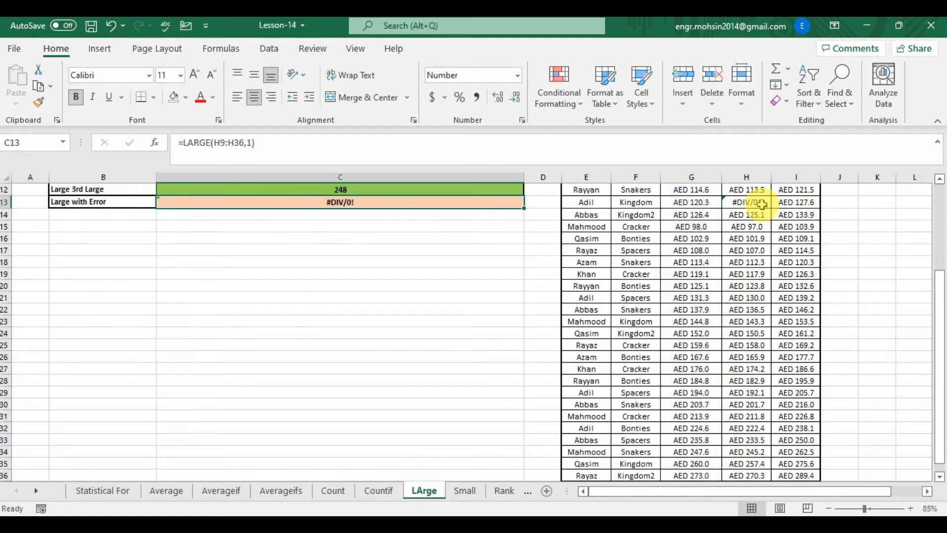
- Browse through the Current Income cells and the Example rows to review their formulas
key(Up)
scroll(762, 204, up, 2)
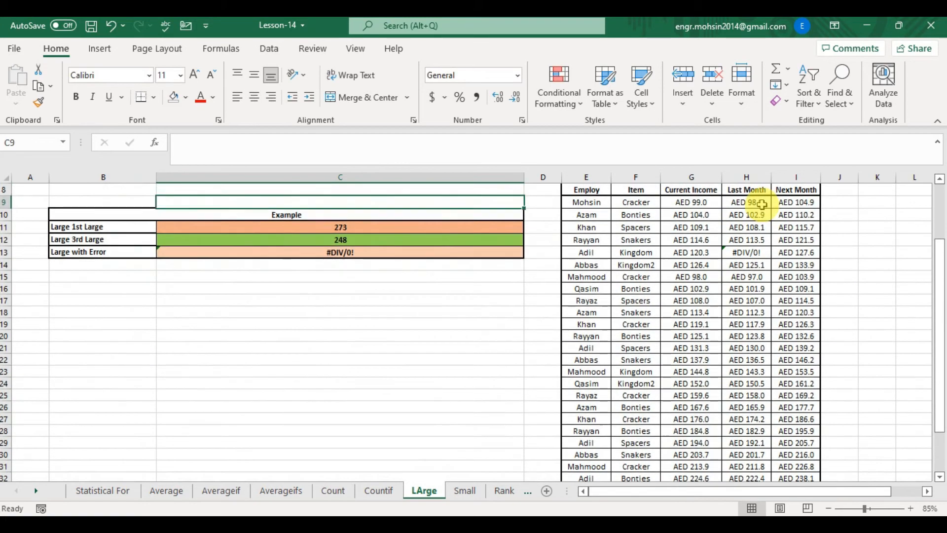
key(Down)
key(Right)
key(Down)
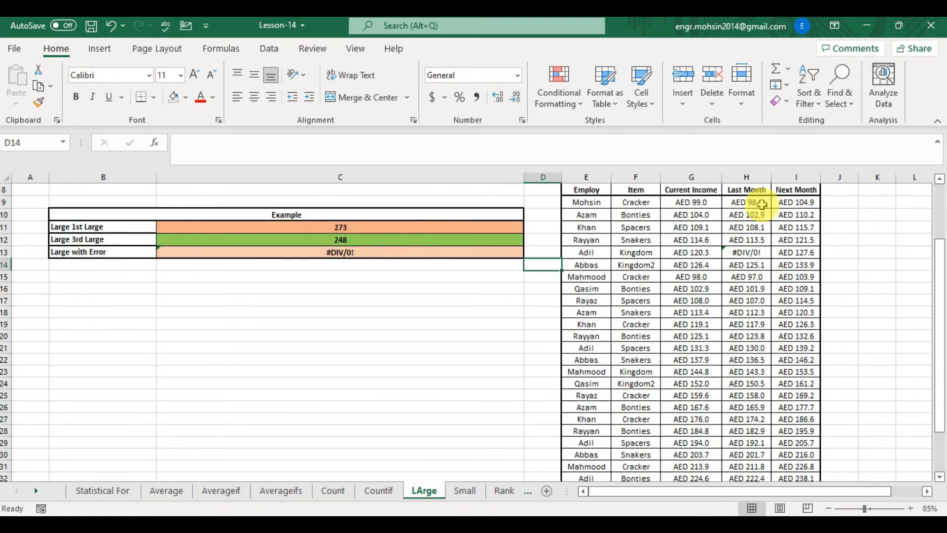
key(Right)
key(Right)
key(Right)
key(ctrl+Down)
key(Up)
key(Up)
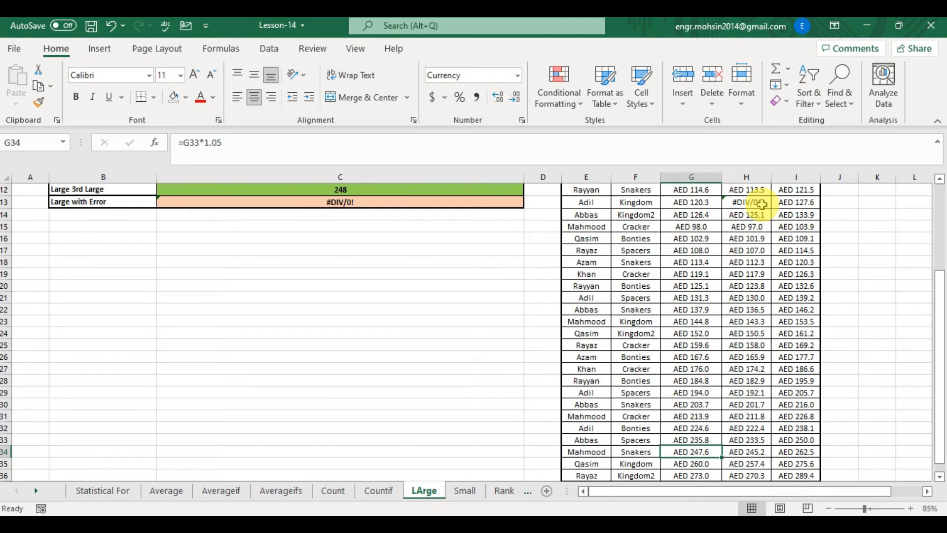
key(ctrl+Up)
key(Down)
key(Down)
key(Down)
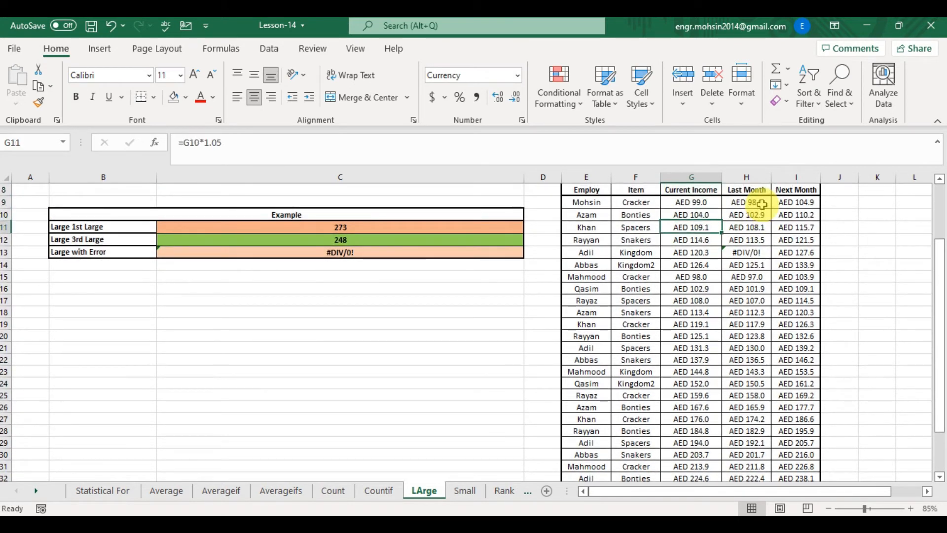
key(Left)
key(Left)
key(Left)
key(Left)
- In C13, enter a LARGE formula returning the 1st largest value of the Last Month range H9:H36
key(Down)
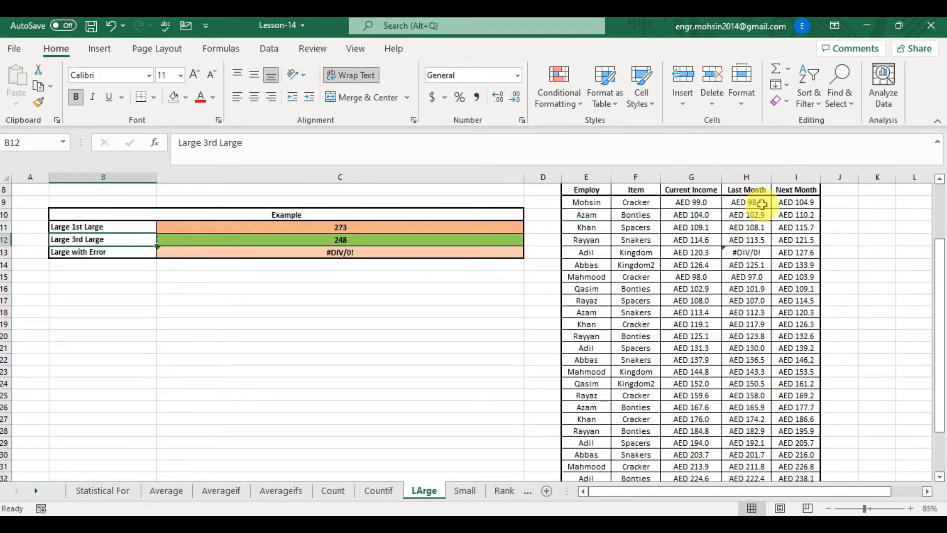
key(Down)
key(Right)
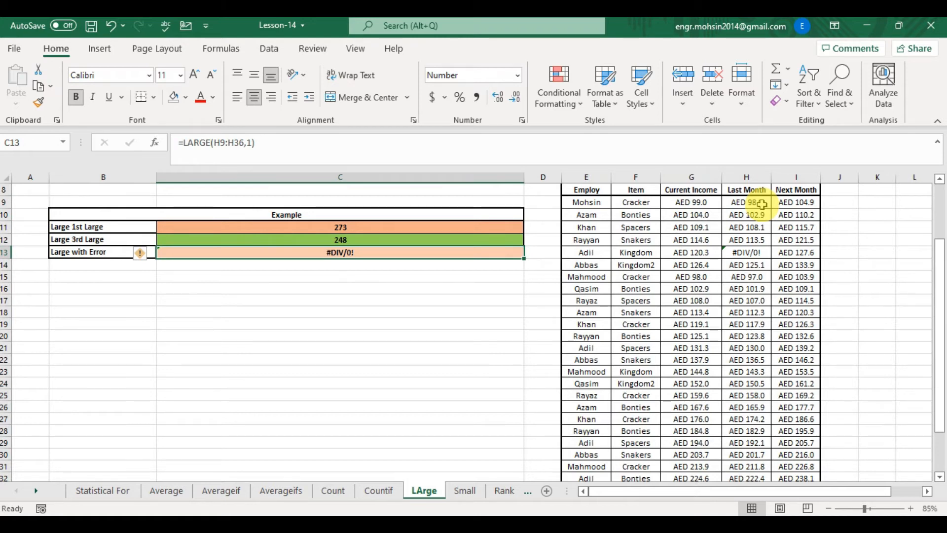
text(=L)
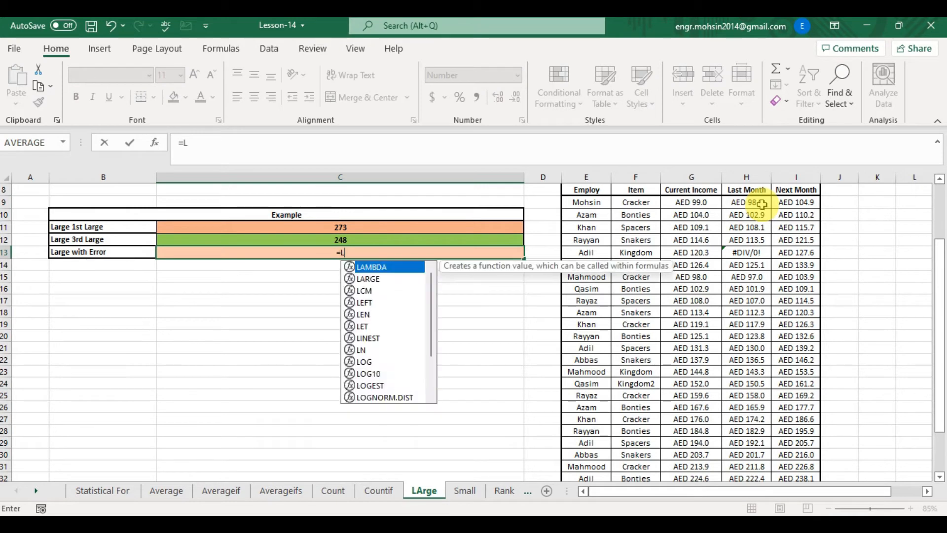
text(ARG)
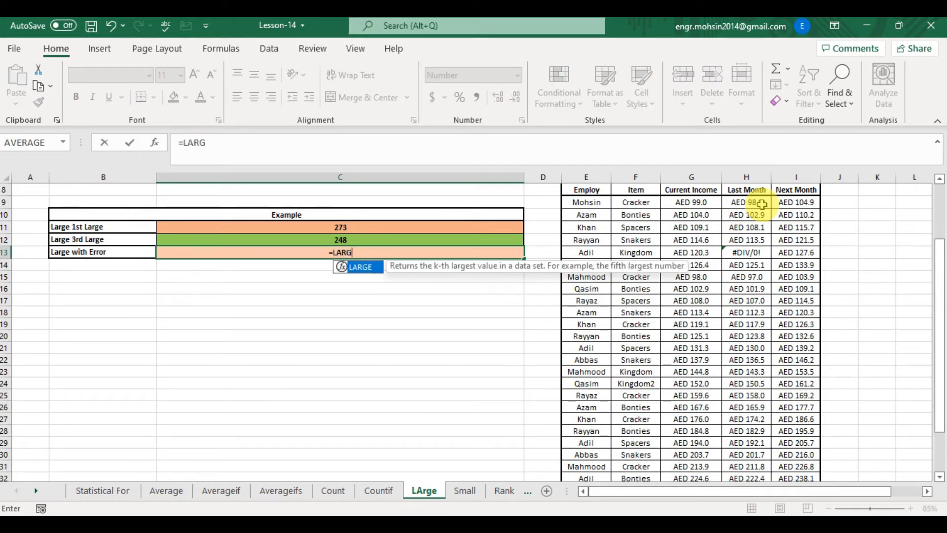
key(Tab)
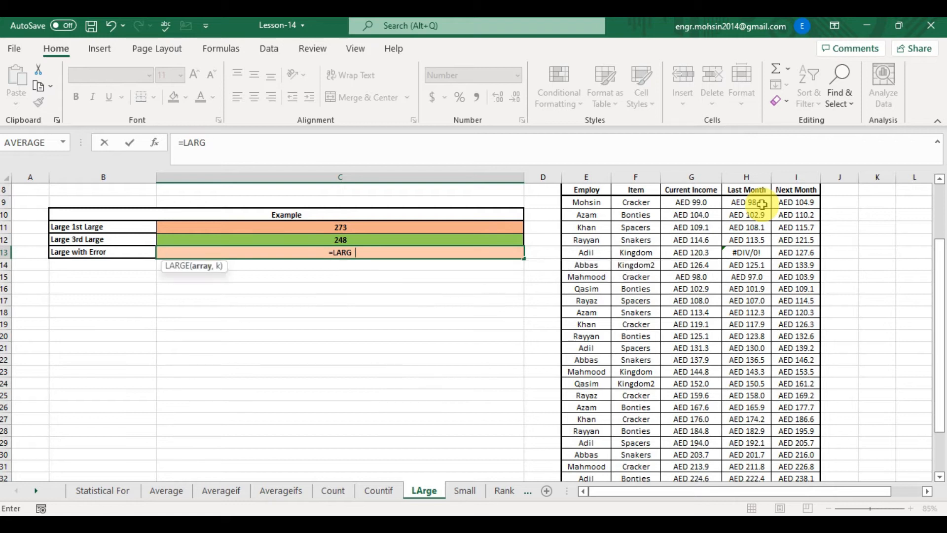
key(Right)
key(Right)
key(Right)
key(Right)
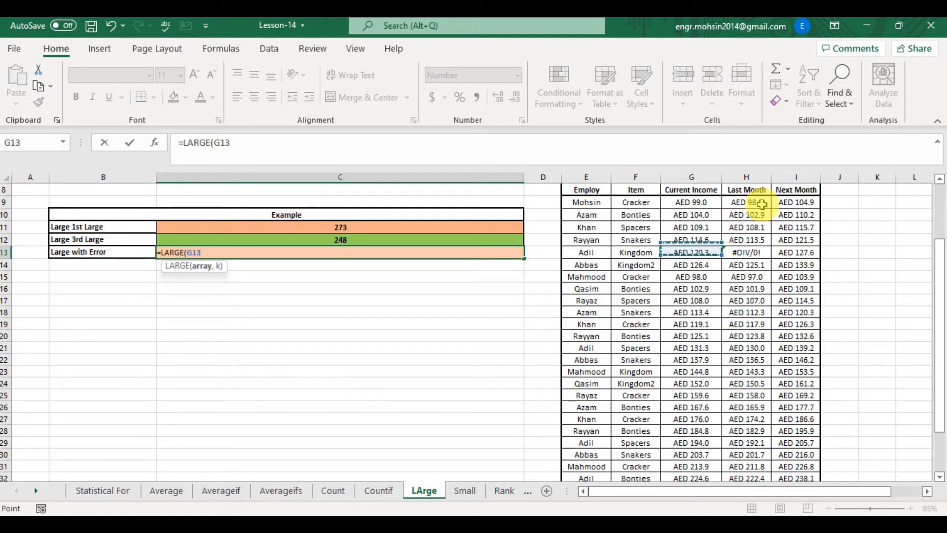
key(Up)
key(Up)
key(Up)
key(Up)
key(Right)
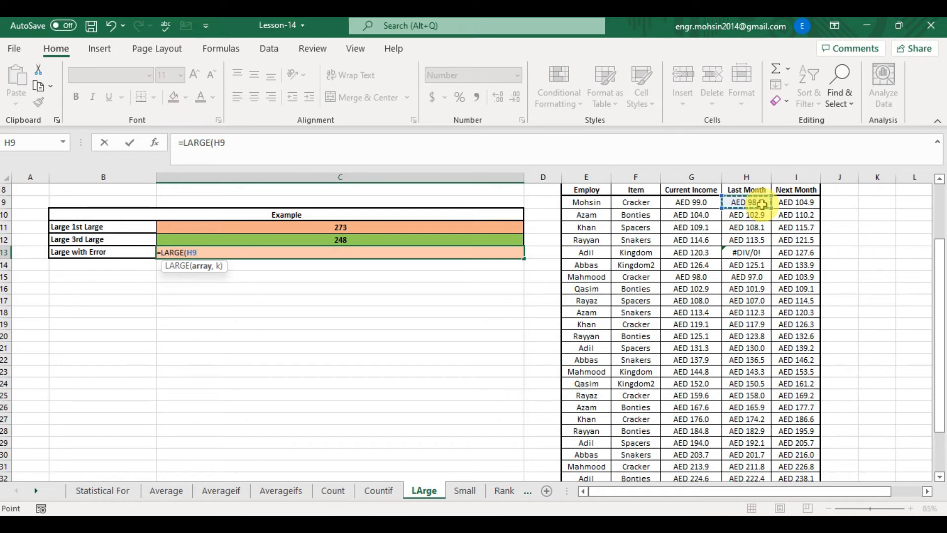
key(Down)
key(Down)
key(Down)
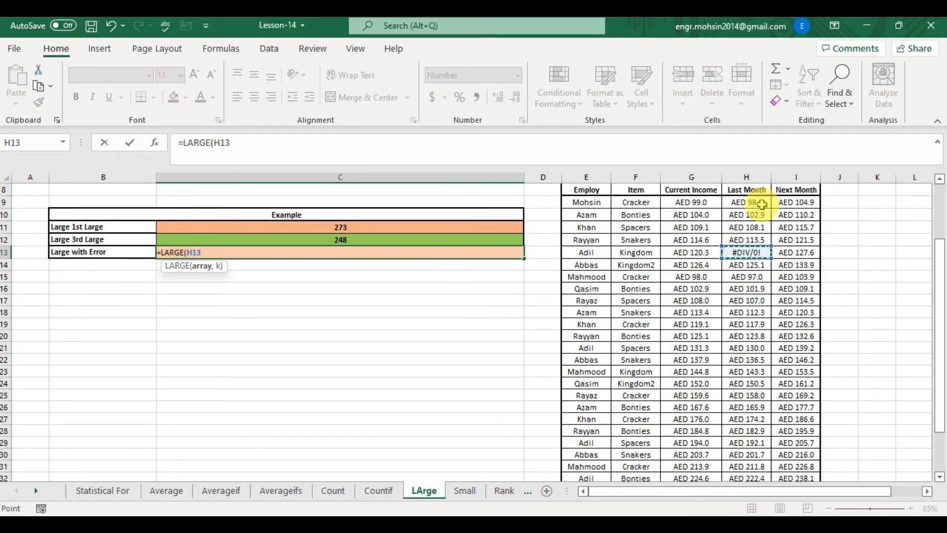
key(Up)
key(Up)
key(Up)
key(ctrl+shift+Down)
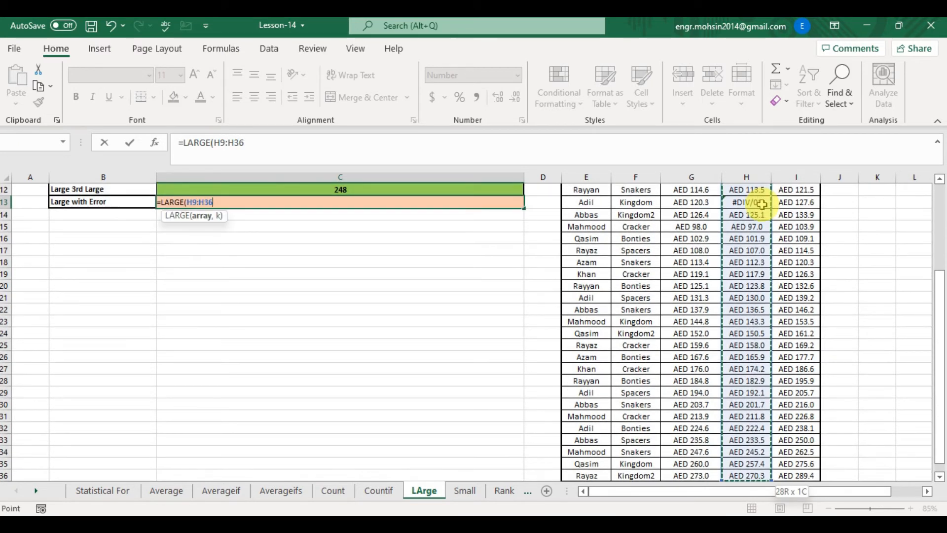
text(,1)
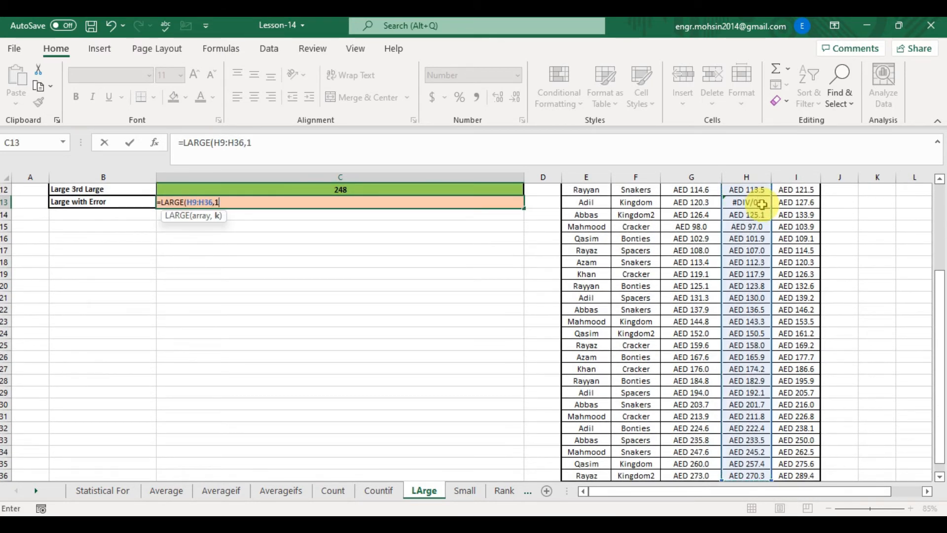
text())
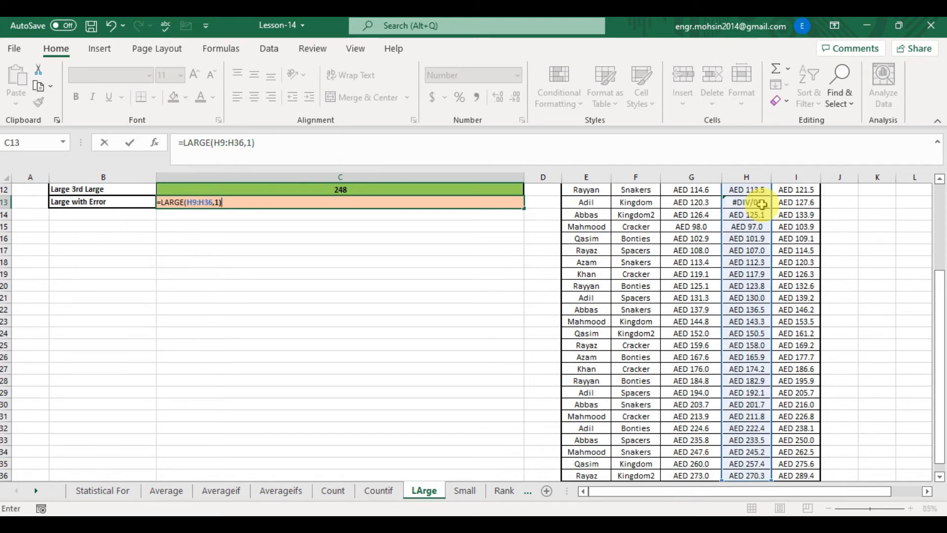
key(Return)
key(Up)
key(Up)
key(Up)
key(Down)
key(Down)
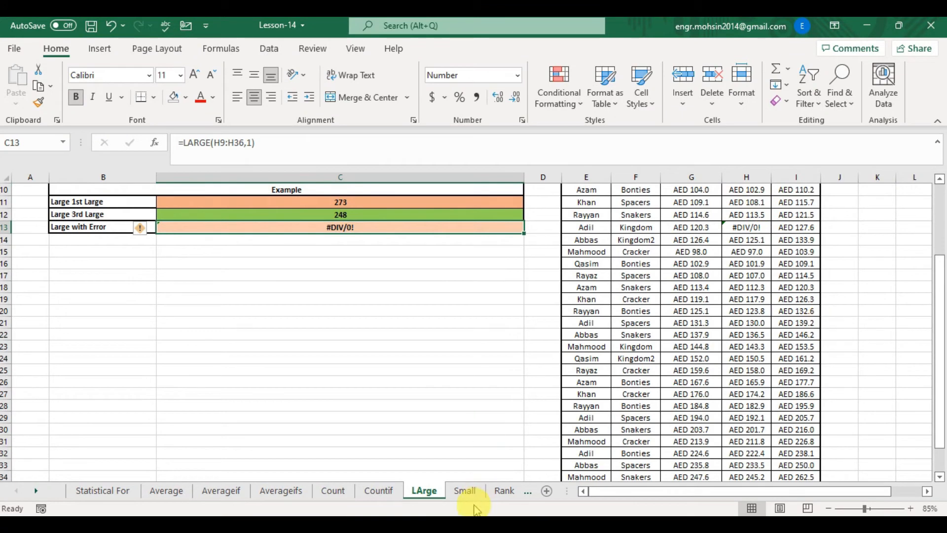
- Open the Small sheet and in C11 enter a SMALL formula returning the 1st smallest value of G9:G36
click(464, 490)
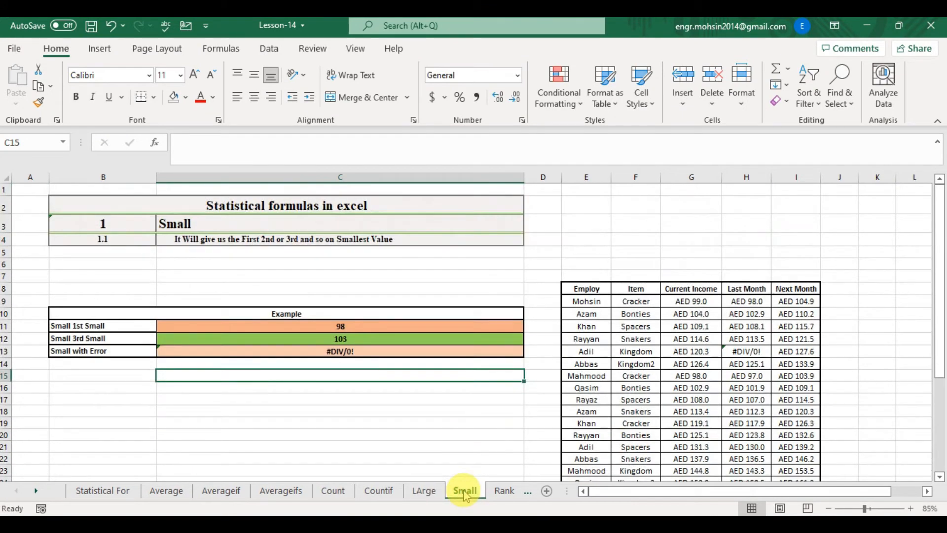
click(249, 239)
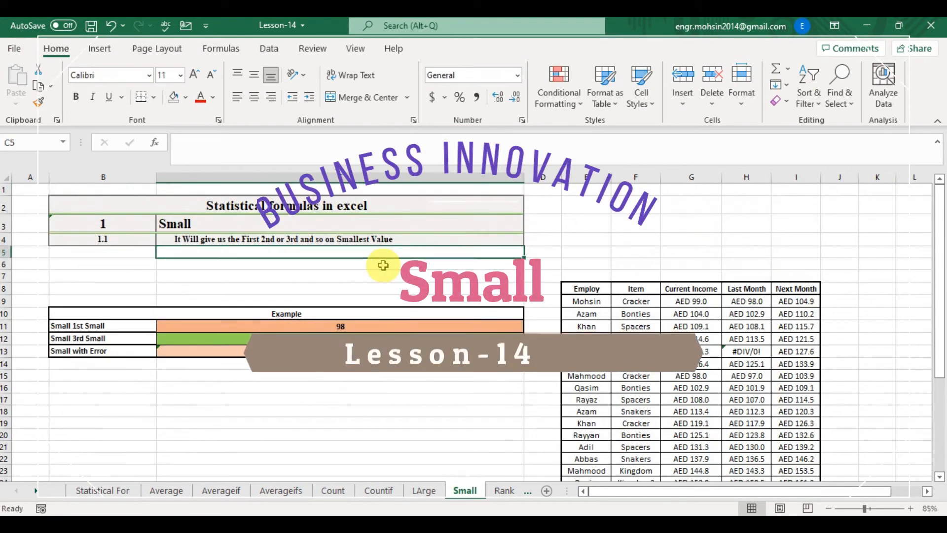
key(Up)
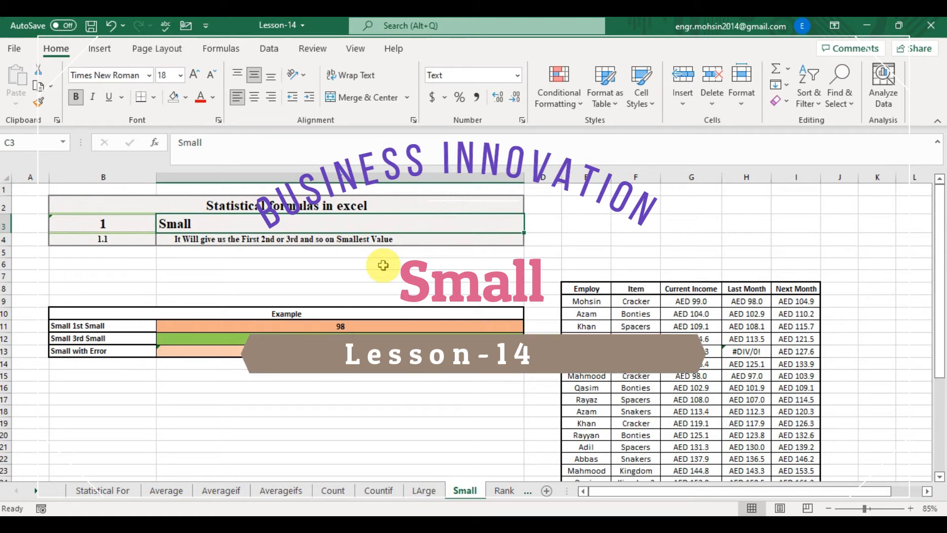
key(Down)
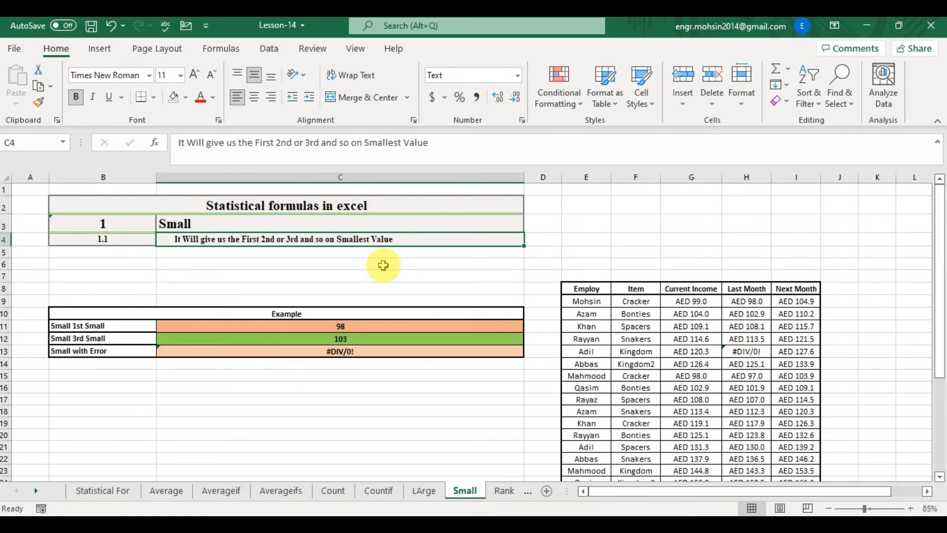
key(Down)
key(Down)
key(Down)
key(Down)
key(Down)
key(Down)
key(Down)
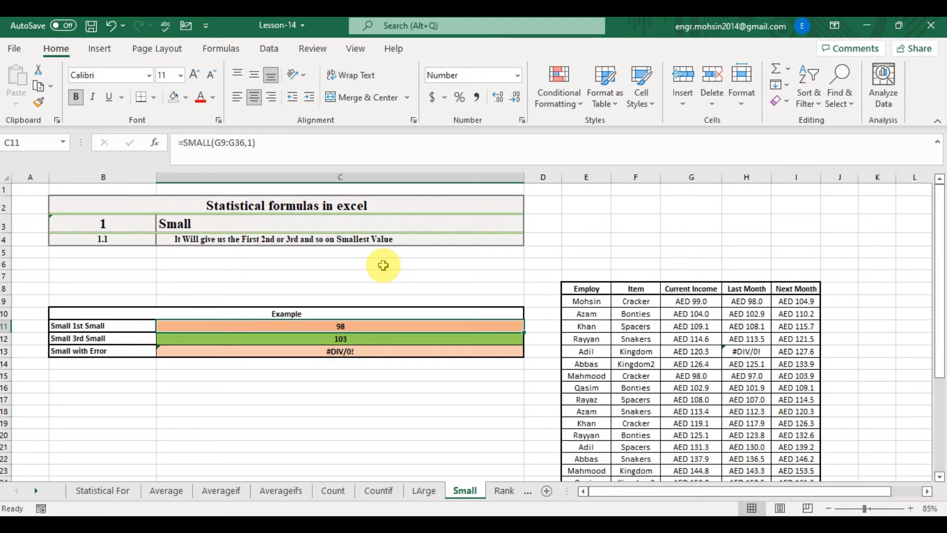
text(=SMA)
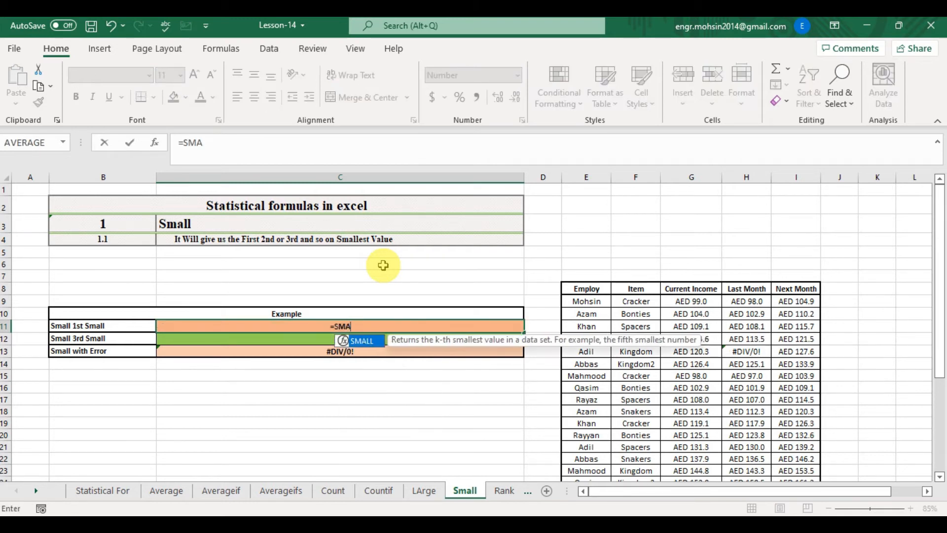
text(LL()
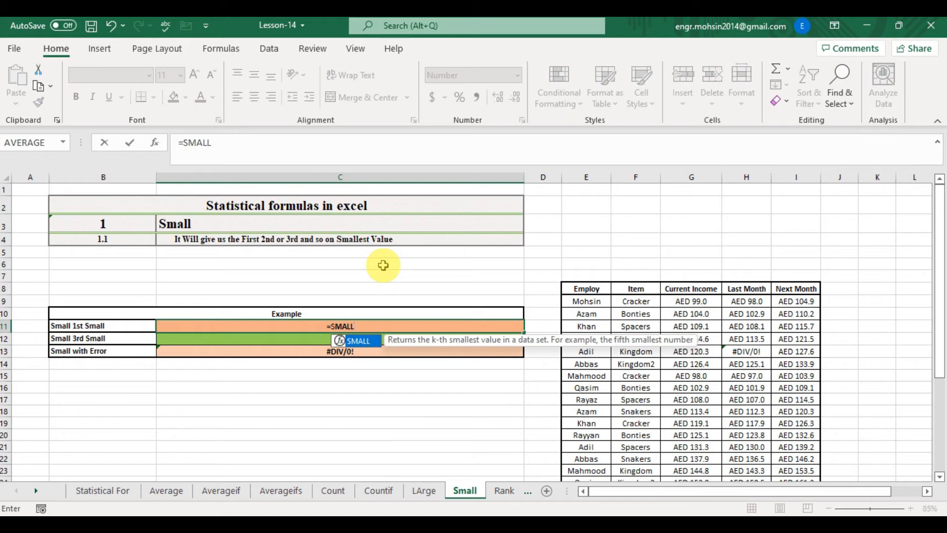
key(Right)
key(Right)
key(Right)
key(Right)
key(Up)
key(Up)
key(ctrl+shift+Down)
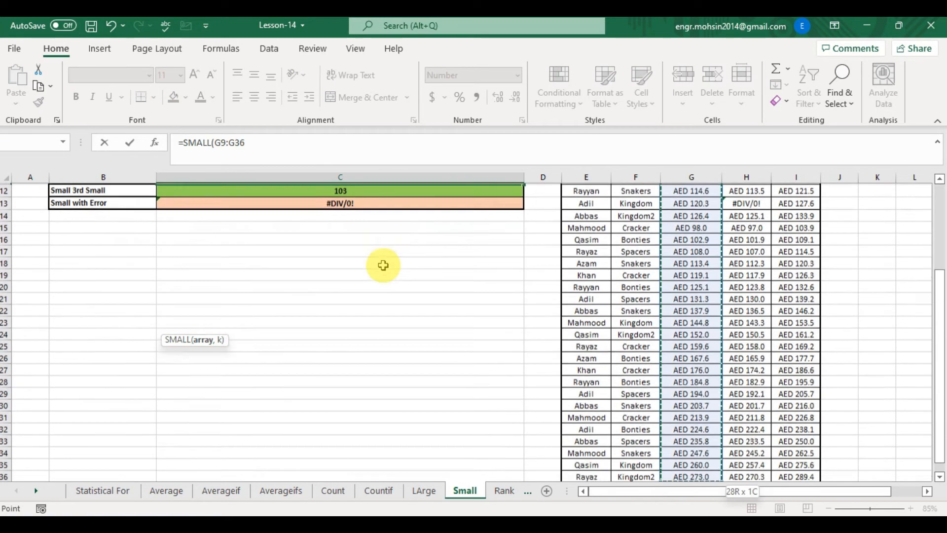
text(,)
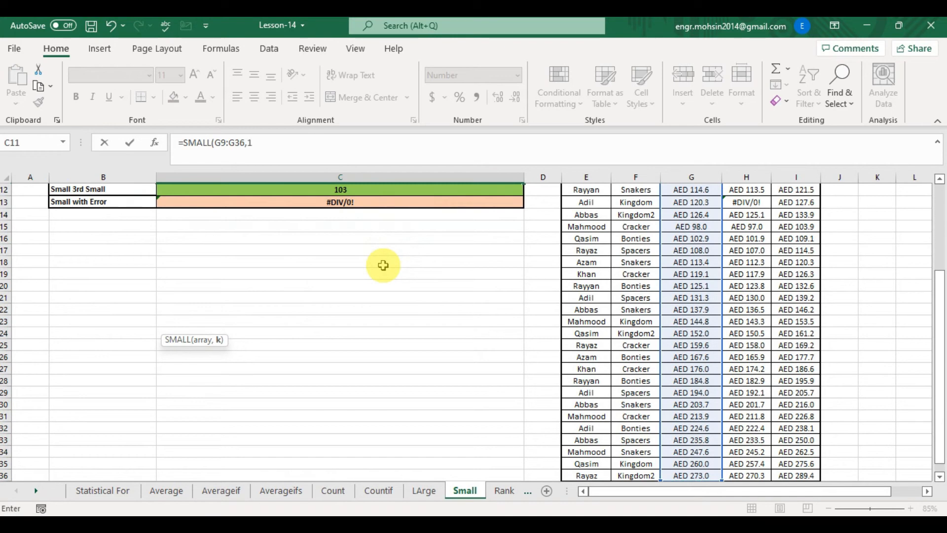
text(1))
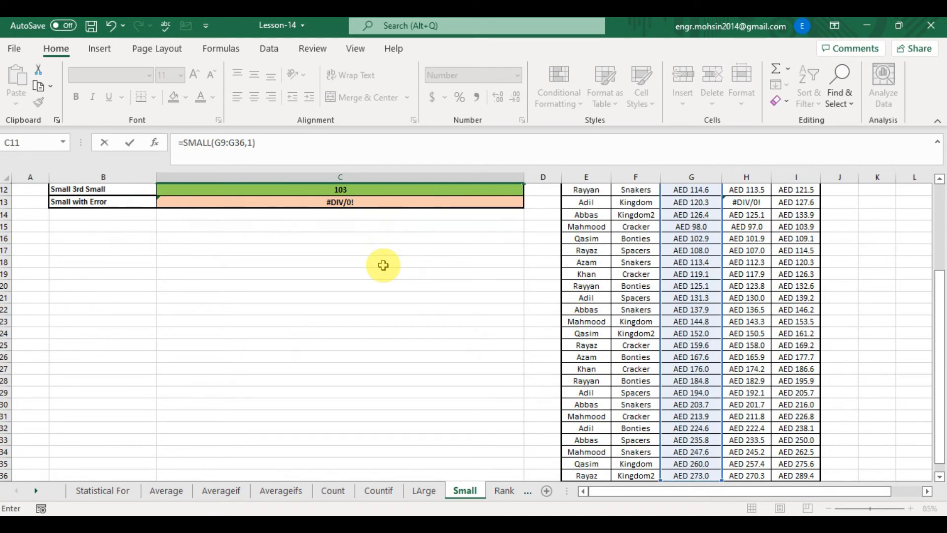
key(Return)
- Browse the Example cells and the Current Income column cells to review their formulas
key(Up)
key(Up)
key(Up)
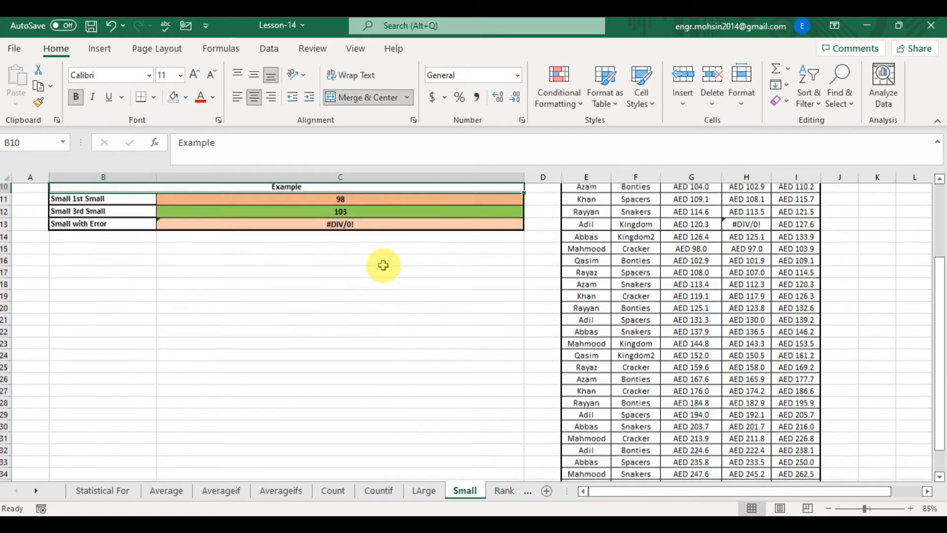
key(Down)
key(Down)
key(Down)
key(Up)
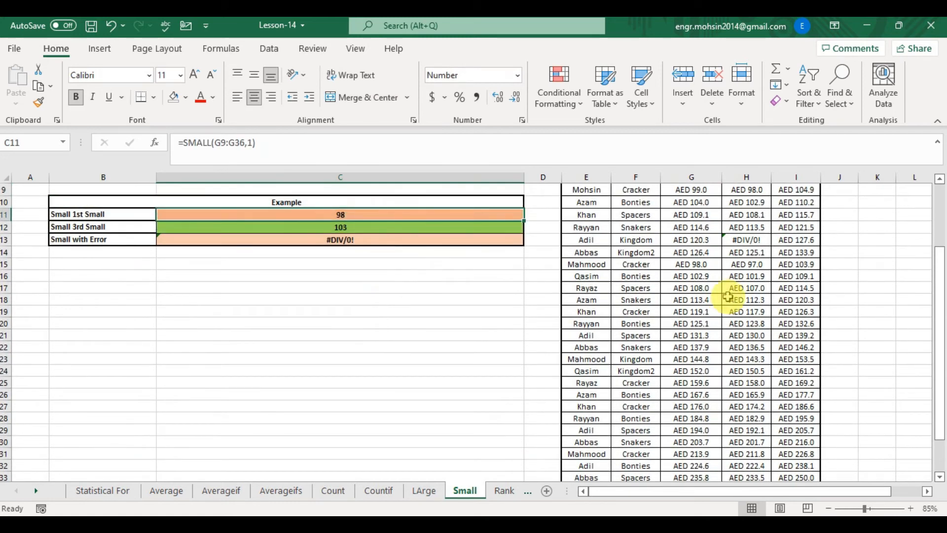
click(706, 189)
scroll(705, 188, up, 1)
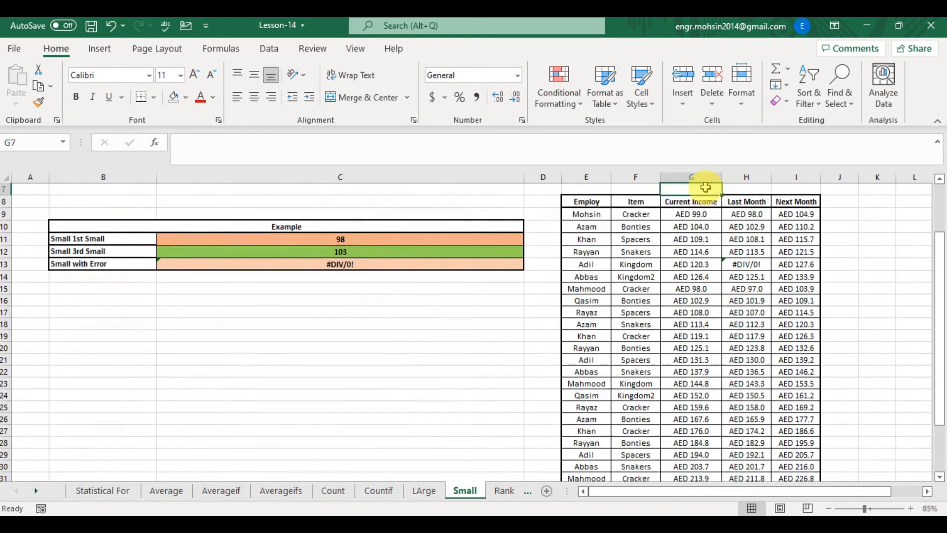
key(Down)
key(Down)
key(Down)
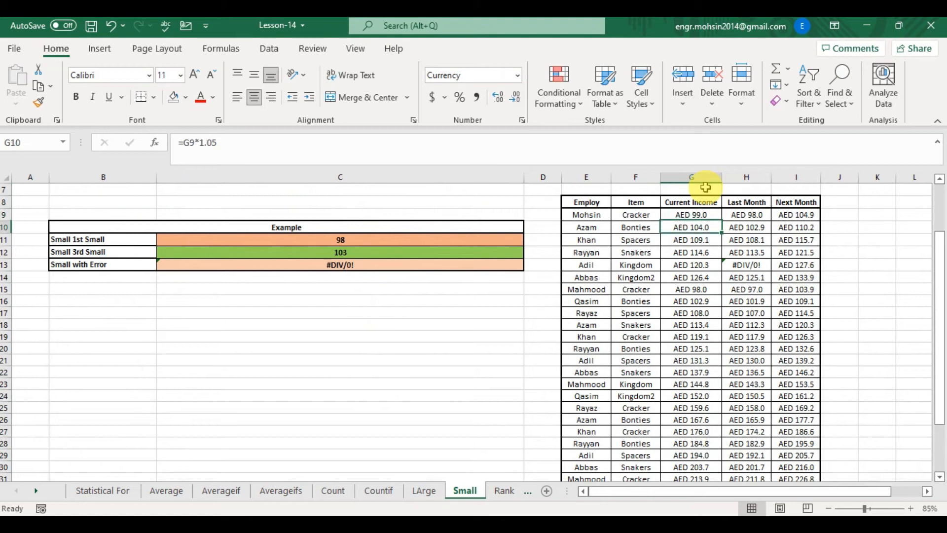
key(Down)
key(Down)
key(Down)
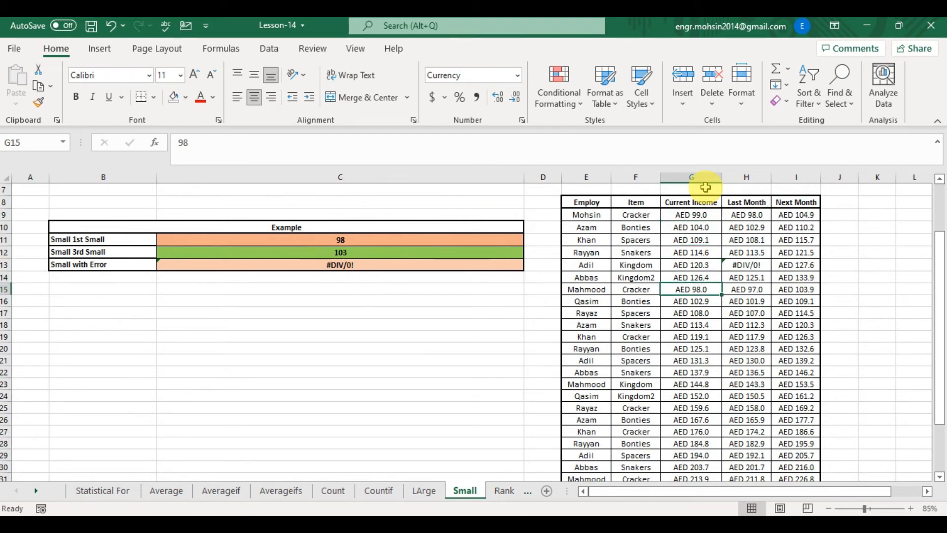
click(264, 249)
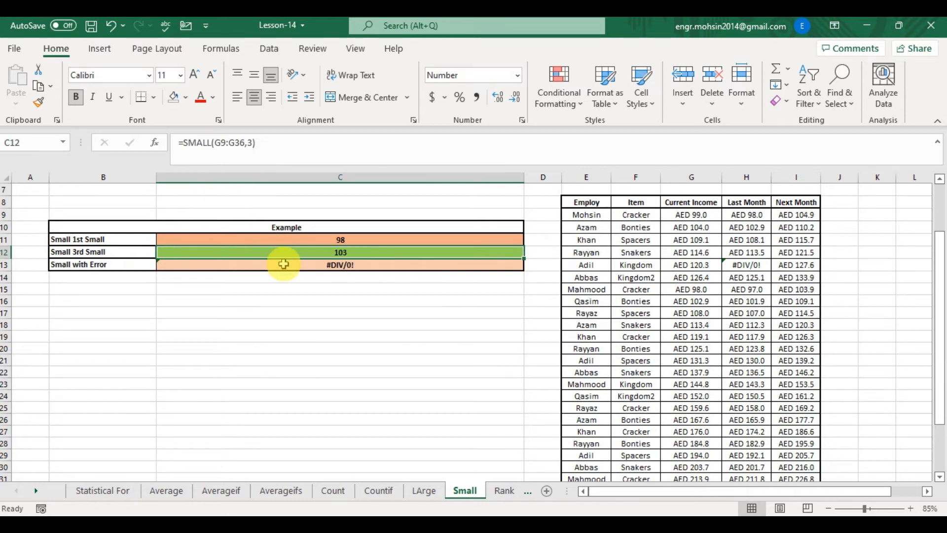
click(283, 265)
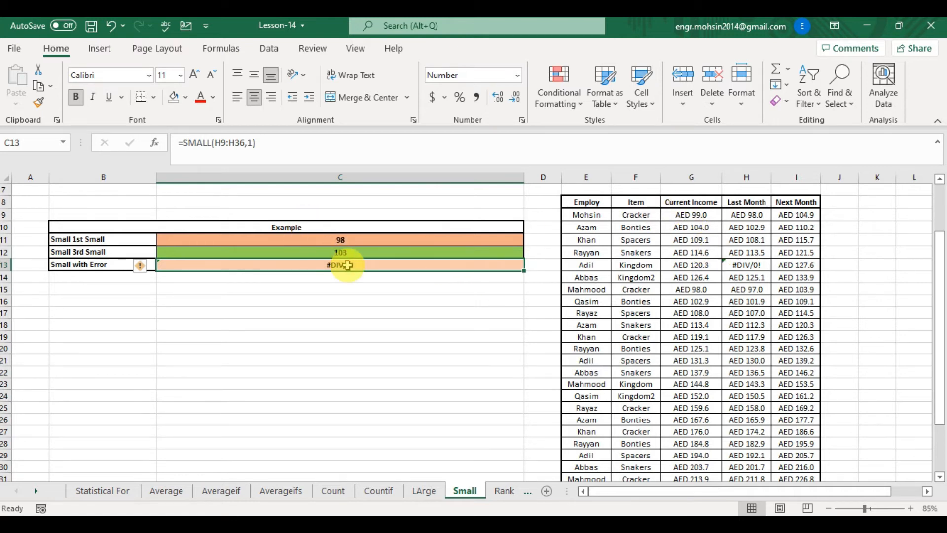
- In C13, enter a SMALL formula returning the 1st smallest value of the Last Month range H9:H36
text(=)
text(SMAL)
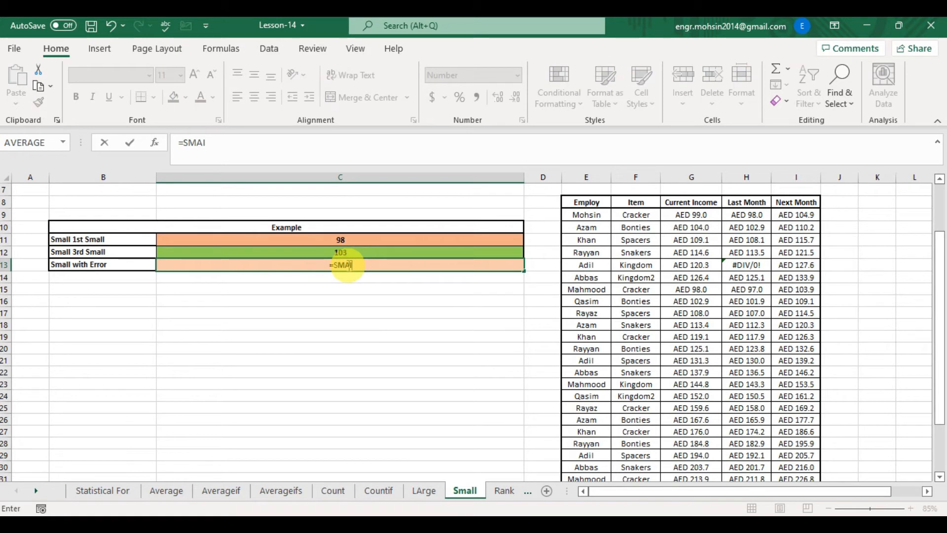
key(BackSpace)
key(Tab)
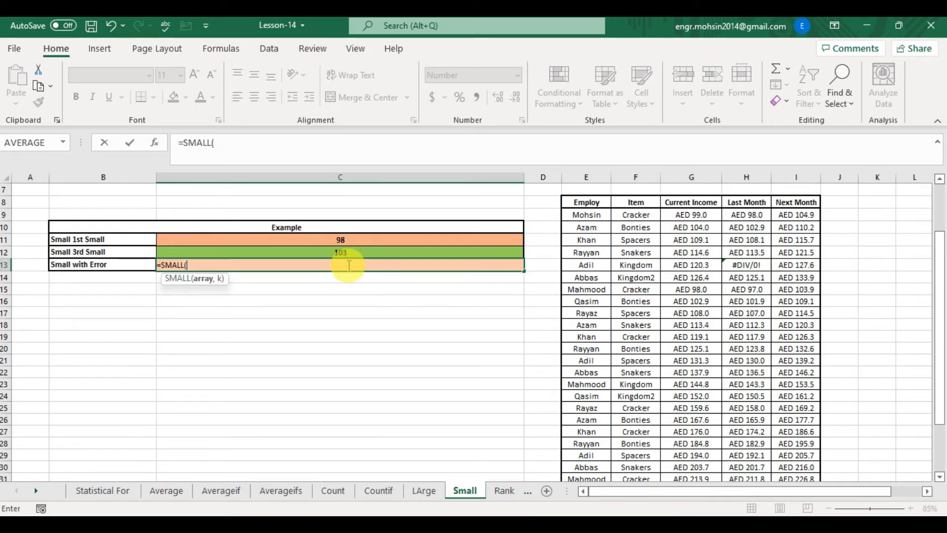
key(Right)
key(Right)
key(Right)
key(Right)
key(Right)
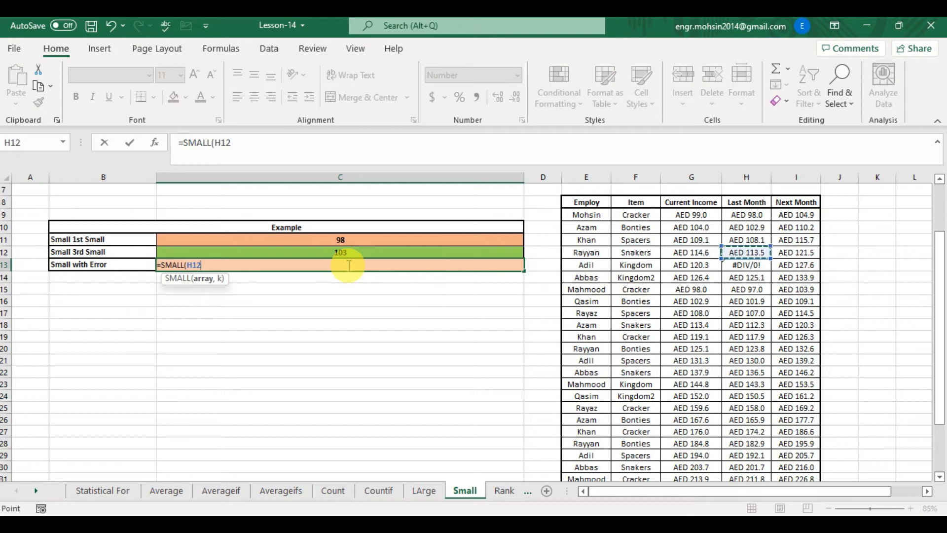
key(Up)
key(Up)
key(Up)
key(Up)
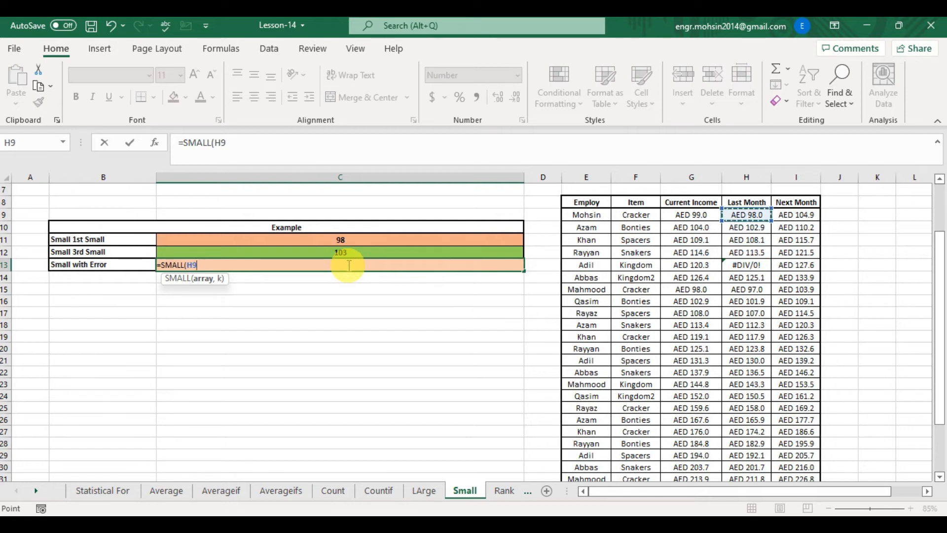
key(ctrl+shift+Down)
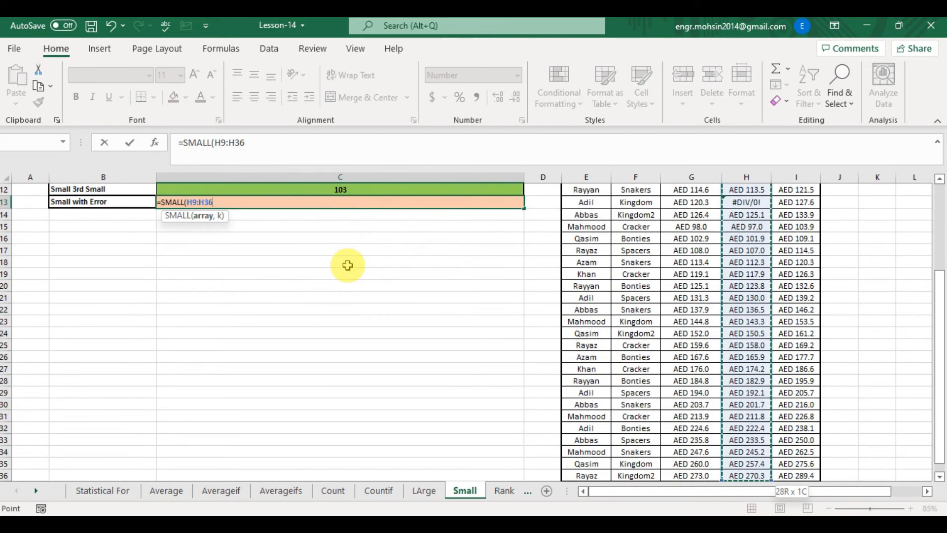
text(,1))
key(Return)
- Move through the Small sheet's Example rows to review their results
key(Up)
key(Up)
key(Up)
key(Up)
key(Up)
key(Up)
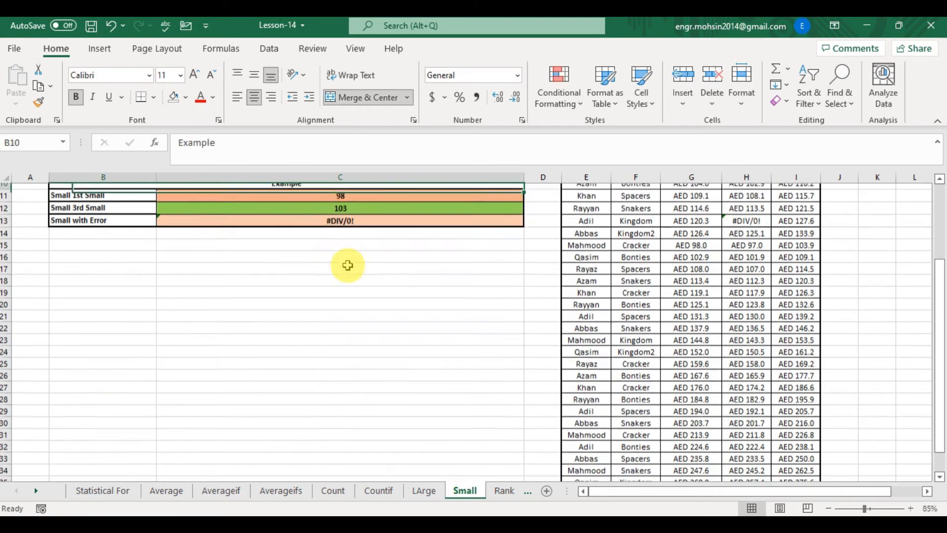
key(Down)
key(Down)
key(Down)
key(Down)
key(Down)
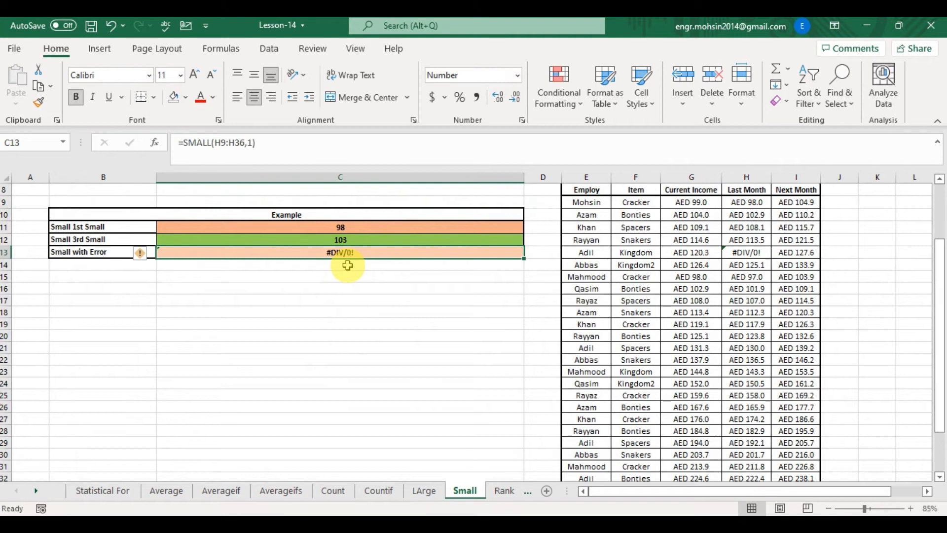
- Open the Rank sheet and move down to the Rank example cell to view its formula
click(38, 490)
click(39, 491)
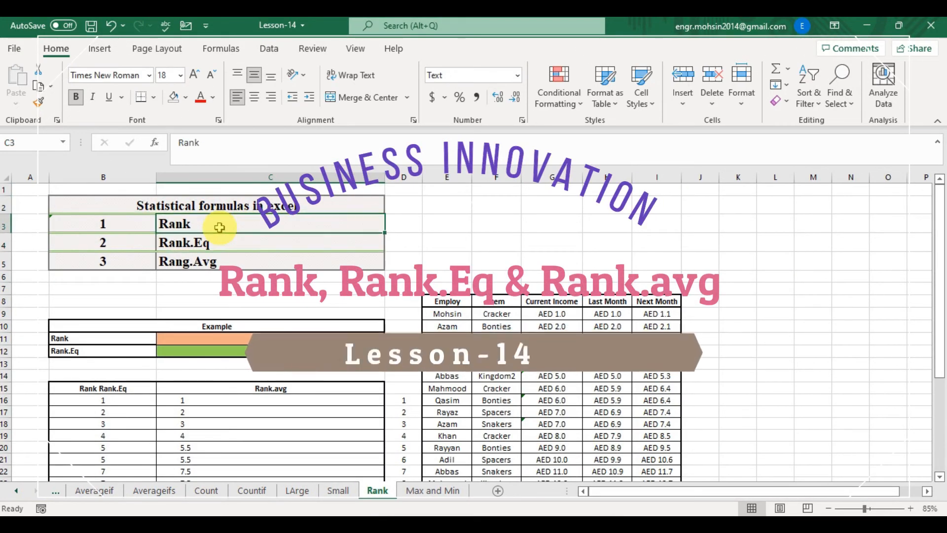
key(Down)
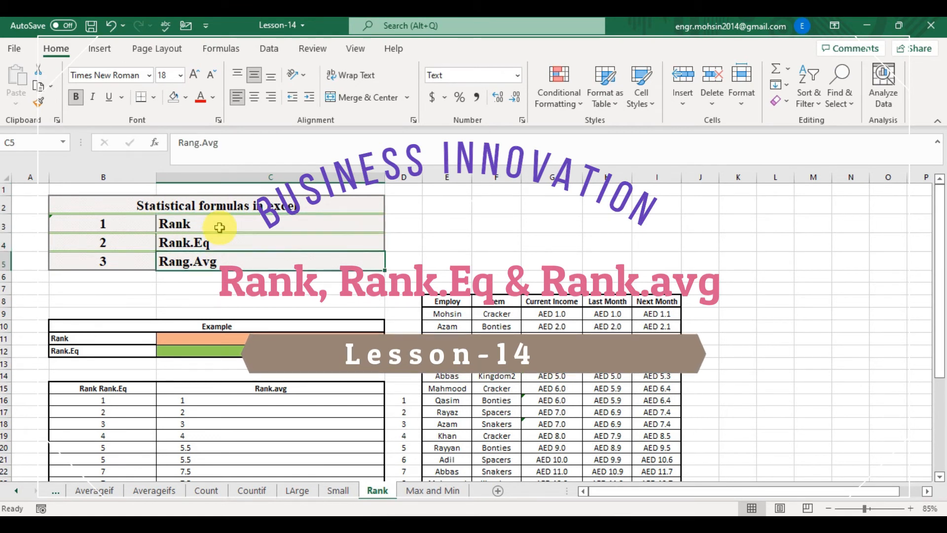
key(Down)
key(Down)
key(Down)
key(Down)
key(Down)
key(Down)
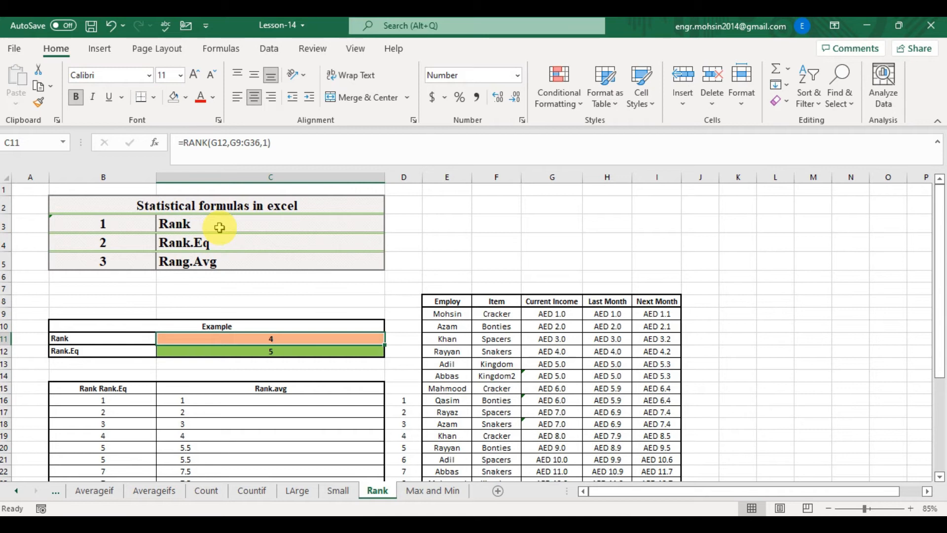
- In C11, enter a RANK formula ranking G12 within the Current Income range G9:G36 in ascending order (1)
text(=)
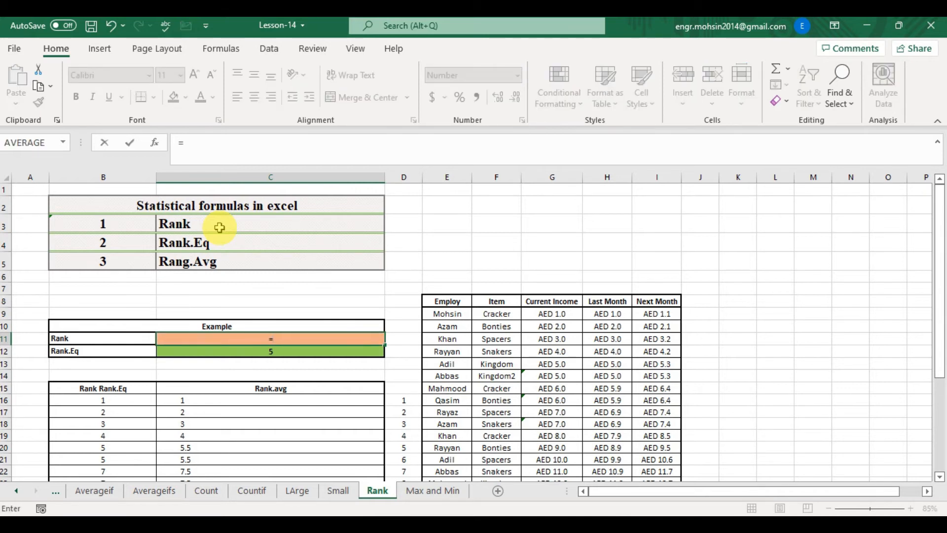
text(RANK)
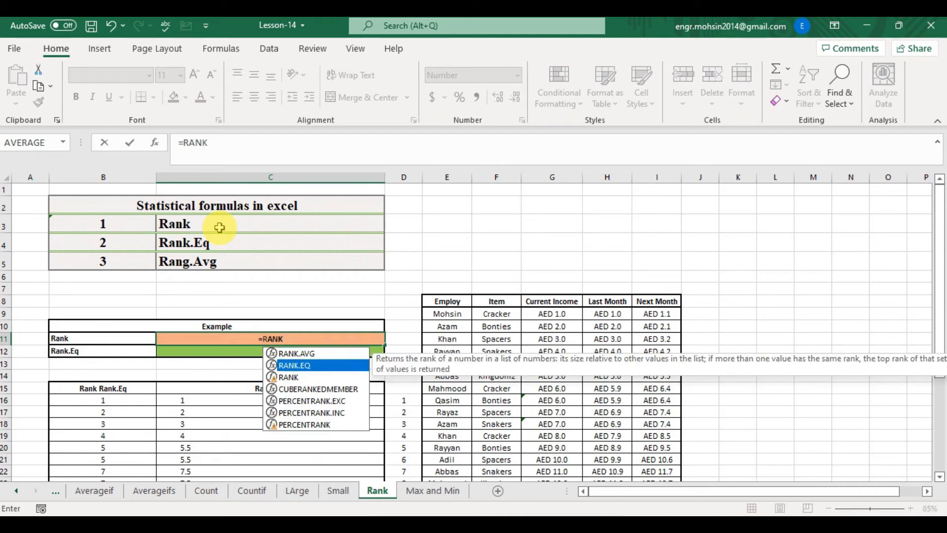
key(Down)
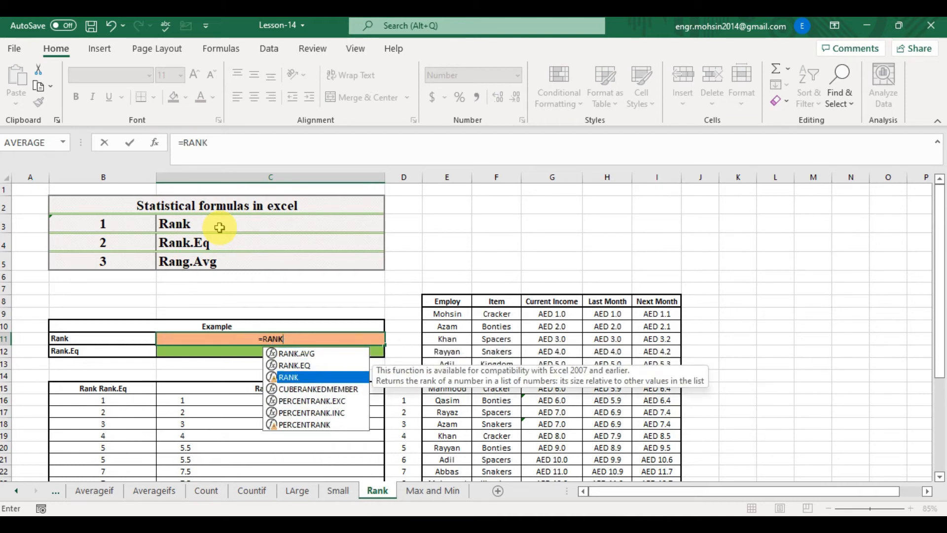
key(Tab)
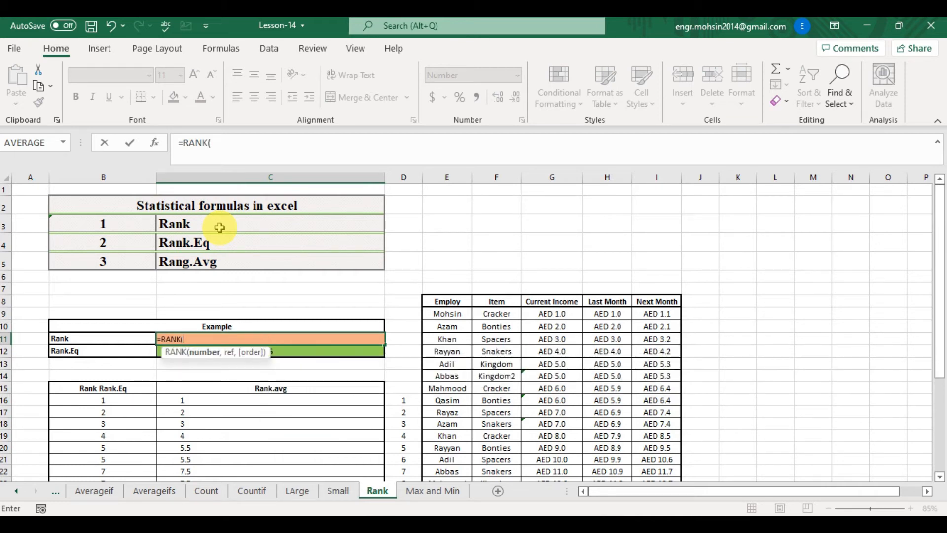
key(Right)
key(Right)
key(Right)
key(Right)
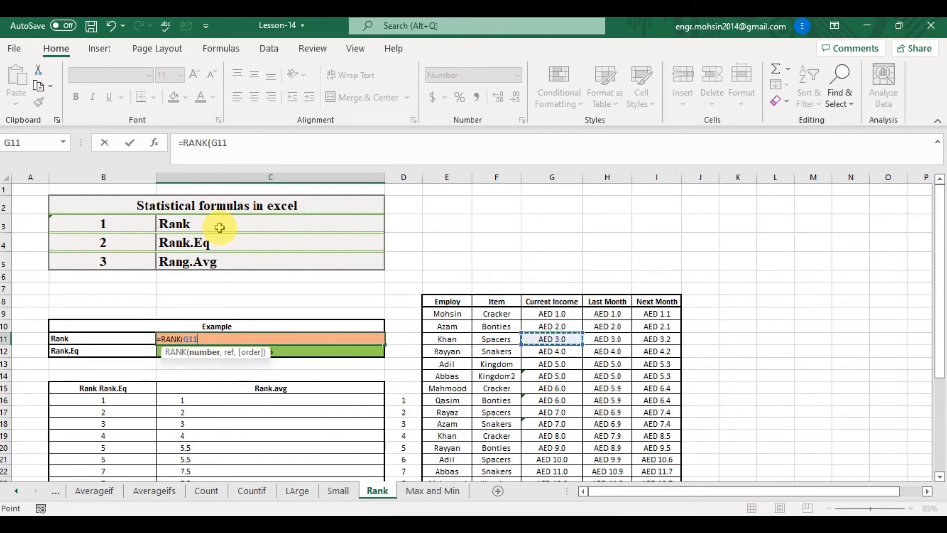
key(Down)
key(Down)
key(Up)
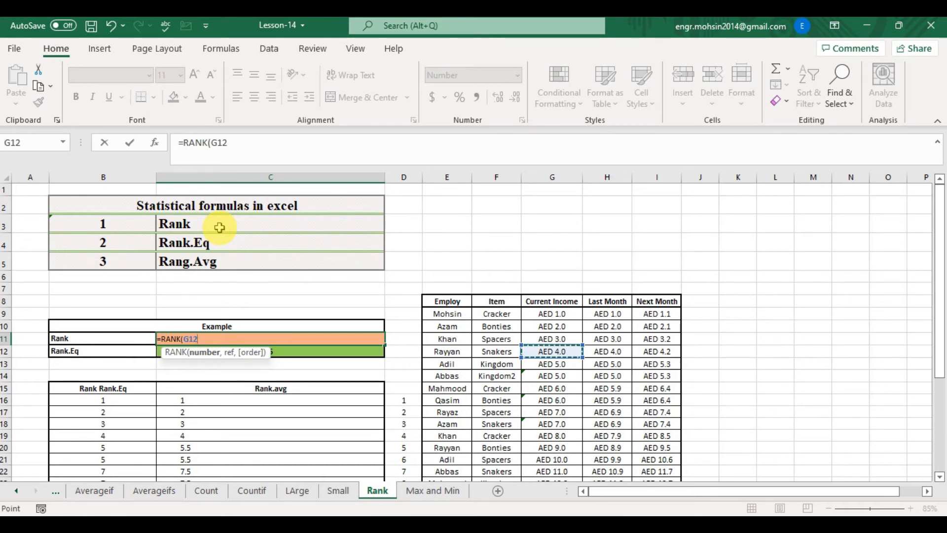
text(,)
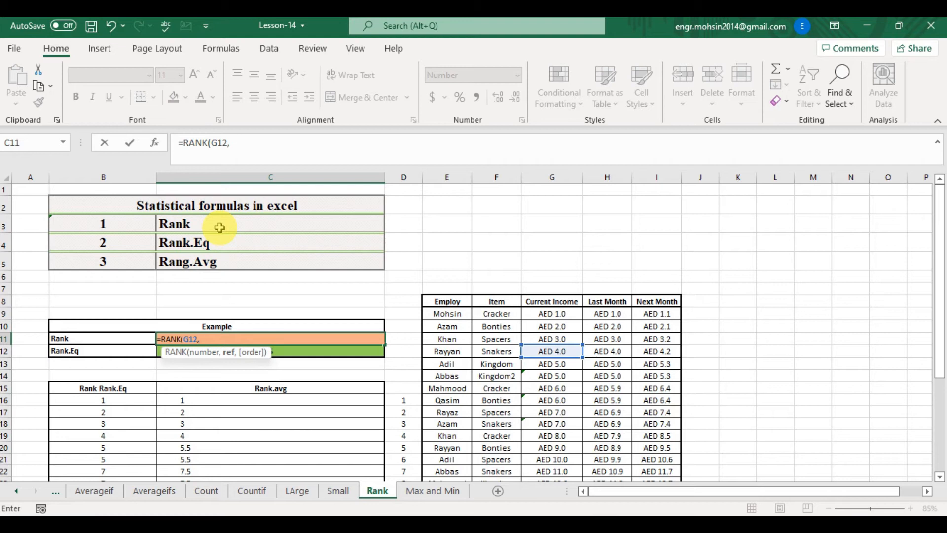
key(Right)
key(Right)
key(Right)
key(Right)
key(Up)
key(Up)
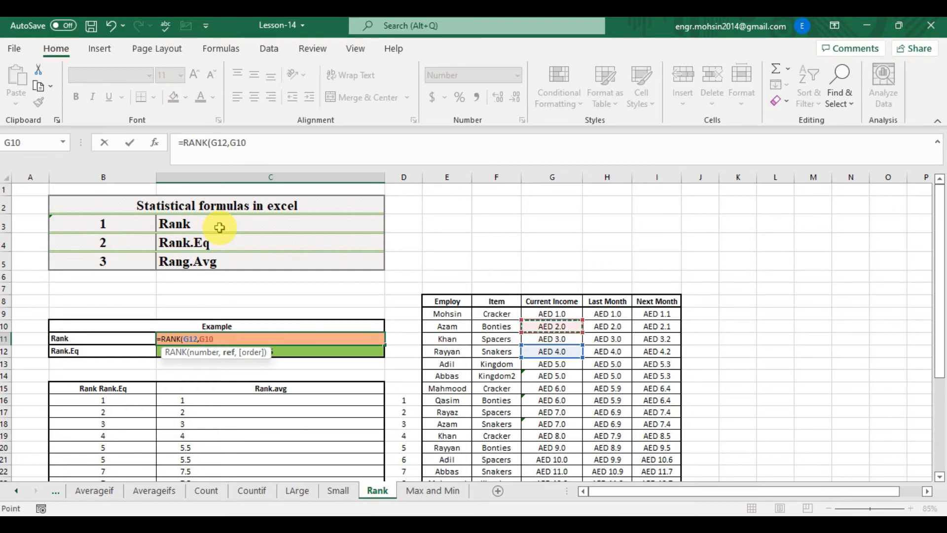
key(shift+Down)
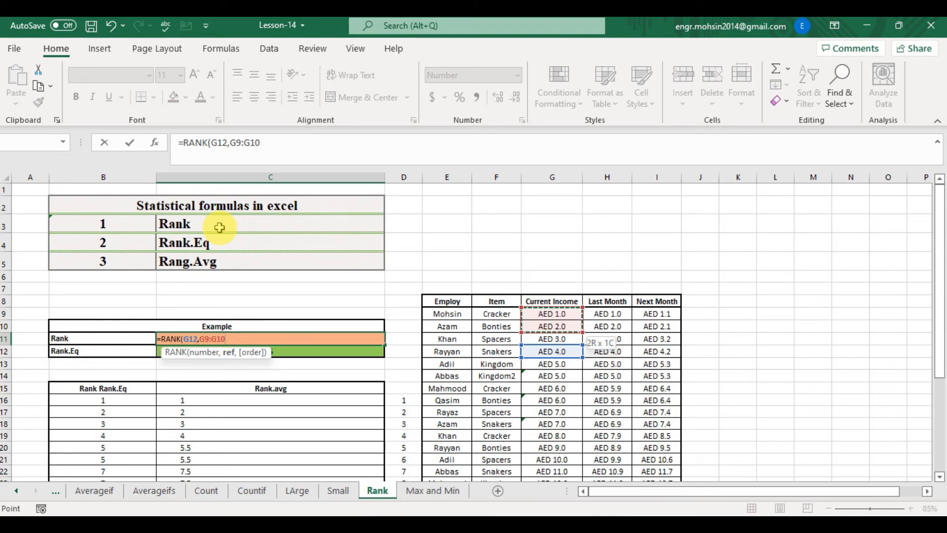
key(shift+Down)
key(shift+Down)
key(shift+Down)
key(shift+Down)
key(shift+Down)
key(shift+Down)
key(shift+Down)
key(shift+Down)
key(shift+Down)
key(shift+Down)
key(shift+Down)
key(shift+Down)
key(shift+Down)
key(shift+Down)
key(shift+Down)
key(shift+Down)
key(shift+Down)
key(shift+Down)
key(shift+Down)
key(shift+Down)
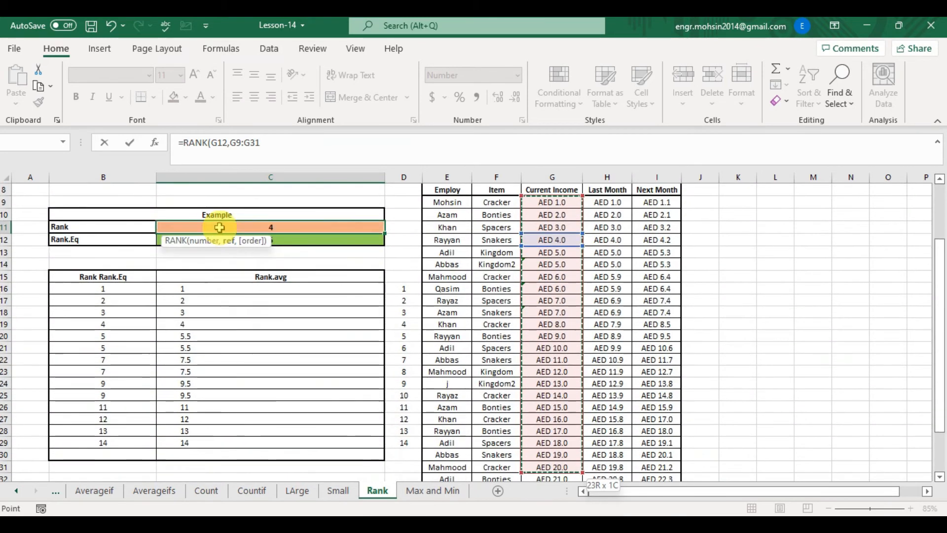
key(shift+Down)
key(shift+Down)
key(shift+Down)
key(shift+Down)
key(shift+Down)
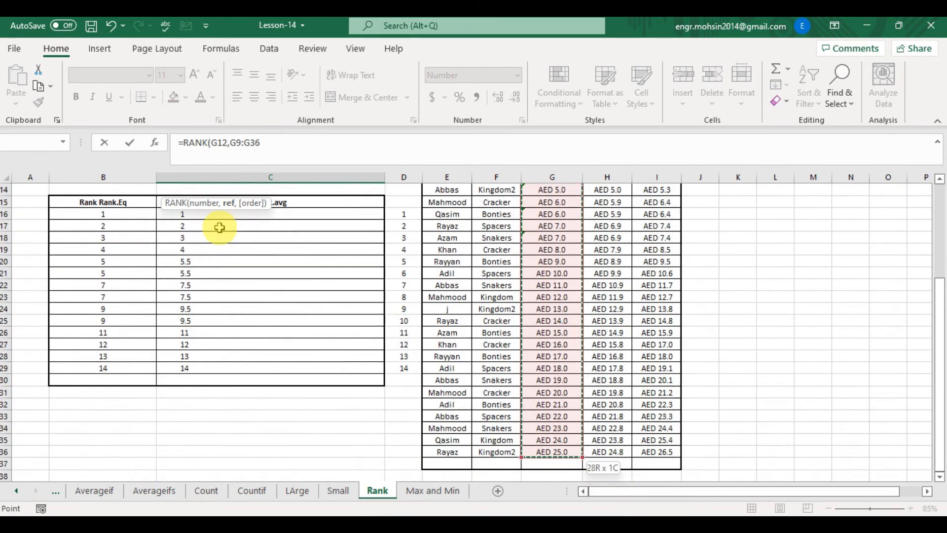
text(,)
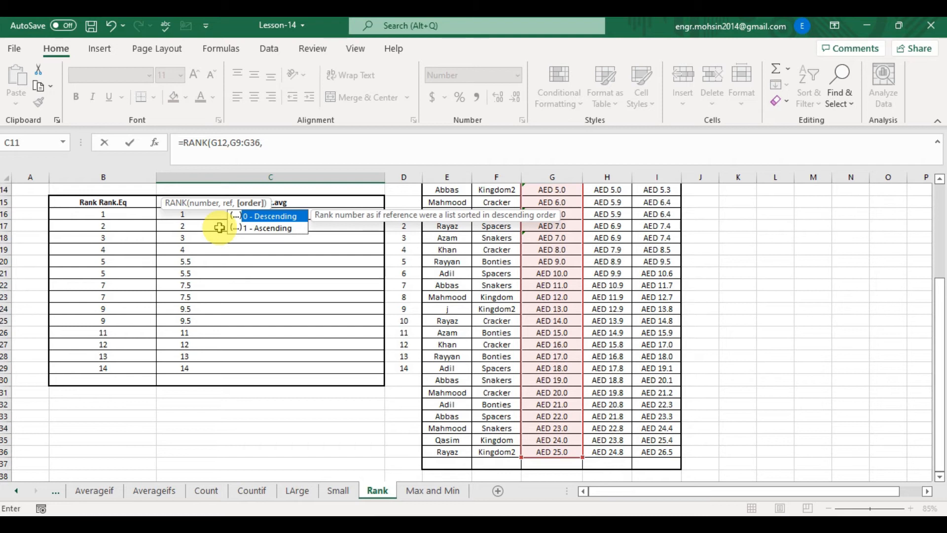
text(1))
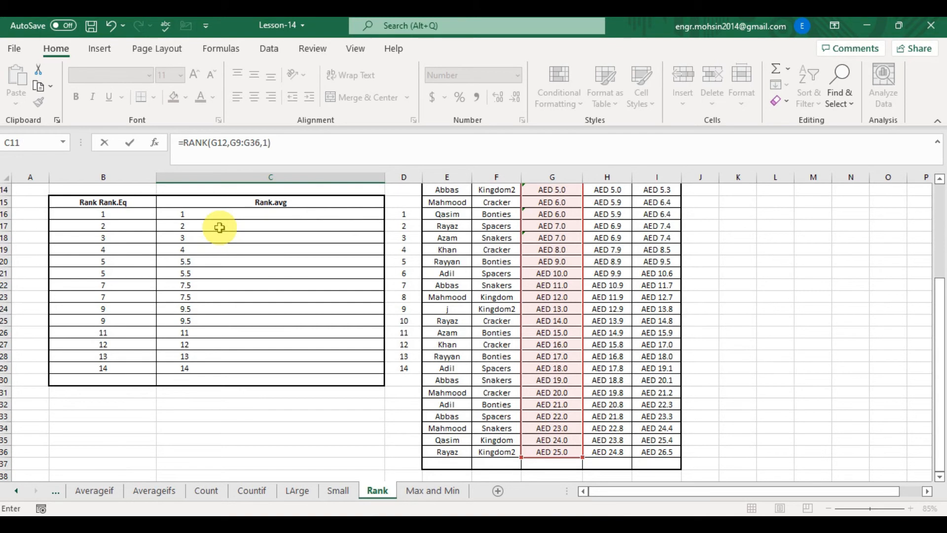
key(Return)
- Move through the Current Income and Last Month cells and select the top values to inspect them
key(Up)
key(Up)
key(Up)
key(Down)
key(Down)
key(Right)
key(Right)
key(Right)
key(Right)
key(Right)
key(Up)
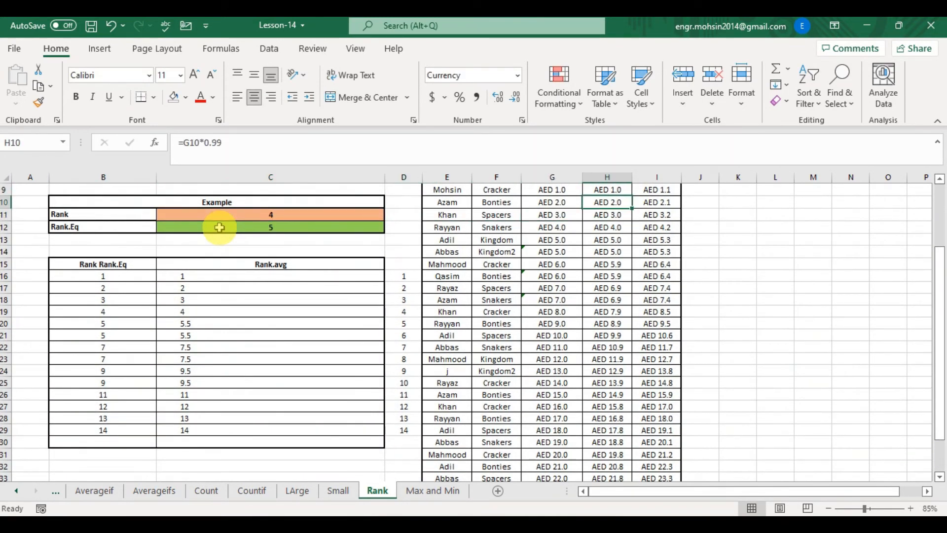
key(Up)
key(Up)
key(Left)
key(Left)
key(Down)
key(Right)
key(shift+Down)
key(shift+Up)
key(shift+Down)
key(shift+Down)
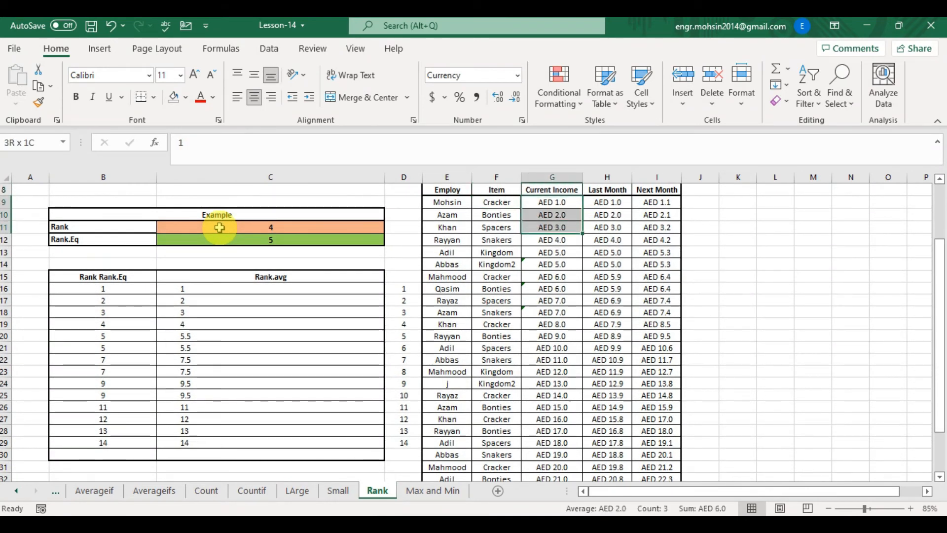
key(shift+Down)
key(shift+Down)
key(shift+Up)
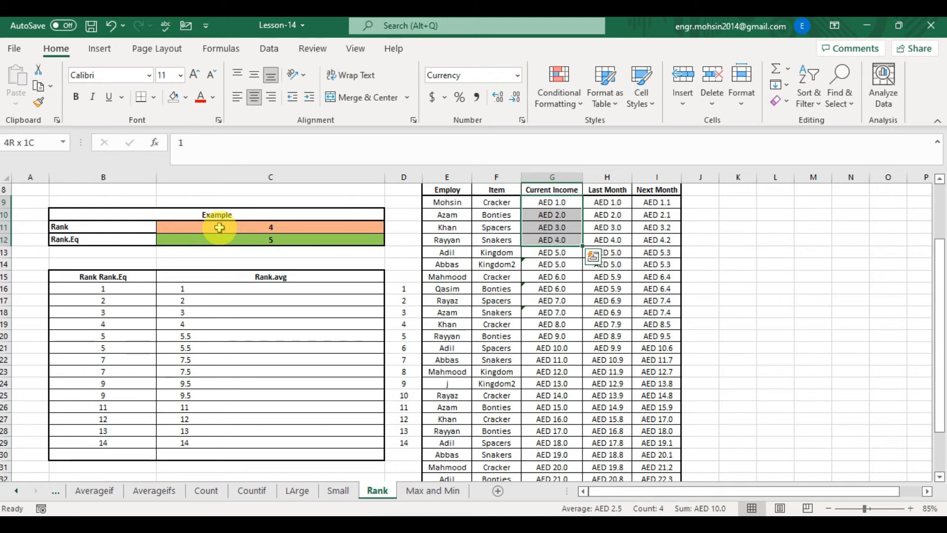
key(Down)
key(Down)
key(Down)
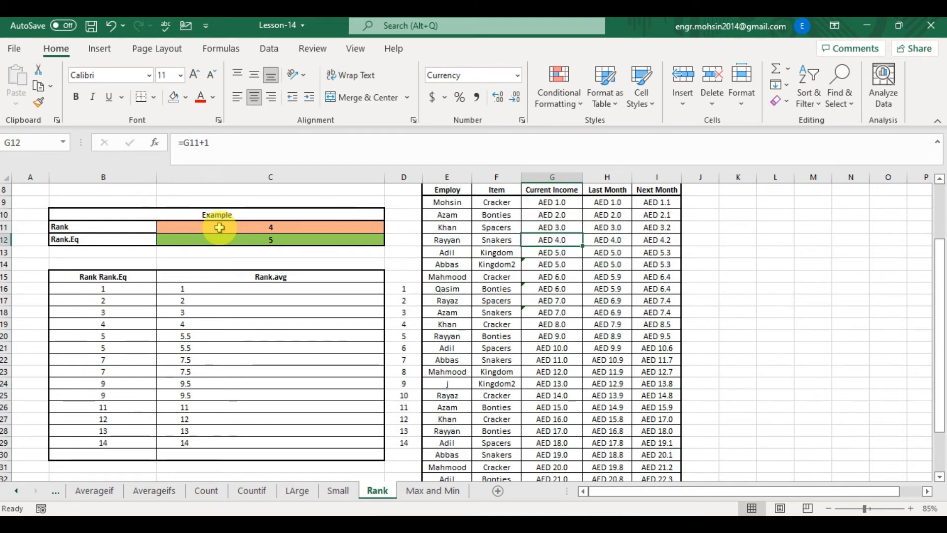
- Edit C11's RANK formula to use order 0 for a descending rank
click(219, 228)
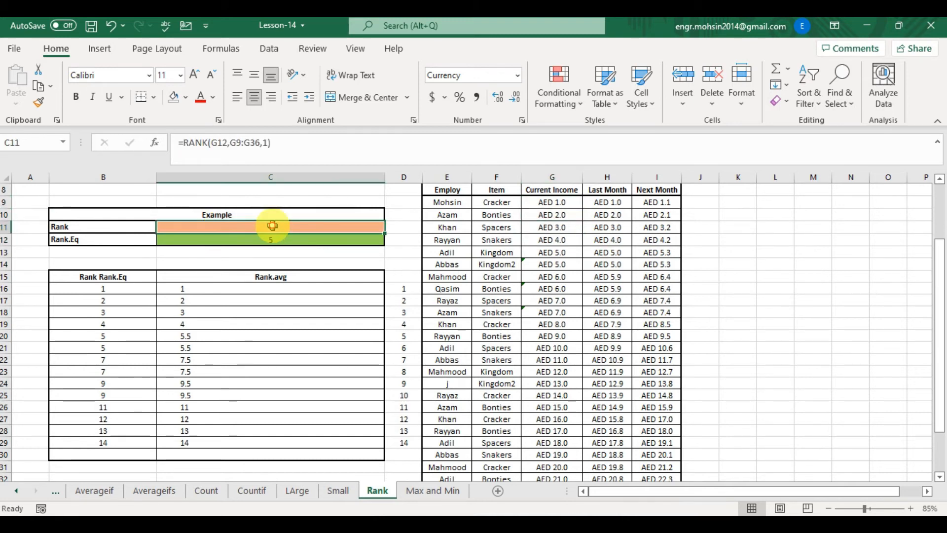
click(270, 143)
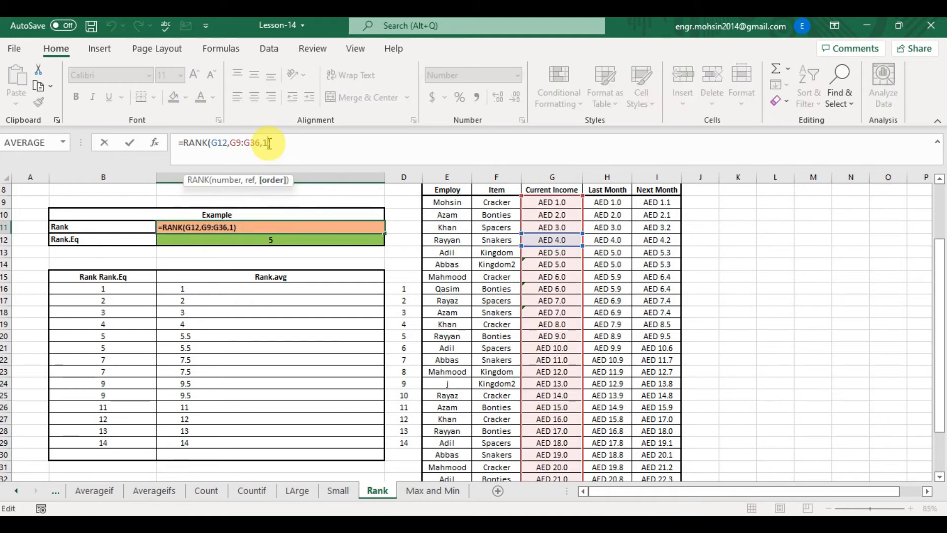
key(BackSpace)
text(0)
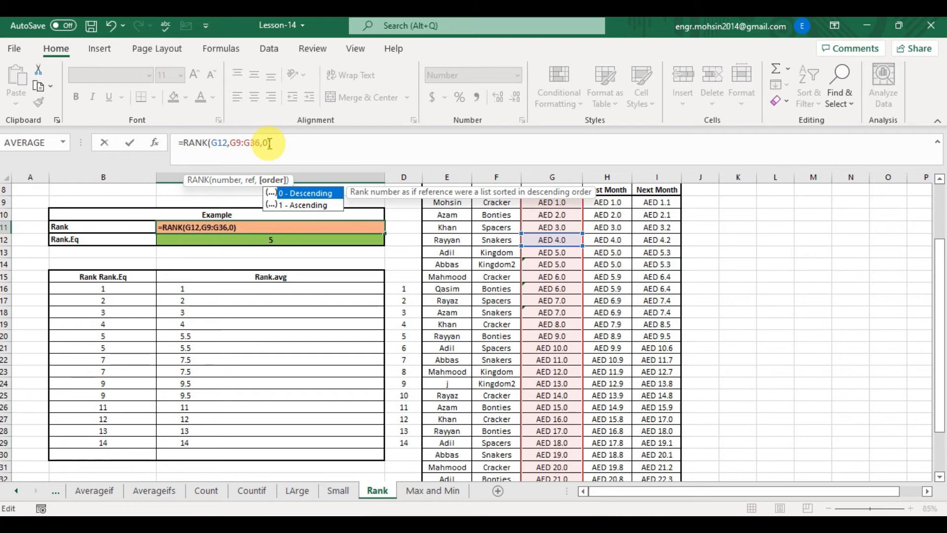
key(Return)
key(Up)
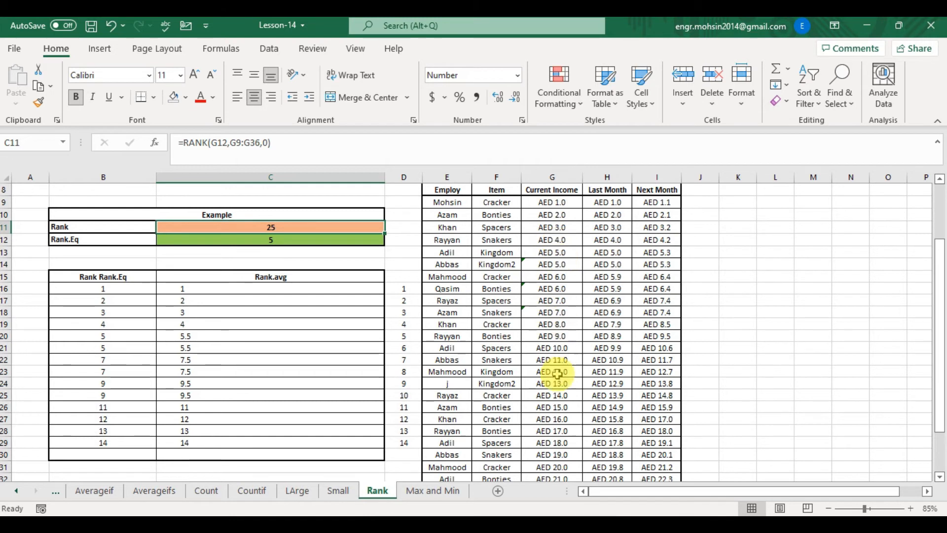
- Move down the Current Income column and select its values to inspect them
click(562, 465)
key(Down)
key(Down)
key(Down)
key(Down)
key(Down)
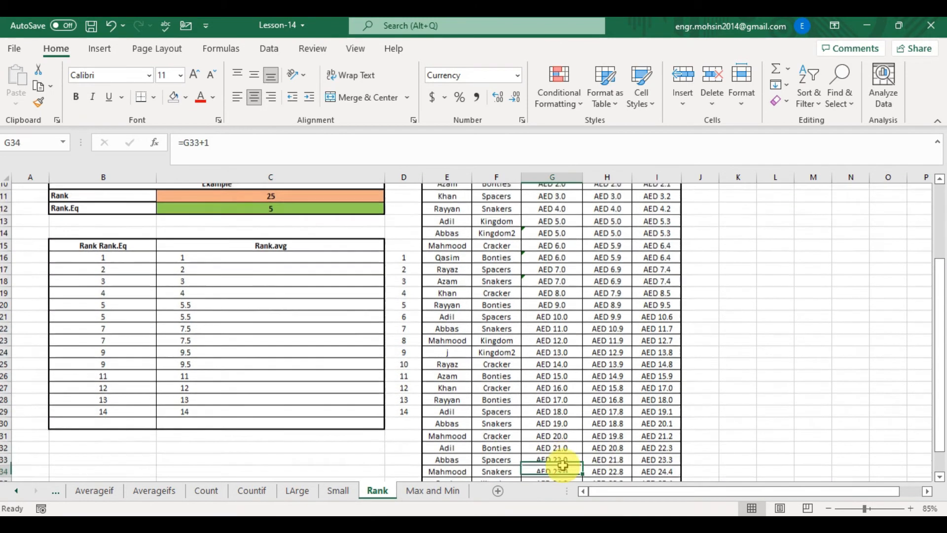
scroll(562, 464, down, 1)
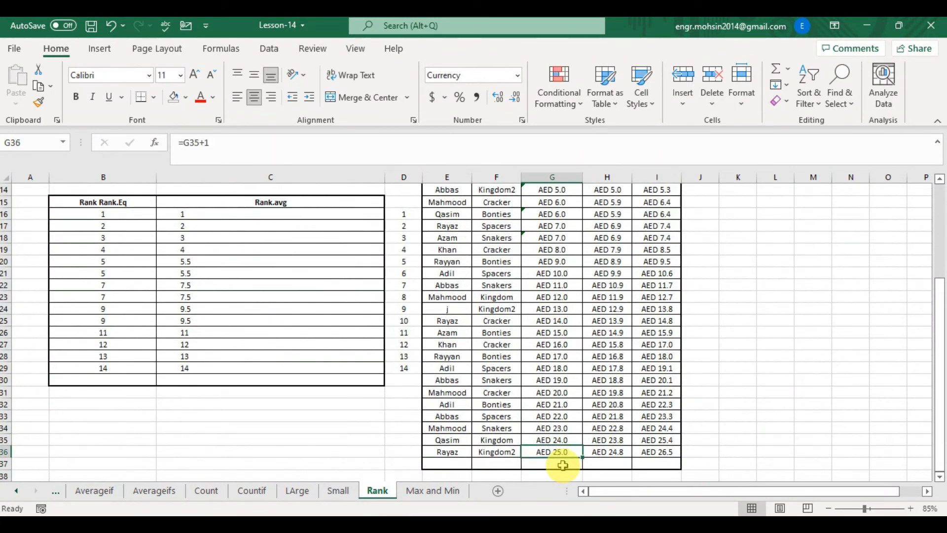
key(shift+Up)
key(shift+Up)
key(shift+Up)
key(shift+Up)
key(shift+Up)
key(shift+Up)
key(shift+Up)
key(shift+Up)
key(shift+Up)
key(shift+Up)
key(shift+Up)
key(shift+Up)
key(shift+Up)
key(shift+Up)
key(shift+Up)
key(shift+Up)
key(shift+Up)
key(shift+Up)
key(shift+Up)
key(shift+Up)
key(shift+Down)
key(shift+Down)
key(shift+Down)
key(shift+Up)
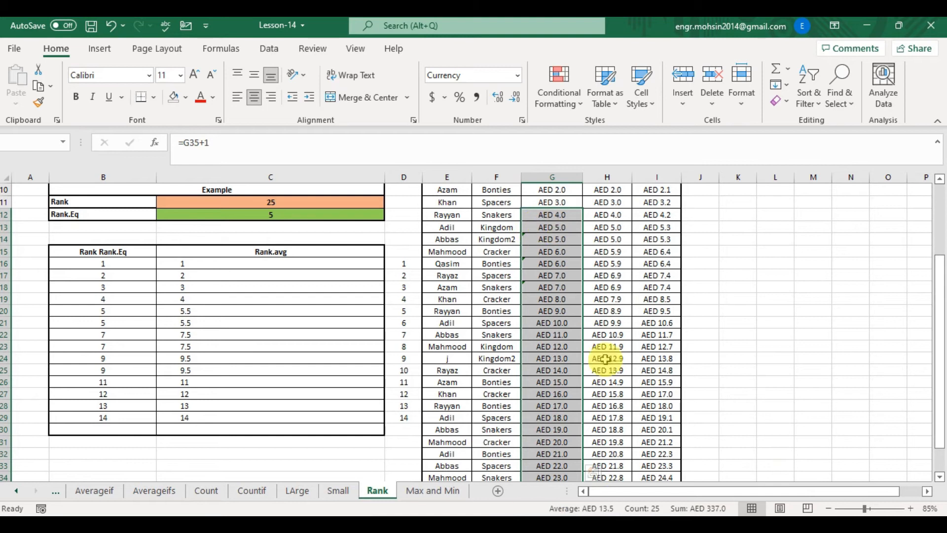
- In C12, start a RANK.EQ formula using G15 as the number to rank
click(272, 214)
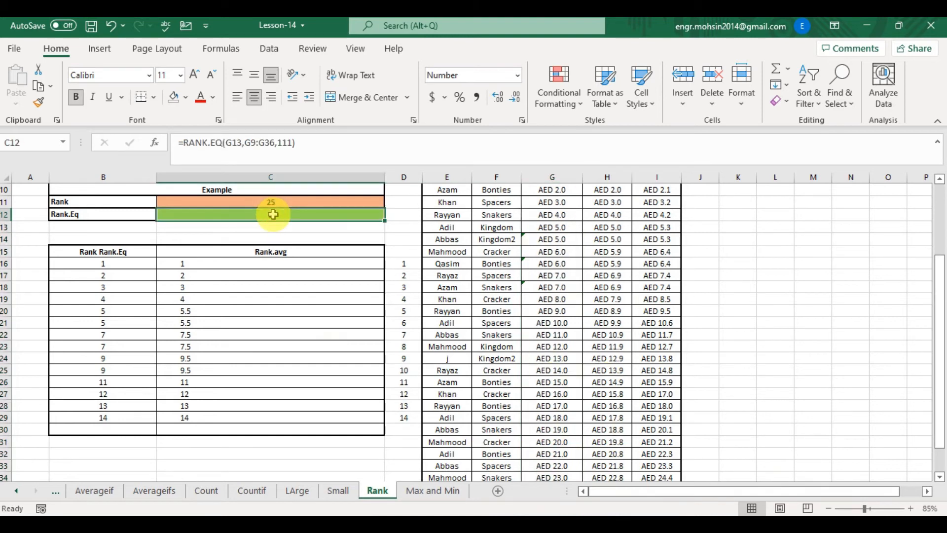
text(=)
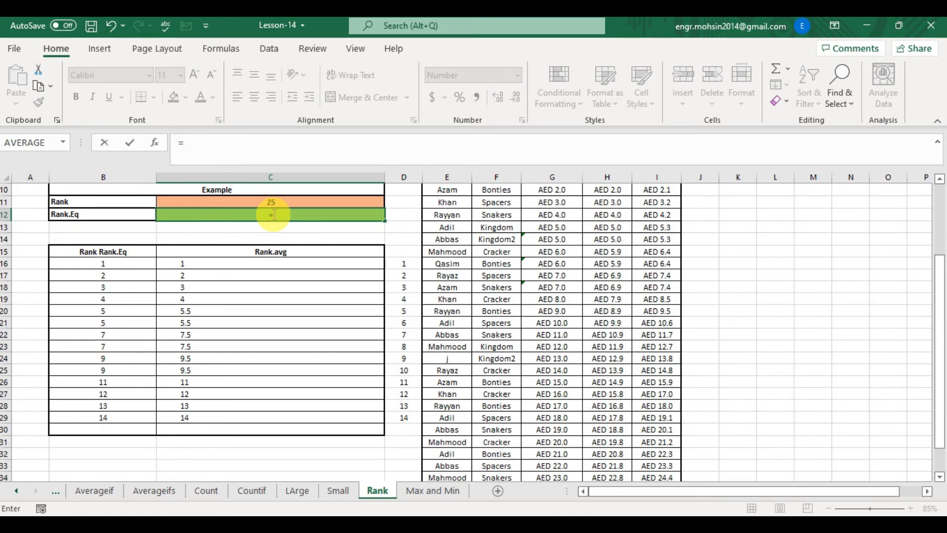
text(RANK)
key(Down)
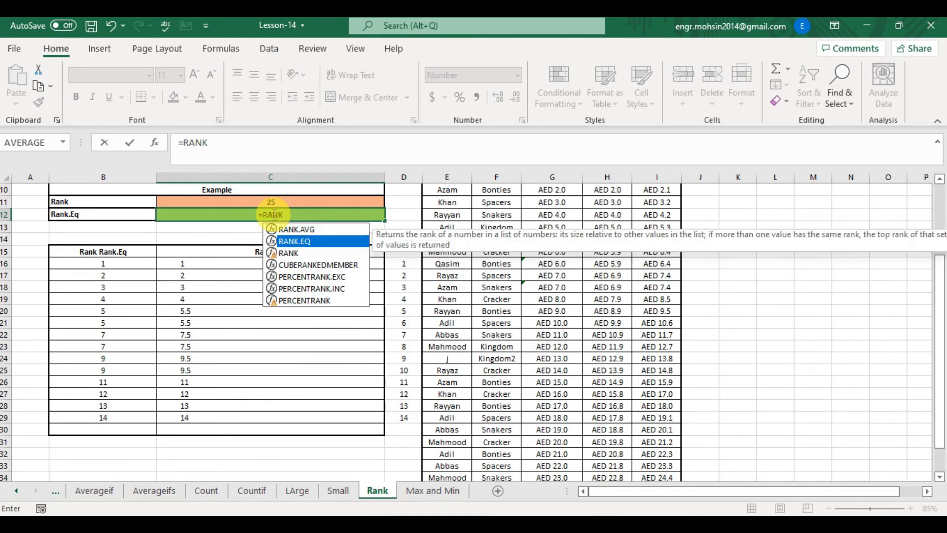
key(Tab)
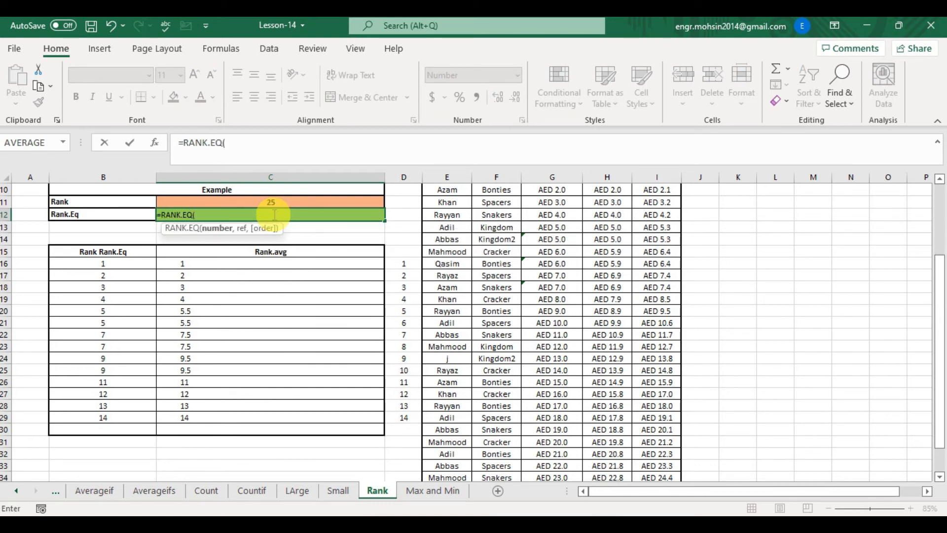
key(Right)
key(Right)
key(Right)
key(Right)
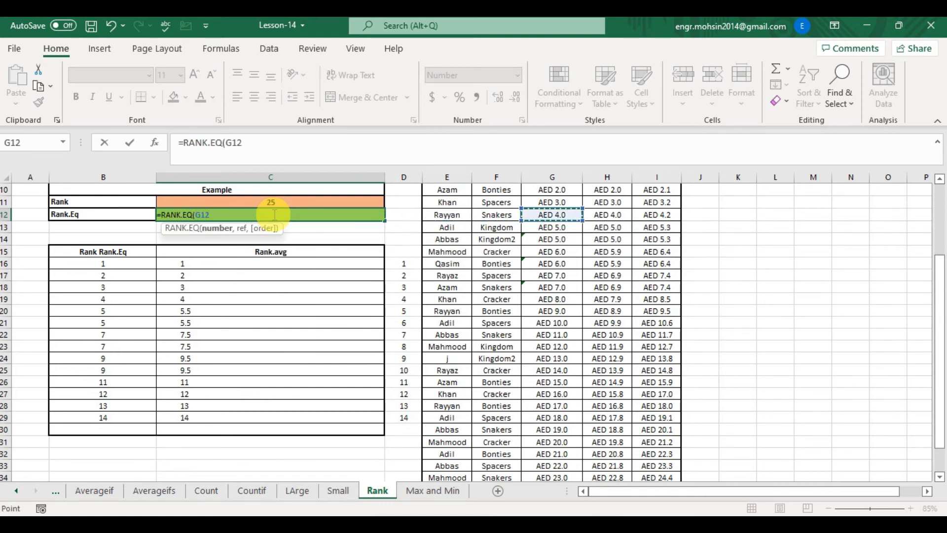
key(Down)
key(Down)
key(Down)
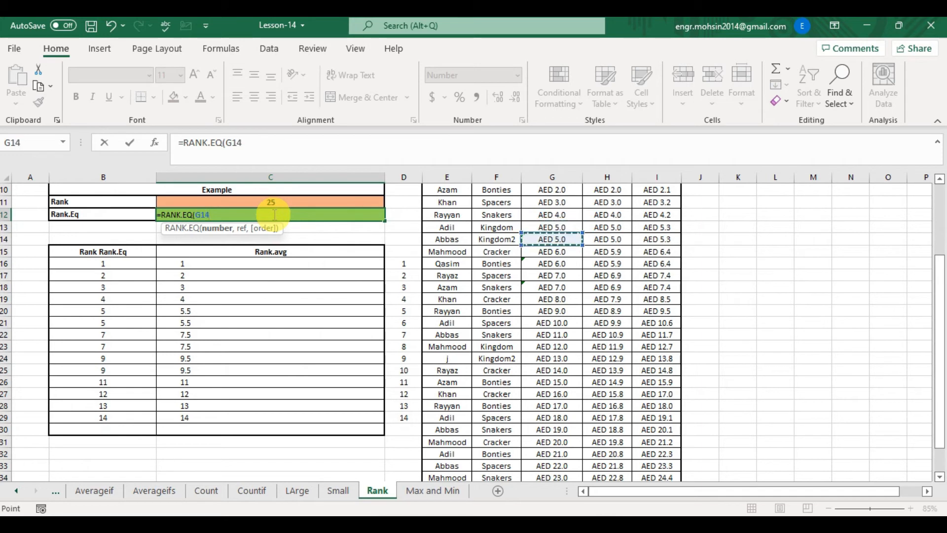
- Add the Current Income range G9:G36 as the reference in C12's RANK.EQ formula
text(,)
key(Right)
key(Right)
key(Right)
key(Right)
key(Right)
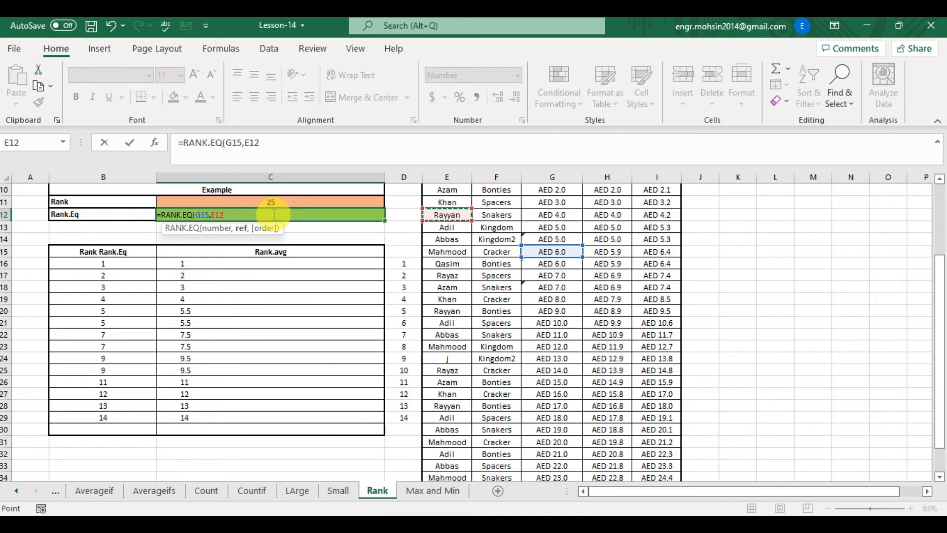
key(Left)
key(Right)
key(Right)
key(Right)
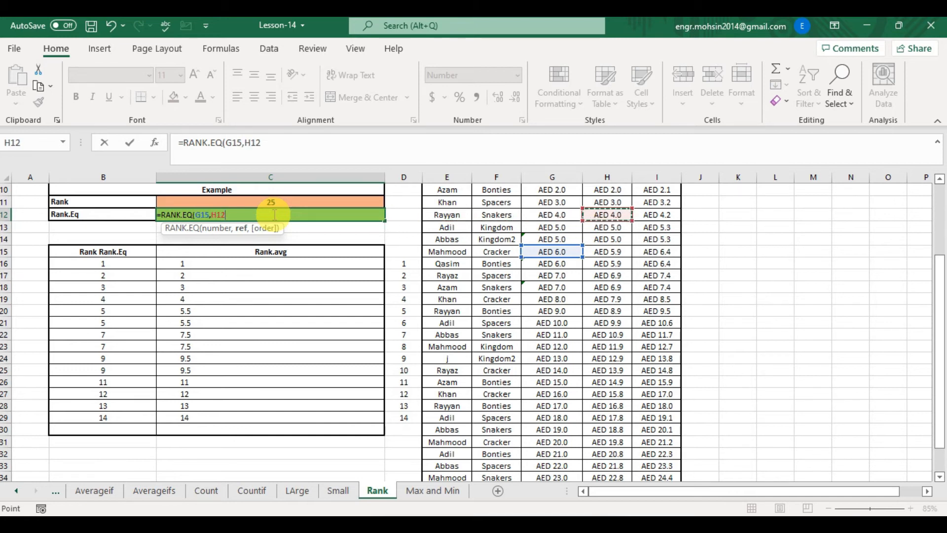
key(Left)
key(Left)
key(Left)
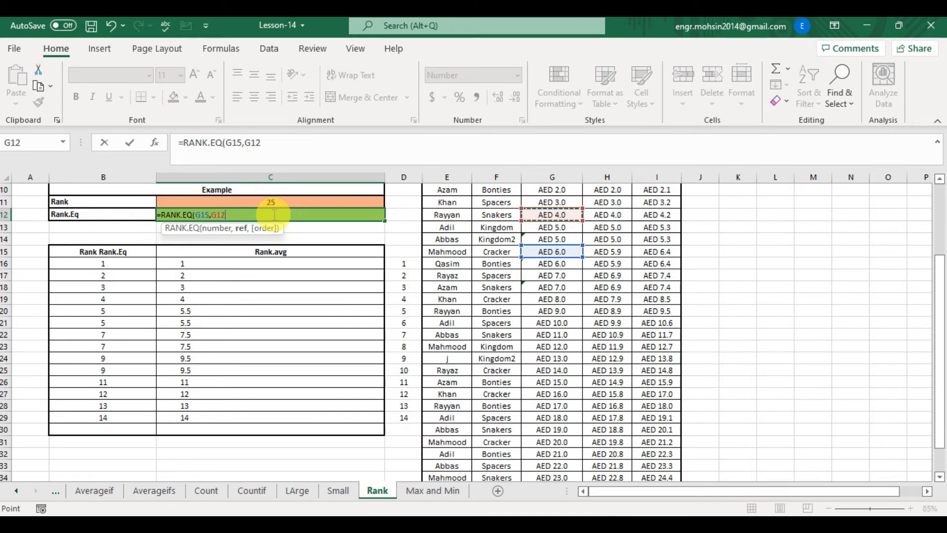
key(Up)
key(Up)
key(Up)
key(Up)
key(Up)
key(Down)
key(Down)
key(shift+Down)
key(shift+Down)
key(shift+Down)
key(shift+Down)
key(shift+Down)
key(shift+Down)
key(shift+Down)
key(shift+Down)
key(shift+Down)
key(shift+Down)
key(shift+Down)
key(shift+Down)
key(shift+Down)
key(shift+Down)
key(shift+Down)
key(shift+Down)
key(shift+Down)
key(shift+Down)
key(shift+Down)
key(shift+Down)
key(shift+Down)
key(shift+Down)
key(shift+Down)
key(shift+Down)
key(shift+Down)
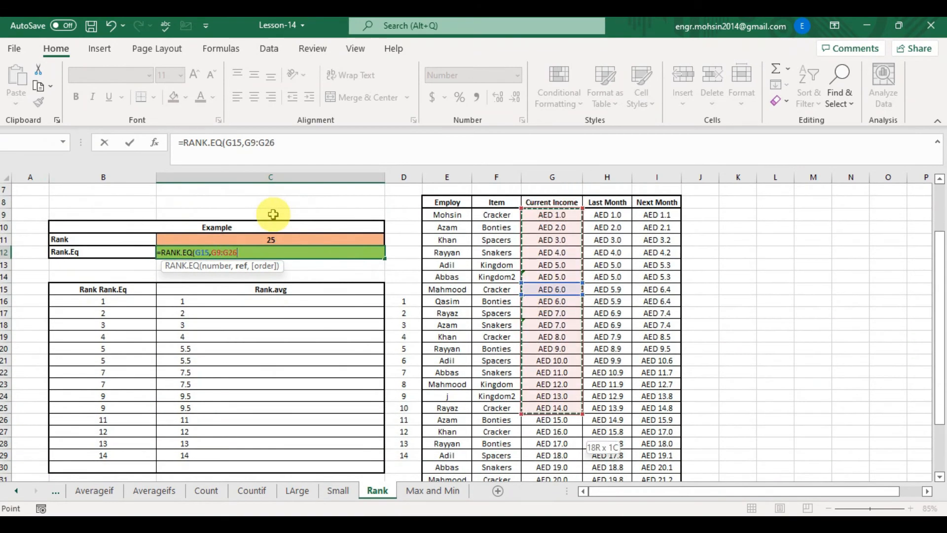
key(shift+Up)
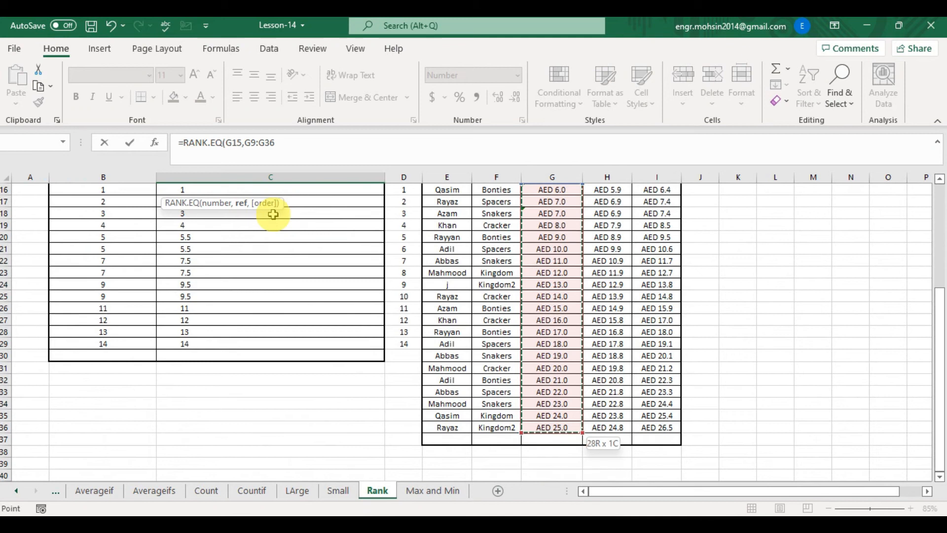
- Finish C12's RANK.EQ formula with order 1 for an ascending rank and enter it
text(,)
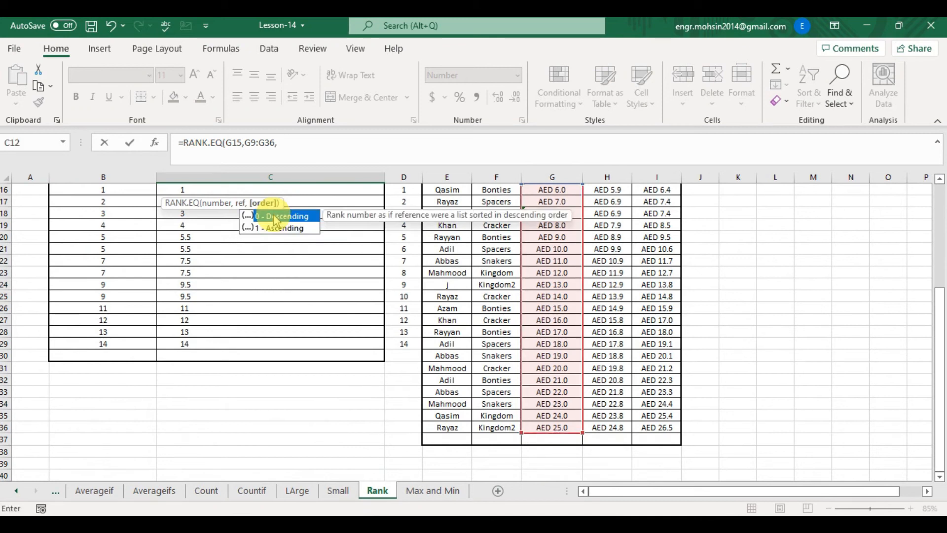
key(Down)
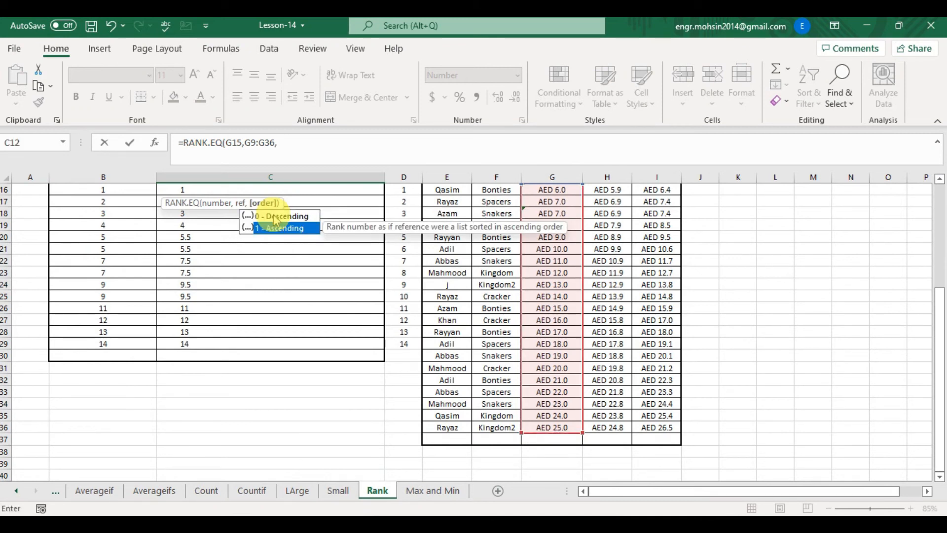
text(1)
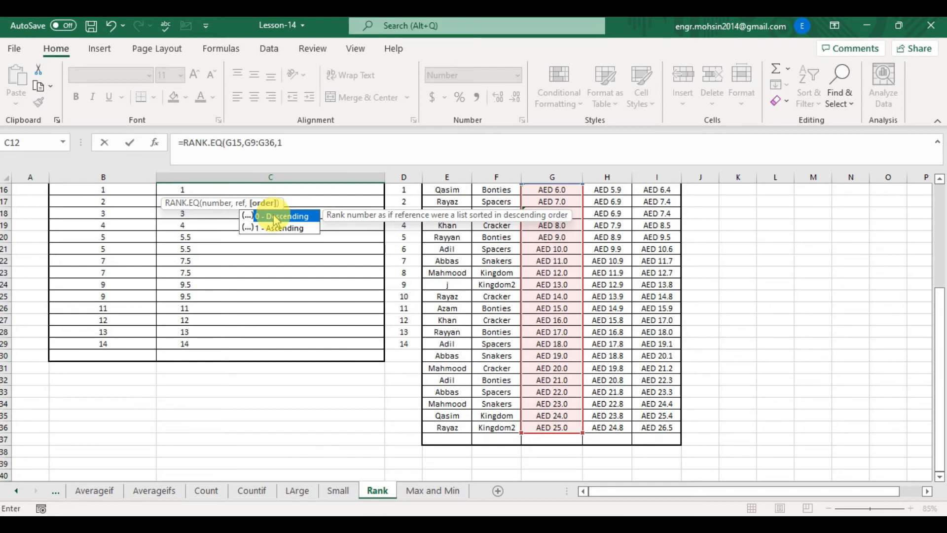
text())
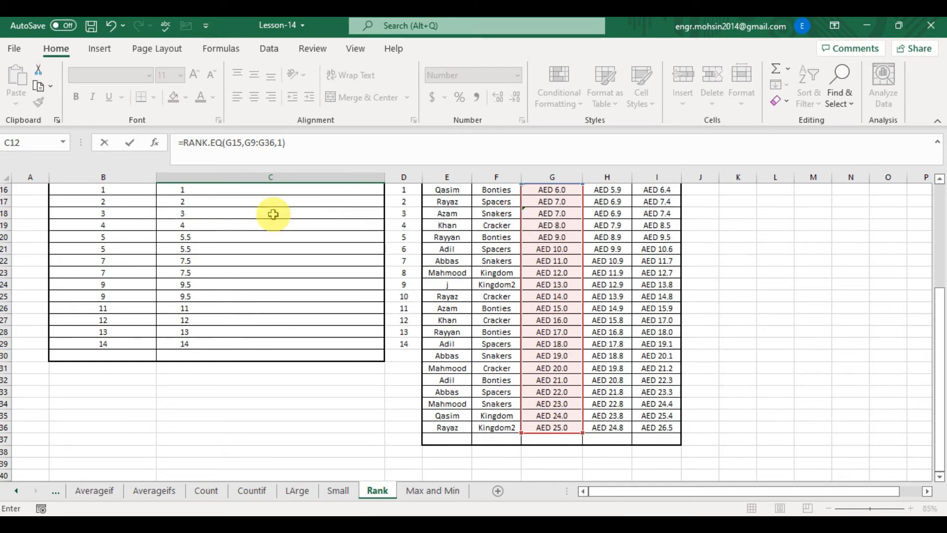
key(Return)
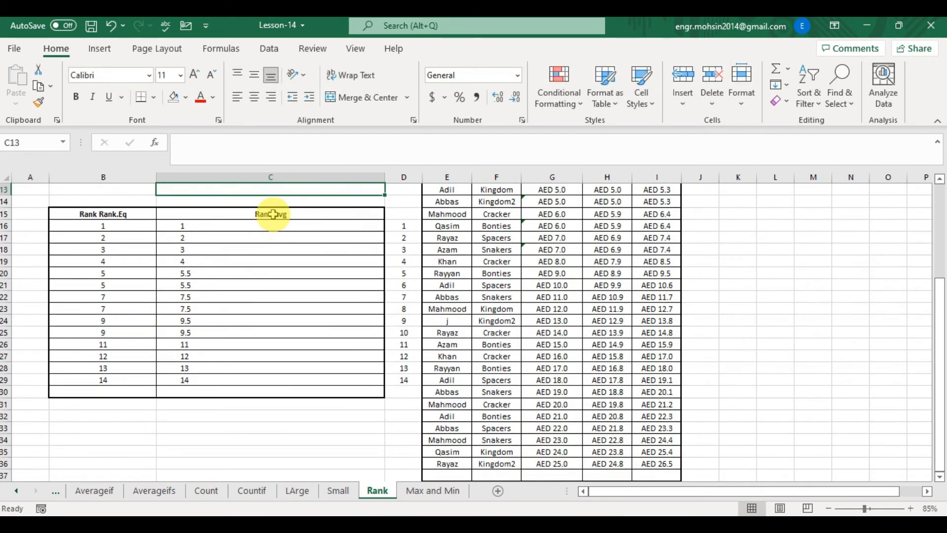
- Review C12's formula and select the Current Income values from G9 down to G15 to check them
key(Up)
scroll(272, 214, up, 2)
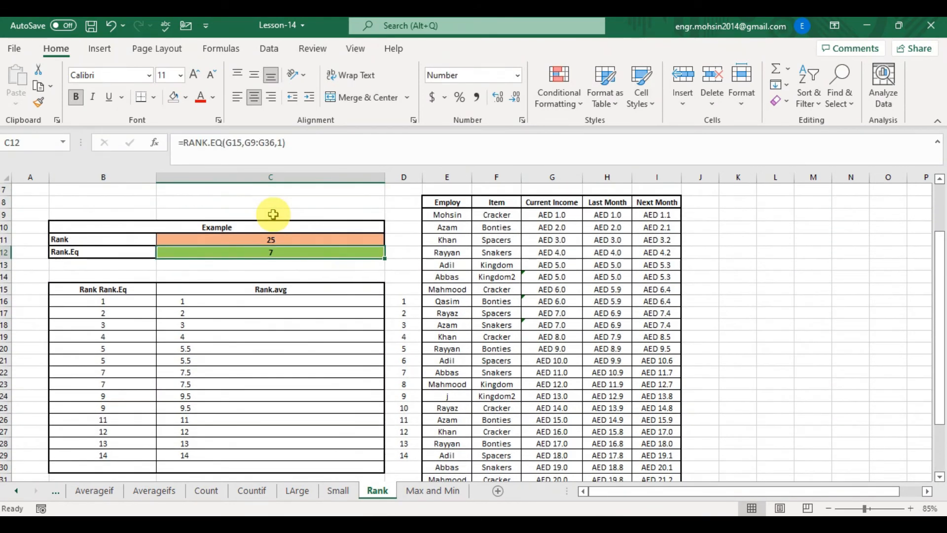
double_click(329, 253)
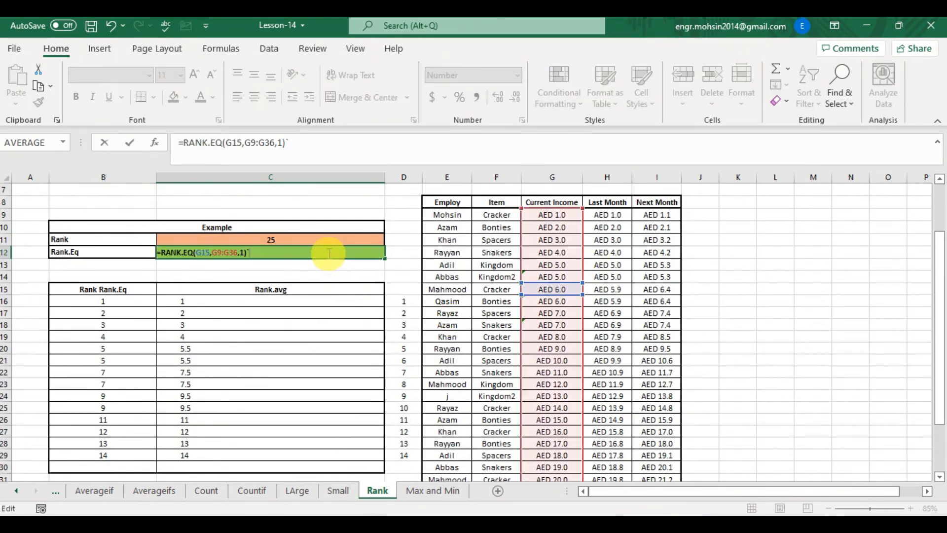
key(Escape)
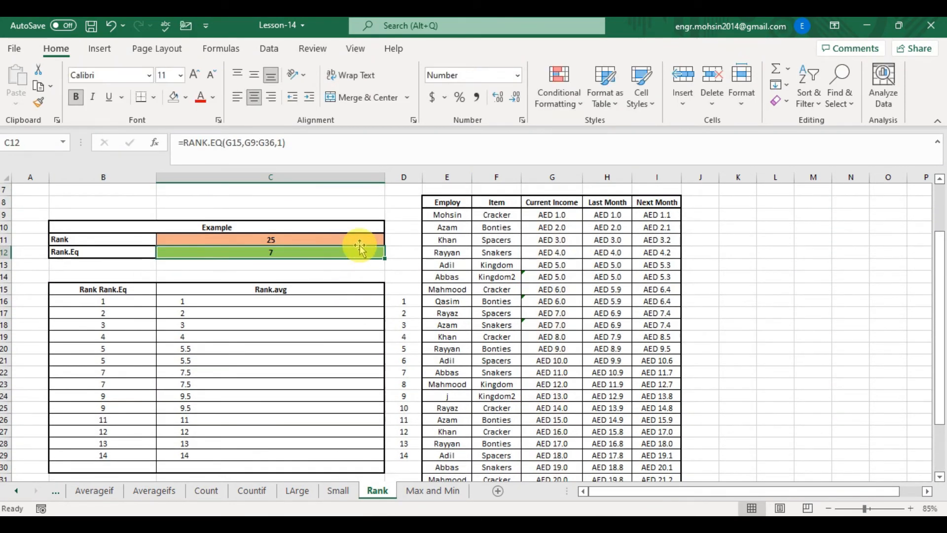
click(557, 291)
click(567, 217)
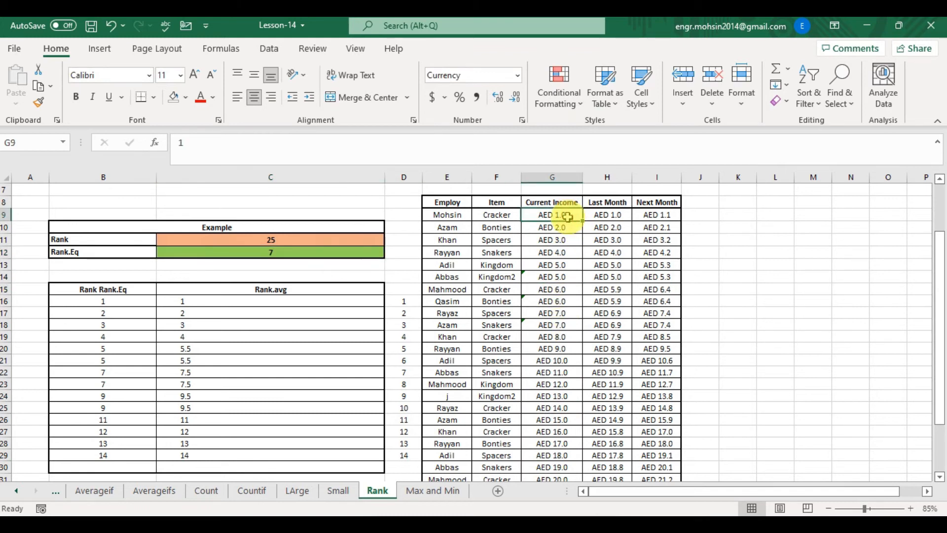
key(shift+Down)
key(shift+Down)
key(shift+Down)
key(shift+Down)
key(shift+Down)
key(shift+Down)
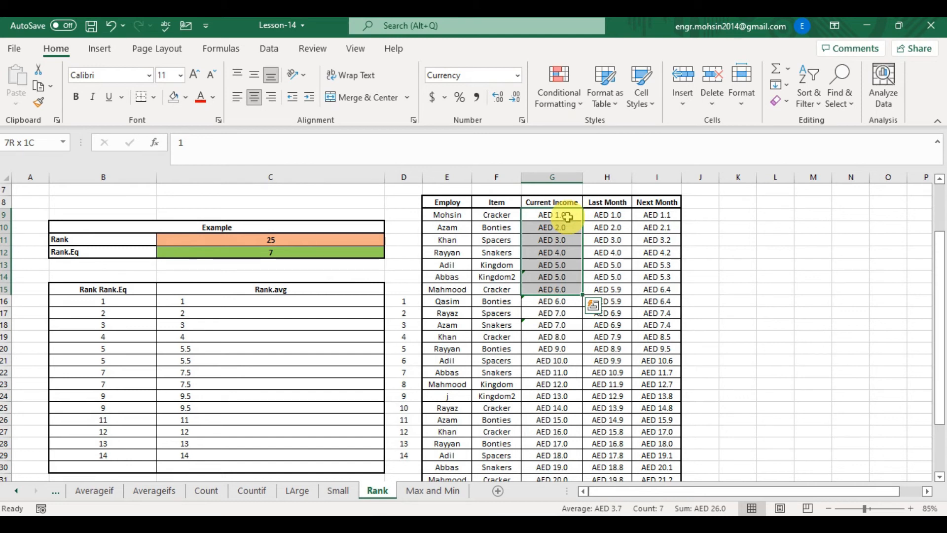
- Change C12's RANK.EQ order argument to 0 for a descending rank
click(284, 252)
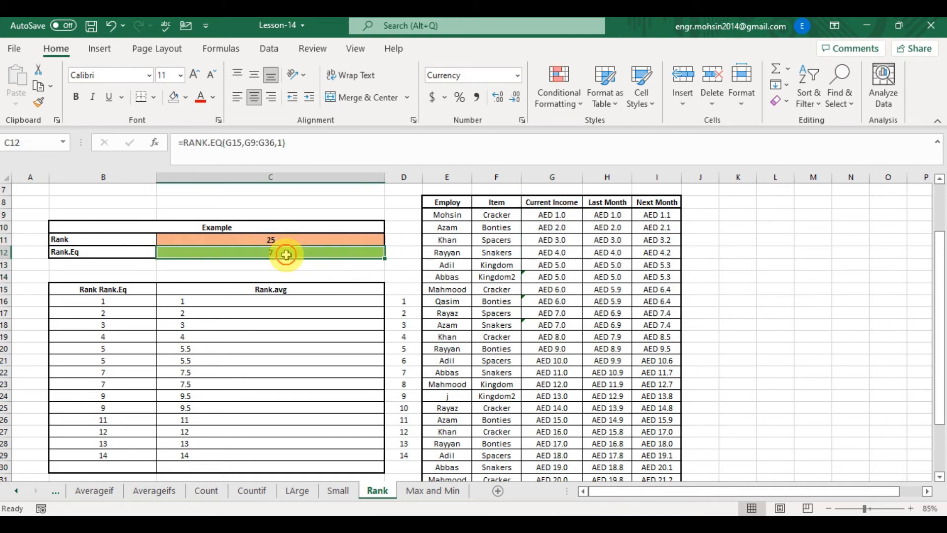
click(284, 143)
key(BackSpace)
text(0)
key(Return)
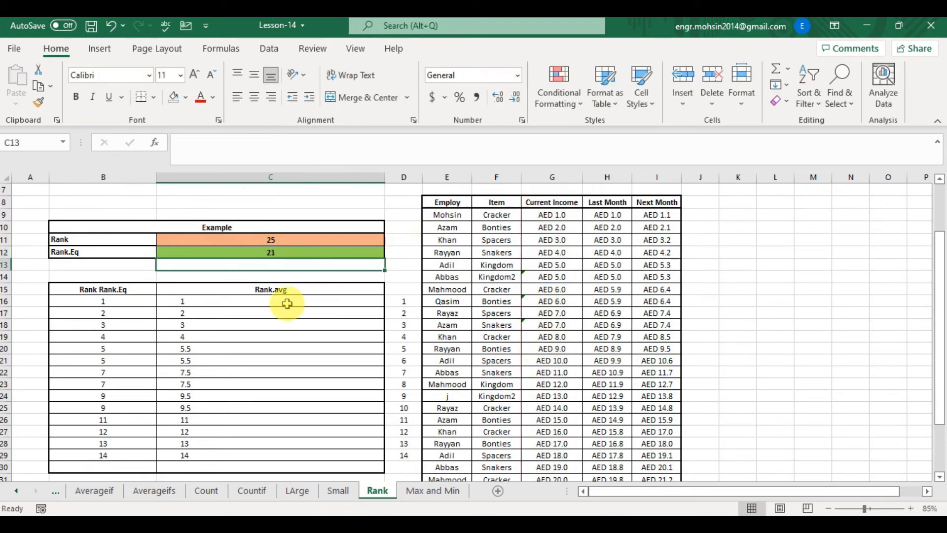
- Inspect the existing RANK.AVG and RANK formulas in the first row of the Rank Rank.Eq table
click(129, 312)
key(Up)
key(Up)
key(Up)
key(Right)
key(Down)
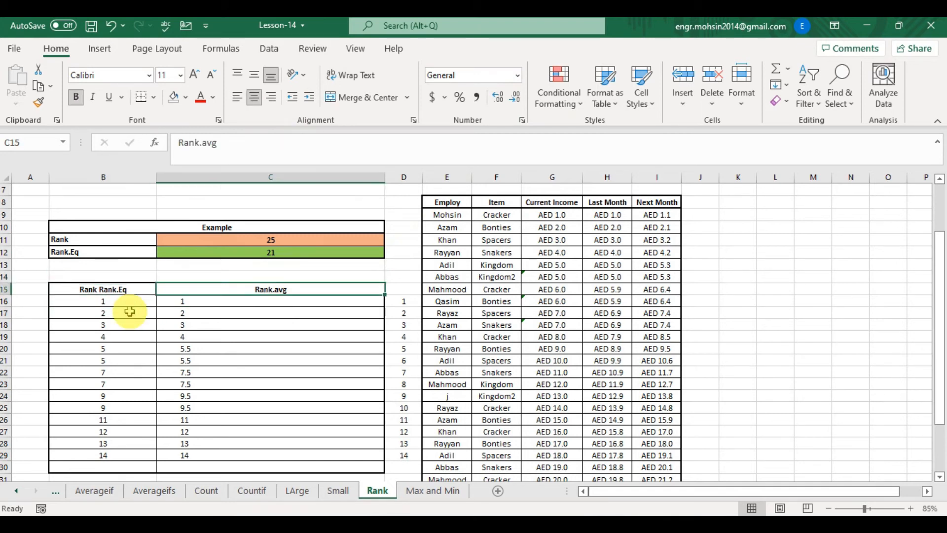
key(Down)
key(Down)
key(Up)
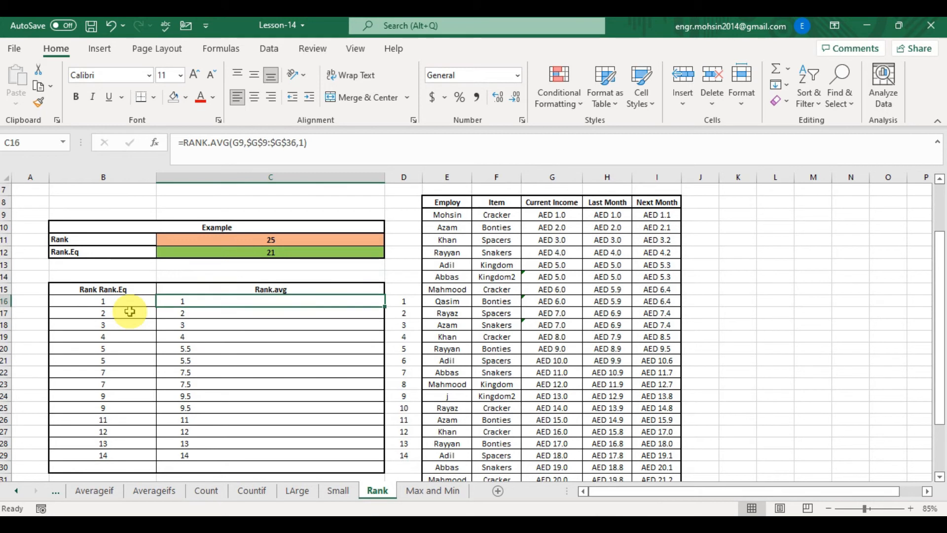
key(Up)
key(Left)
key(Down)
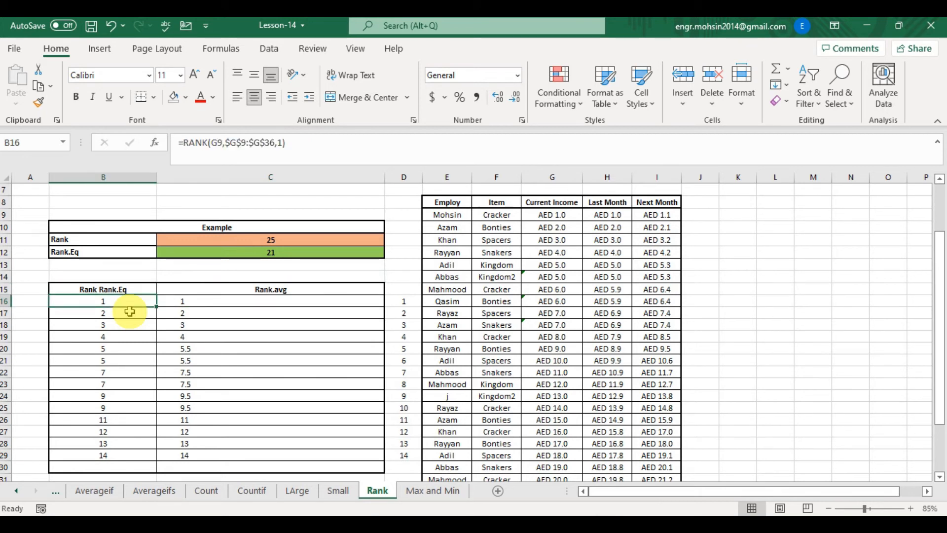
key(shift+Right)
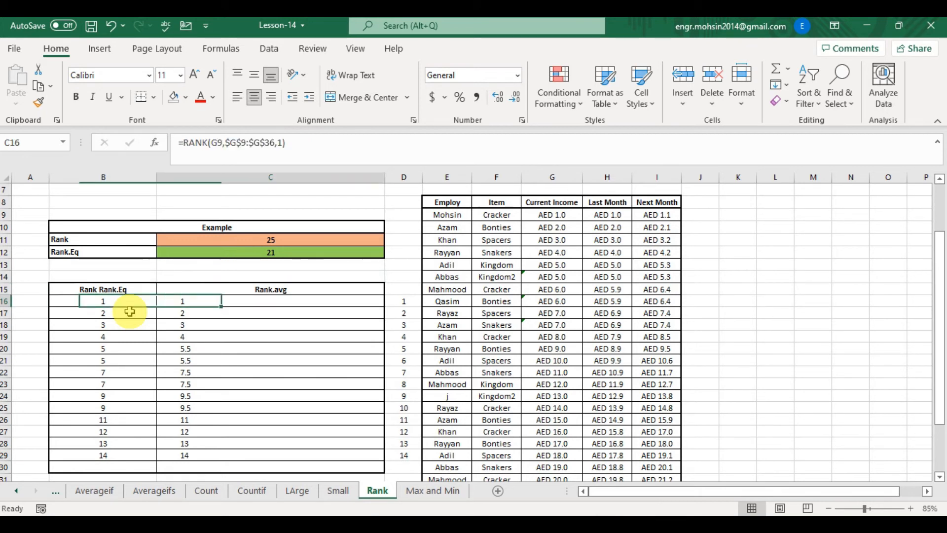
key(shift+Left)
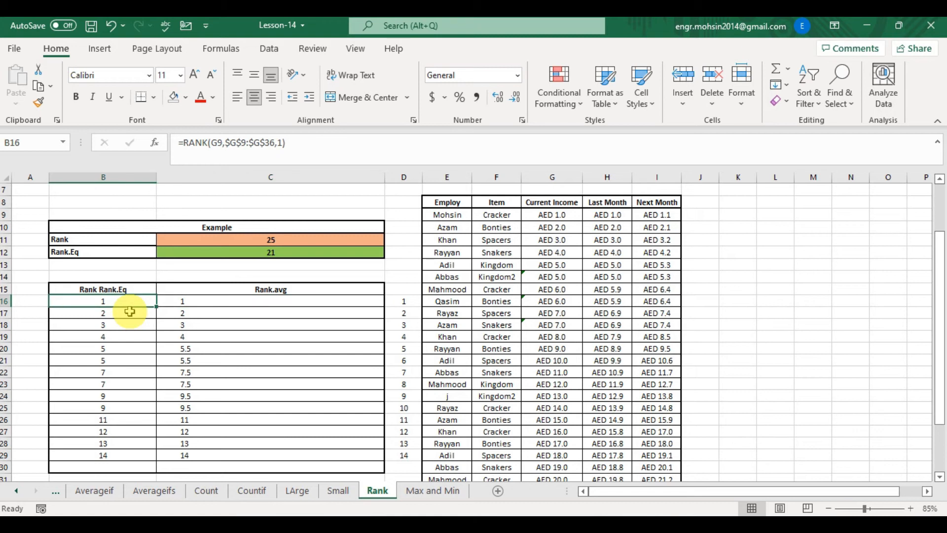
- In B16, start a RANK formula using G9 as the number to rank
text(=)
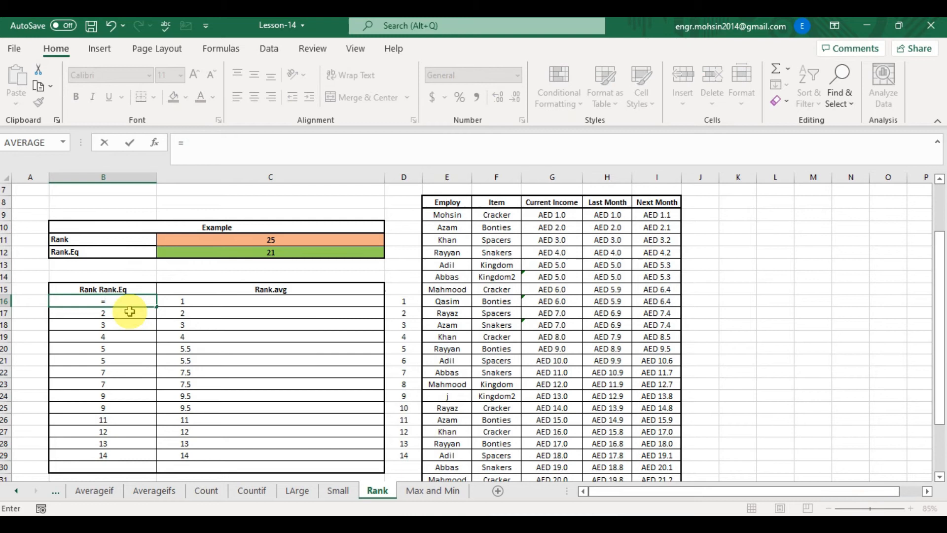
text(RANK)
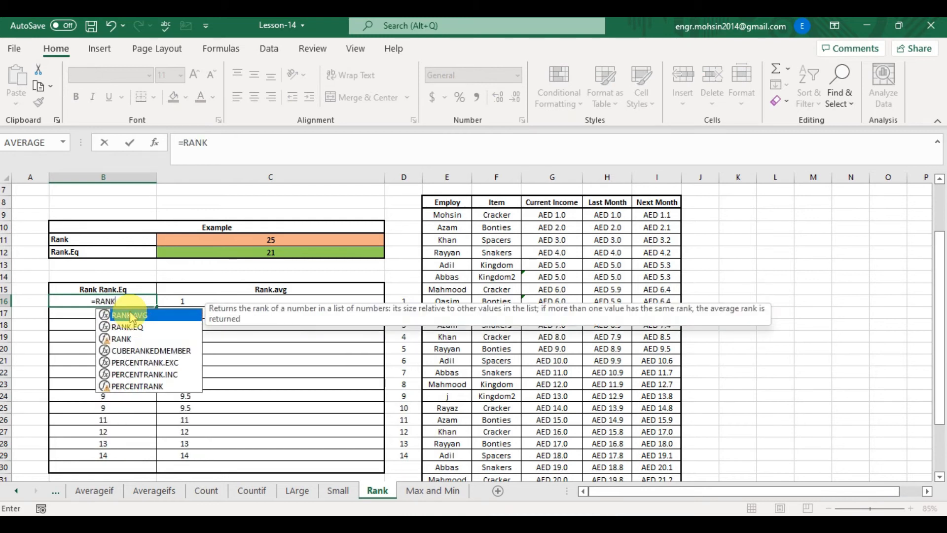
key(Down)
key(Down)
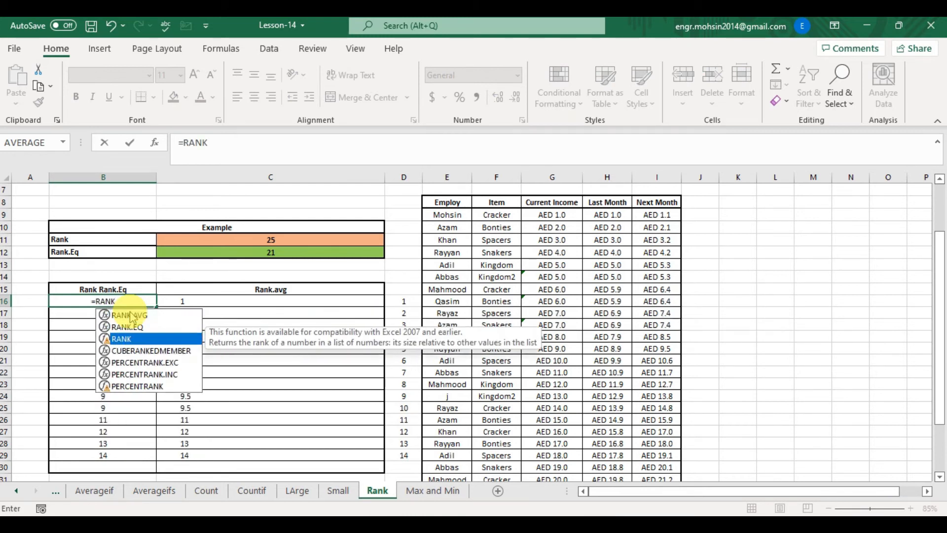
key(Tab)
key(Right)
key(Right)
key(Right)
key(Right)
key(Up)
key(Up)
key(Up)
key(Up)
key(Up)
key(Up)
key(Up)
key(Right)
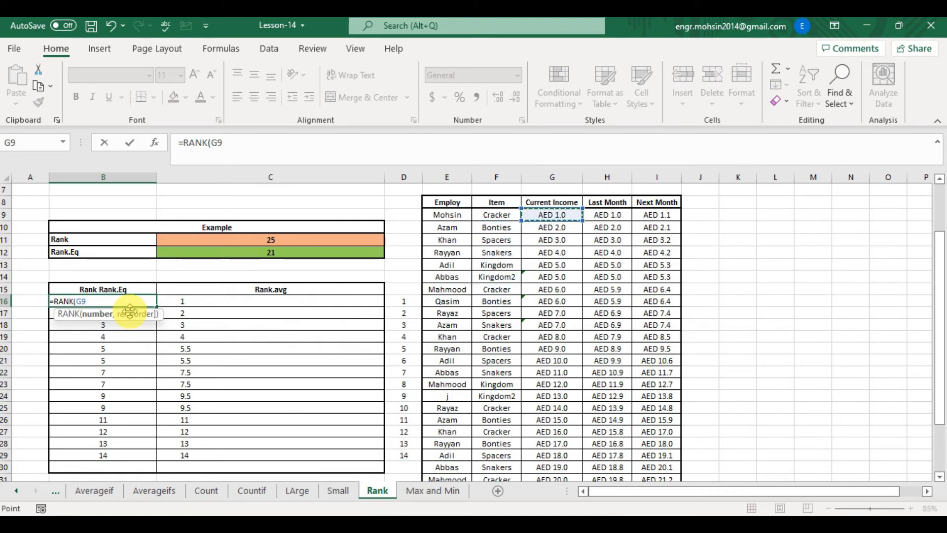
- Add G9:G36 as the reference range in B16's RANK formula
text(,)
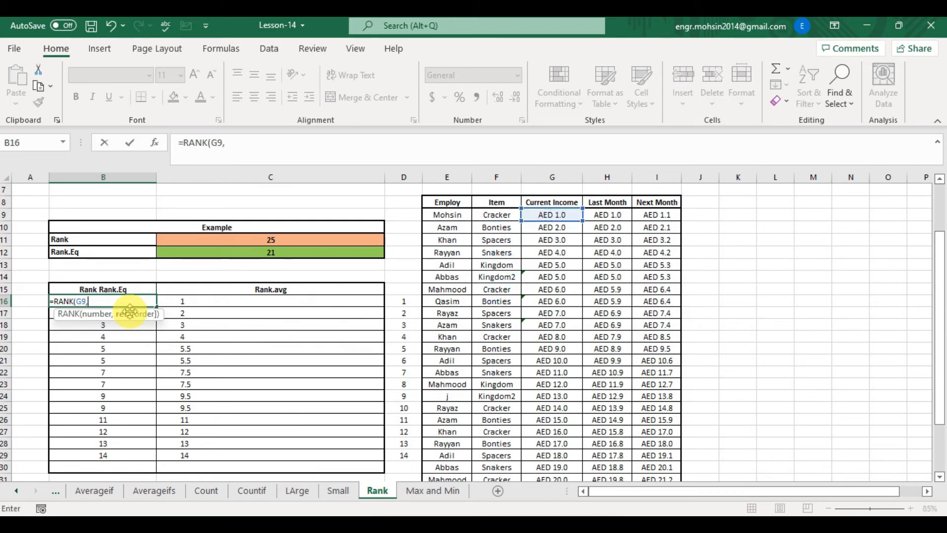
key(Right)
key(Right)
key(Right)
key(Right)
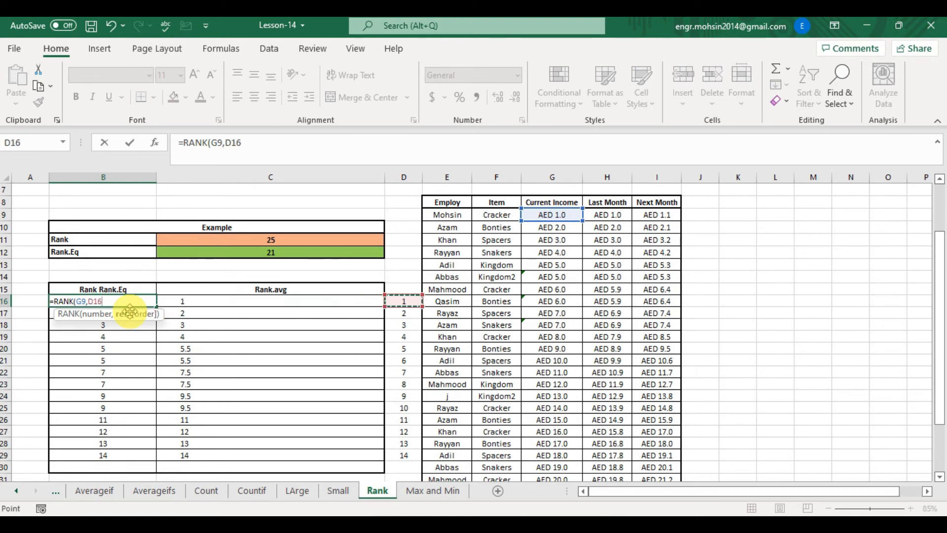
key(Up)
key(Up)
key(Right)
key(Up)
key(Up)
key(Up)
key(Up)
key(Up)
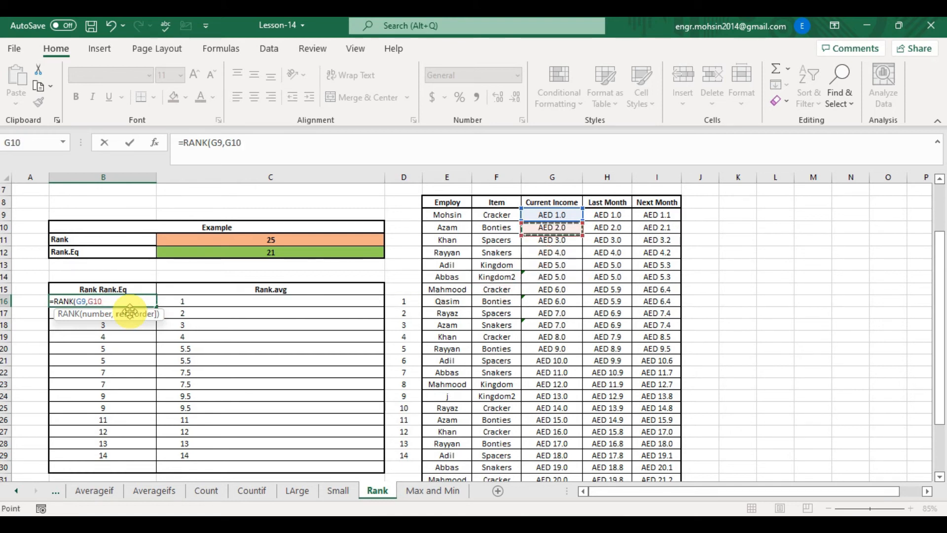
key(ctrl+shift+Down)
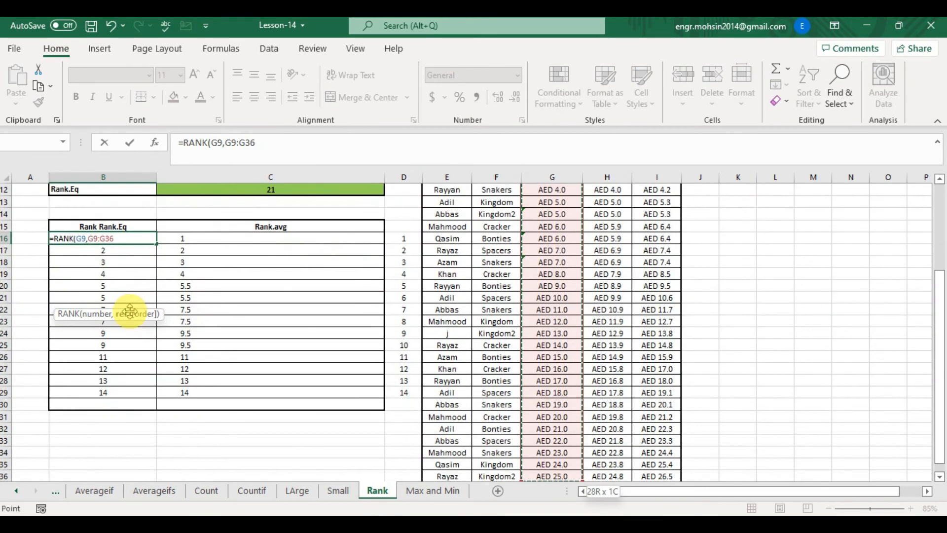
- Finish B16's formula as =RANK(G9,$G$9:$G$36,1), using ascending order and an absolute reference range
text(,)
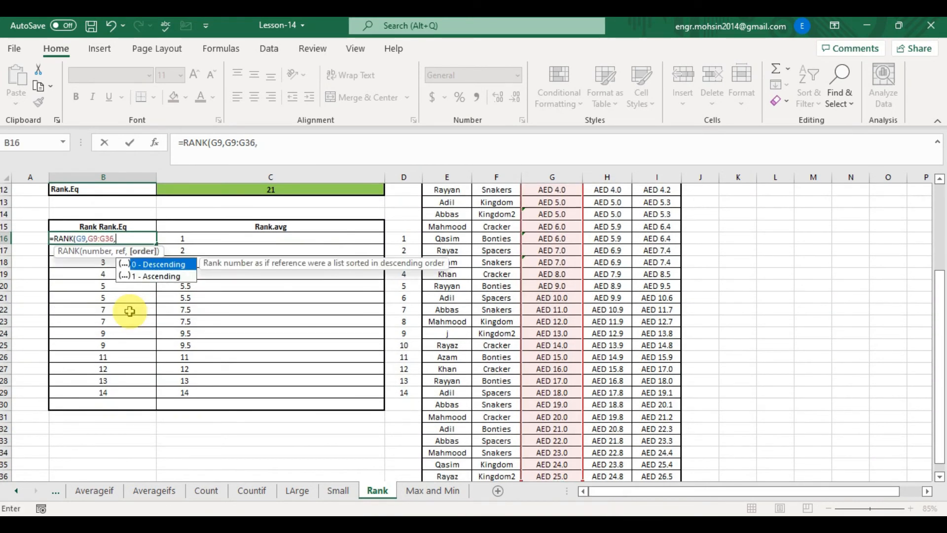
text(1))
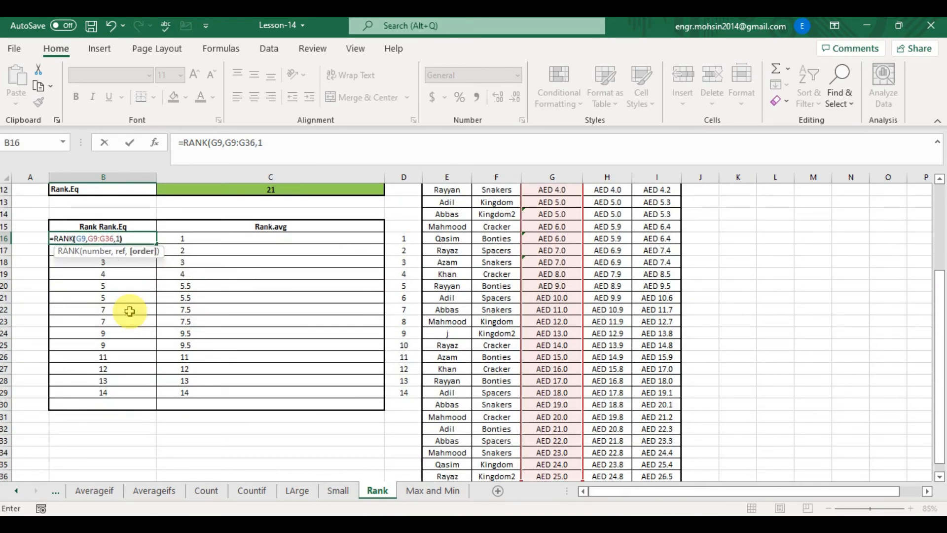
click(94, 238)
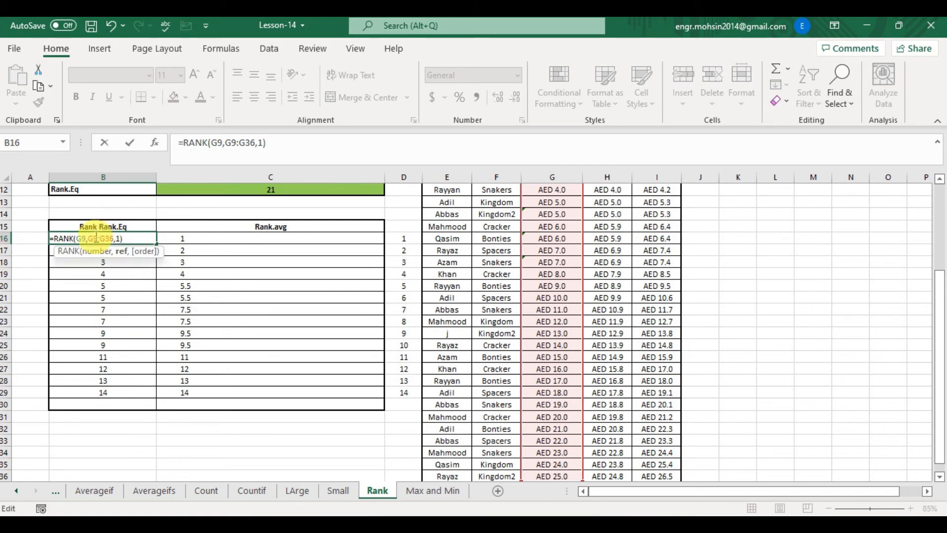
key(F4)
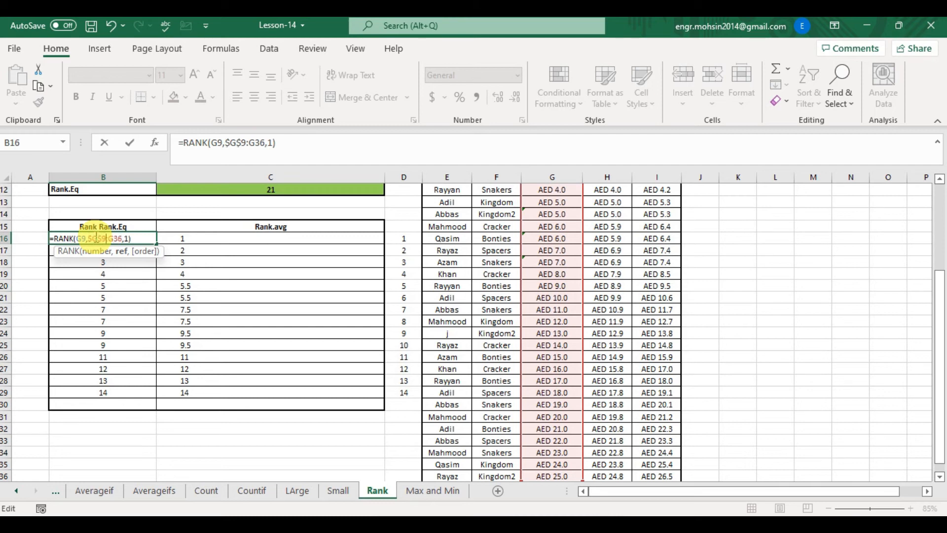
key(F4)
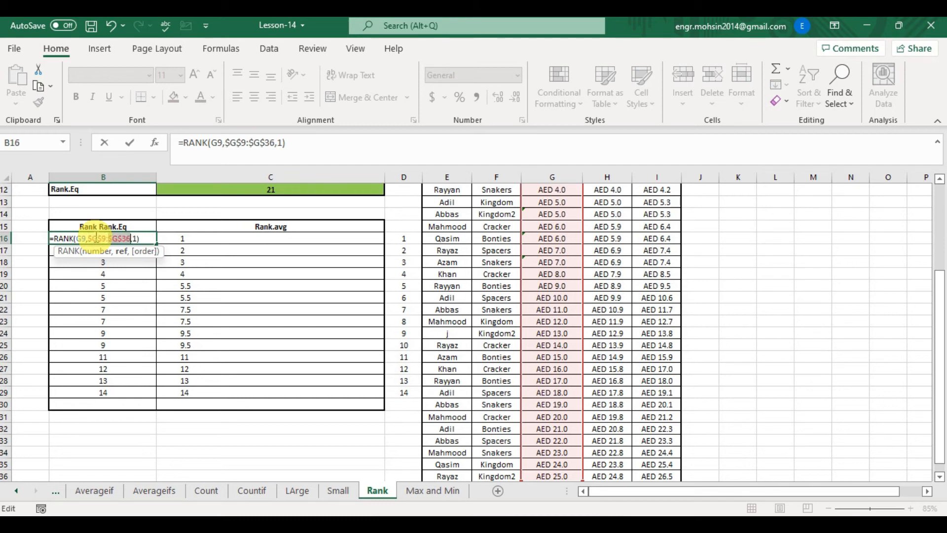
key(Return)
- Copy B16's RANK formula down the Rank Rank.Eq column to B17:B29
click(95, 237)
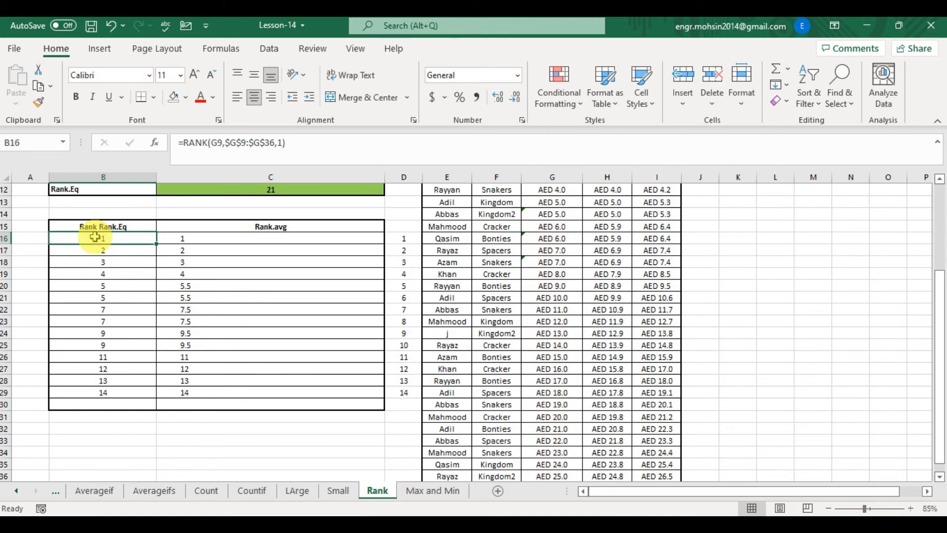
key(ctrl+c)
key(Down)
key(shift+Down)
key(shift+Down)
key(shift+Down)
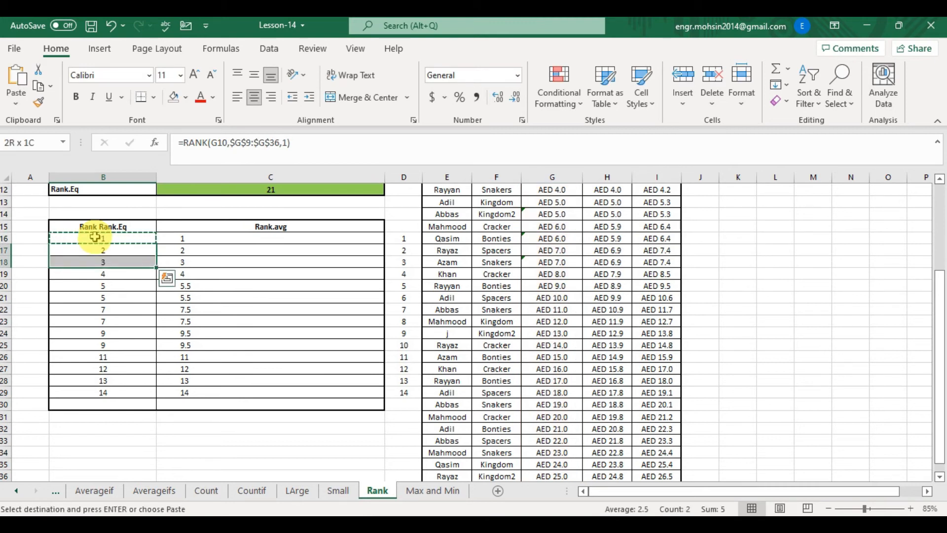
key(shift+Down)
key(shift+Down)
key(shift+Down)
key(shift+Down)
key(shift+Down)
key(shift+Down)
key(shift+Down)
key(shift+Down)
key(shift+Down)
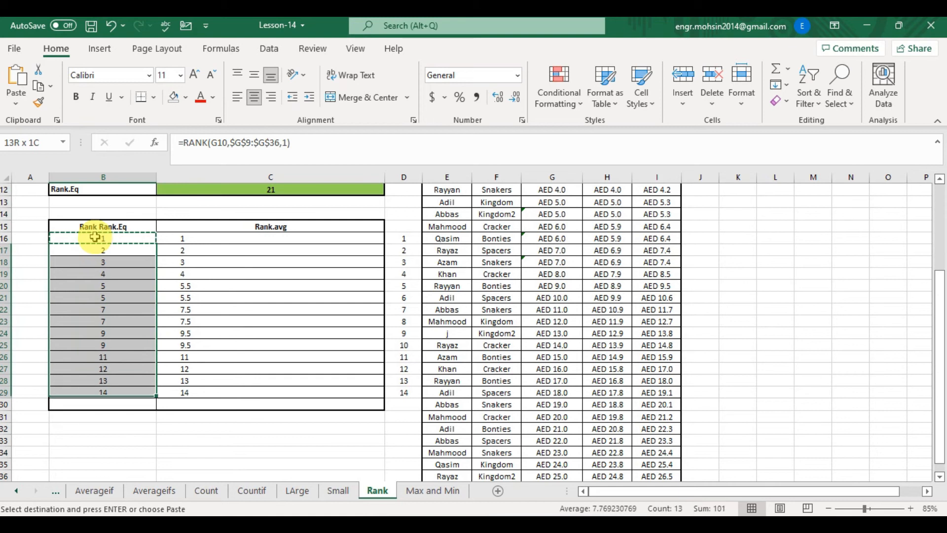
key(ctrl+v)
key(Right)
key(Right)
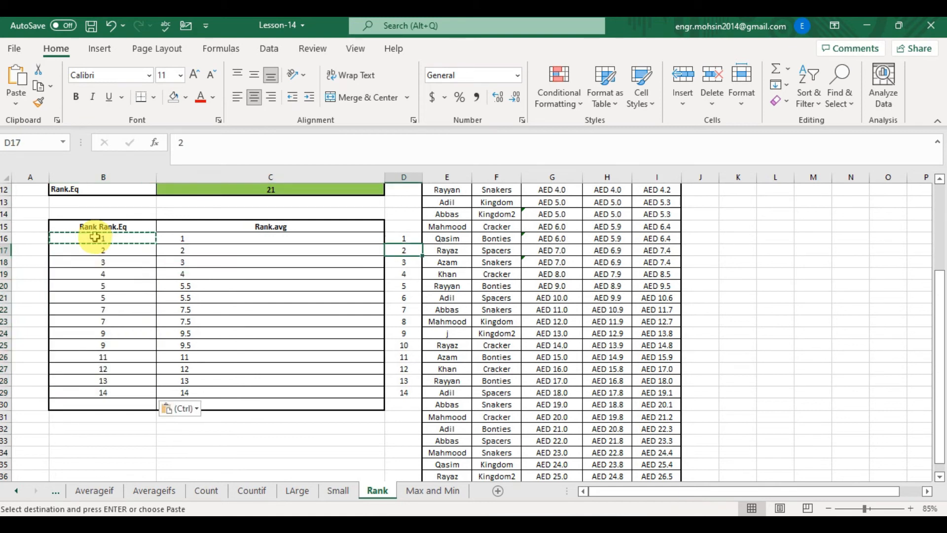
key(Left)
key(Left)
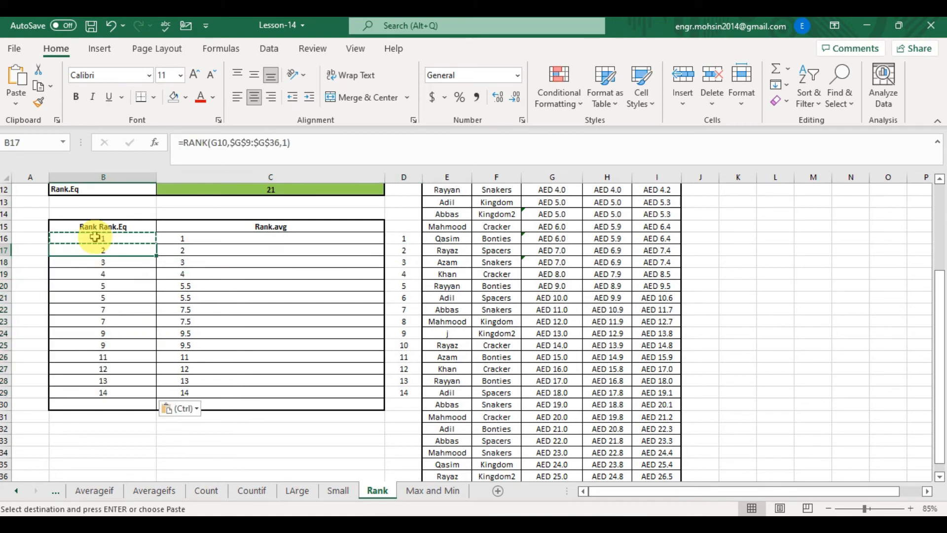
- Inspect the copied RANK formulas in B20 to B22 and the income cells they reference
click(125, 312)
double_click(125, 312)
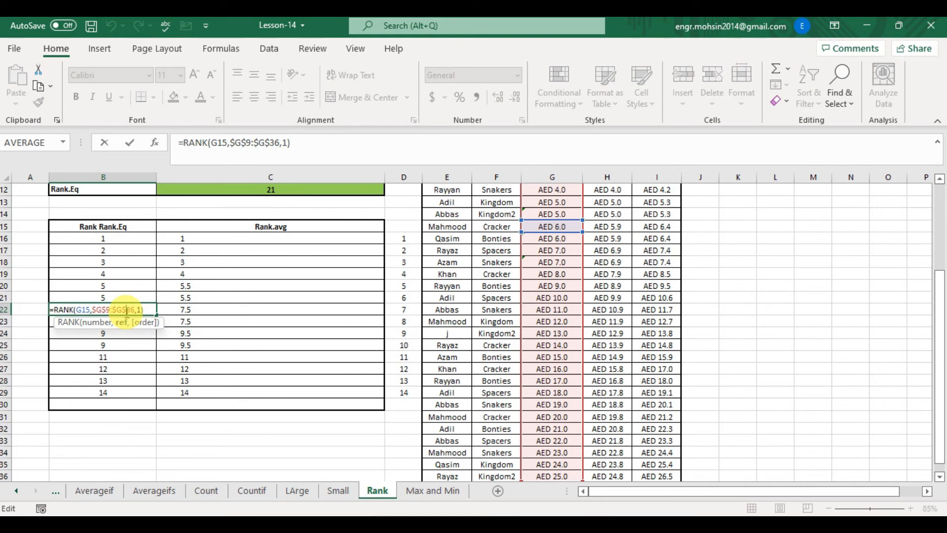
key(Escape)
double_click(118, 284)
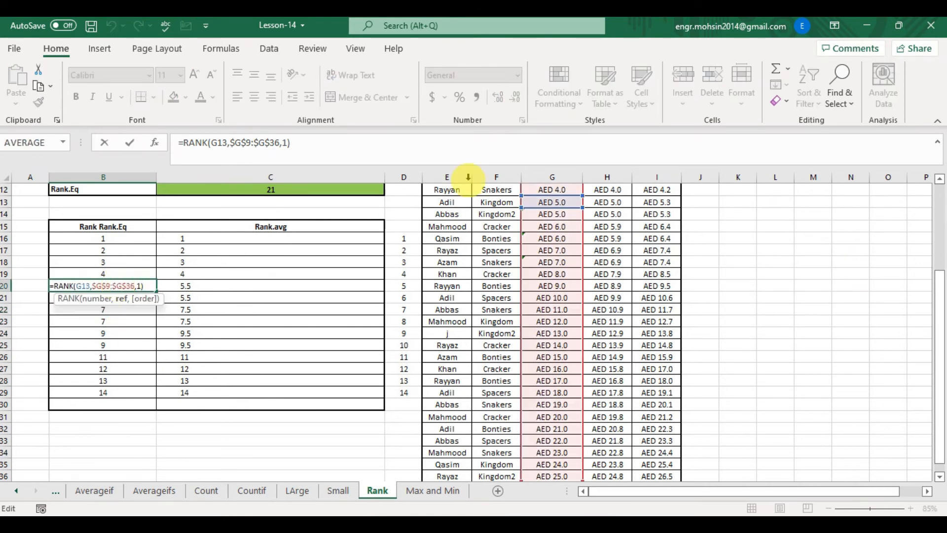
key(Escape)
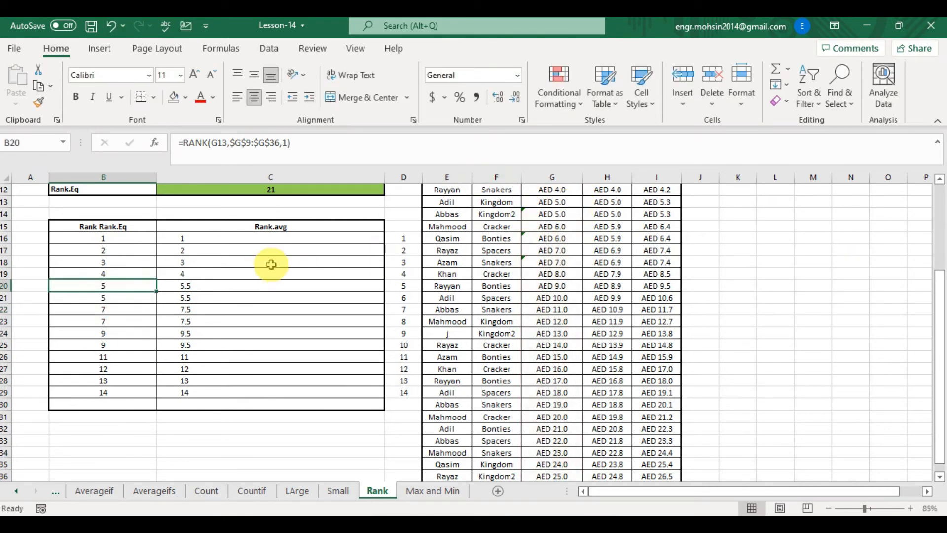
double_click(105, 296)
key(Escape)
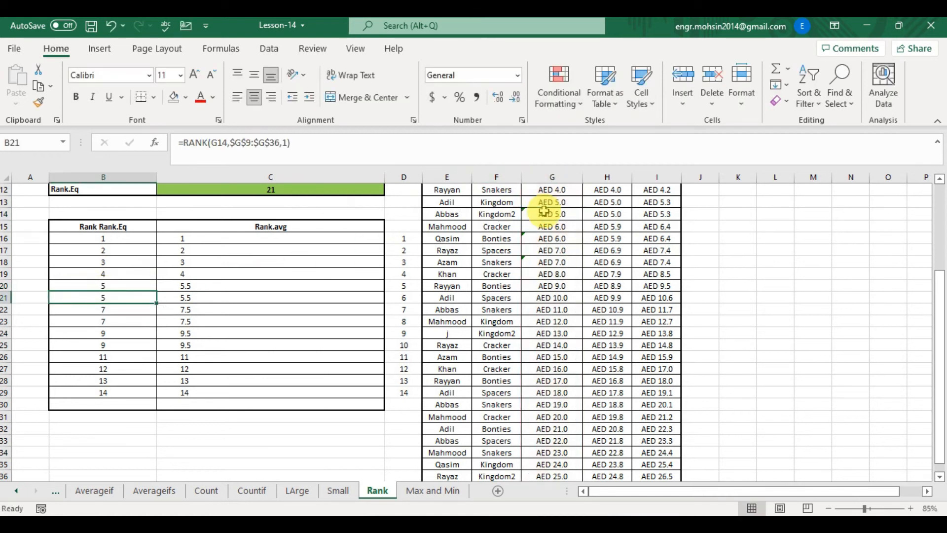
click(568, 217)
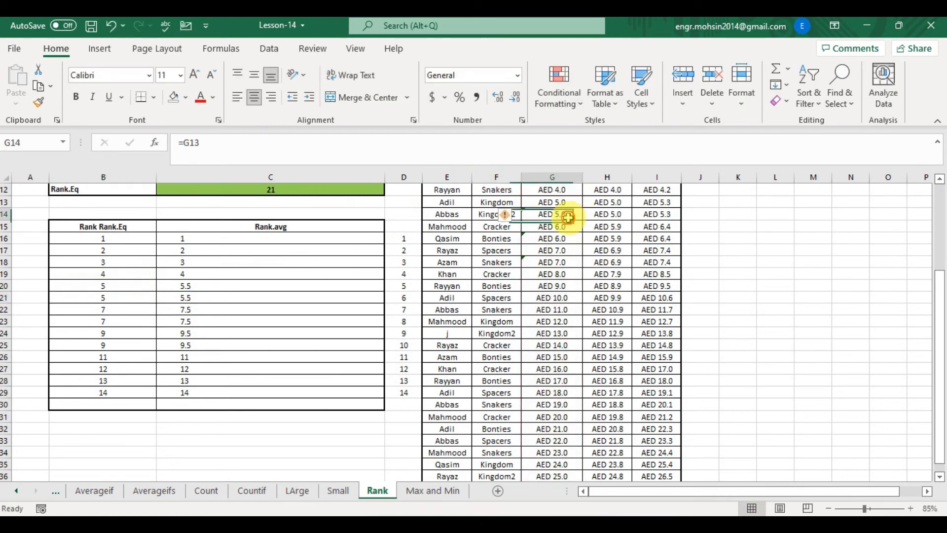
double_click(129, 309)
key(Escape)
- Examine the Current Income values and formulas in column G from G9 to G15
click(534, 227)
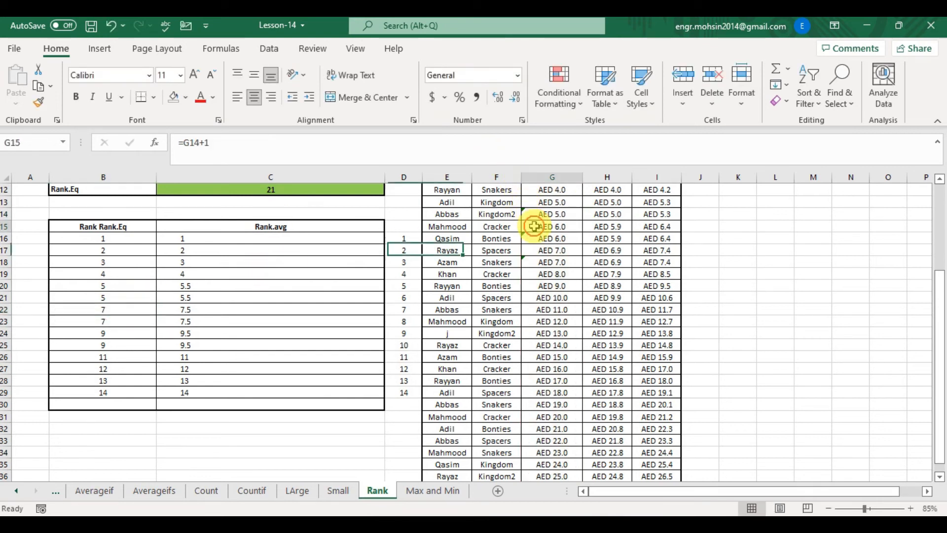
key(Up)
key(Up)
key(Up)
key(Up)
key(Up)
key(Up)
key(Up)
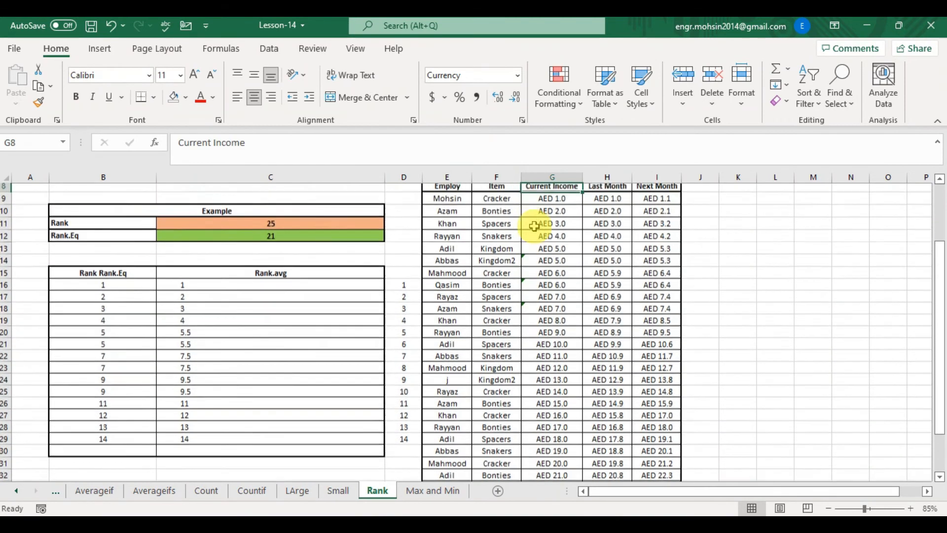
key(Down)
key(Down)
key(Down)
key(Down)
key(Down)
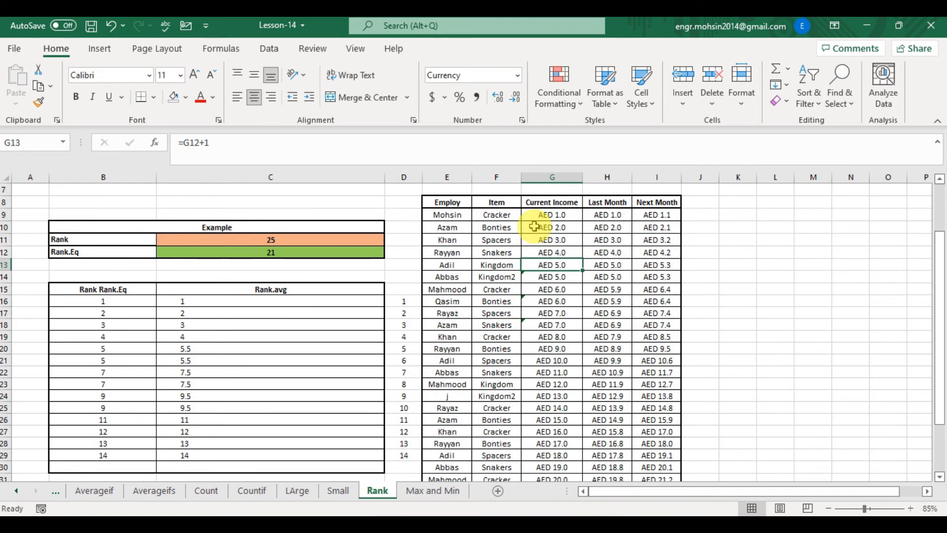
key(shift+Down)
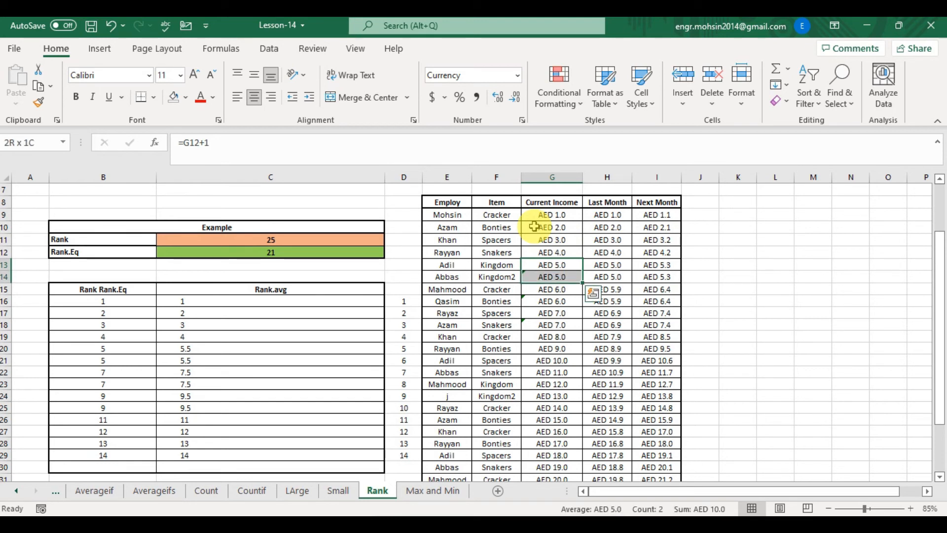
key(Left)
key(Left)
key(Left)
key(Left)
key(Left)
key(Left)
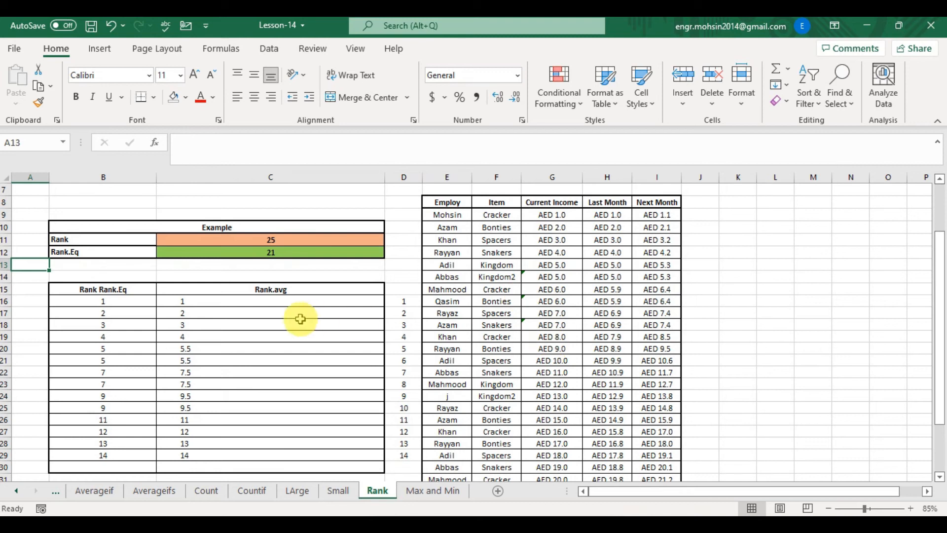
- Compare the tied ranks in B20:B23 with the matching Current Income values in G13:G16
click(116, 347)
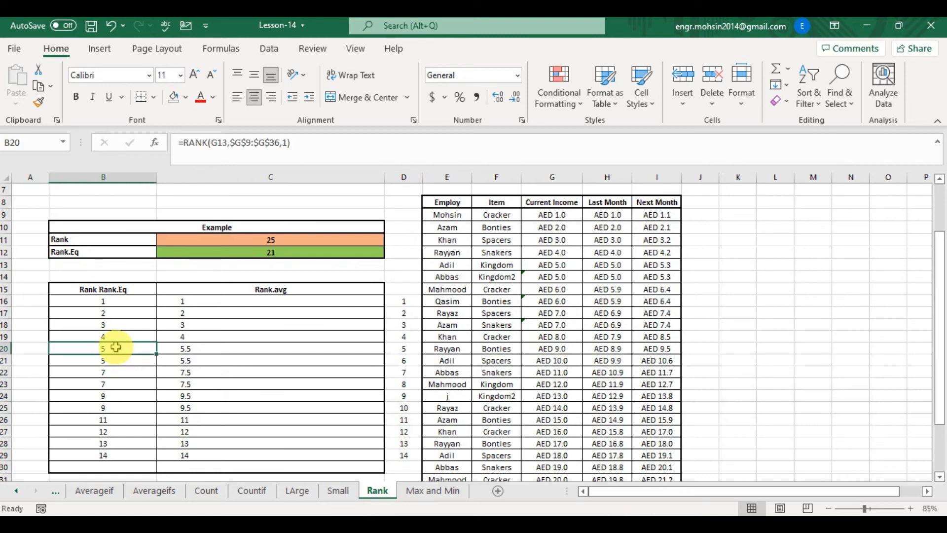
key(Down)
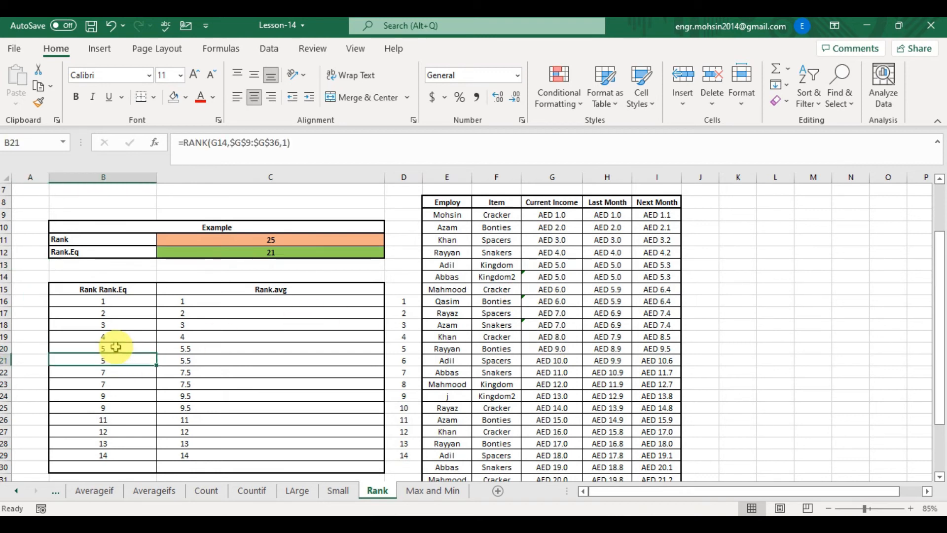
key(Up)
key(Down)
key(Down)
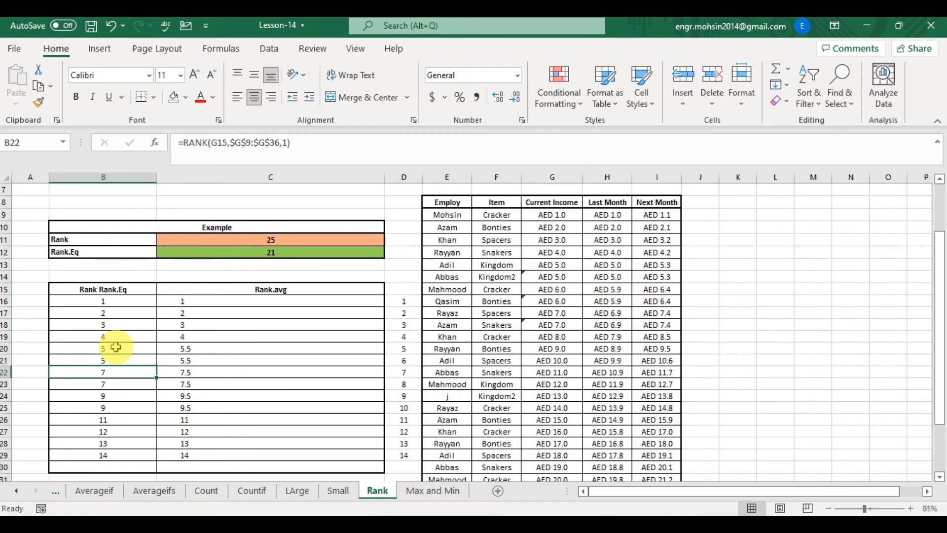
click(559, 290)
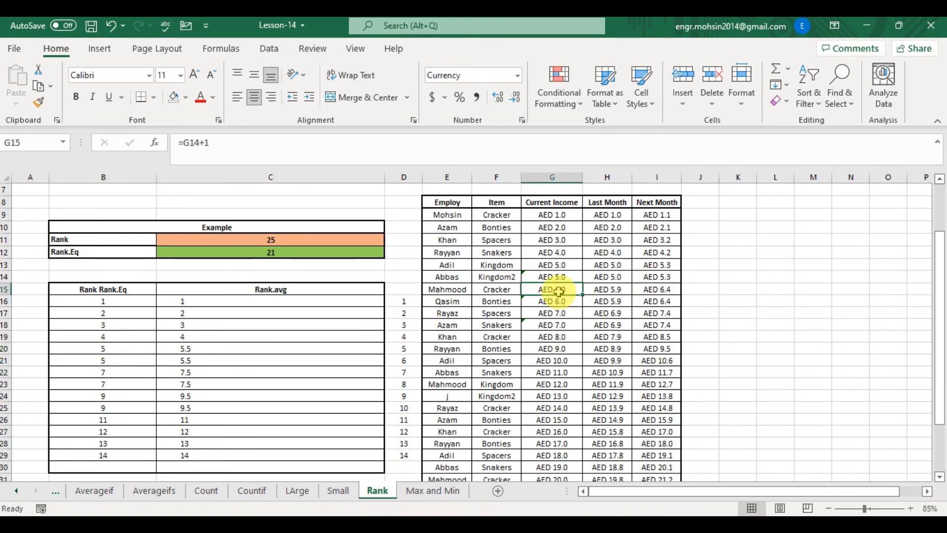
key(Down)
key(Up)
key(Down)
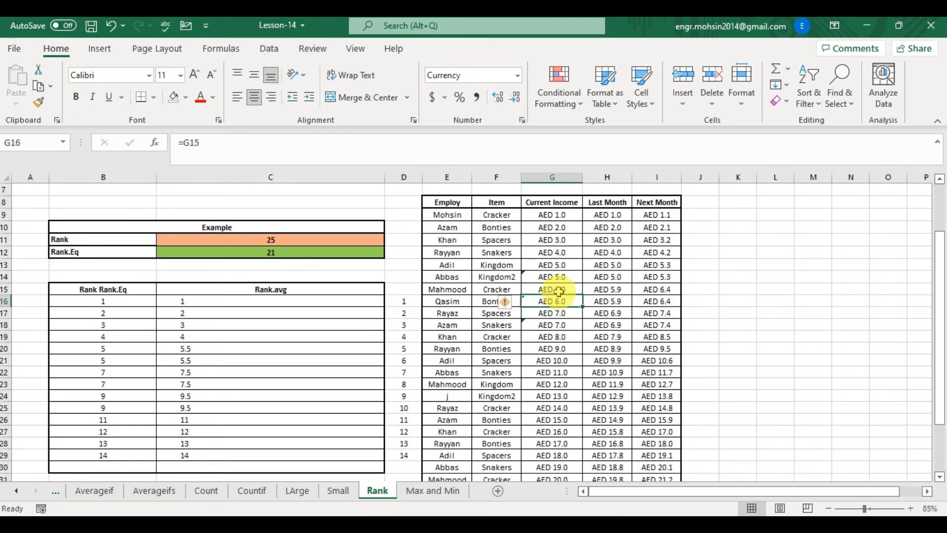
key(Up)
key(Up)
key(Up)
key(Up)
key(Up)
key(Up)
key(Up)
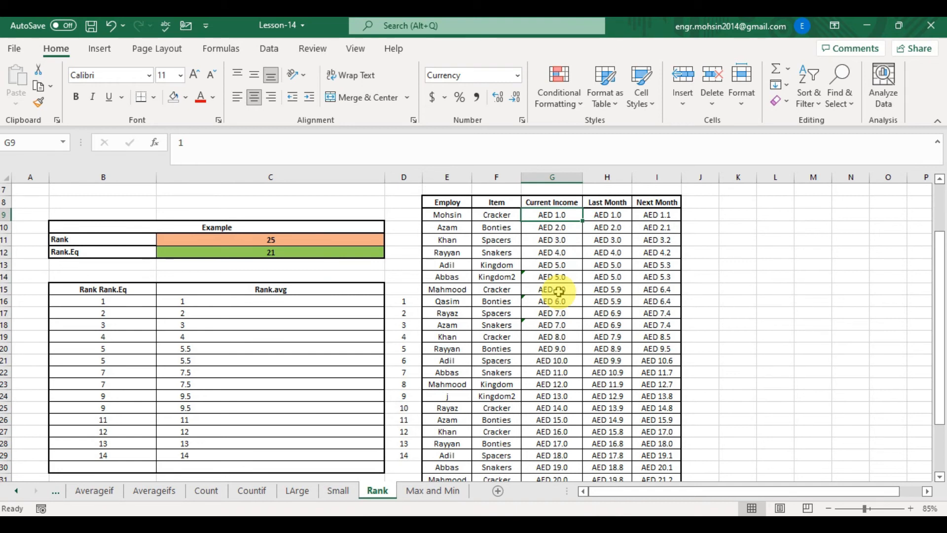
key(shift+Down)
key(shift+Down)
key(shift+Down)
key(shift+Down)
key(shift+Down)
key(shift+Down)
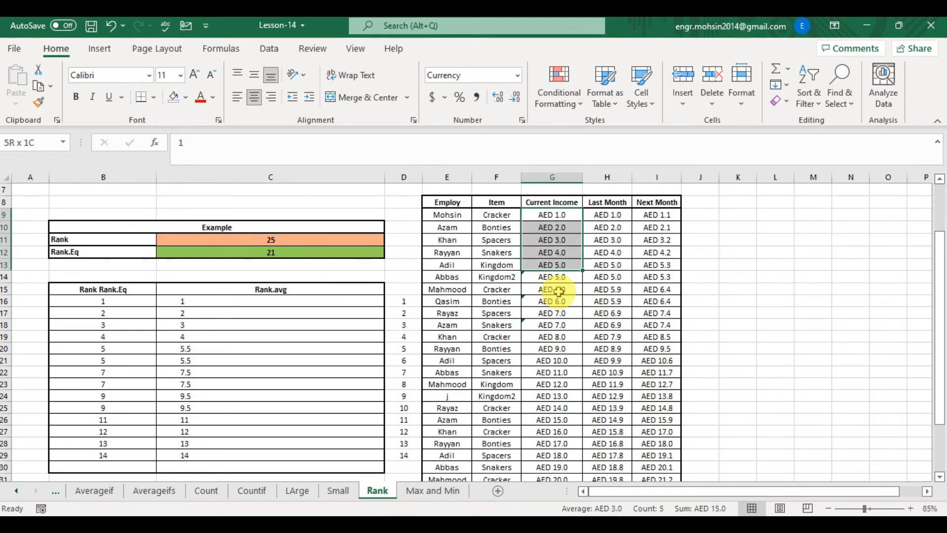
key(shift+Up)
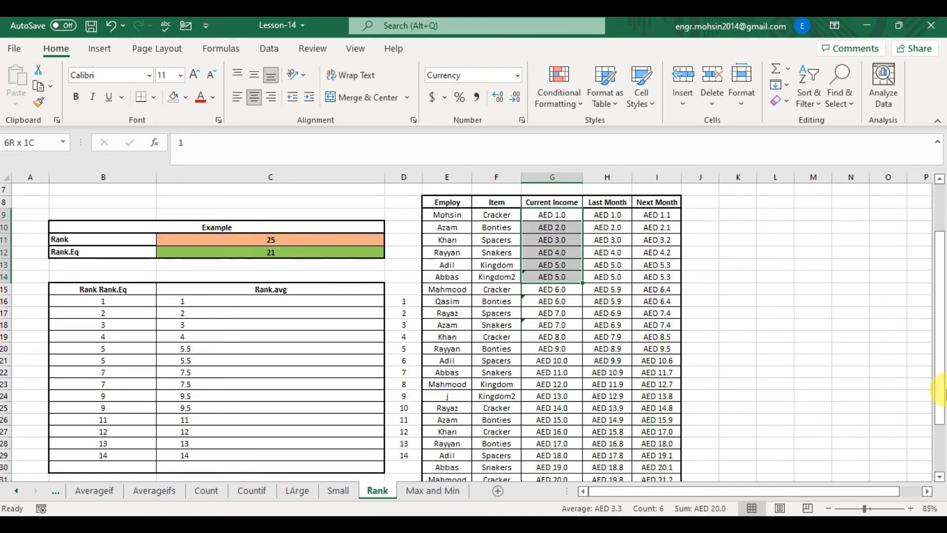
key(Up)
key(Down)
key(Down)
key(Down)
key(Down)
key(Down)
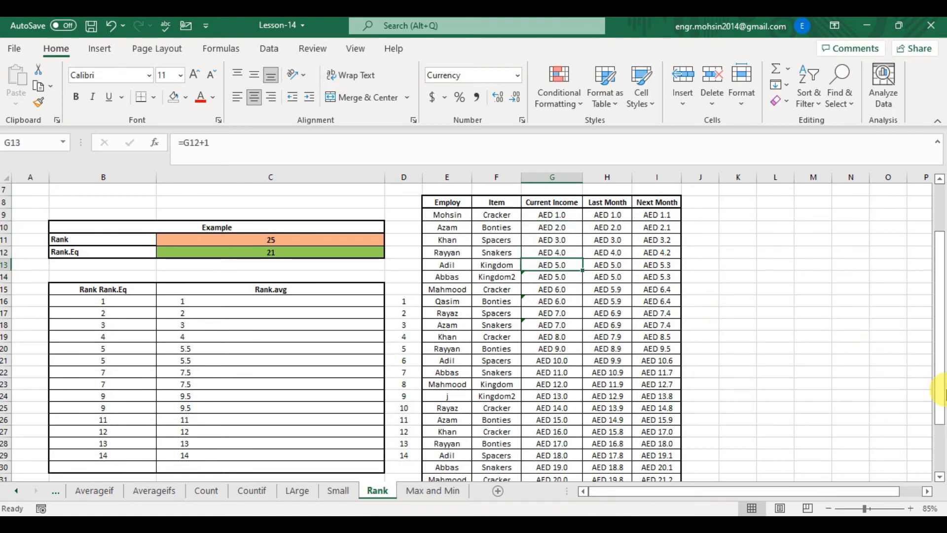
key(Down)
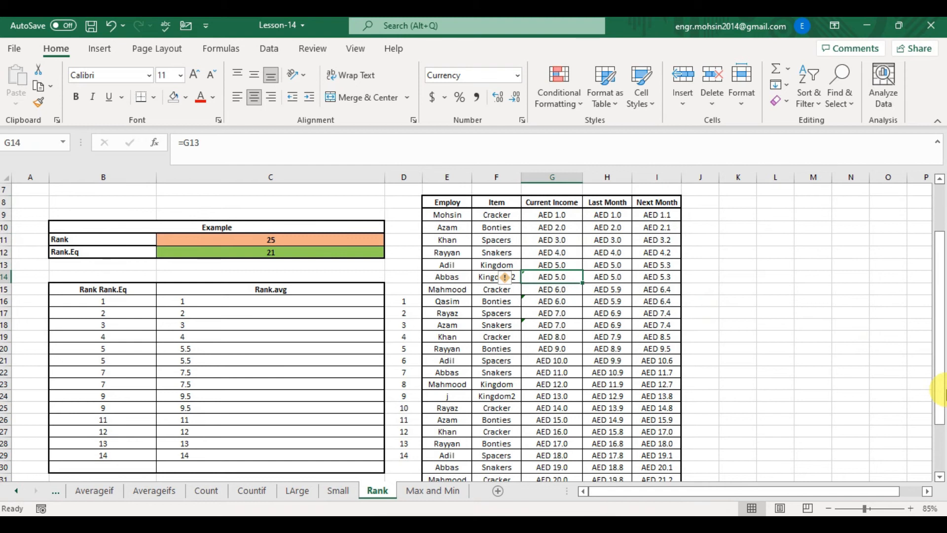
key(Down)
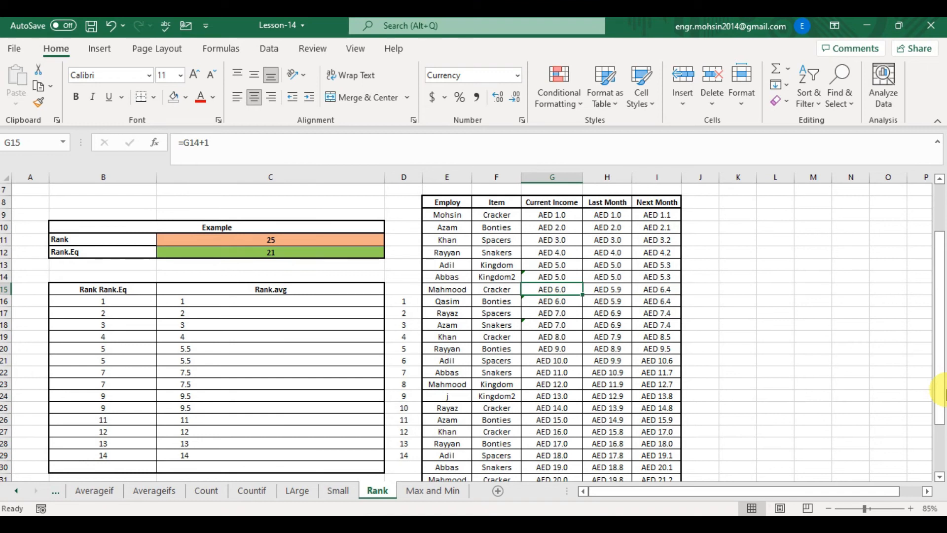
key(Down)
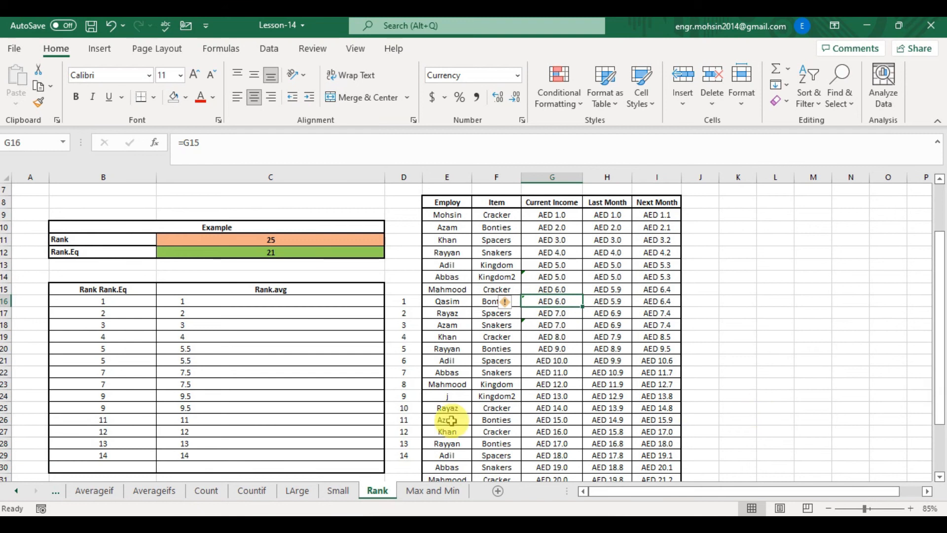
click(104, 373)
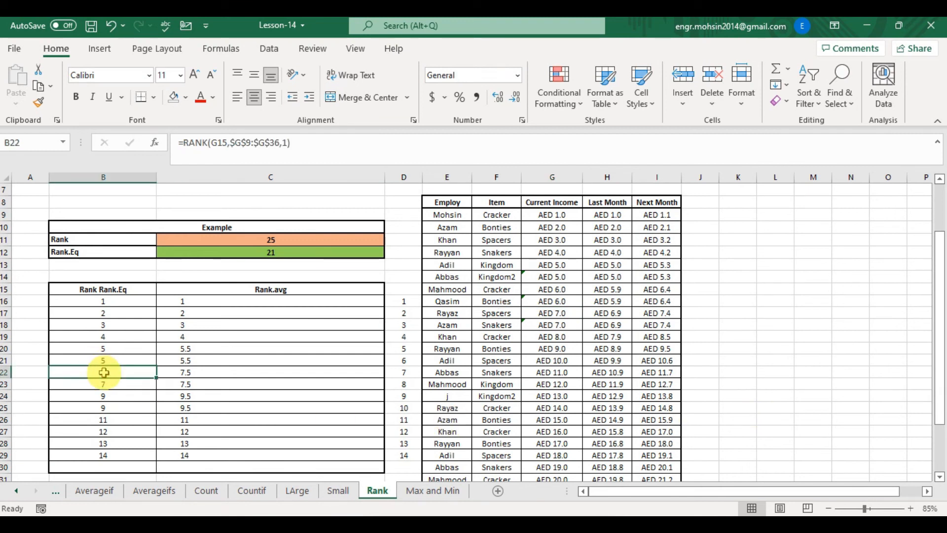
key(Down)
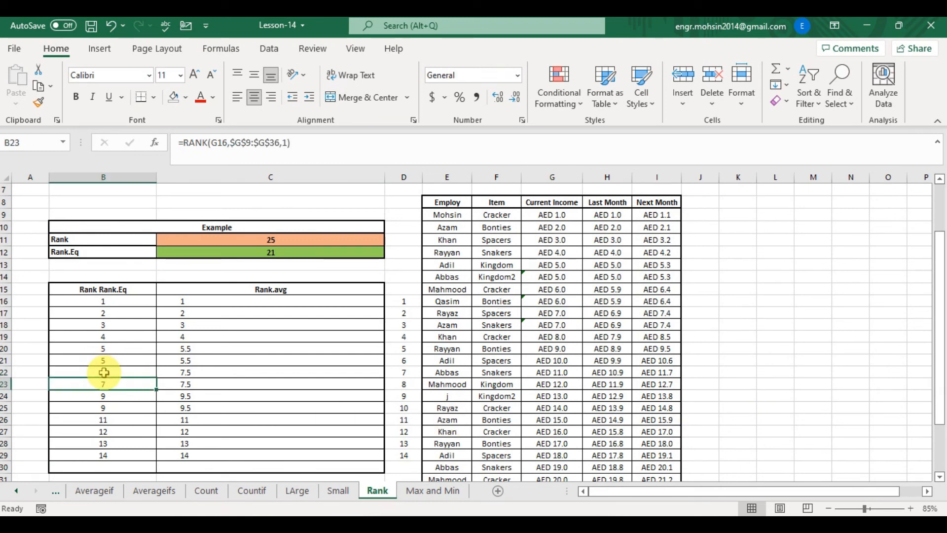
click(104, 373)
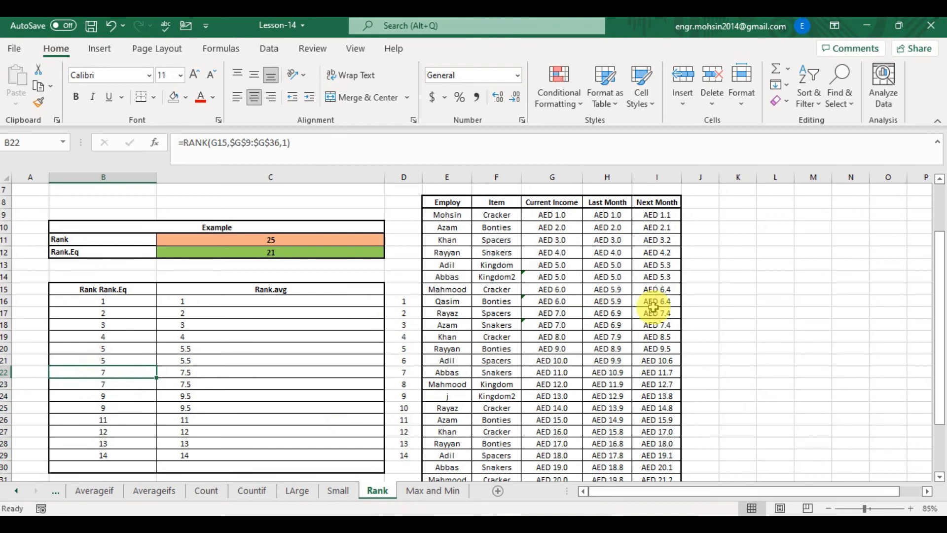
- Inspect the RANK formulas in B20 to B26 and the Current Income cells they reference
click(122, 360)
key(Up)
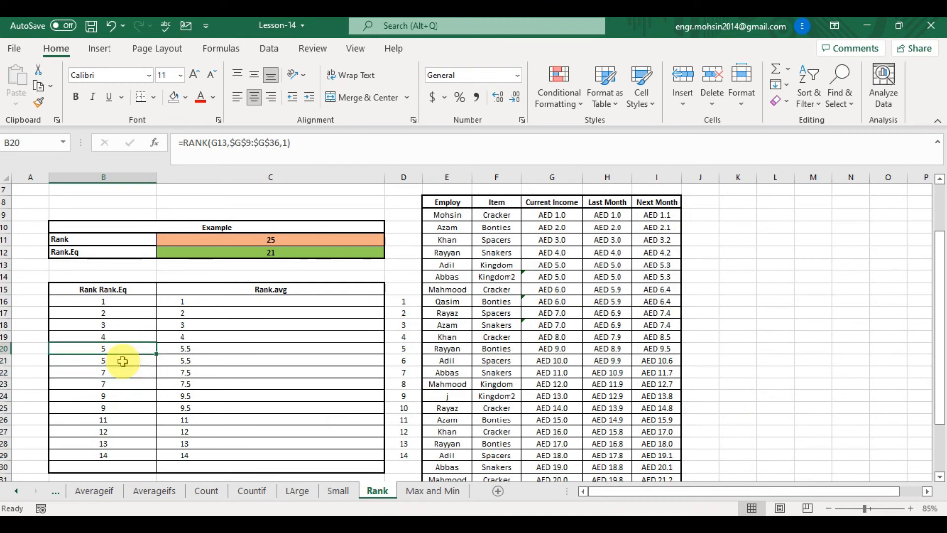
key(Down)
key(Down)
key(Down)
key(Down)
key(Up)
key(Up)
key(Down)
key(Down)
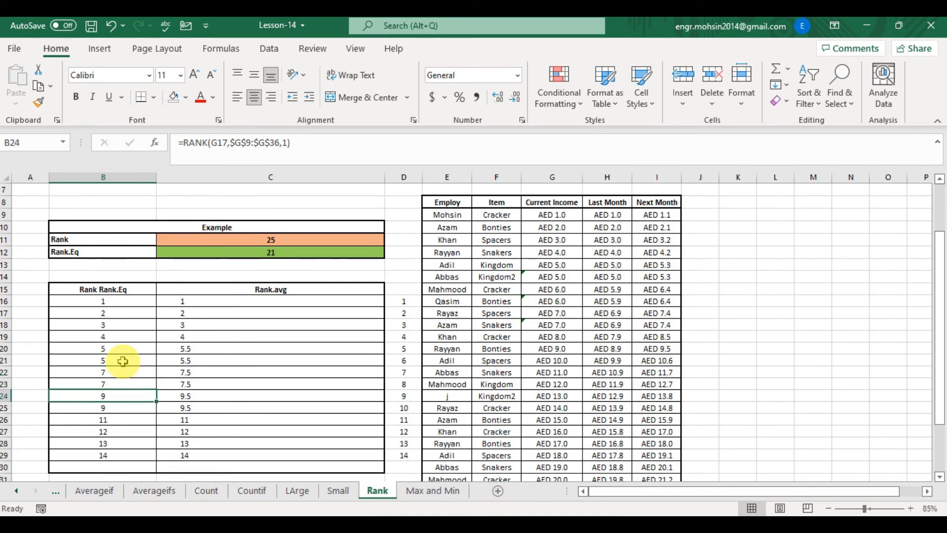
double_click(132, 394)
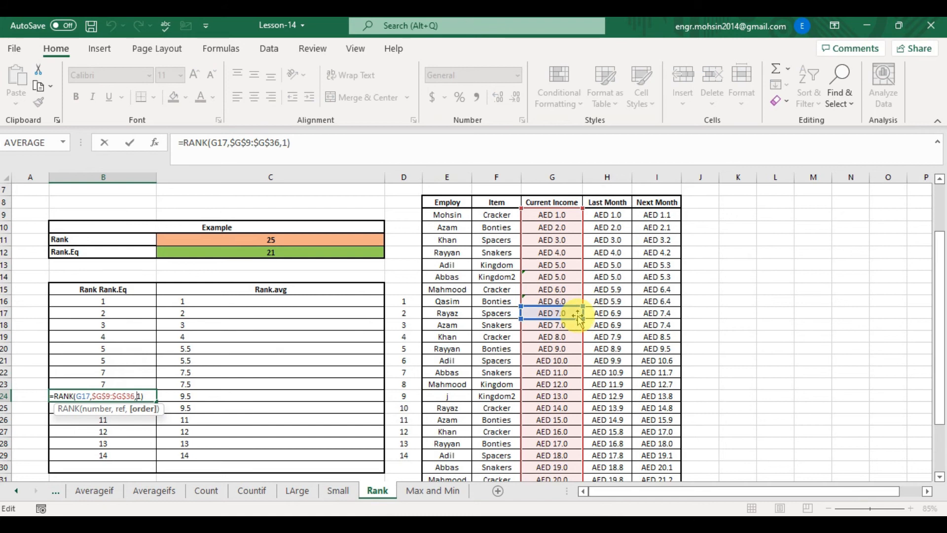
key(Escape)
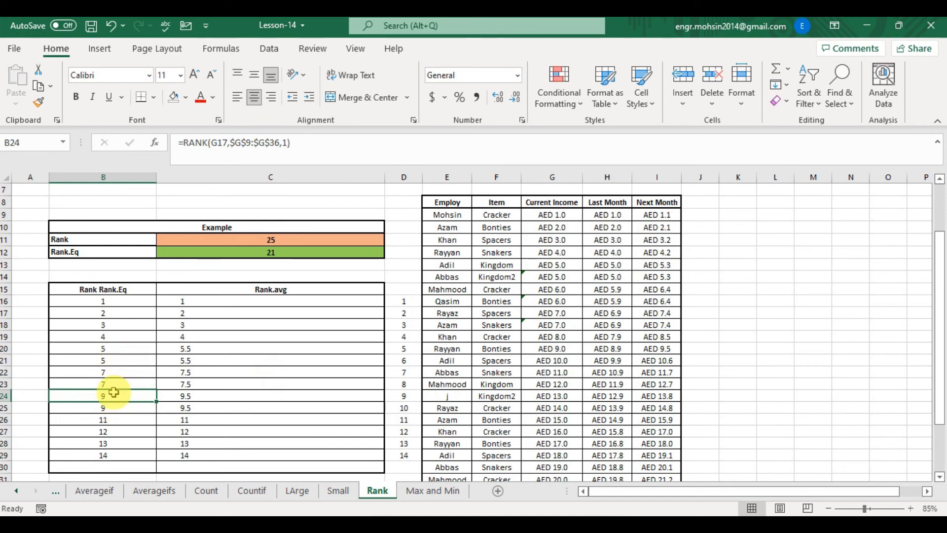
key(Down)
key(Down)
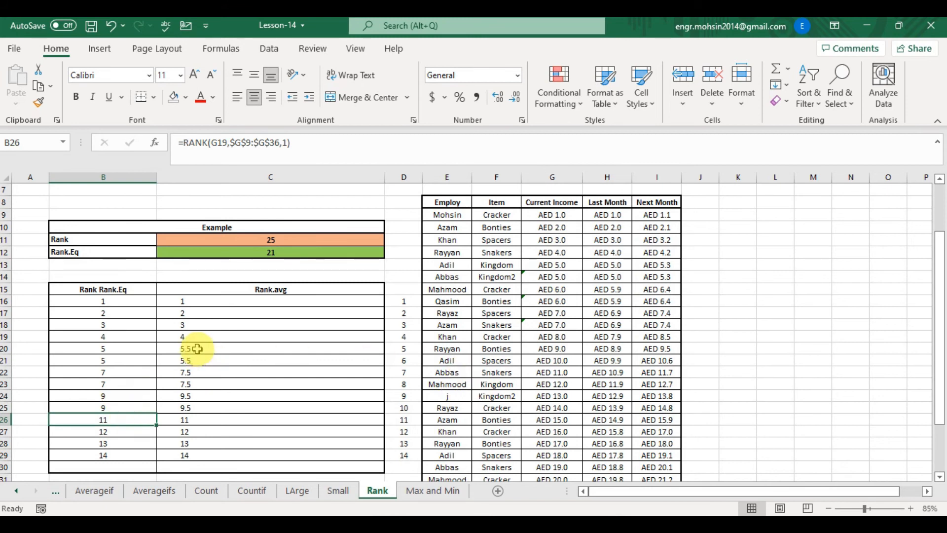
- Enter =RANK.AVG(G9,G9:G36,1) in C16 to rank the first Current Income value in ascending order
click(223, 302)
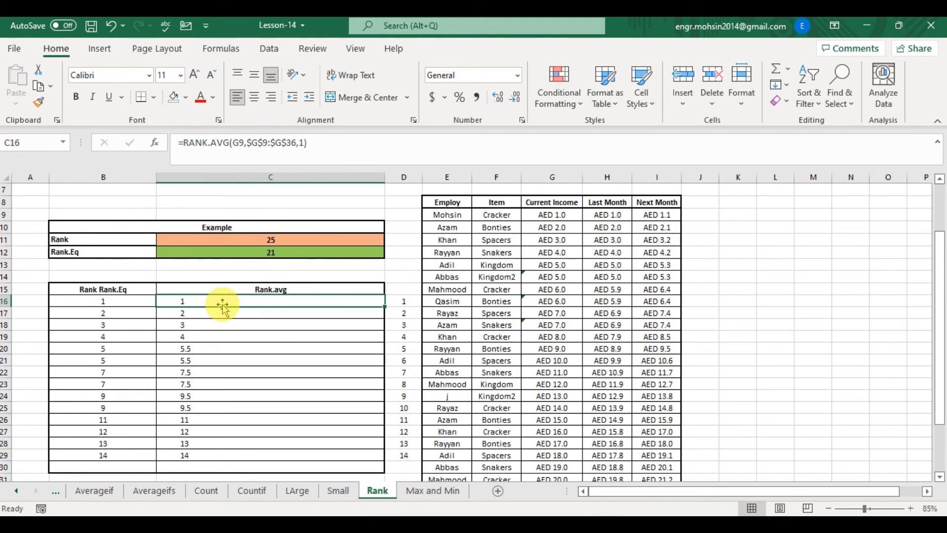
text(=)
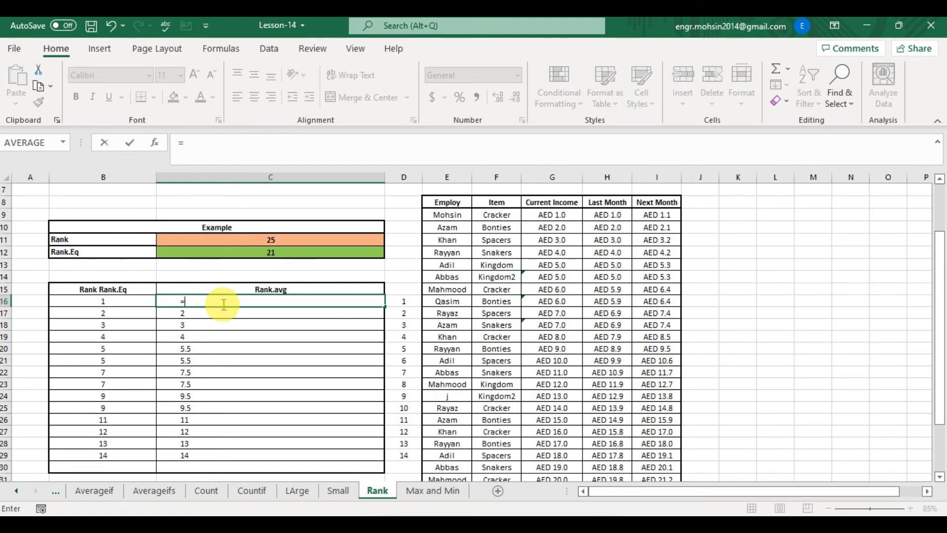
text(R)
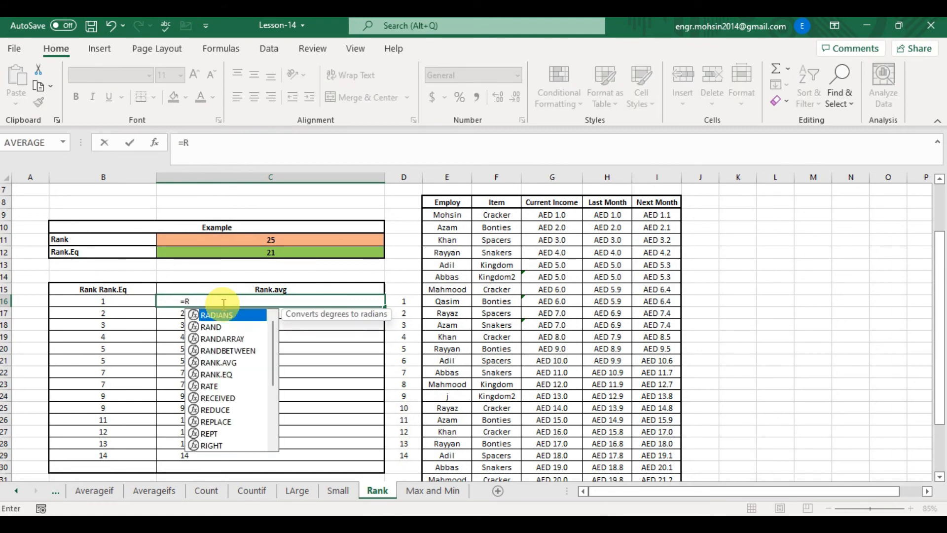
text(ANK)
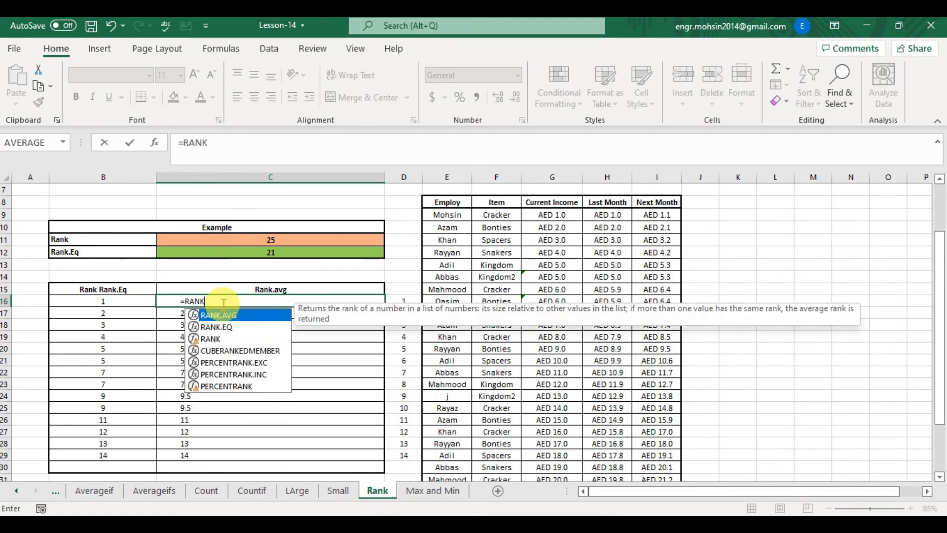
key(Tab)
key(Right)
key(Right)
key(Right)
key(Right)
key(Right)
key(Left)
key(Up)
key(Up)
key(Up)
key(Up)
key(Up)
key(Up)
key(Up)
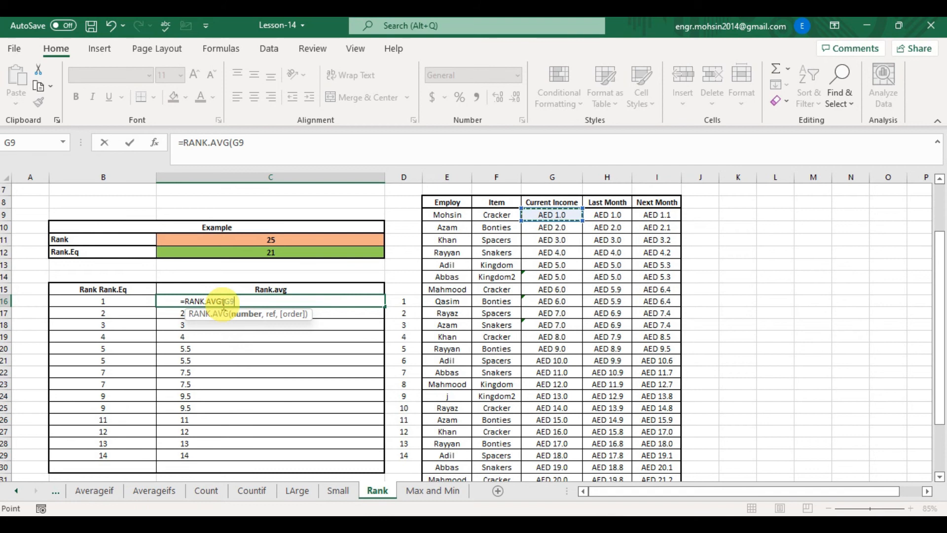
text(,)
key(Right)
key(Right)
key(Right)
key(Right)
key(Up)
key(Up)
key(Up)
key(Up)
key(Up)
key(Up)
key(Up)
key(ctrl+shift+Down)
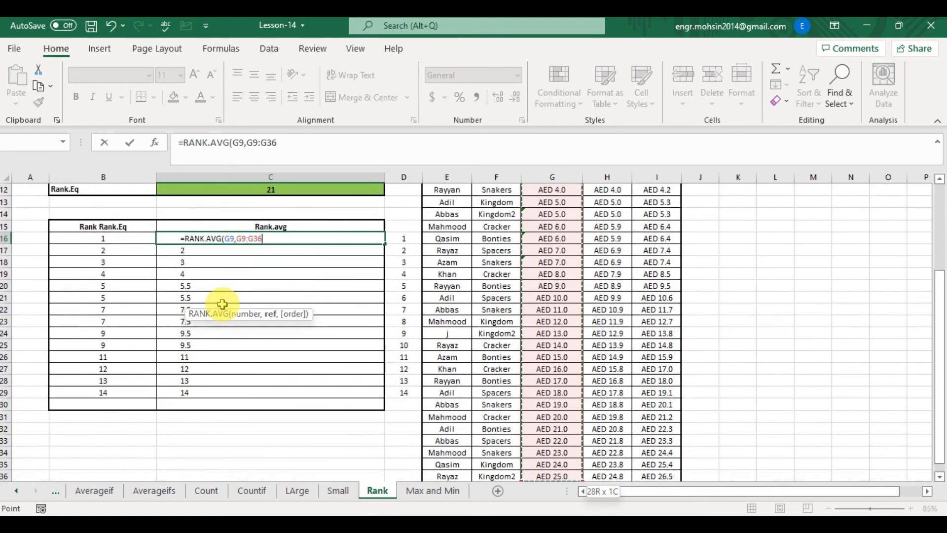
text(,)
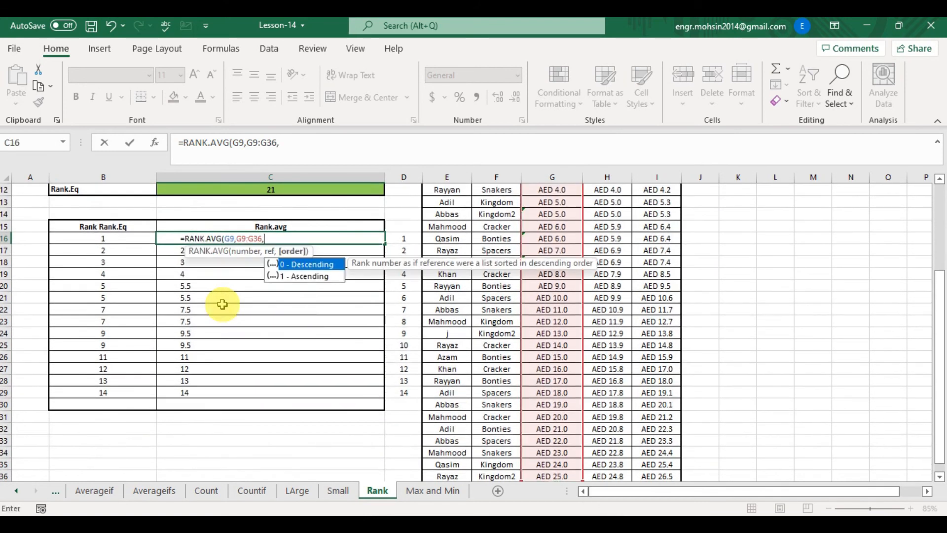
key(Down)
text(1))
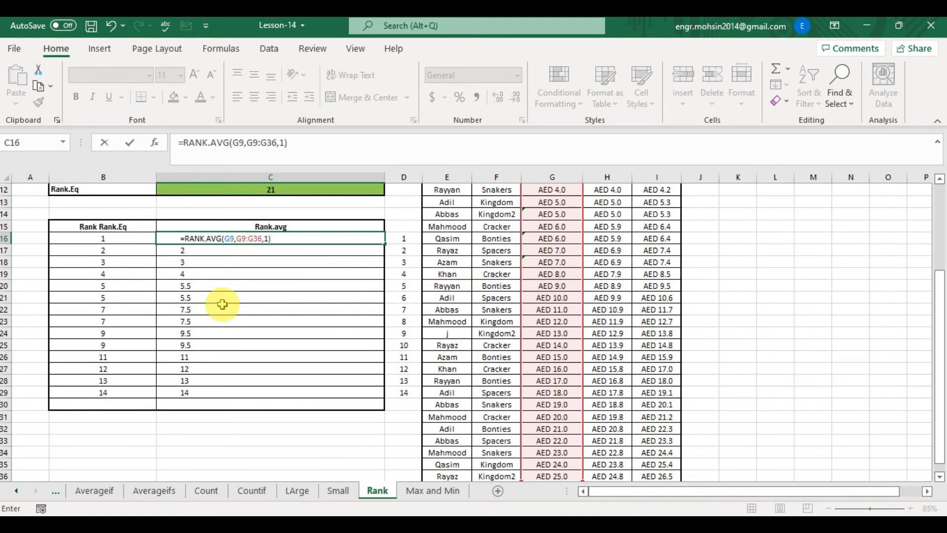
key(Left)
key(Left)
key(Right)
key(Right)
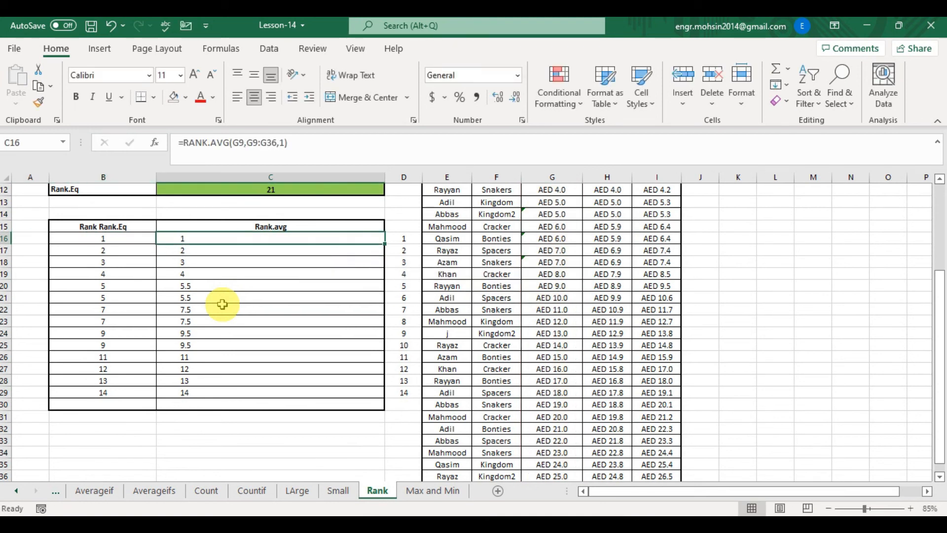
- Make the G9:G36 range in C16's RANK.AVG formula absolute as $G$9:$G$36
key(F2)
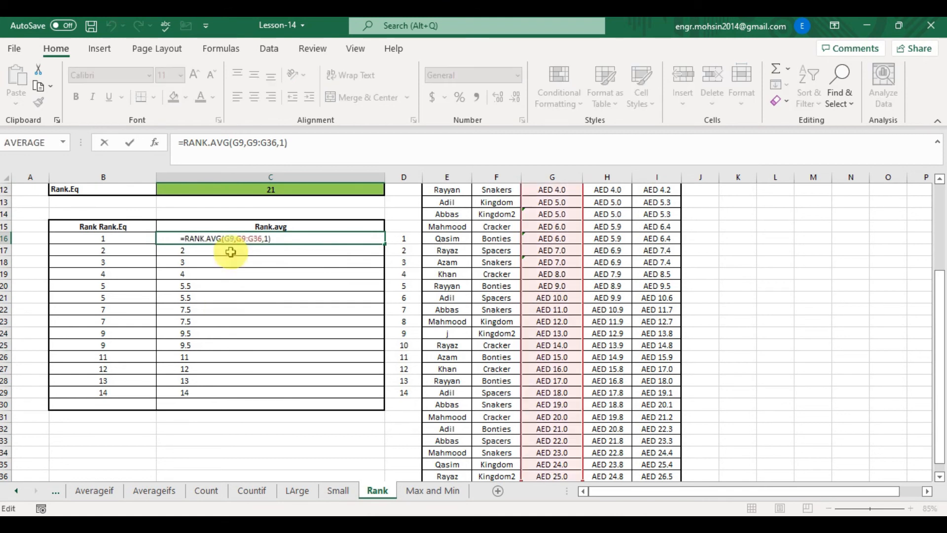
click(244, 238)
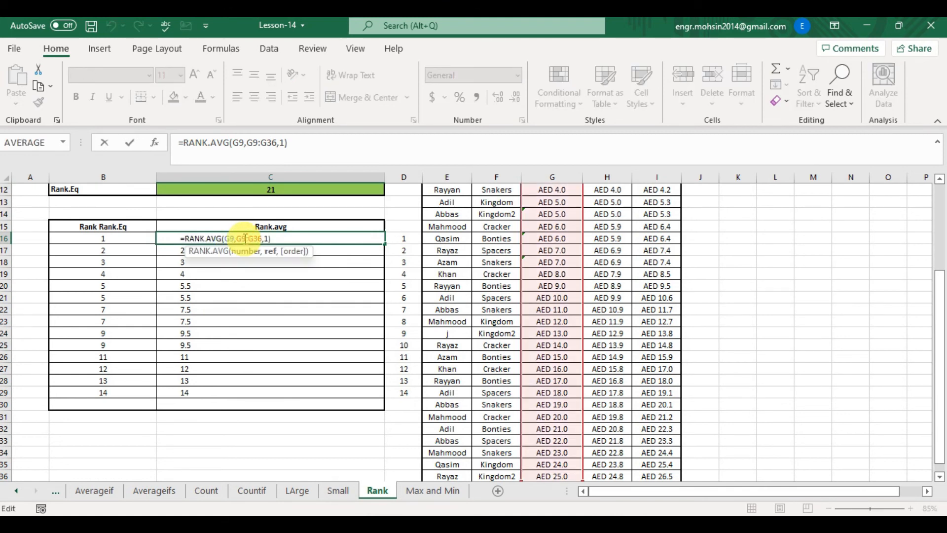
key(F4)
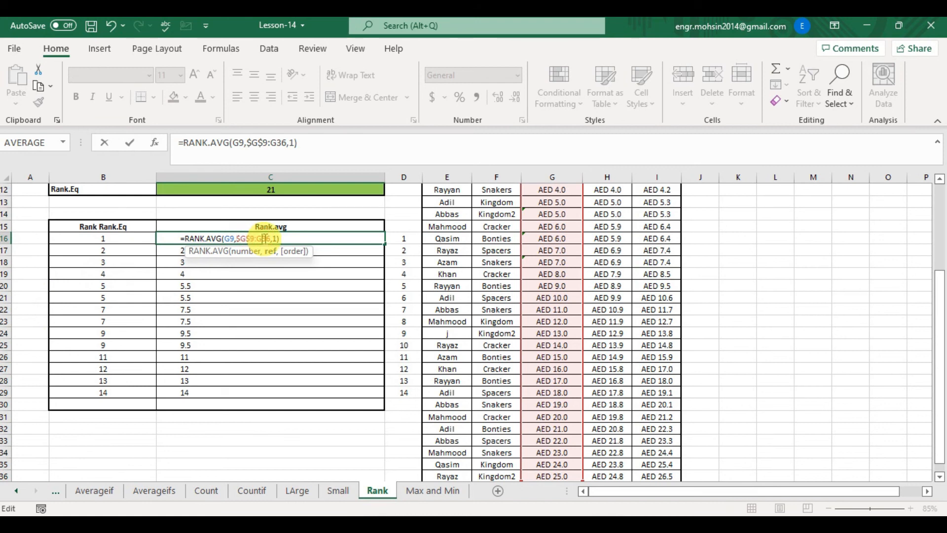
key(F4)
key(Return)
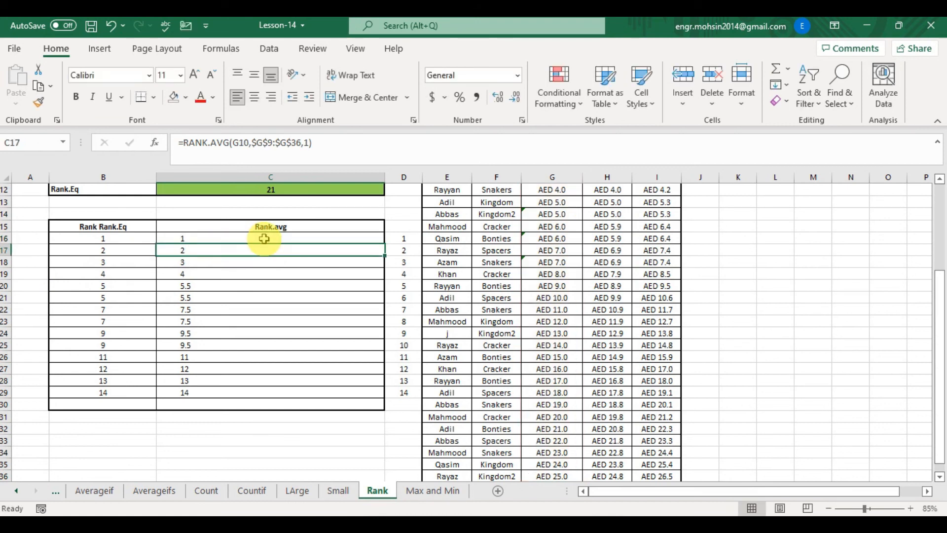
- Copy C16's RANK.AVG formula down the Rank.avg column to C17:C29
click(265, 238)
key(ctrl+c)
key(Down)
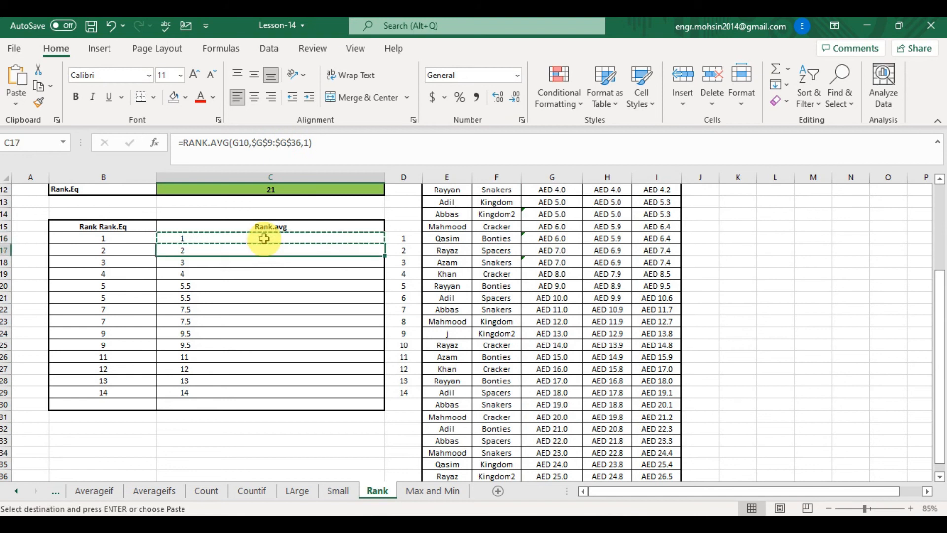
key(shift+Down)
key(ctrl+v)
key(shift+Down)
key(shift+Down)
key(shift+Down)
key(shift+Down)
key(shift+Down)
key(shift+Down)
key(shift+Down)
key(shift+Down)
key(shift+Down)
key(shift+Down)
key(shift+Down)
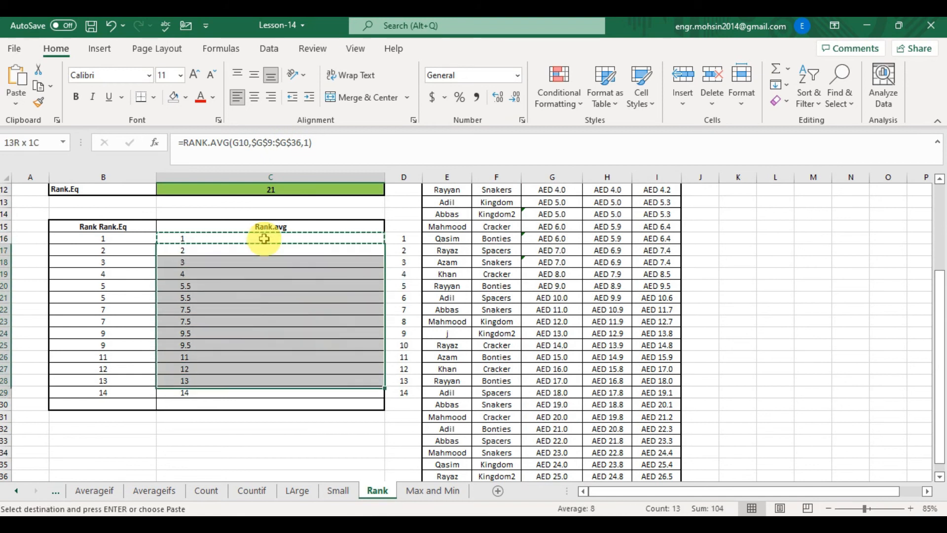
key(ctrl+v)
key(ctrl+v)
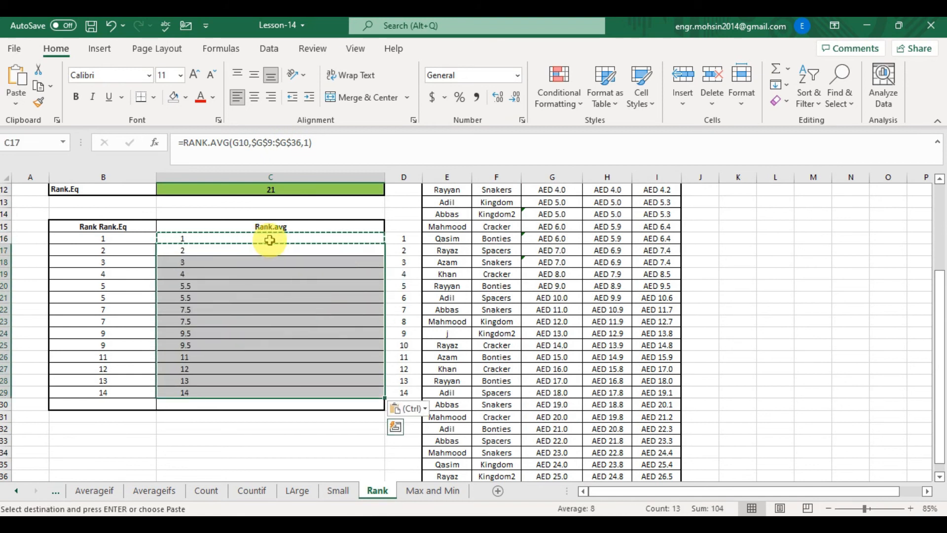
- Compare the RANK.AVG formulas in C20 and C21 with the RANK formulas in B19 to B21
click(252, 277)
key(ctrl+Up)
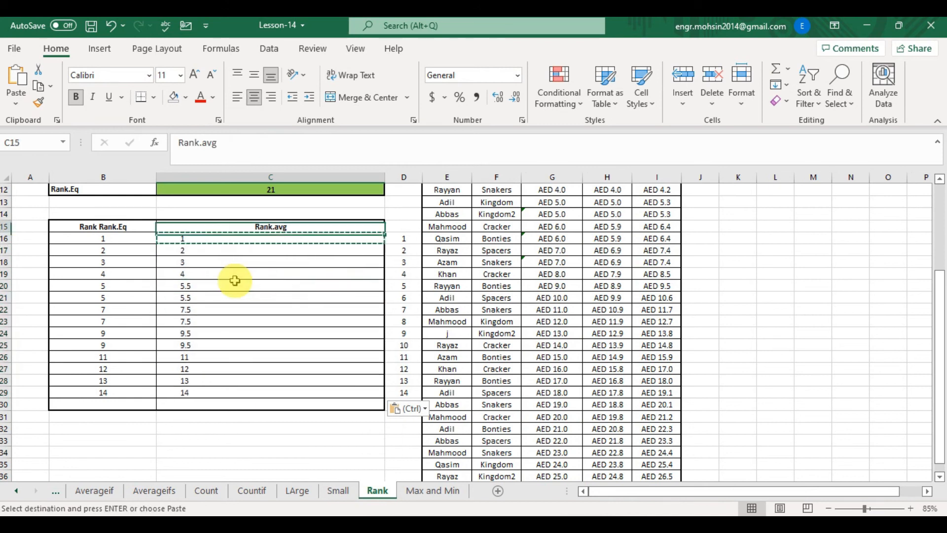
double_click(233, 282)
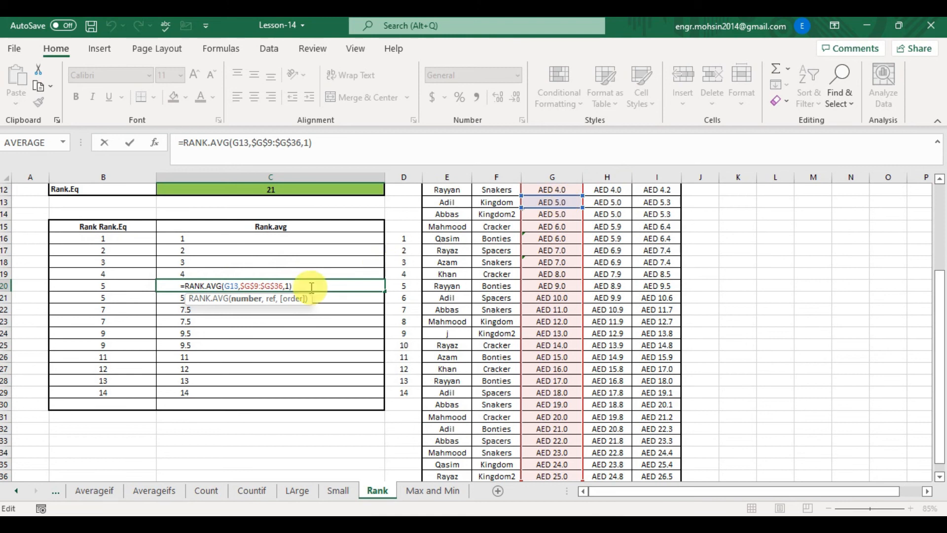
key(Escape)
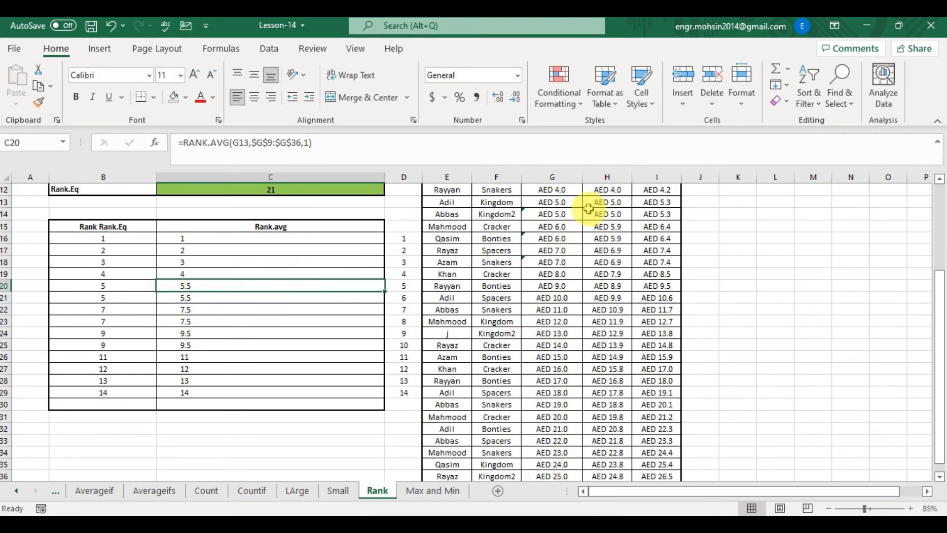
double_click(227, 296)
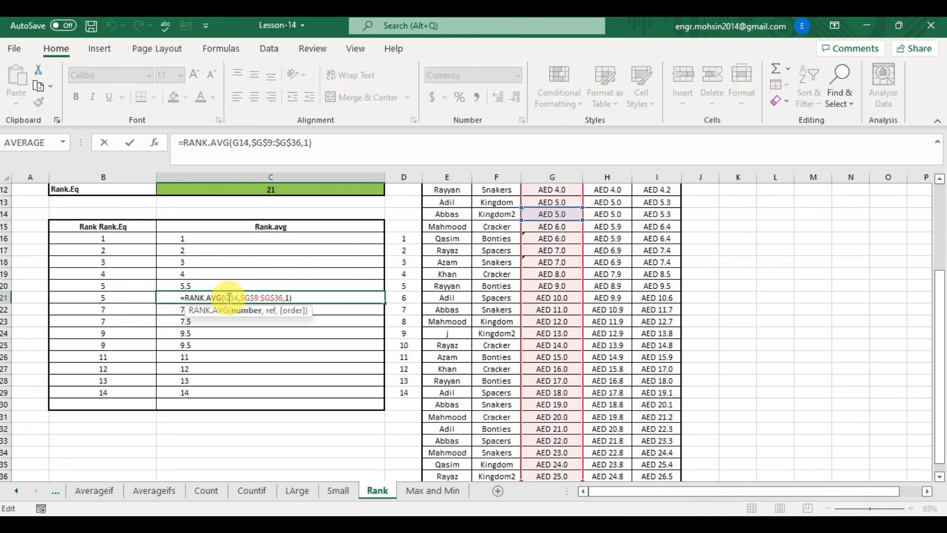
key(Escape)
click(275, 285)
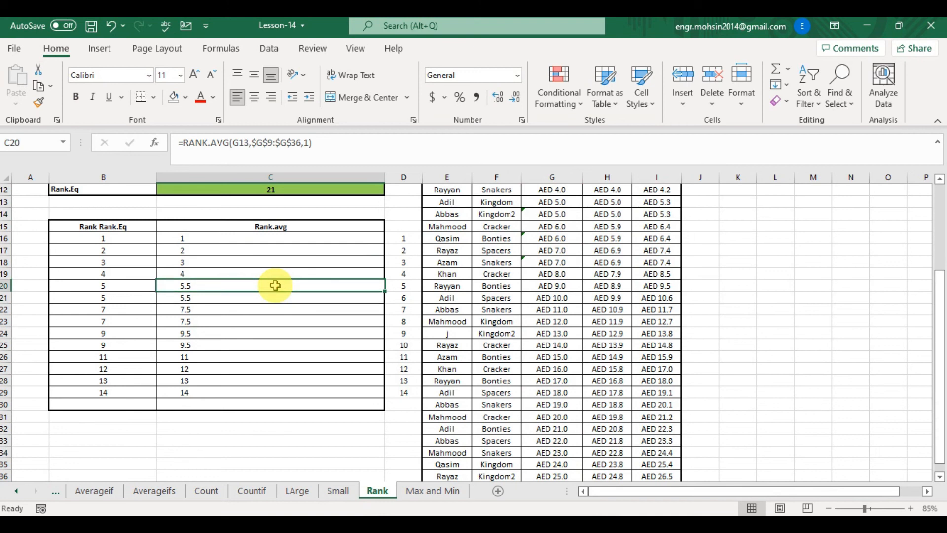
click(116, 274)
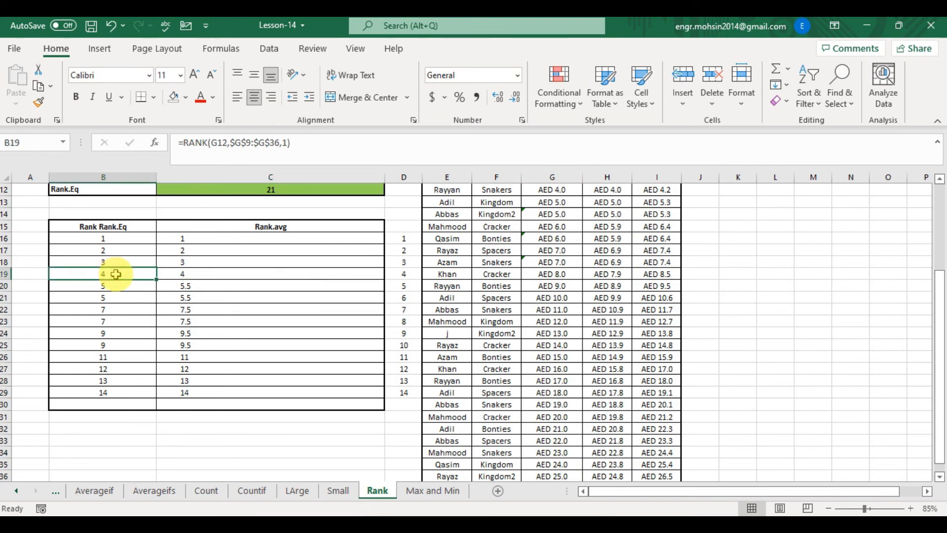
click(119, 287)
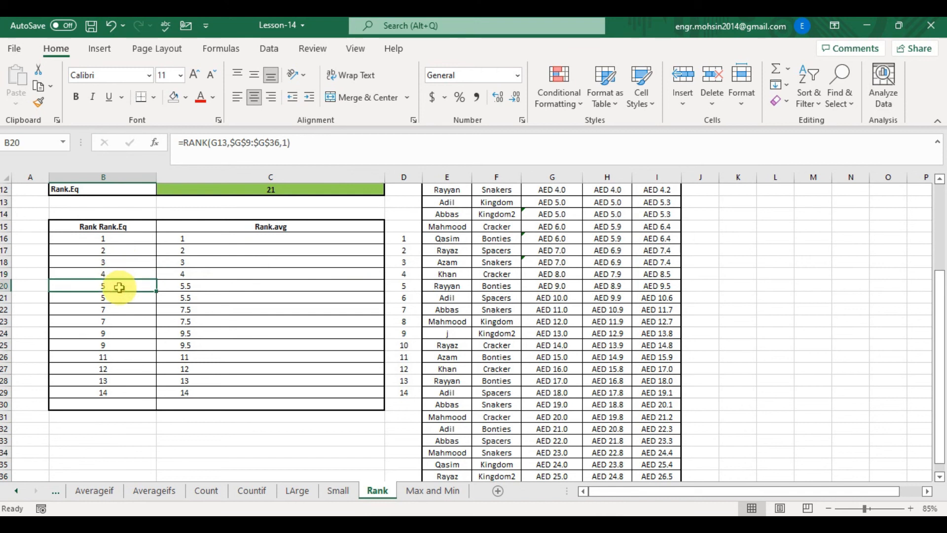
double_click(119, 287)
key(Escape)
double_click(120, 296)
key(Escape)
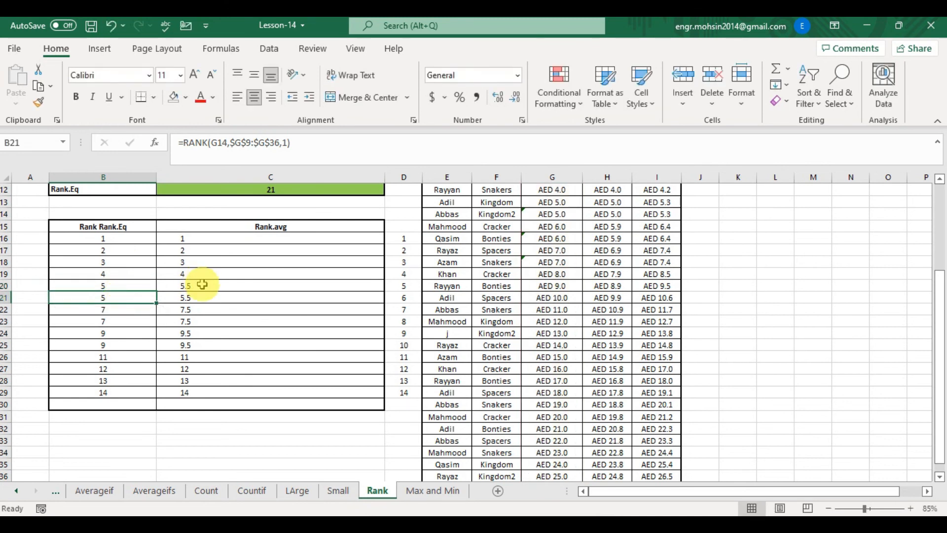
click(202, 286)
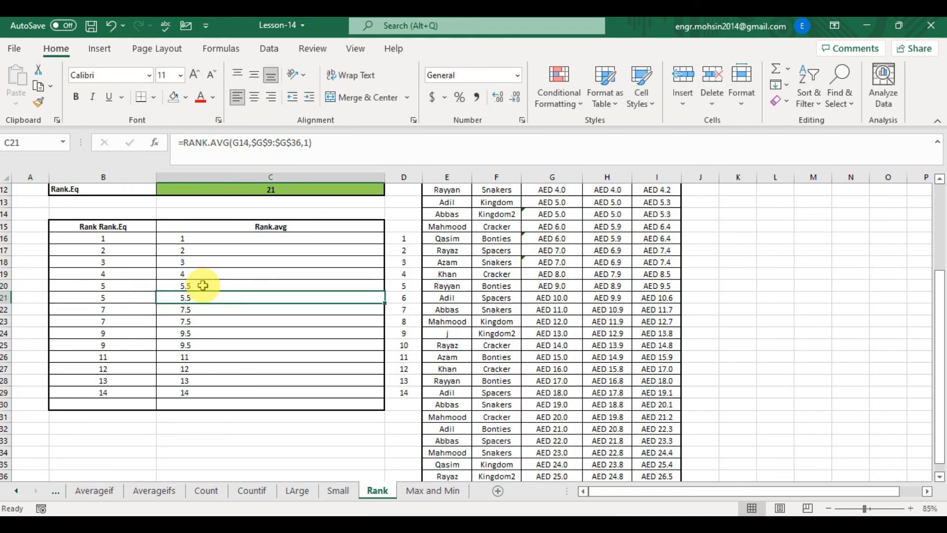
key(Right)
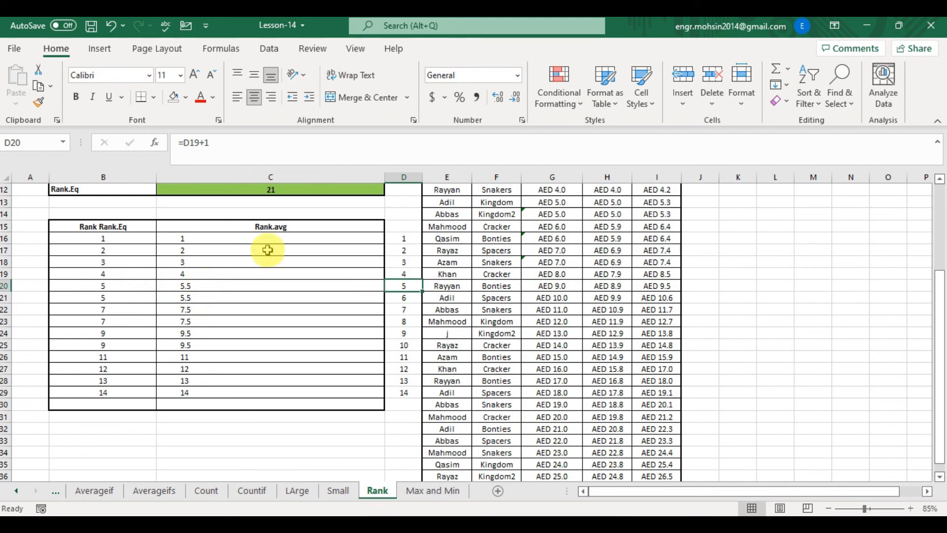
- Examine the Current Income values and formulas in column G from G7 to G14
click(554, 190)
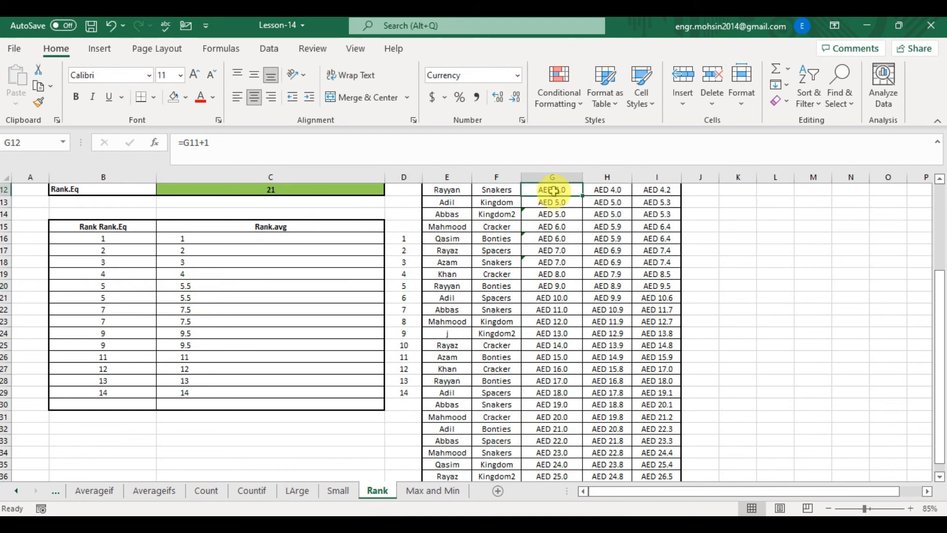
key(Up)
key(Up)
key(Up)
key(Up)
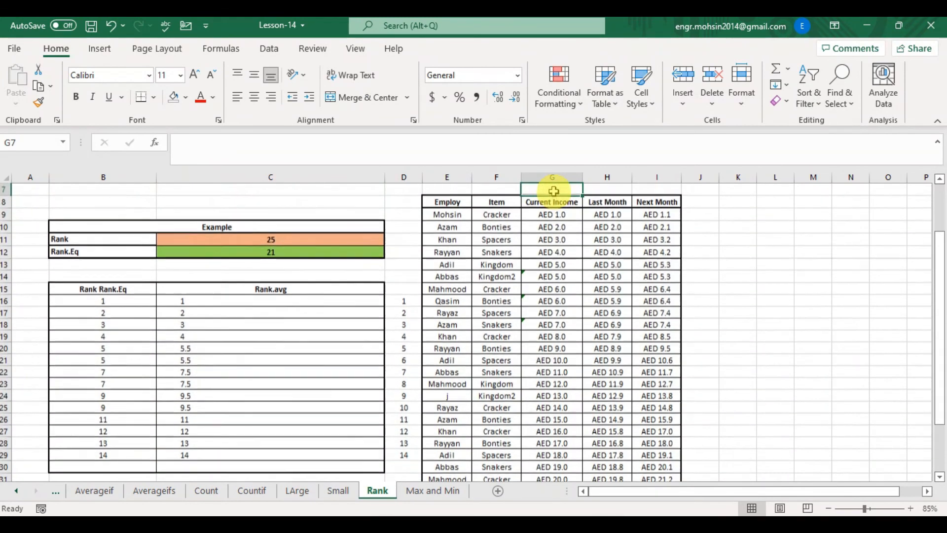
key(Down)
key(Down)
key(Down)
key(Down)
key(Down)
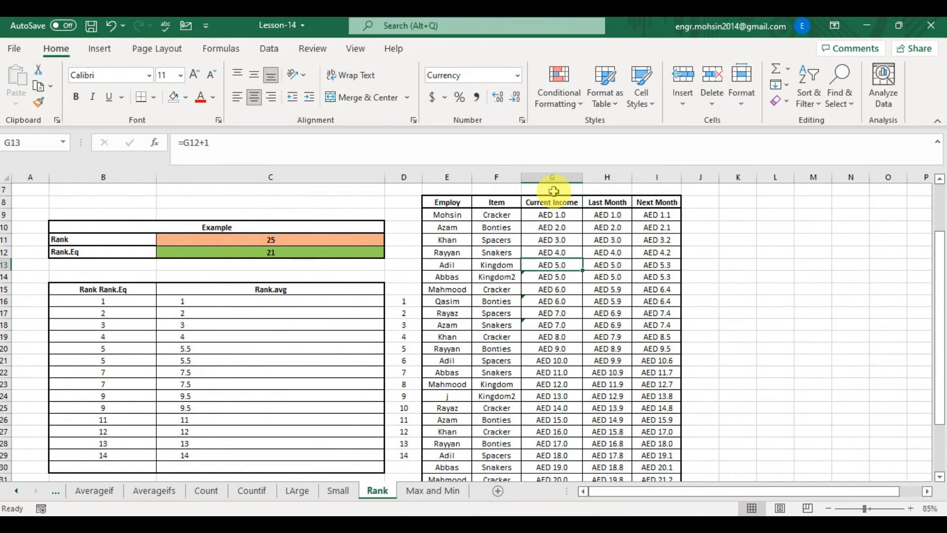
key(Down)
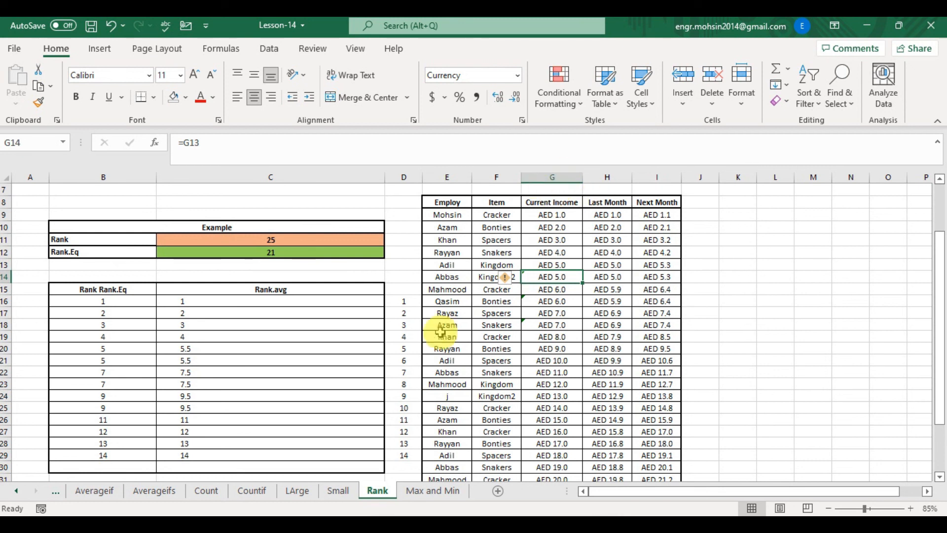
- Compare the tied rank values in rows 20 and 21 of the Rank.avg column and the numbering column
click(398, 347)
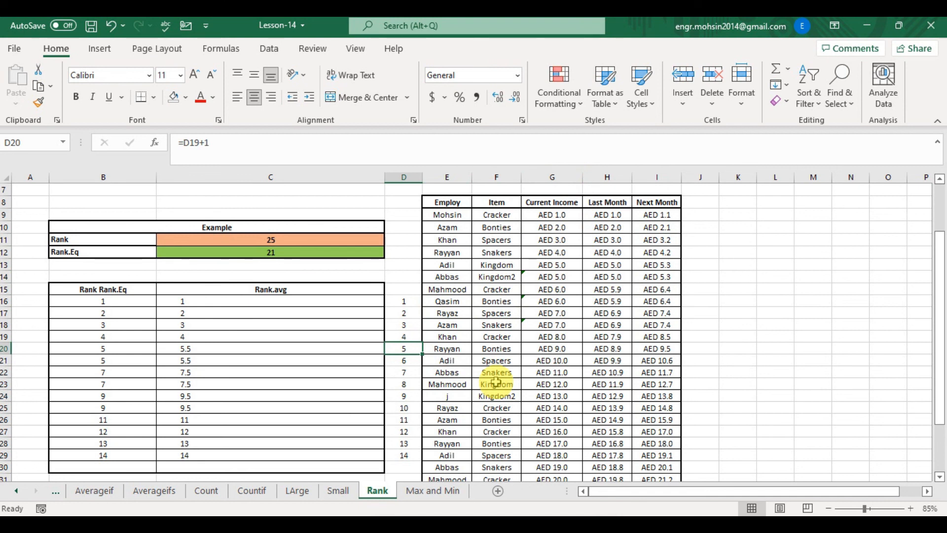
key(shift+Down)
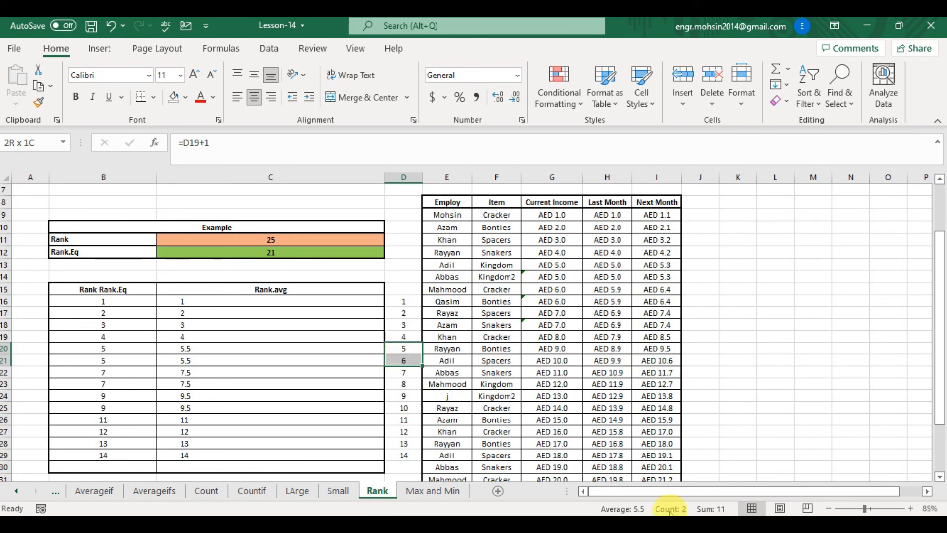
click(186, 349)
key(Down)
key(Down)
key(Up)
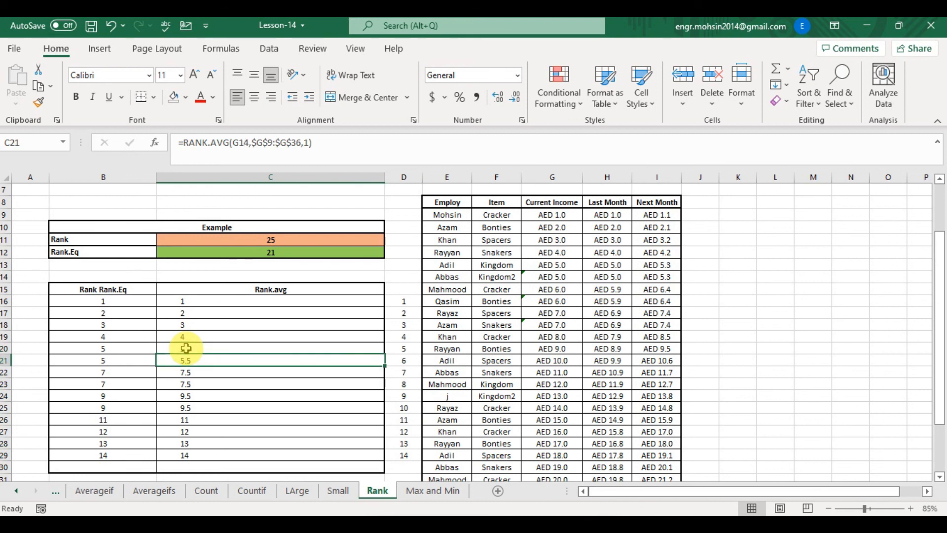
- Overwrite C22's RANK.AVG formula with a backtick character
click(298, 372)
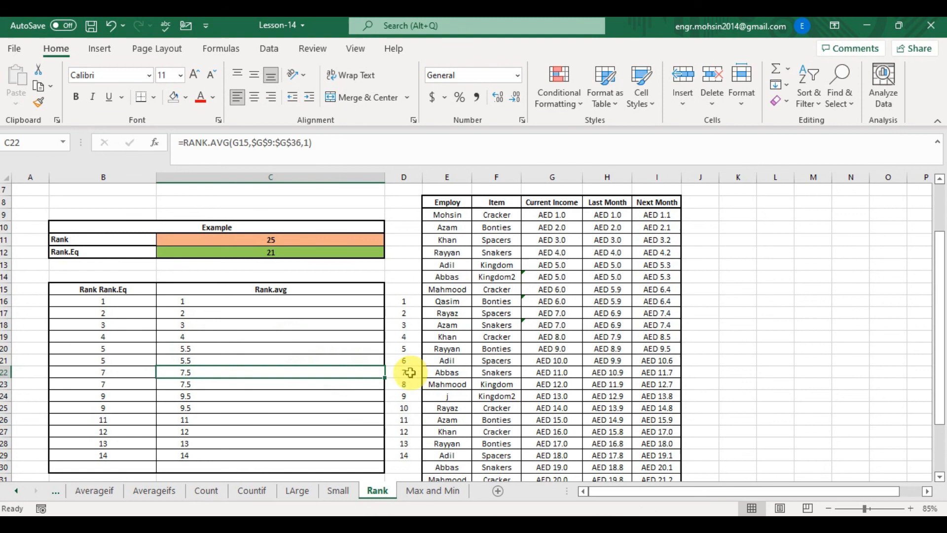
double_click(225, 371)
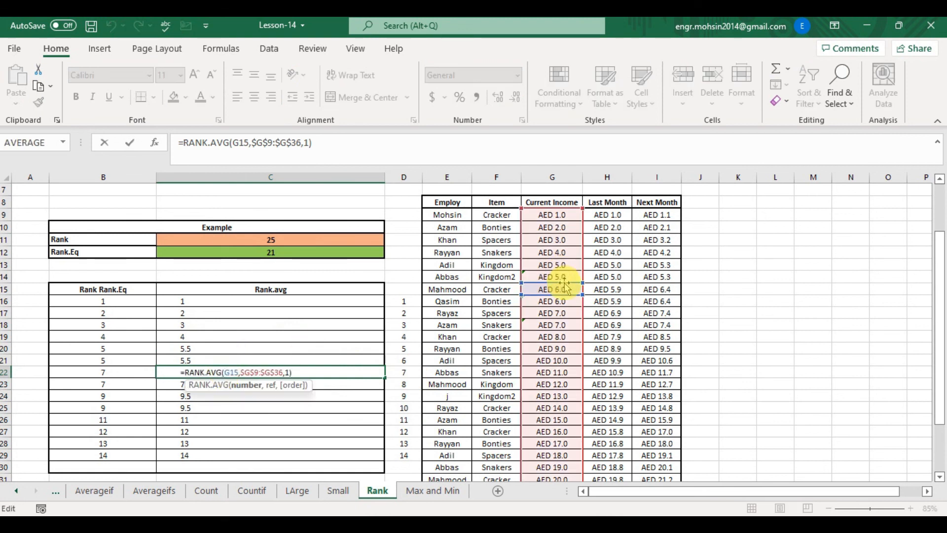
key(Escape)
text(`)
key(Return)
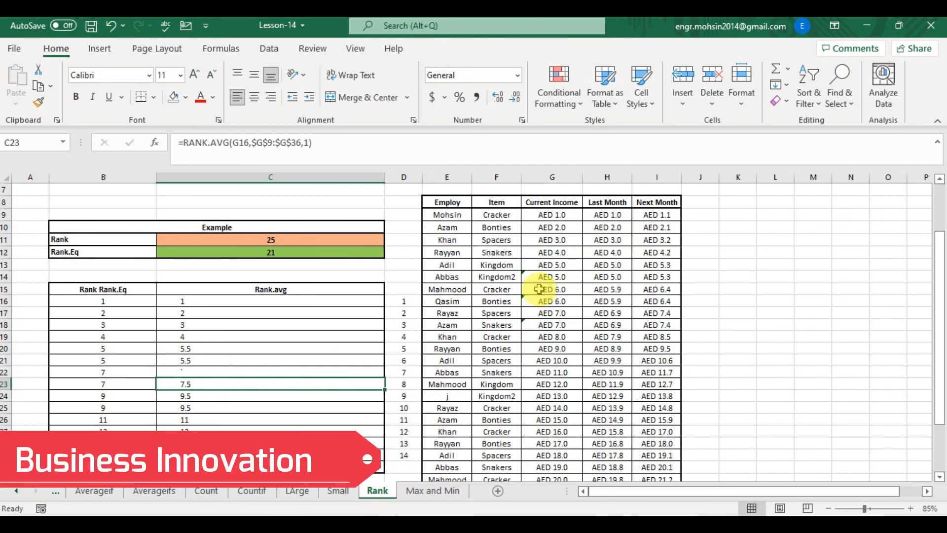
- Select and examine the Current Income values from G9 down to G16
click(539, 288)
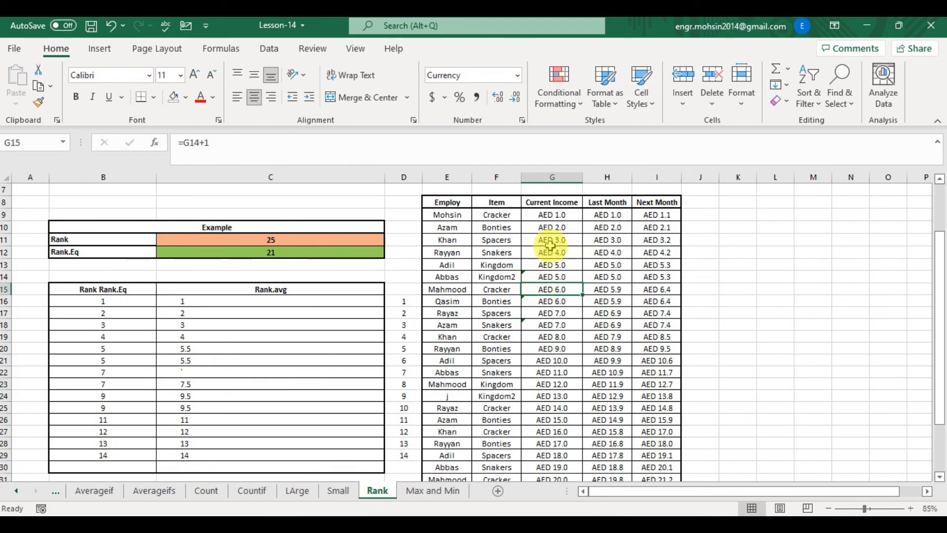
drag(552, 215, 556, 291)
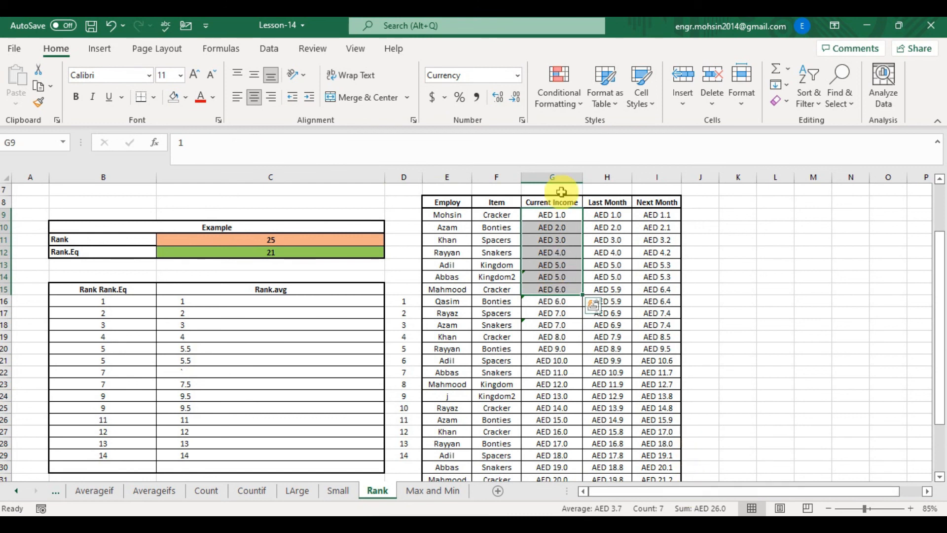
click(559, 213)
double_click(554, 213)
click(596, 267)
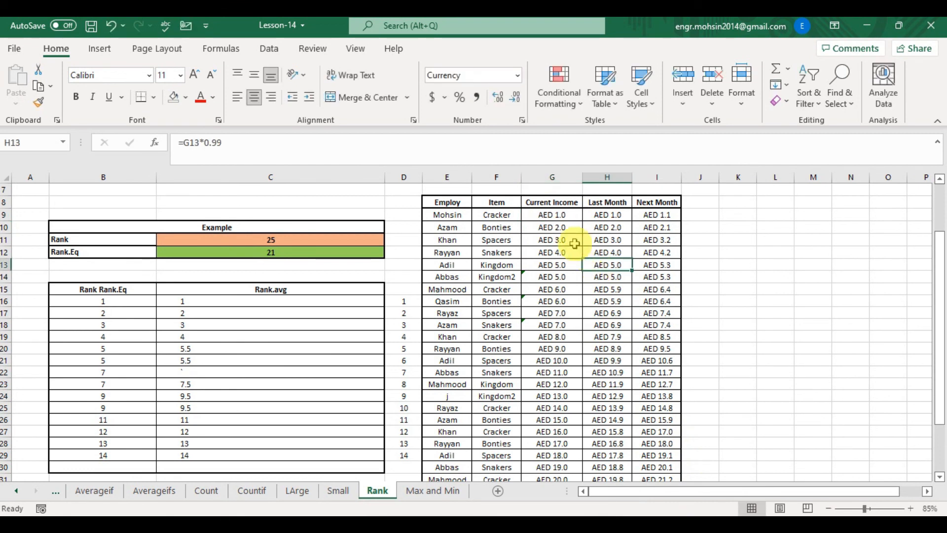
drag(563, 214, 551, 301)
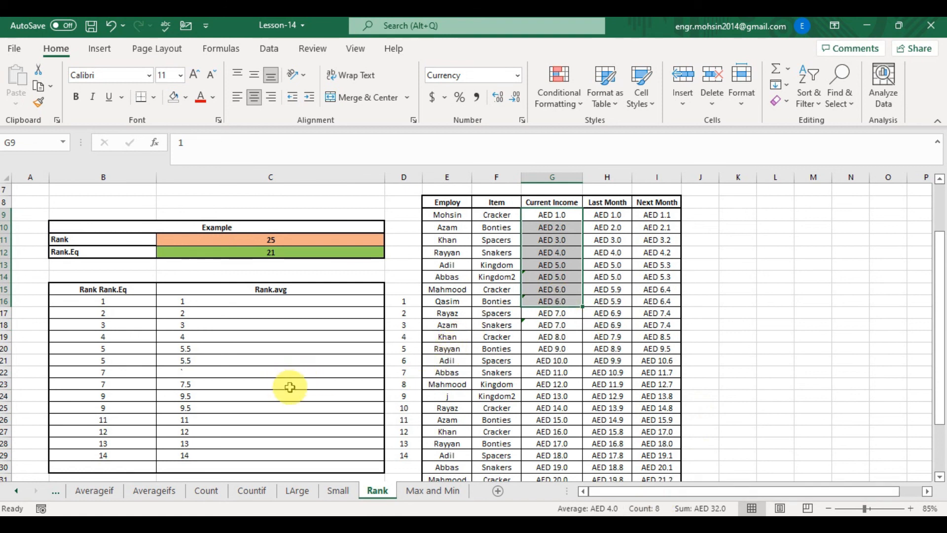
- Copy C21's RANK.AVG formula into C22
click(227, 360)
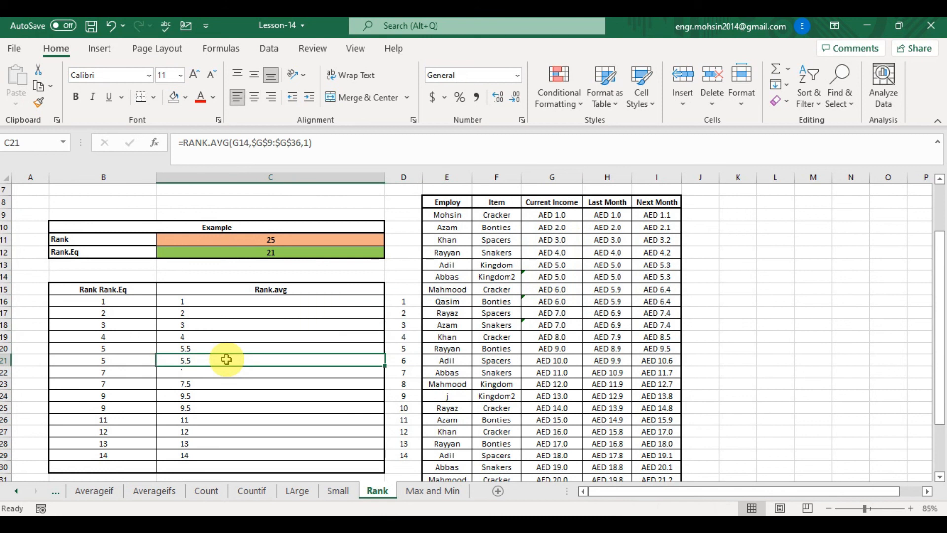
key(ctrl+c)
key(Down)
key(ctrl+v)
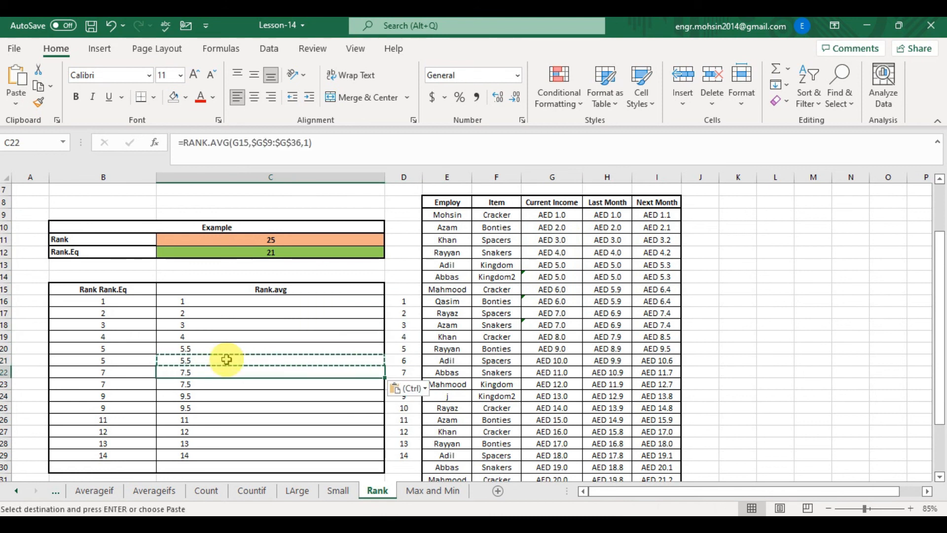
- Compare the rank values and formulas in rows 22 and 23 across the Rank.Eq, Rank.avg and numbering columns
key(Right)
key(Right)
key(Left)
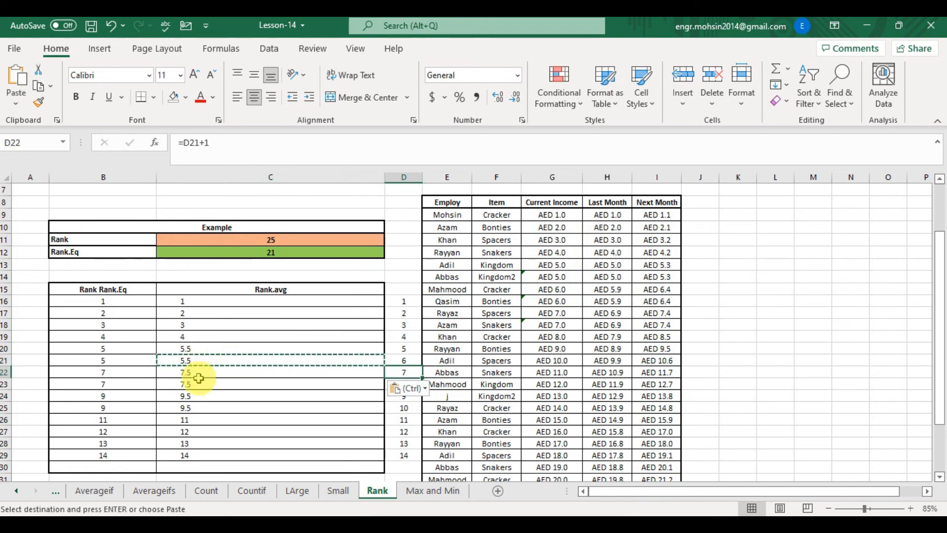
key(Left)
key(Right)
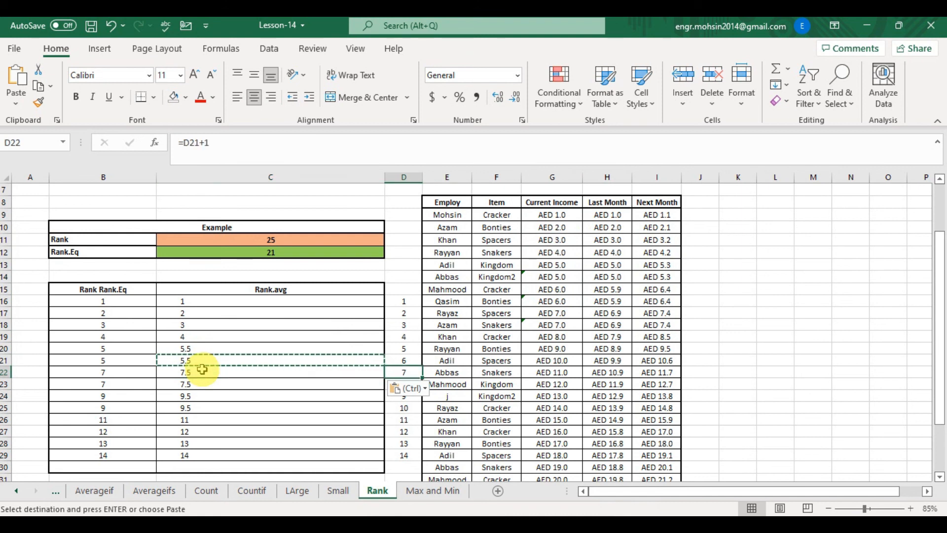
key(shift+Down)
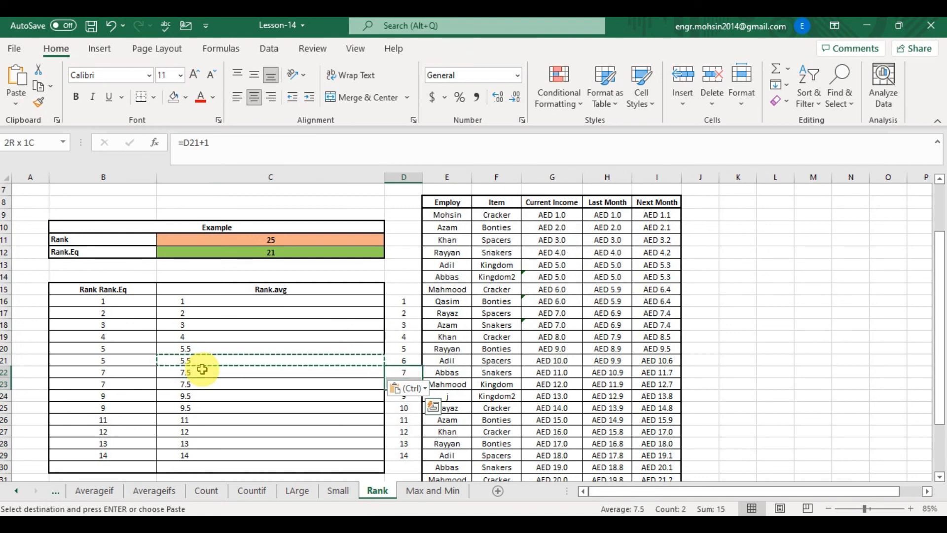
key(Escape)
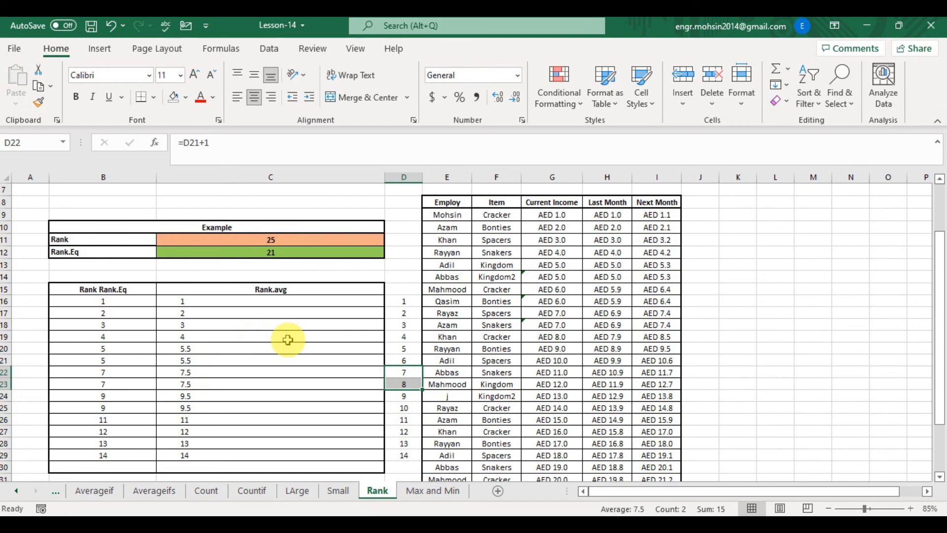
click(196, 380)
key(Left)
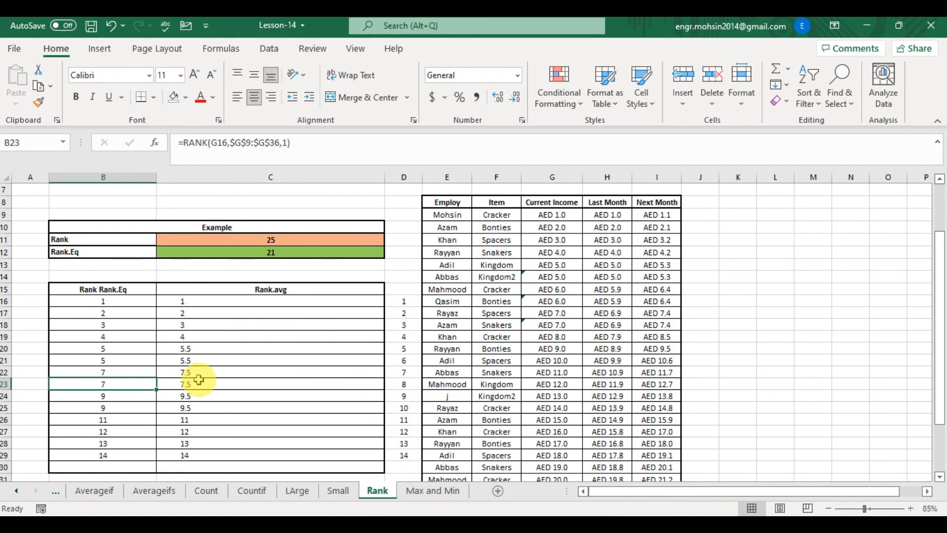
click(199, 381)
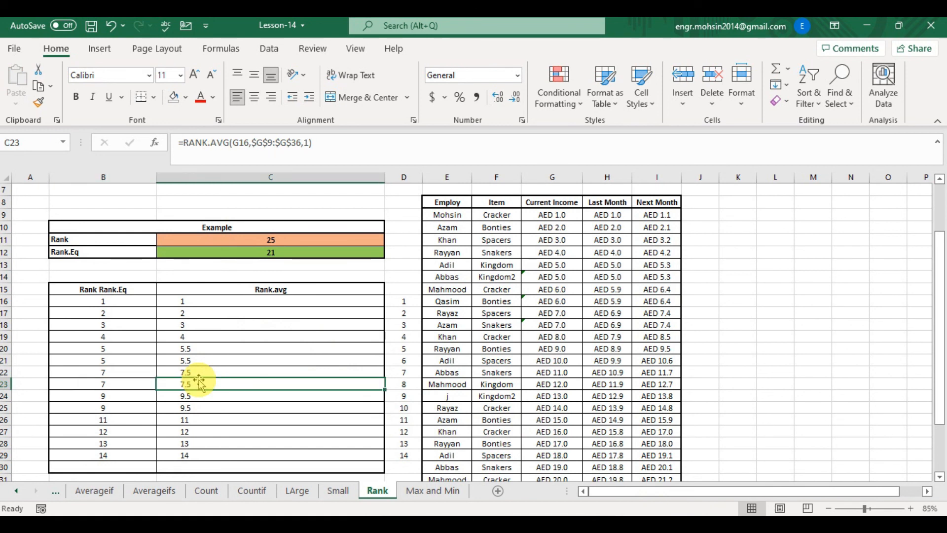
key(Right)
key(Up)
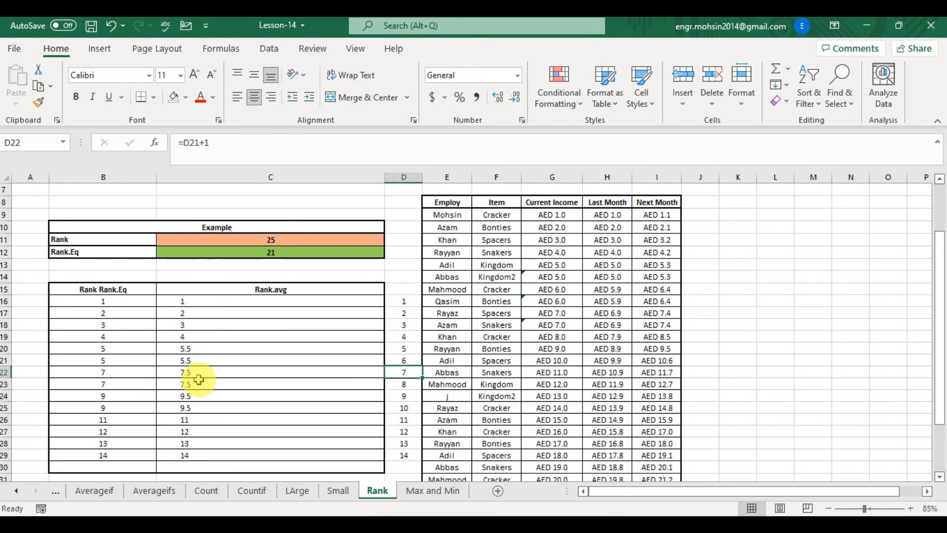
key(Left)
key(Left)
key(Right)
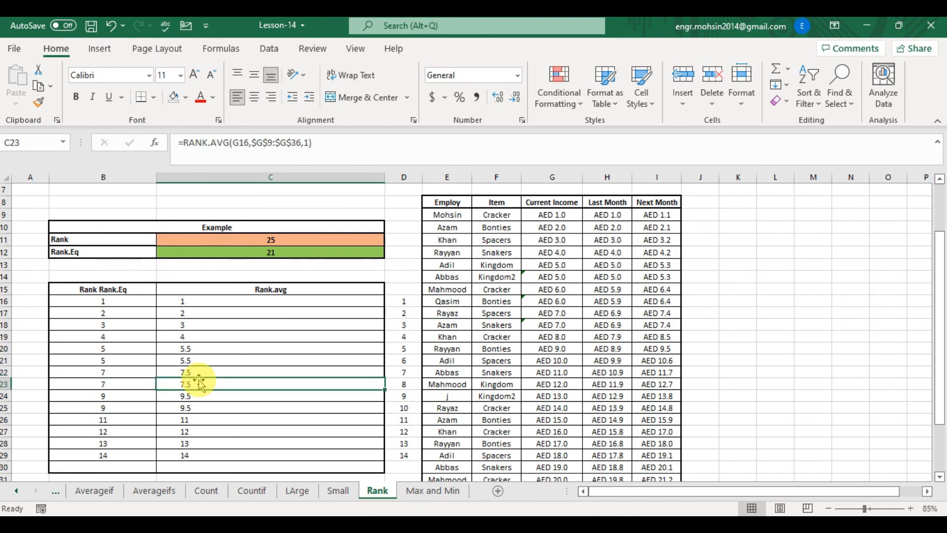
- Open the Max and Min sheet and examine its descriptions and the Max and Min formulas in C11 and C12
click(435, 491)
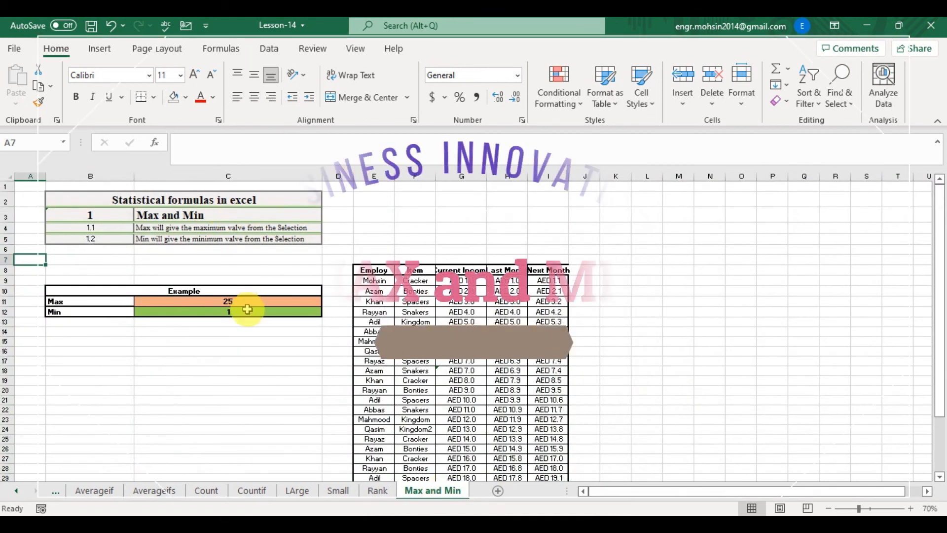
click(243, 332)
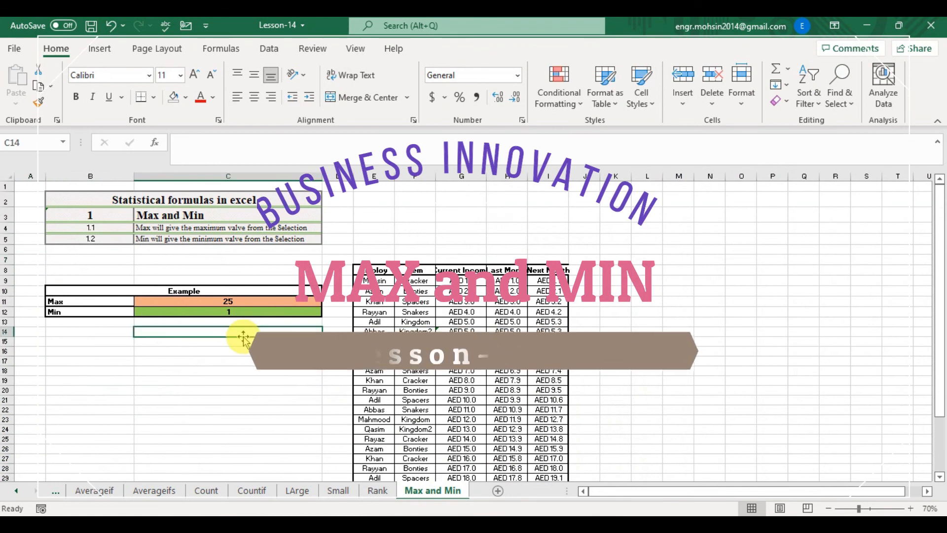
click(223, 299)
click(189, 229)
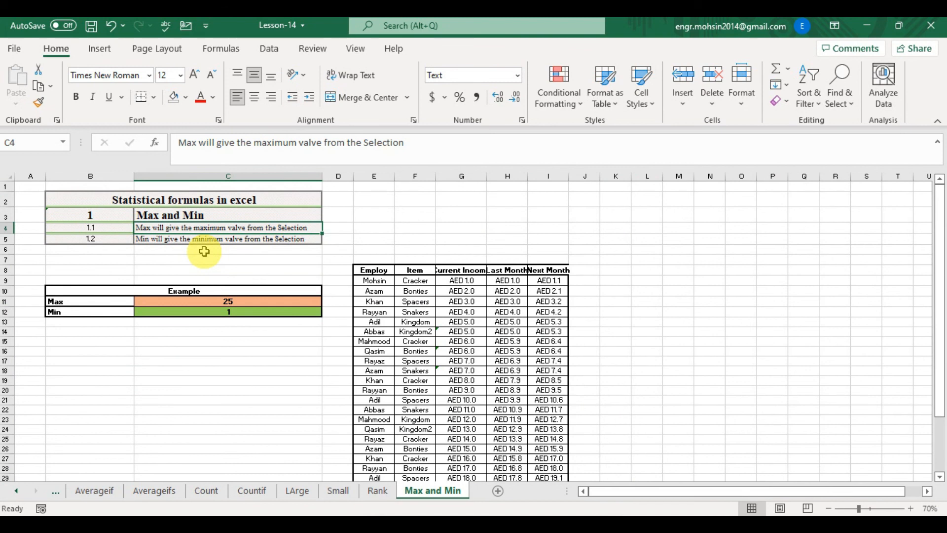
click(256, 313)
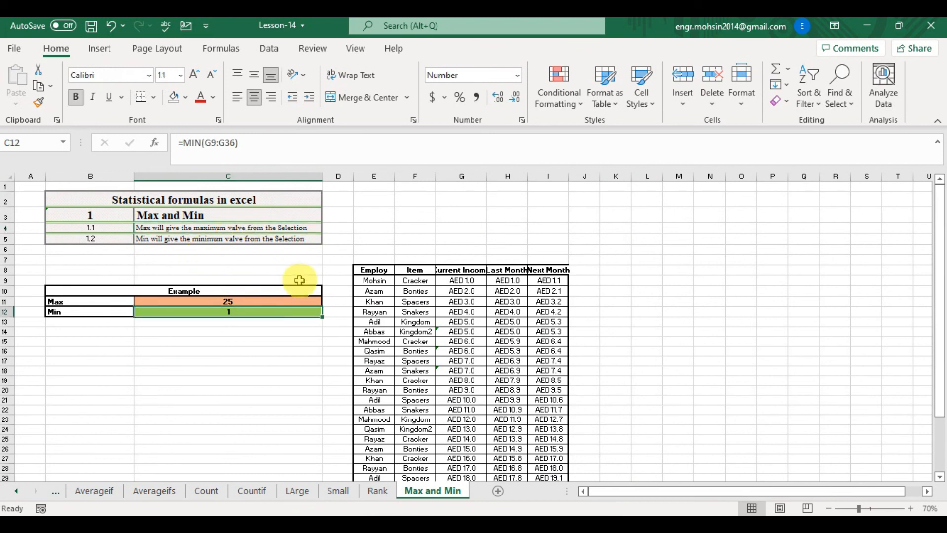
click(275, 302)
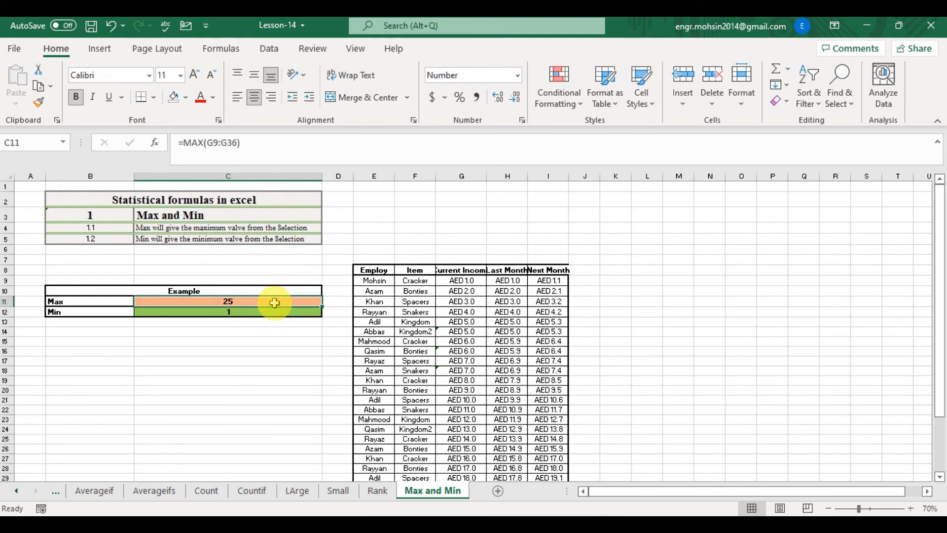
- Enter =MAX(G9:G36) in the Max cell C11 to find the highest Current Income
text(=MAX)
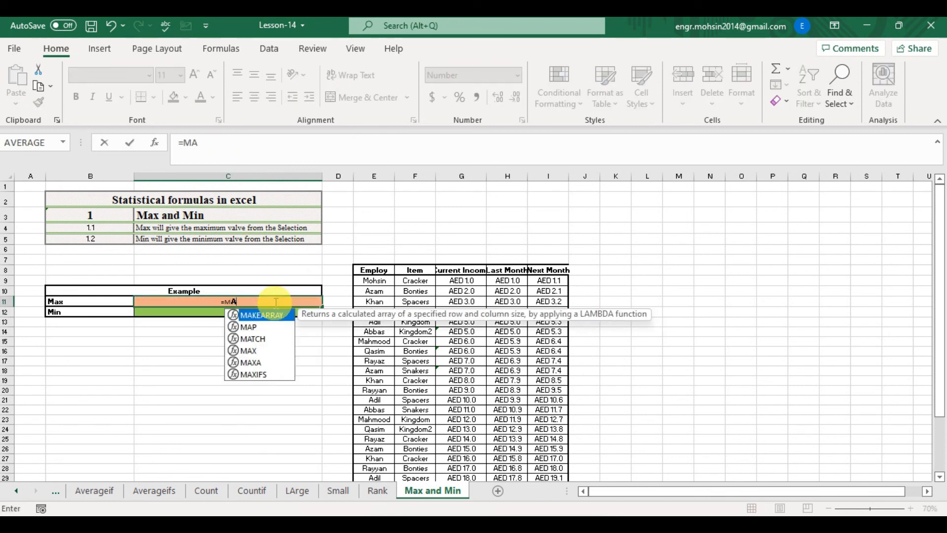
key(Tab)
key(Right)
key(Right)
key(Right)
key(Right)
key(Up)
key(Up)
key(ctrl+shift+Down)
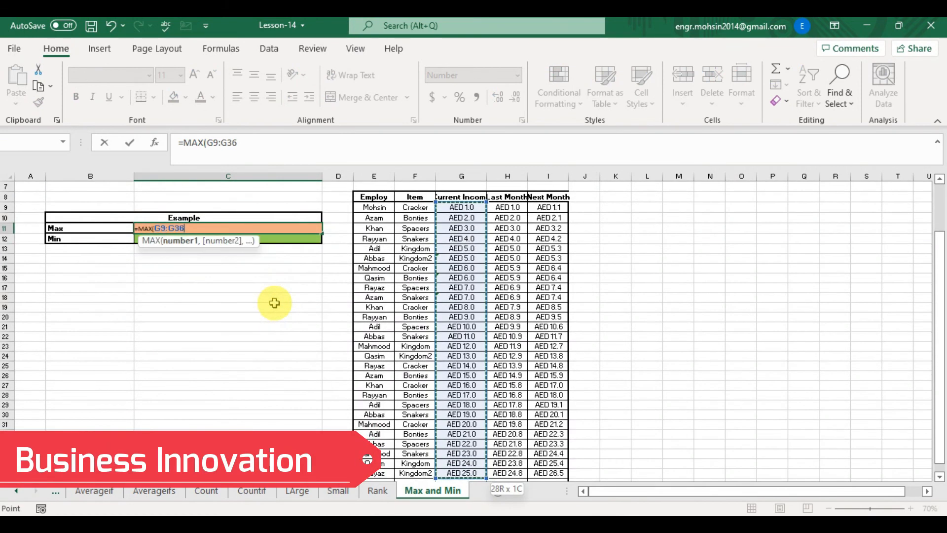
key(Return)
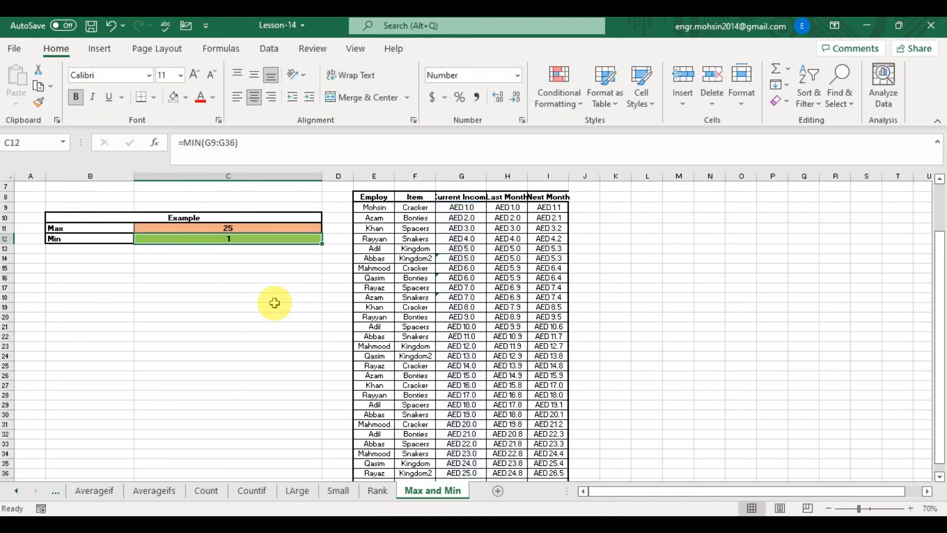
- Enter =MIN(G9:G36) in the Min cell C12 to find the lowest Current Income
key(Up)
key(Down)
text(=MIN()
key(Right)
key(Right)
key(Right)
key(Right)
key(Up)
key(Up)
key(Up)
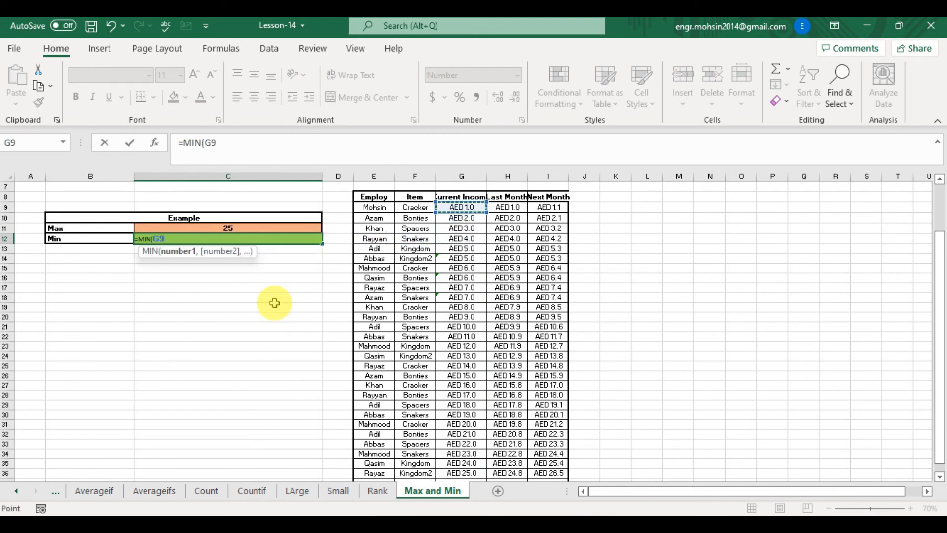
key(ctrl+shift+Down)
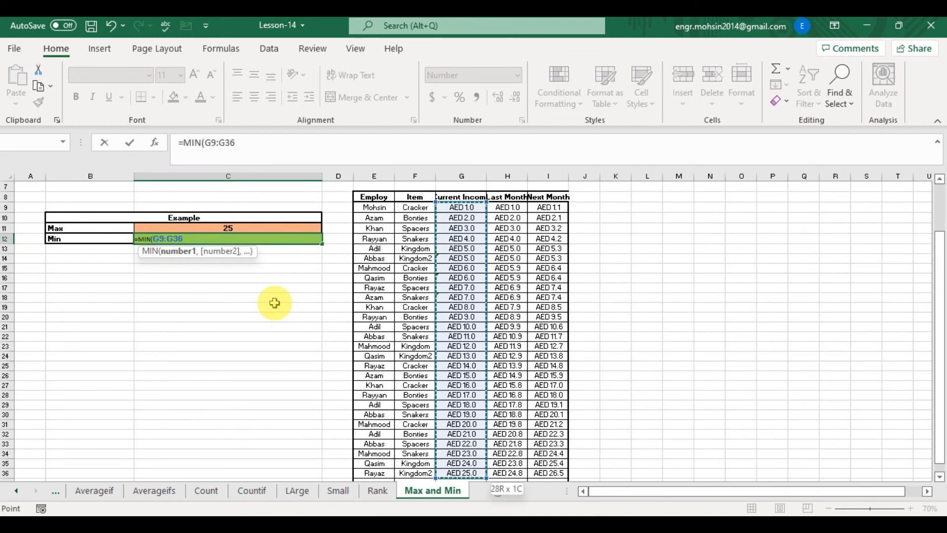
key(shift+Return)
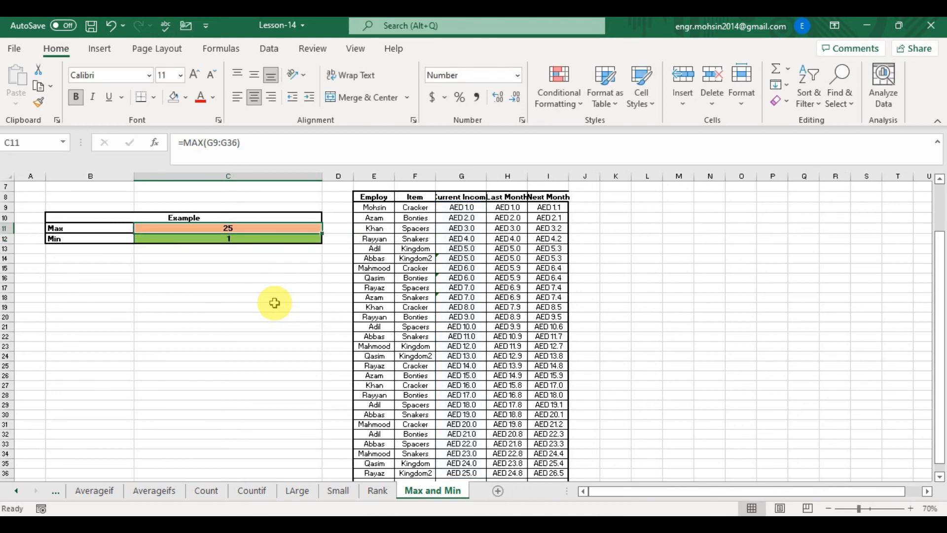